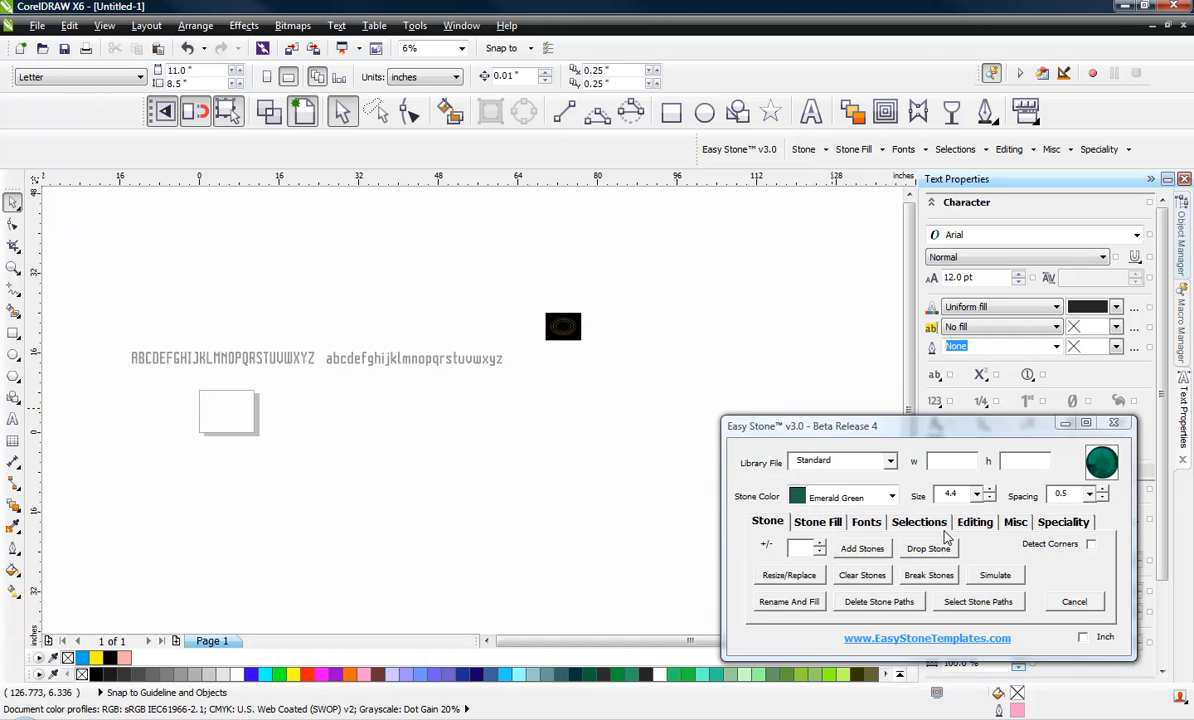
# Turn off the Inches option in Easy Stone's Easy Guides window with nothing selected, and close the window
pyautogui.click(1015, 522)
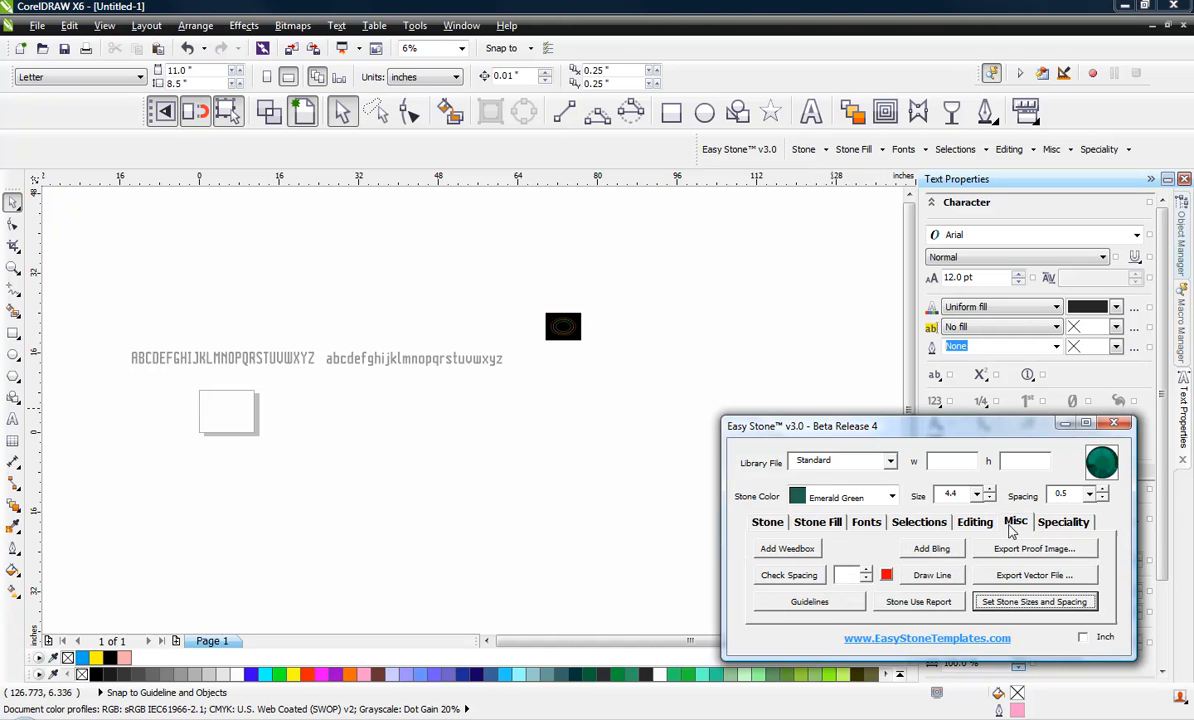
pyautogui.click(806, 603)
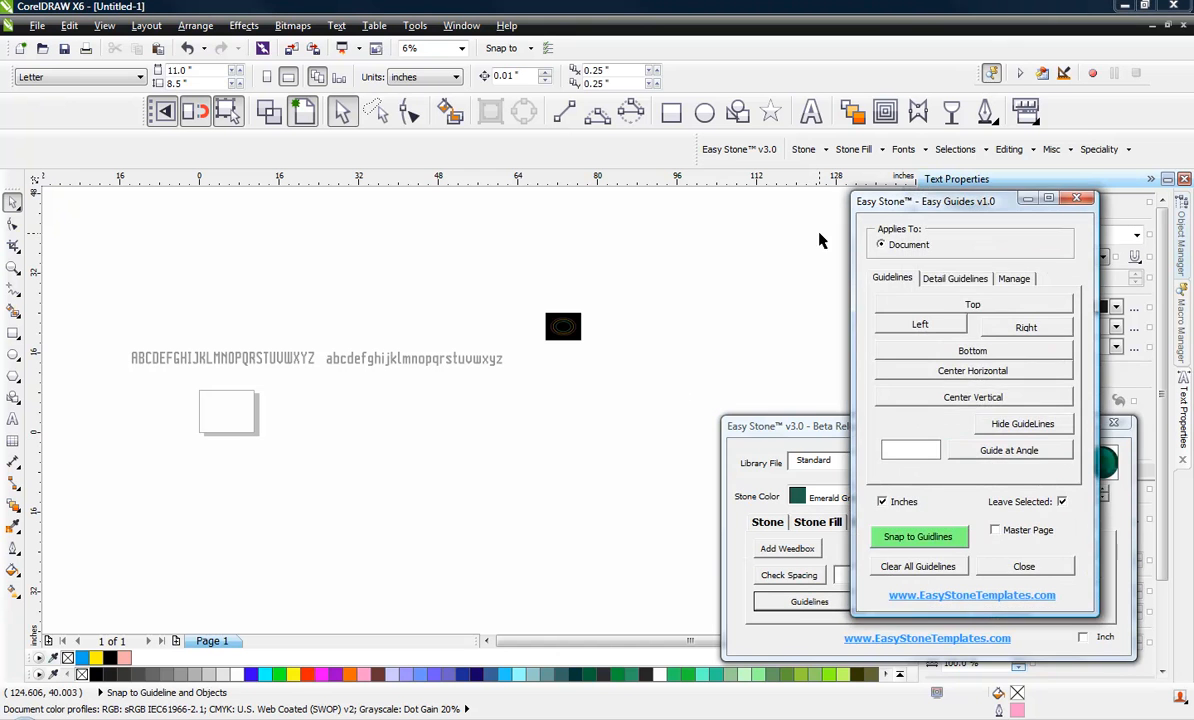
pyautogui.moveTo(914, 204); pyautogui.dragTo(923, 179)
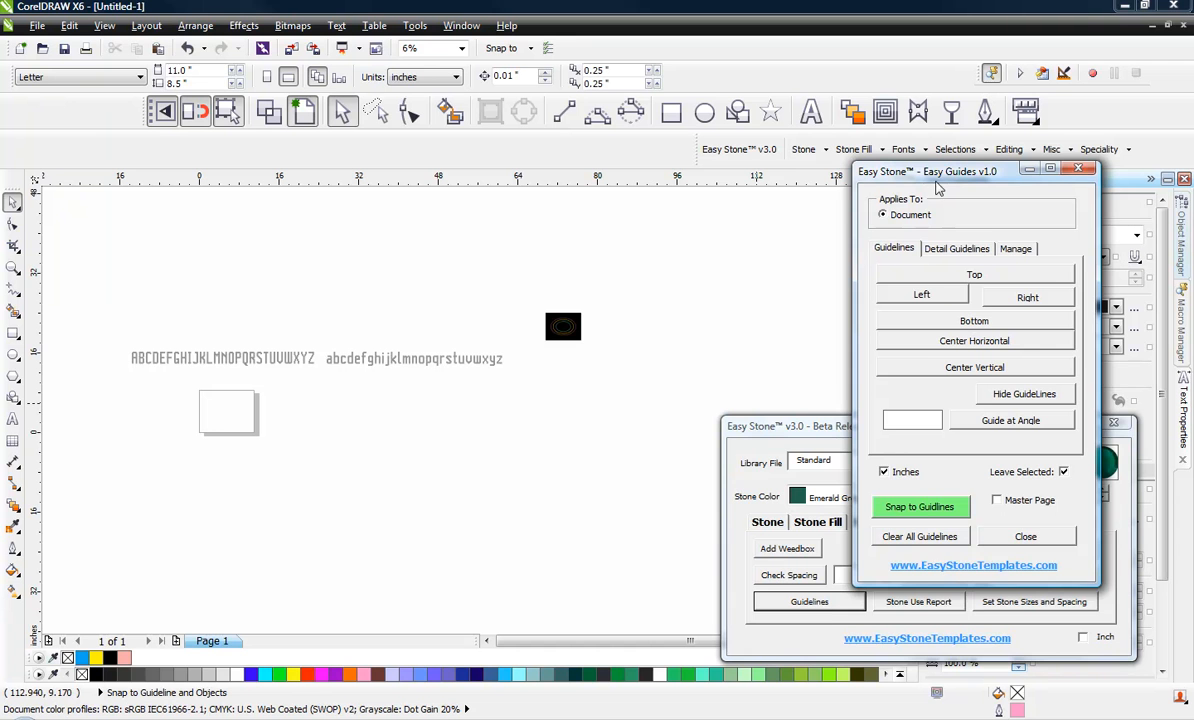
pyautogui.moveTo(880, 175); pyautogui.dragTo(931, 193)
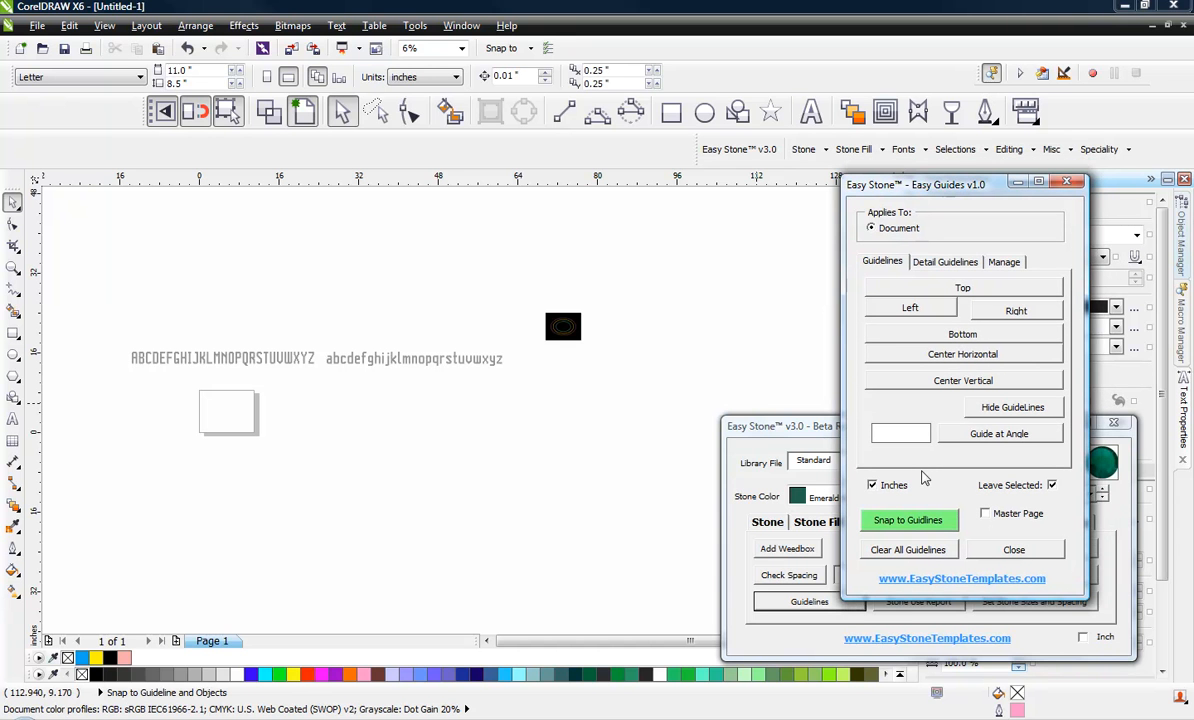
pyautogui.click(871, 485)
pyautogui.moveTo(860, 180); pyautogui.dragTo(871, 182)
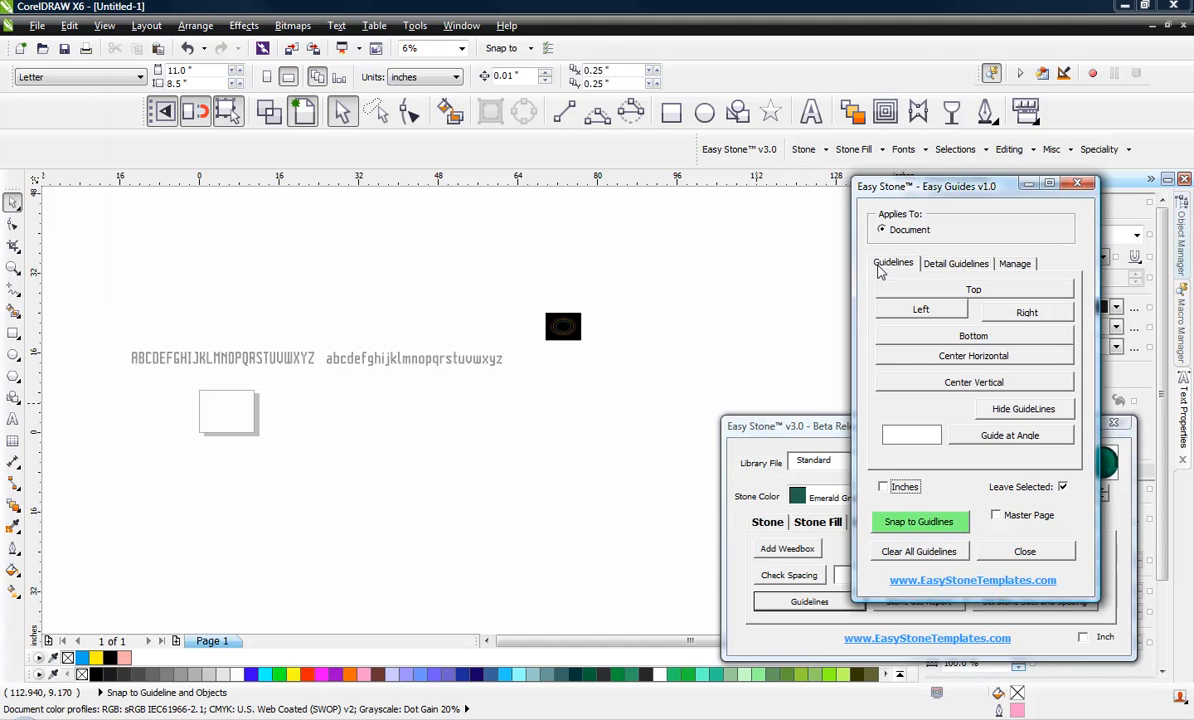
pyautogui.click(1077, 184)
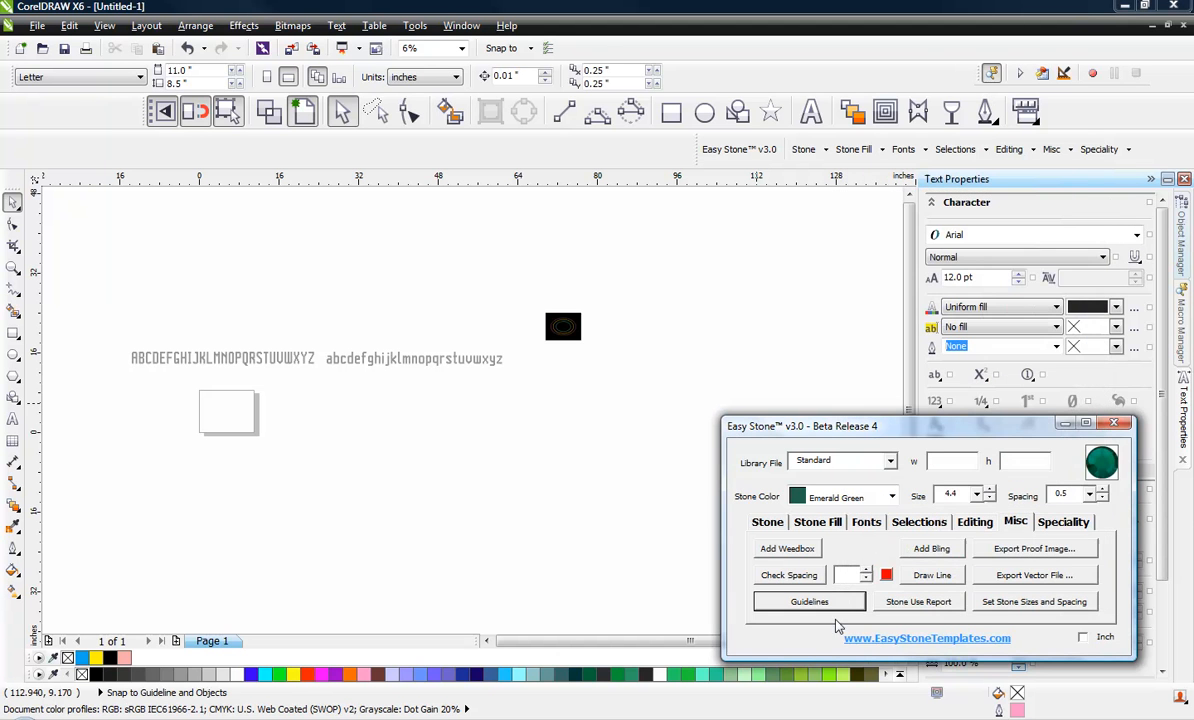
# Reopen the Easy Guides window to review its document guideline options, and close it
pyautogui.click(833, 604)
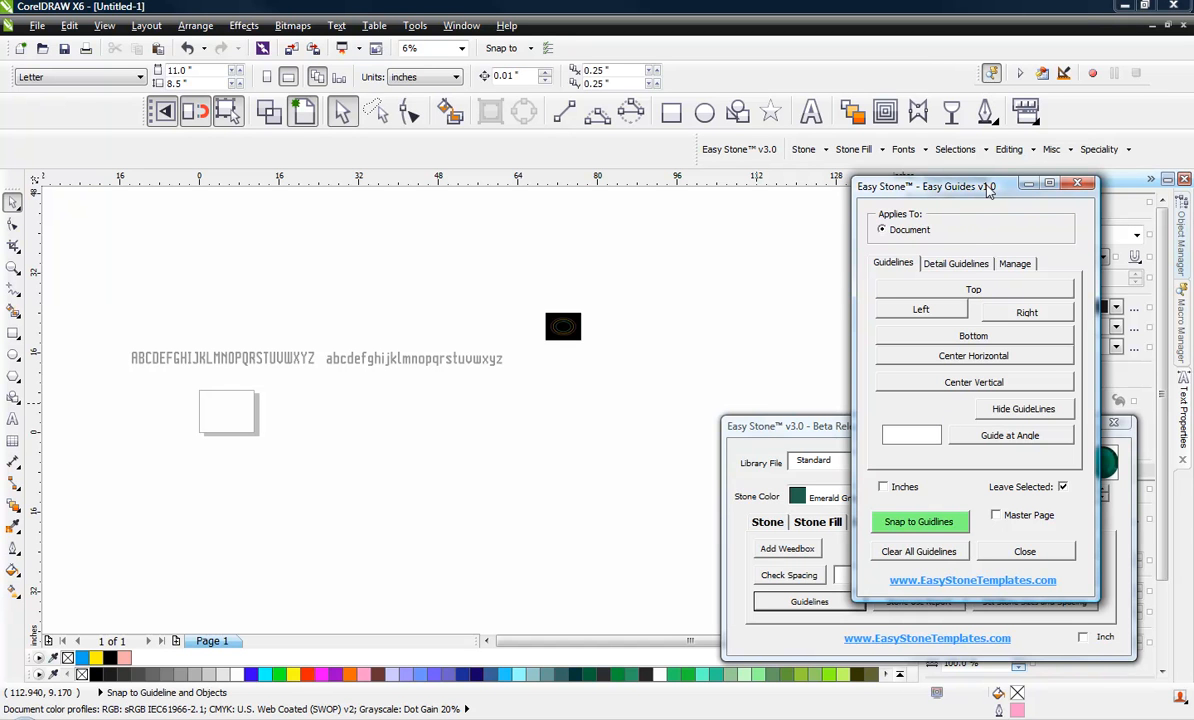
pyautogui.click(1078, 190)
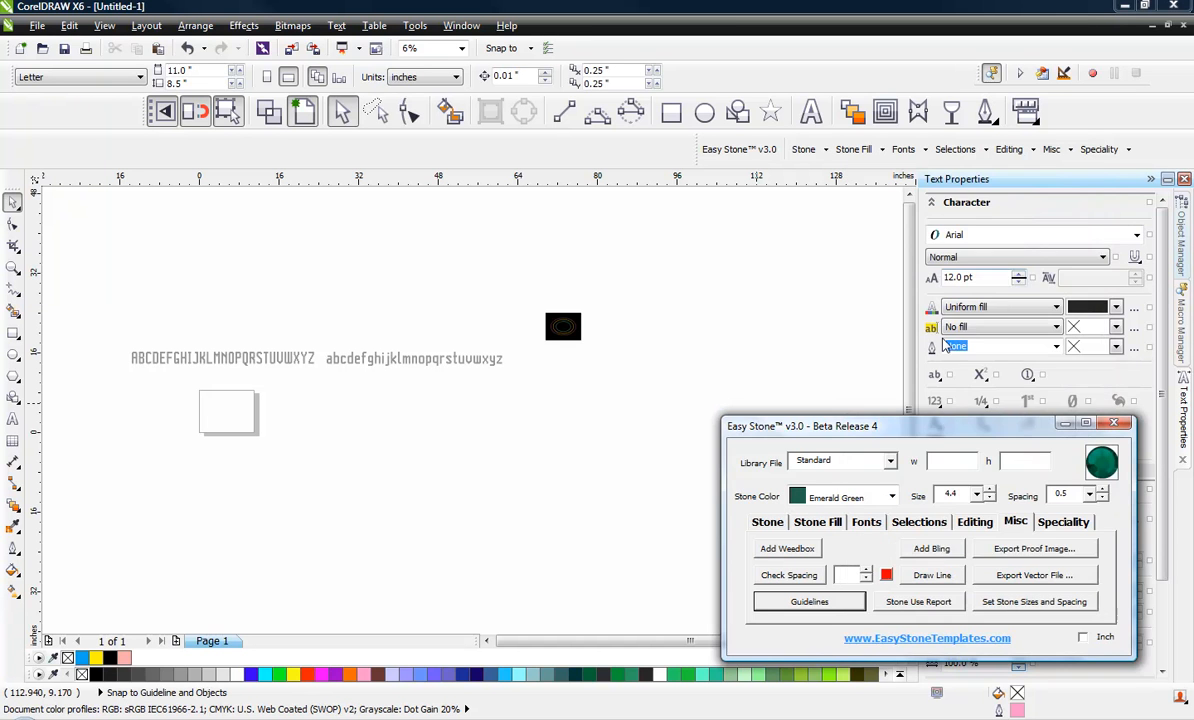
pyautogui.moveTo(812, 416); pyautogui.dragTo(826, 398)
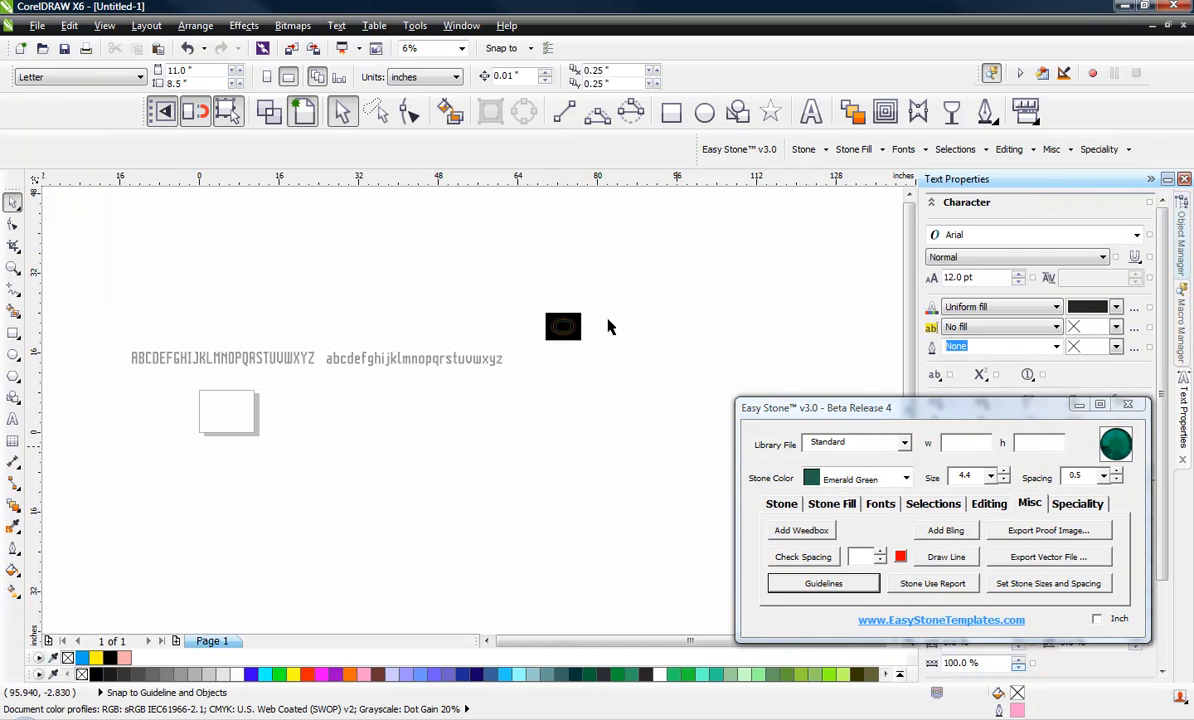
# Draw a basic heart shape about 7.63 in wide and 5.75 in high below the black rectangle with the stone ellipses
pyautogui.scroll(1, 607, 322)
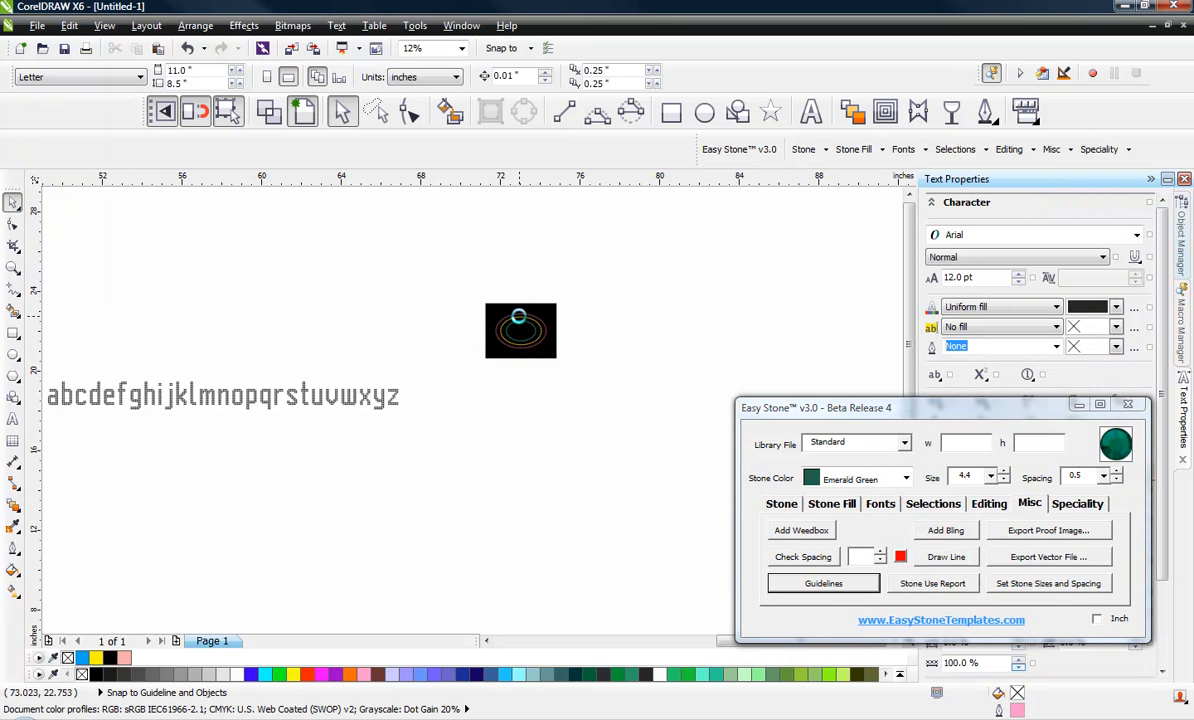
pyautogui.scroll(1, 598, 338)
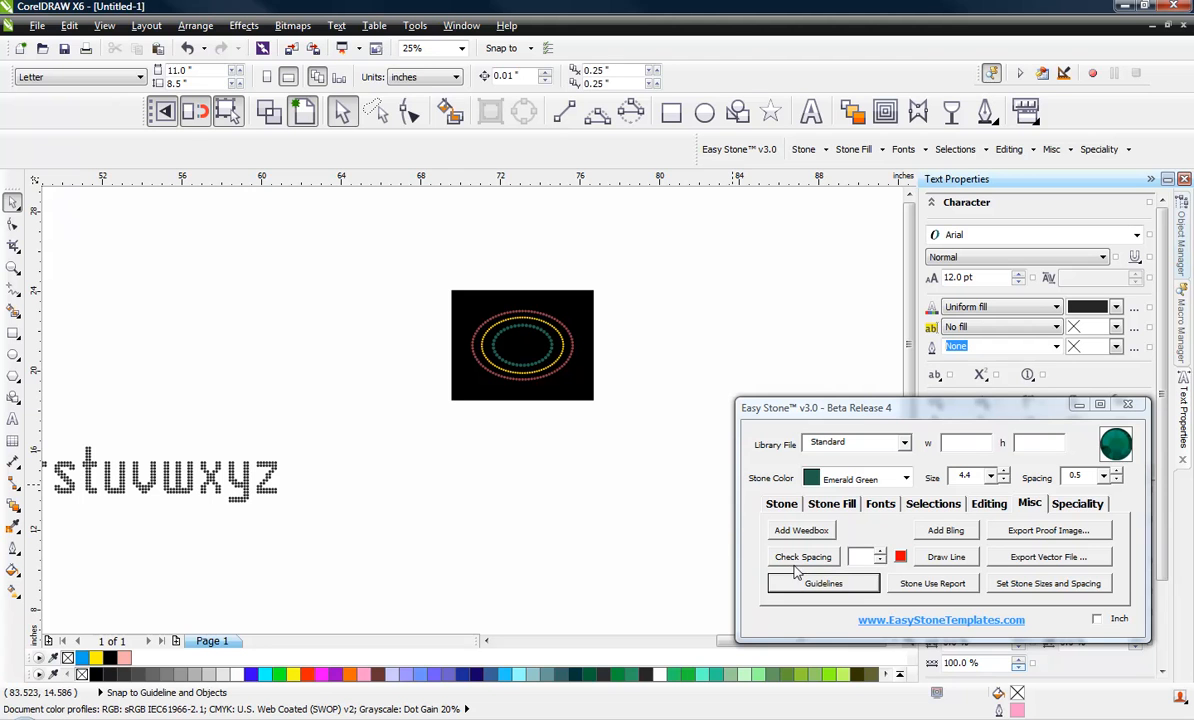
pyautogui.click(738, 118)
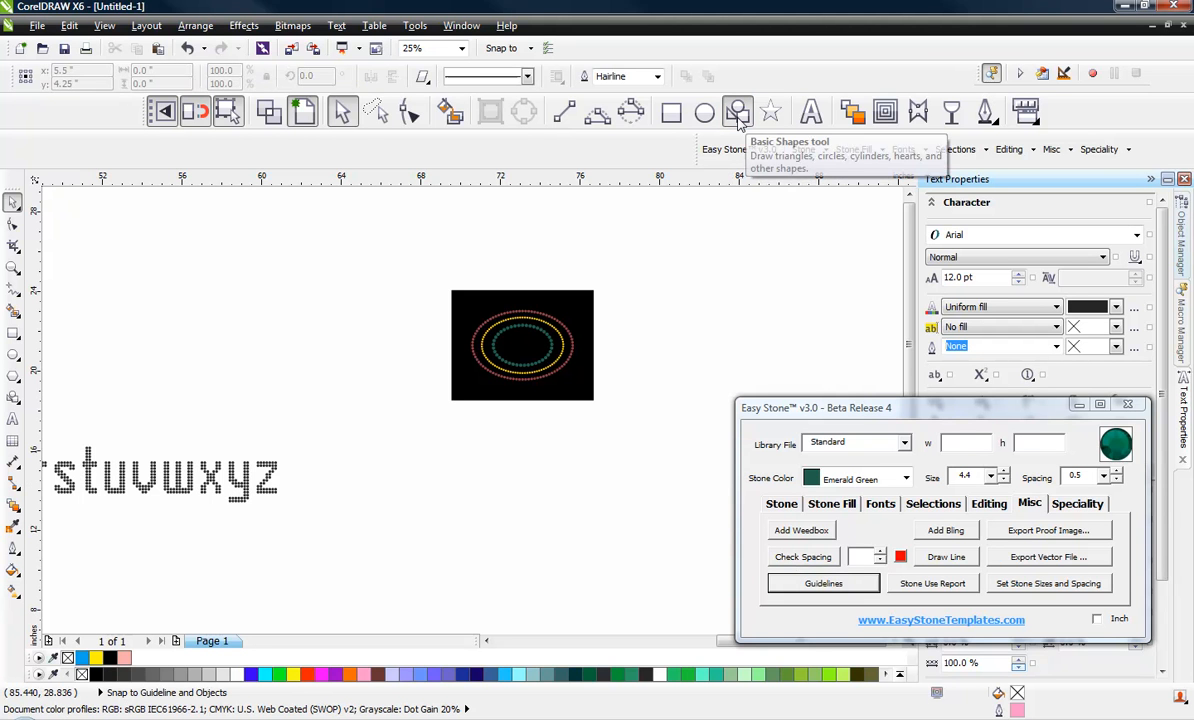
pyautogui.click(421, 76)
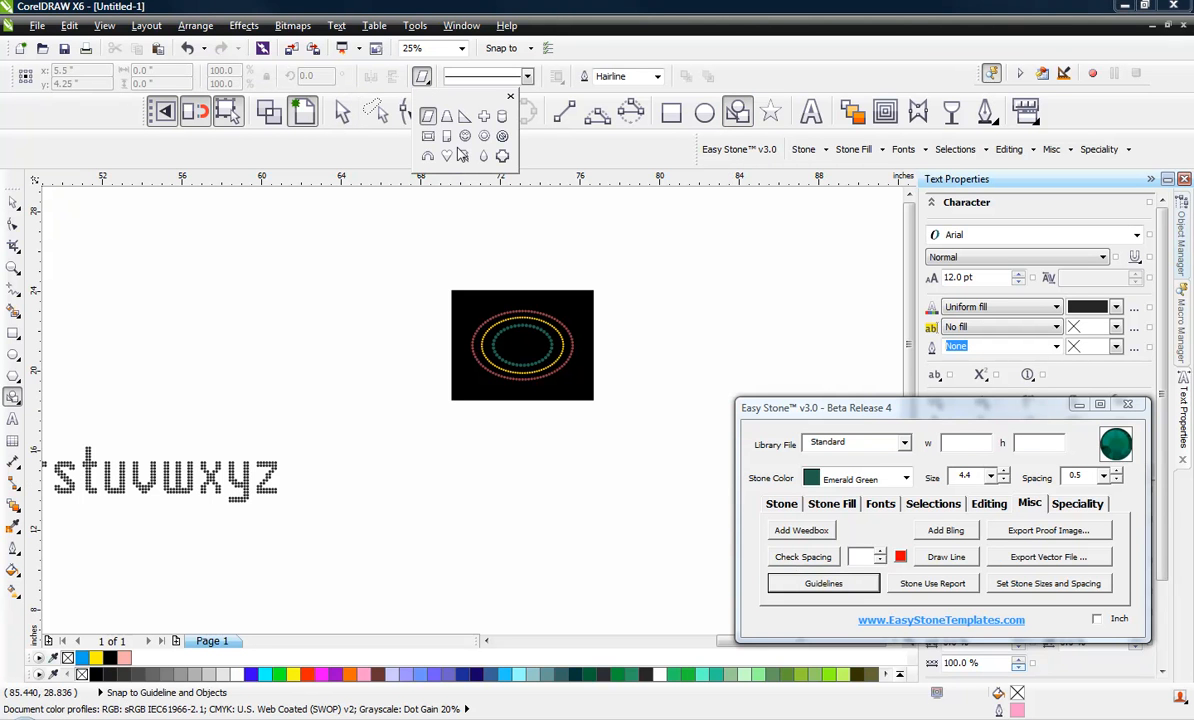
pyautogui.click(446, 155)
pyautogui.moveTo(420, 455)
pyautogui.mouseDown()
pyautogui.moveTo(524, 498)
pyautogui.moveTo(578, 574)
pyautogui.mouseUp()
pyautogui.scroll(1, 510, 518)
pyautogui.scroll(-1, 487, 386)
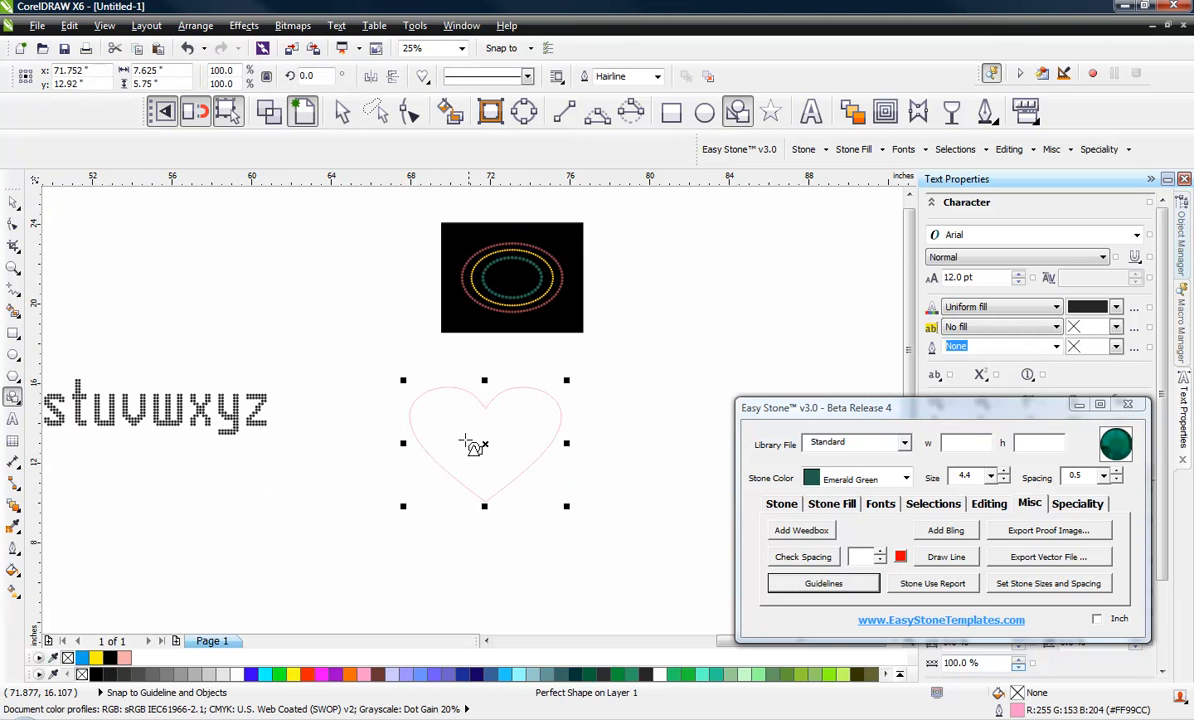
pyautogui.scroll(1, 493, 453)
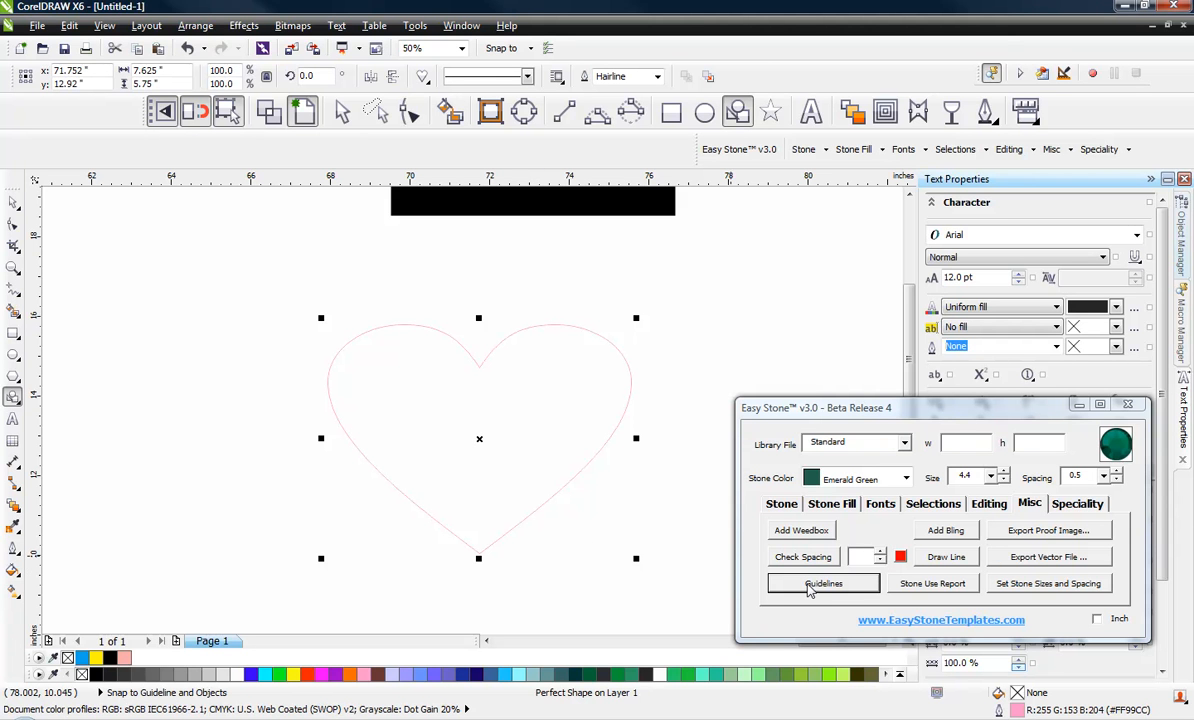
# Add split lines across the heart with the Easy Stone guidelines tool, using a horizontal value of 3
pyautogui.click(810, 590)
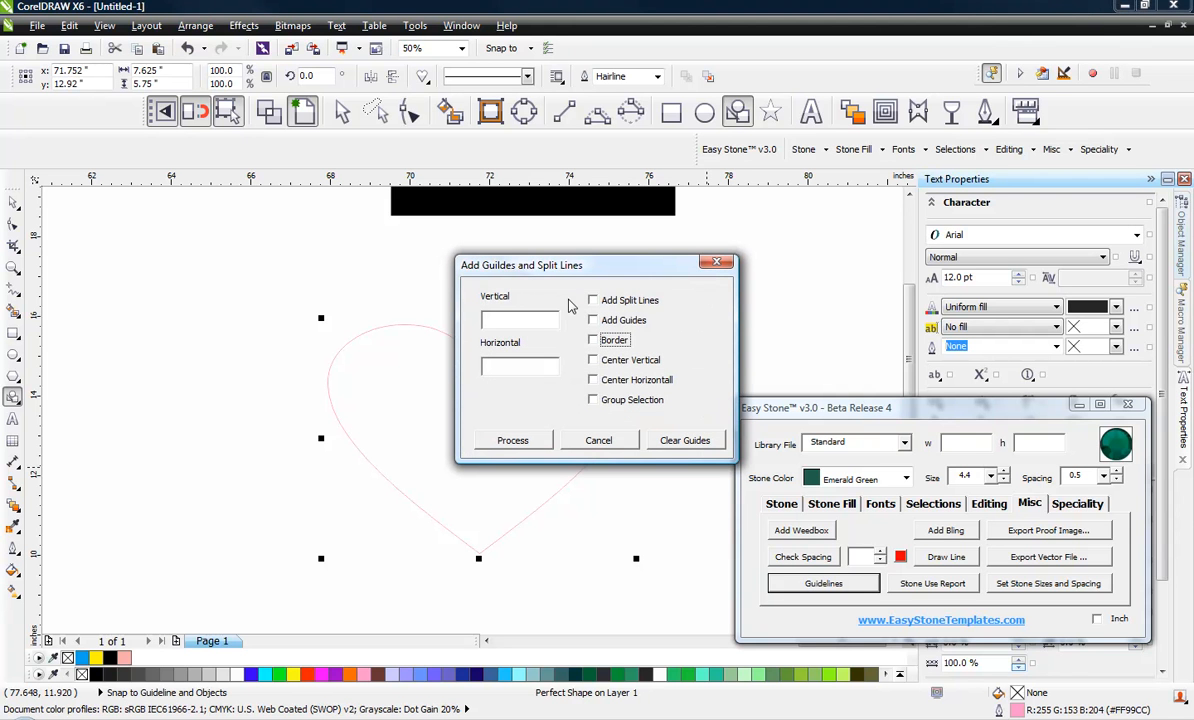
pyautogui.click(517, 370)
pyautogui.write('3')
pyautogui.click(596, 300)
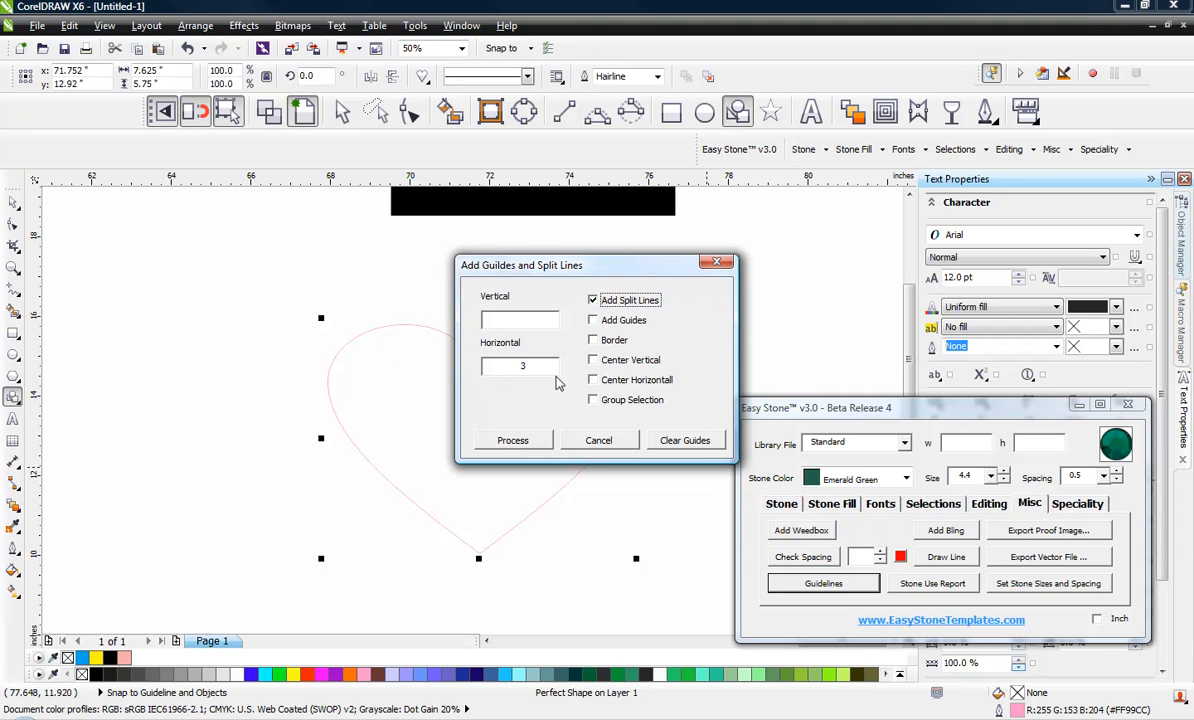
pyautogui.moveTo(606, 272); pyautogui.dragTo(825, 268)
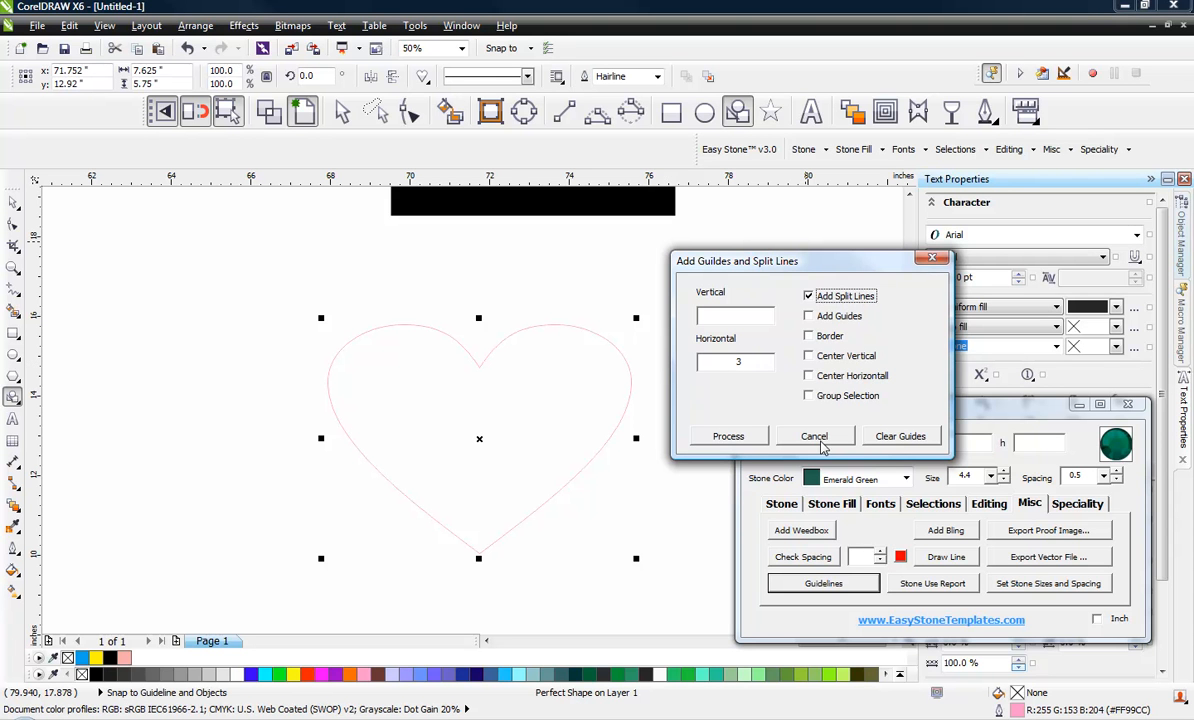
pyautogui.click(750, 440)
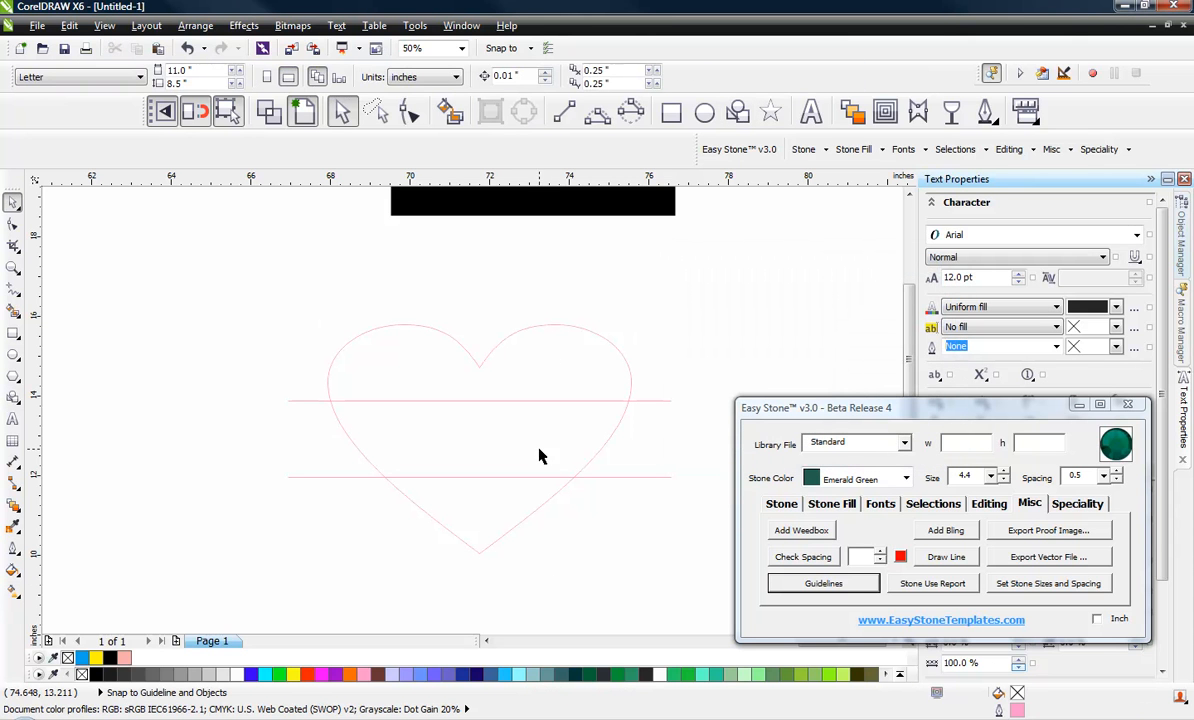
# Smart-fill the heart's upper and lower sections with pink and its middle section with light green
pyautogui.click(449, 111)
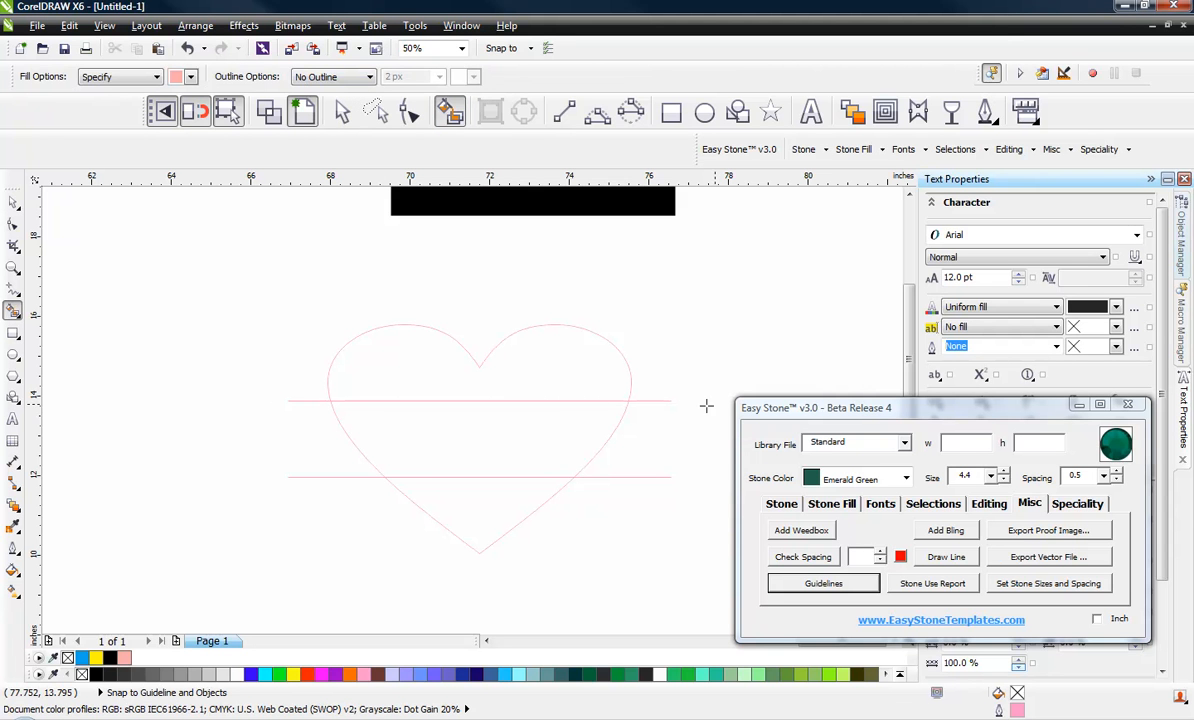
pyautogui.click(546, 350)
pyautogui.click(476, 510)
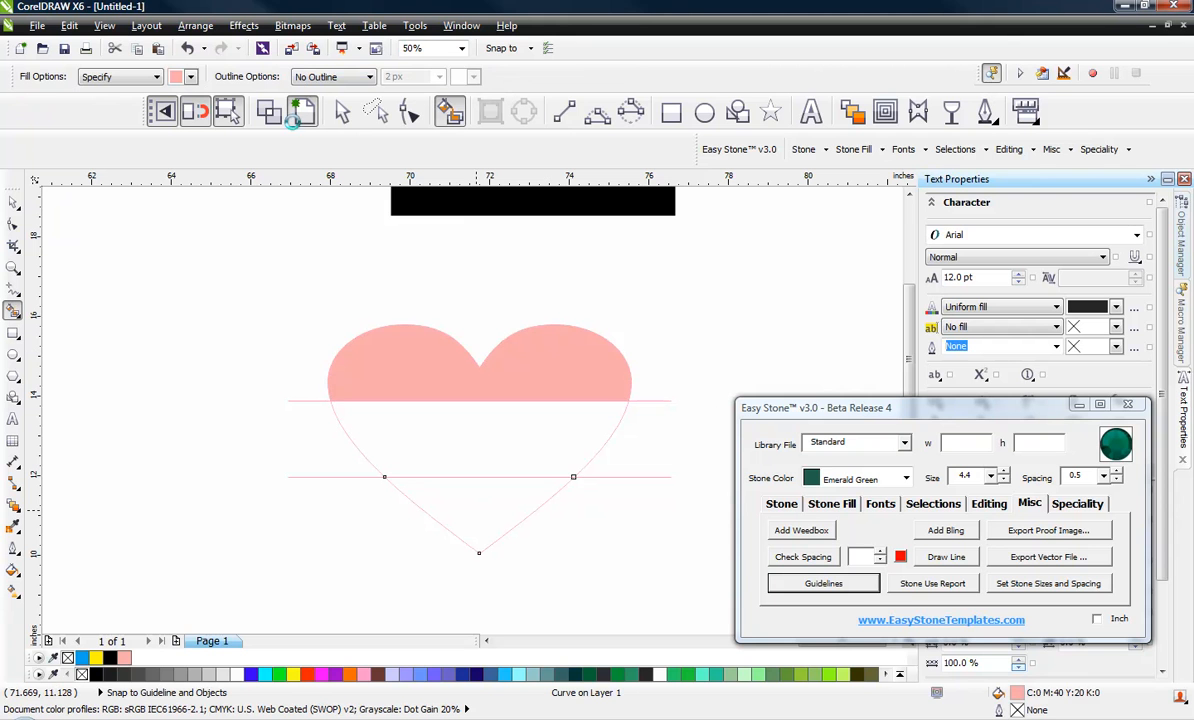
pyautogui.click(190, 76)
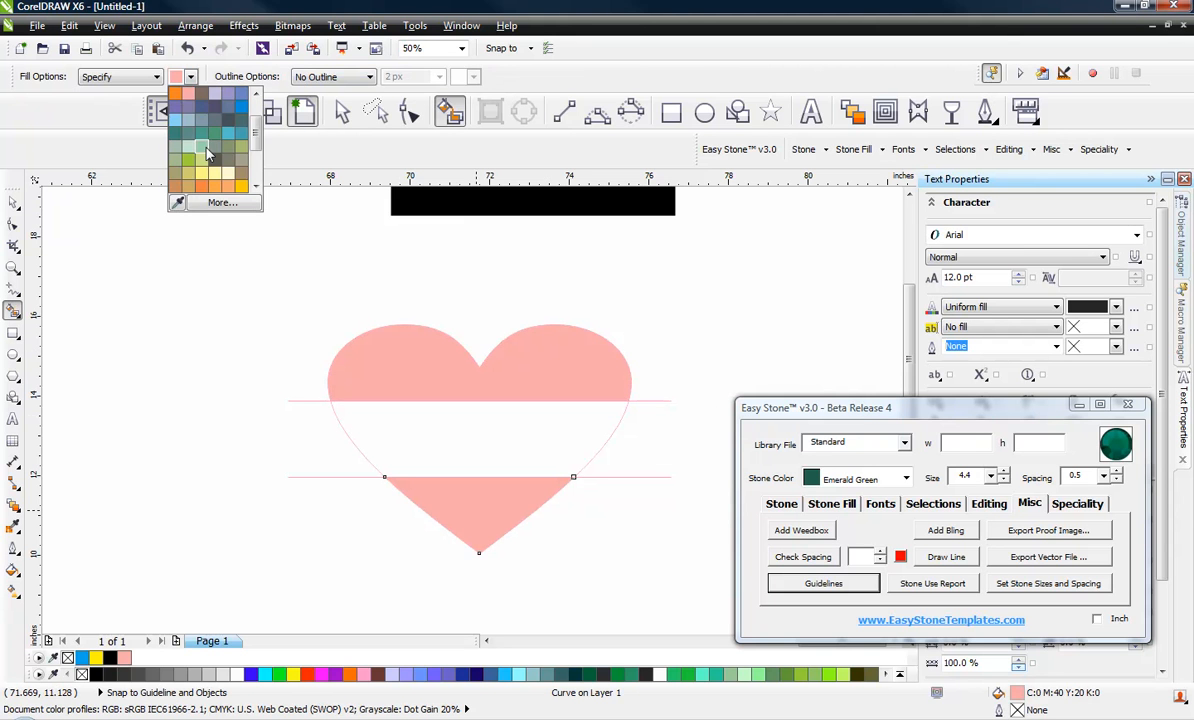
pyautogui.click(202, 137)
pyautogui.click(390, 412)
pyautogui.click(9, 206)
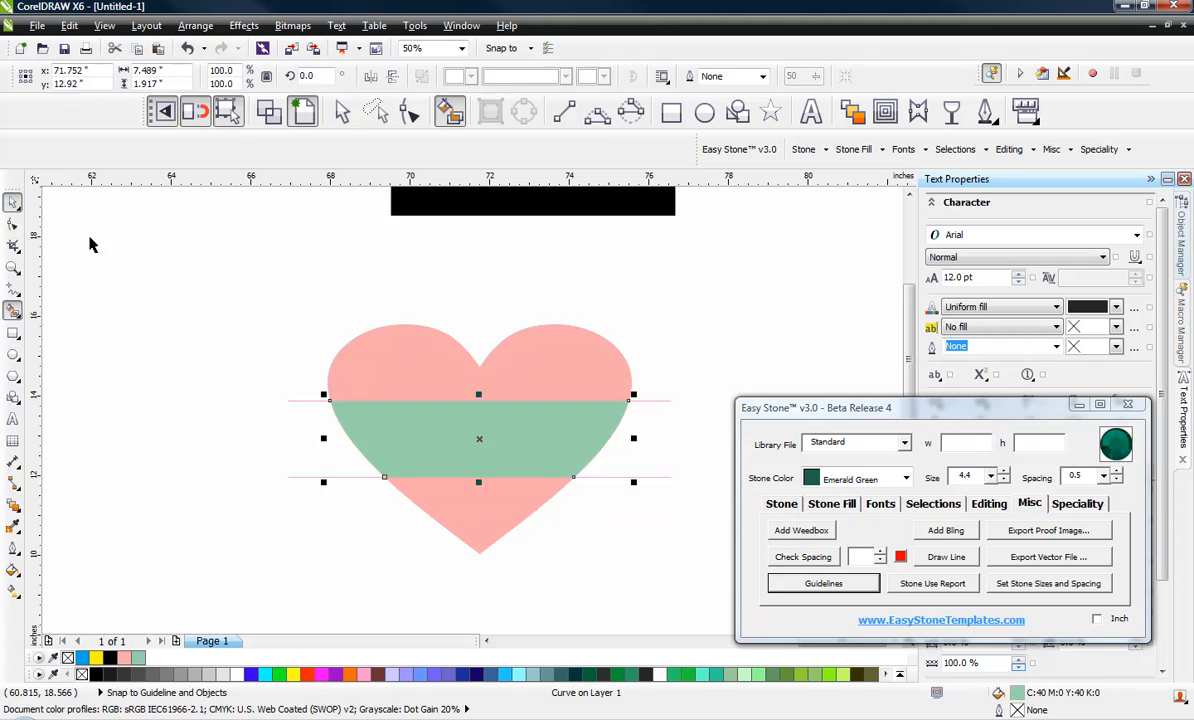
# Duplicate the three filled heart sections together and place the copy below and to the right of the original, clear of the split lines
pyautogui.click(155, 259)
pyautogui.scroll(-2, 156, 260)
pyautogui.scroll(1, 237, 292)
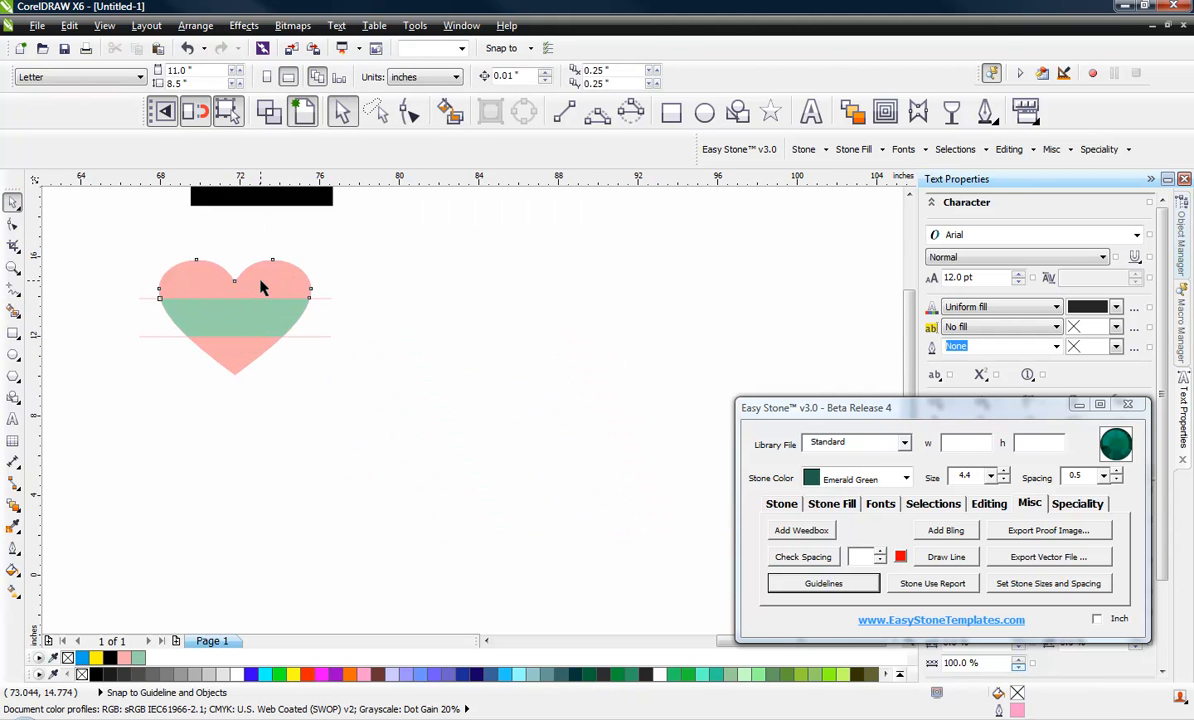
pyautogui.click(260, 275)
pyautogui.keyDown('shift'); pyautogui.click(248, 320); pyautogui.keyUp('shift')
pyautogui.keyDown('shift'); pyautogui.click(248, 358); pyautogui.keyUp('shift')
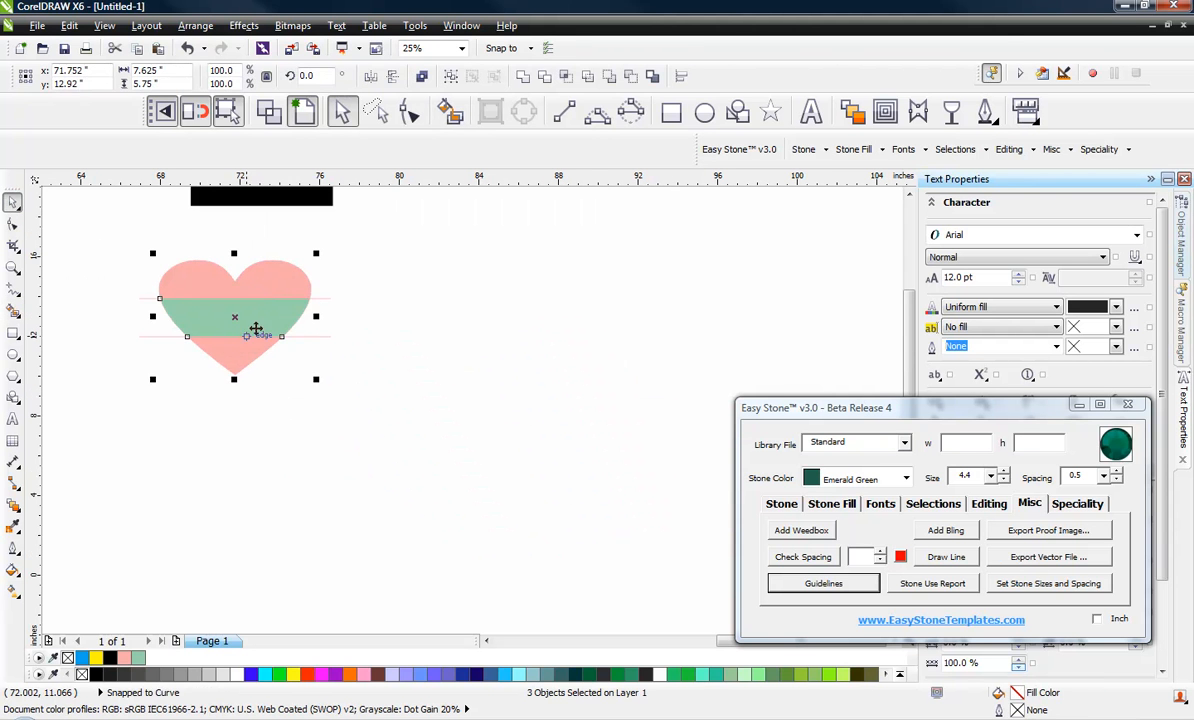
pyautogui.moveTo(240, 328); pyautogui.dragTo(556, 445)
pyautogui.click(528, 533)
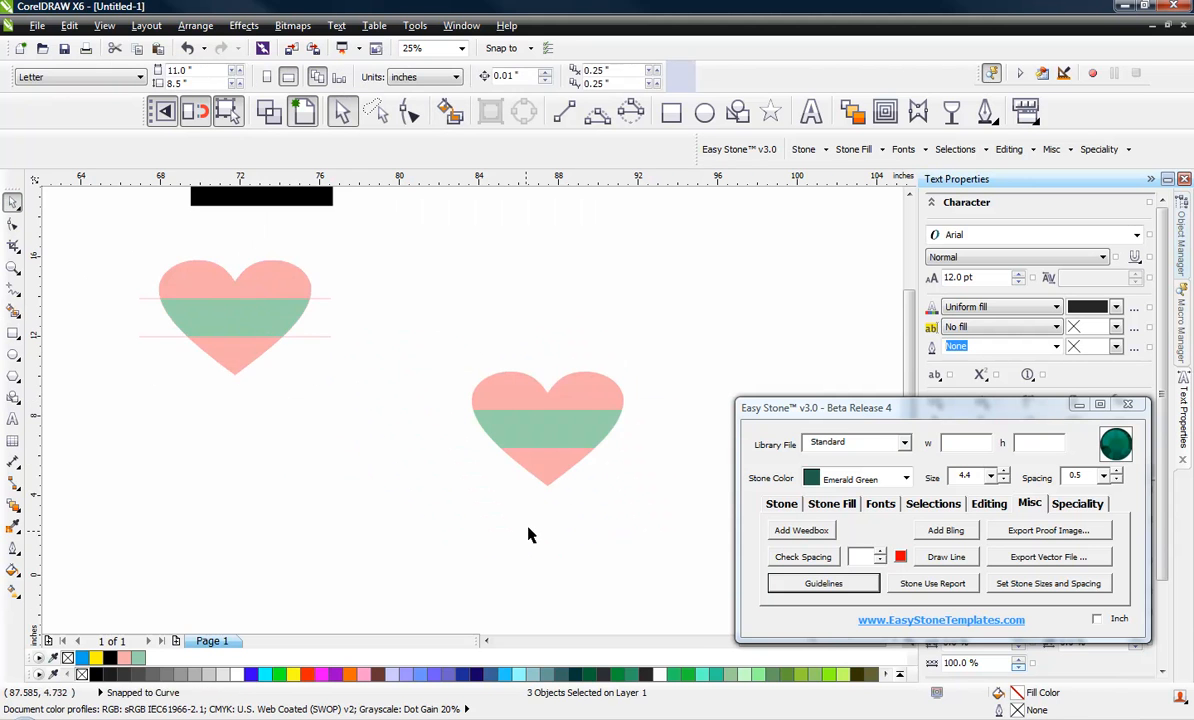
pyautogui.scroll(1, 597, 470)
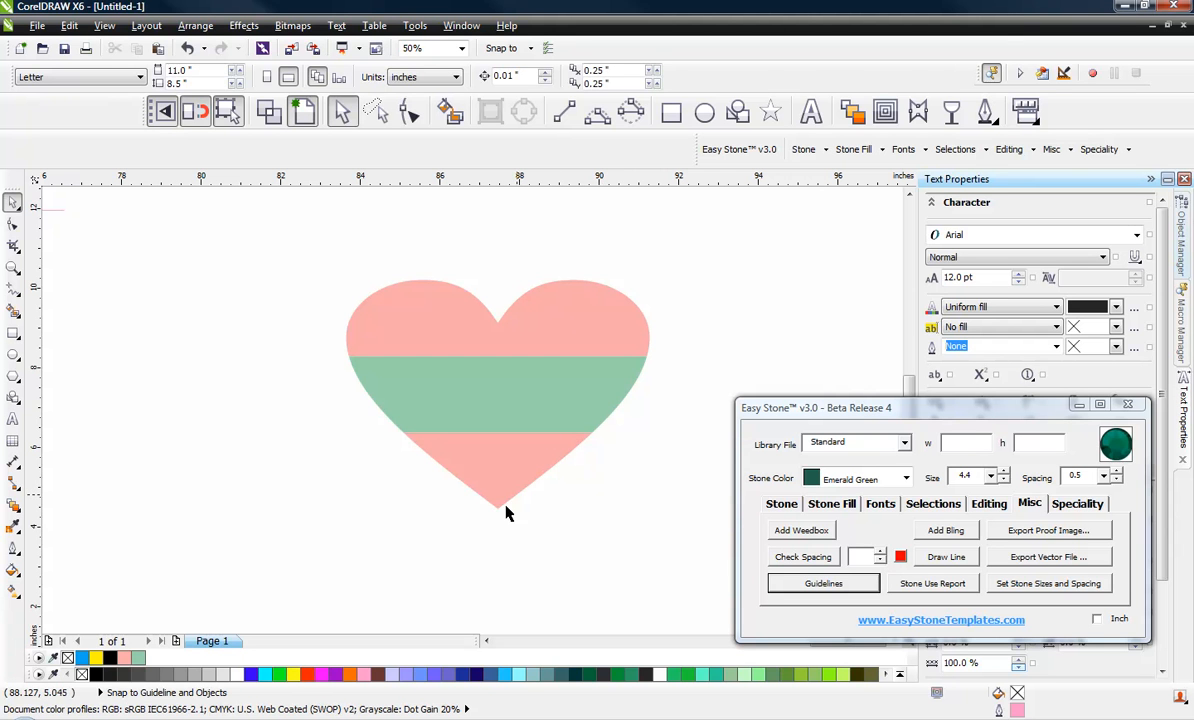
# Try to move the green middle section of the copied heart, and undo the change
pyautogui.click(557, 405)
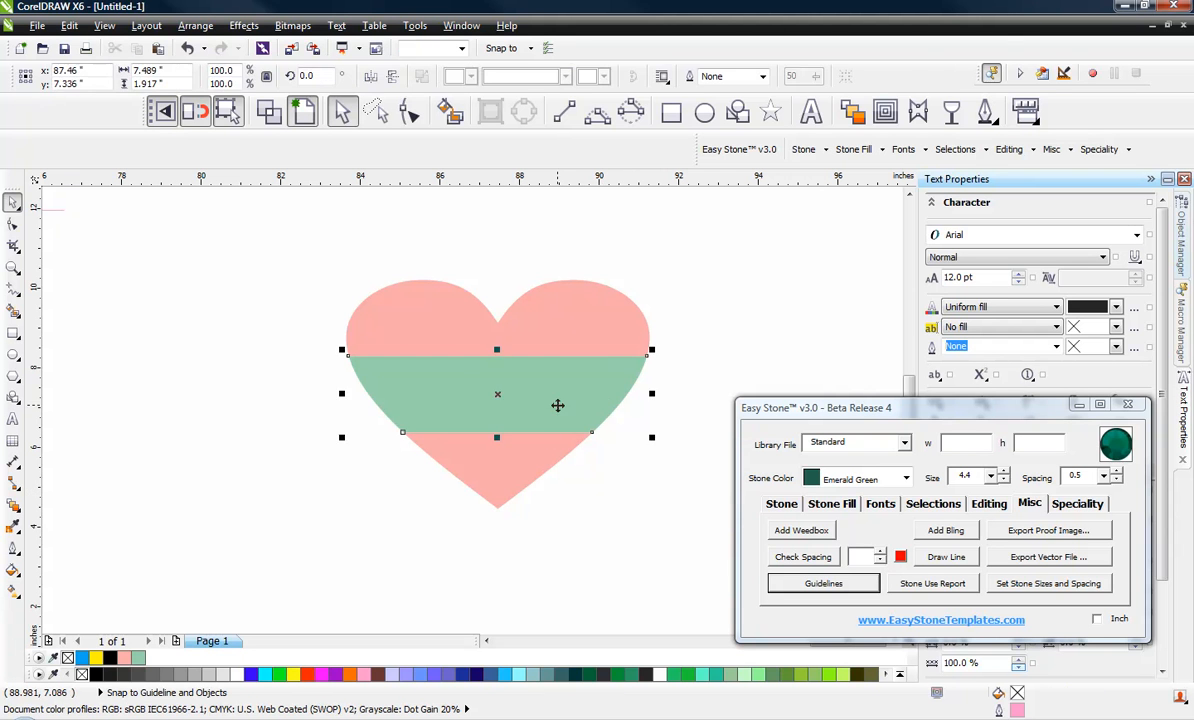
pyautogui.moveTo(557, 405); pyautogui.dragTo(599, 422)
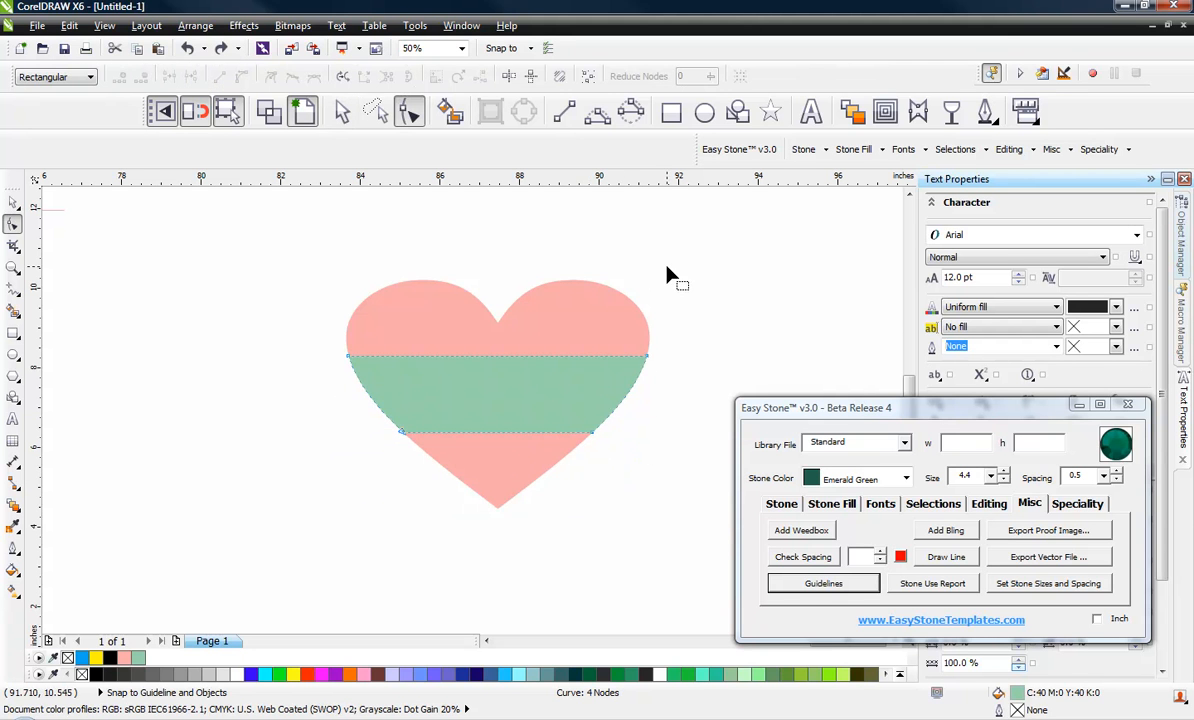
pyautogui.press('F3')
pyautogui.click(12, 199)
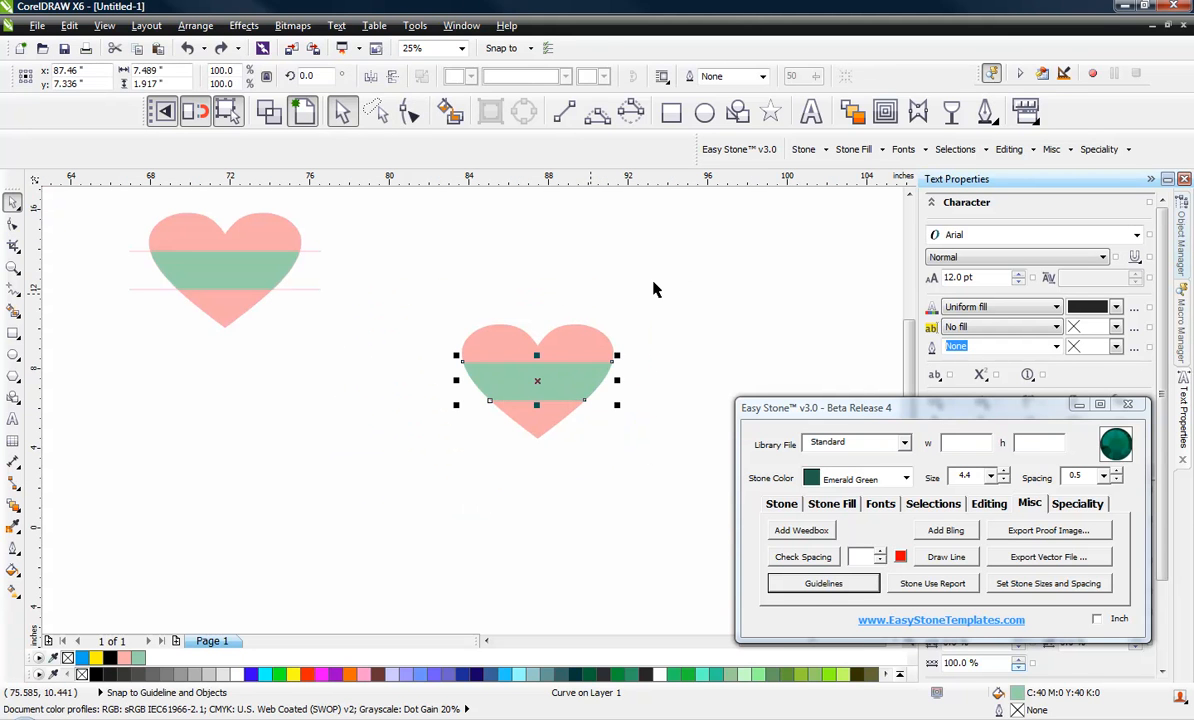
pyautogui.click(700, 262)
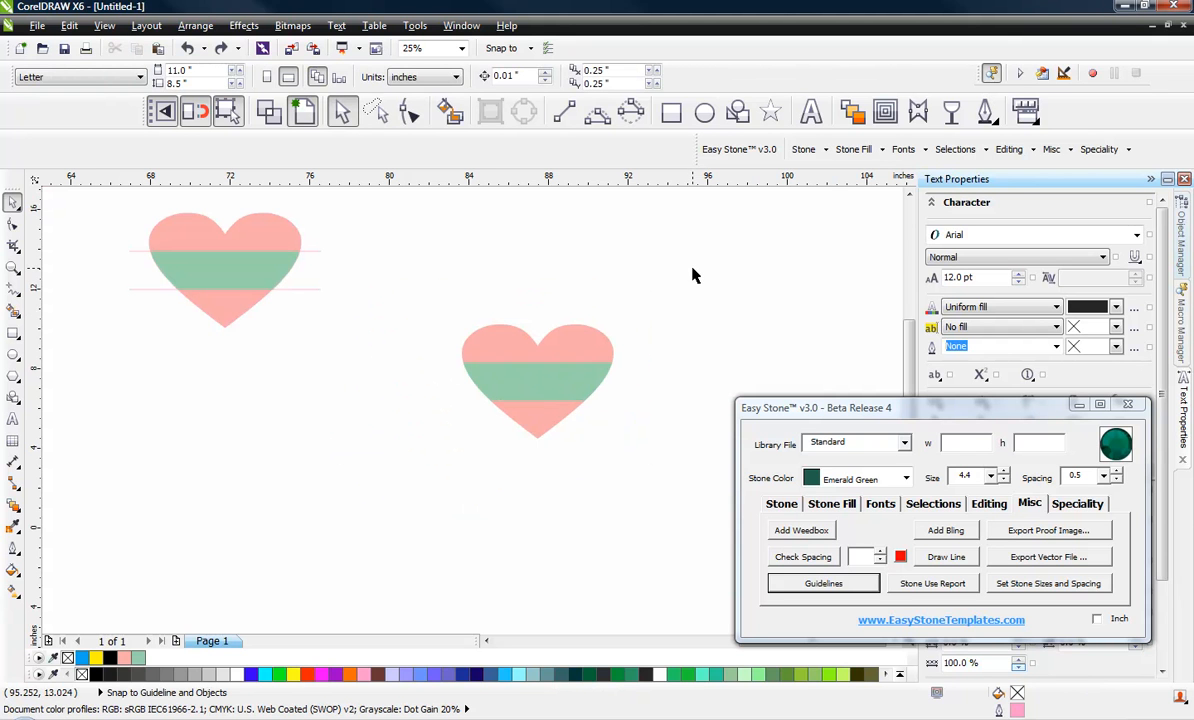
# Delete both filled hearts together with the split lines
pyautogui.scroll(-2, 485, 345)
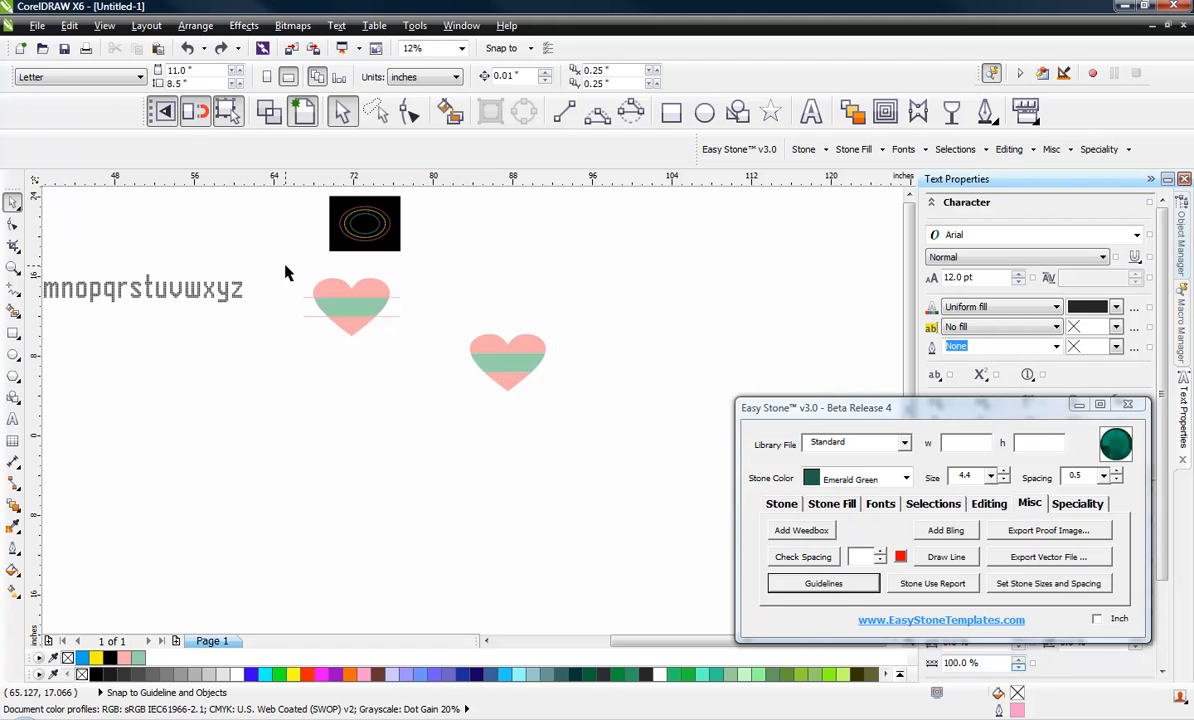
pyautogui.moveTo(269, 277); pyautogui.dragTo(632, 463)
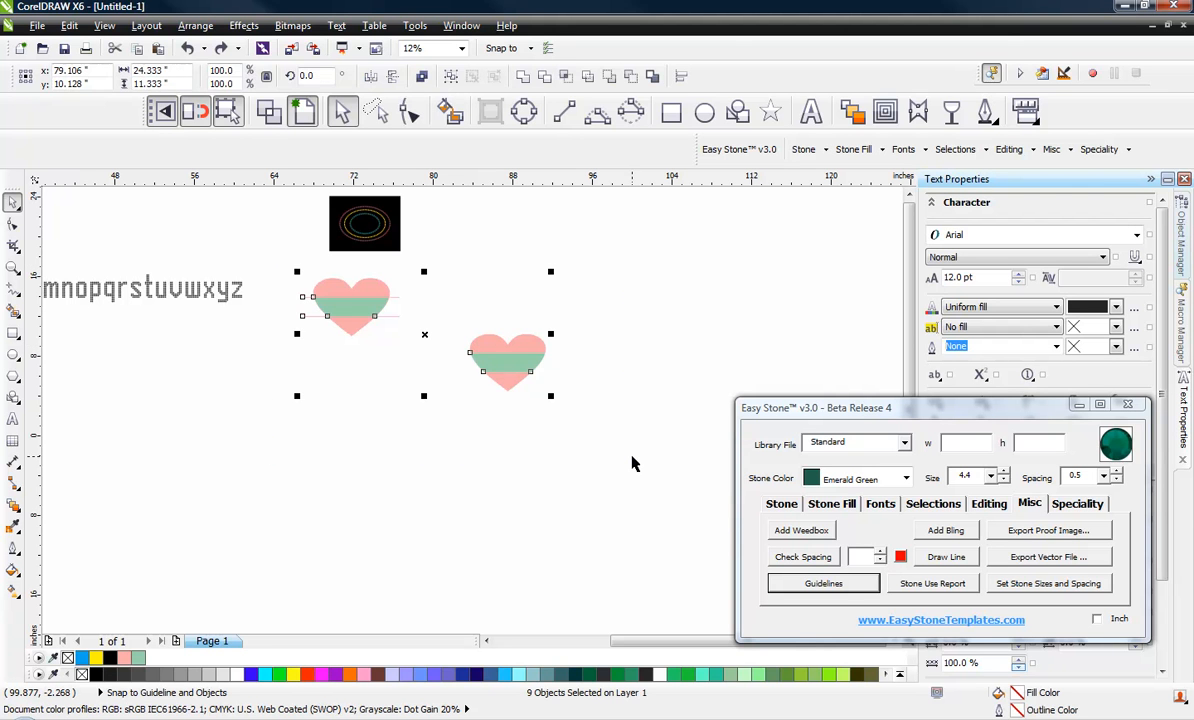
pyautogui.press('Delete')
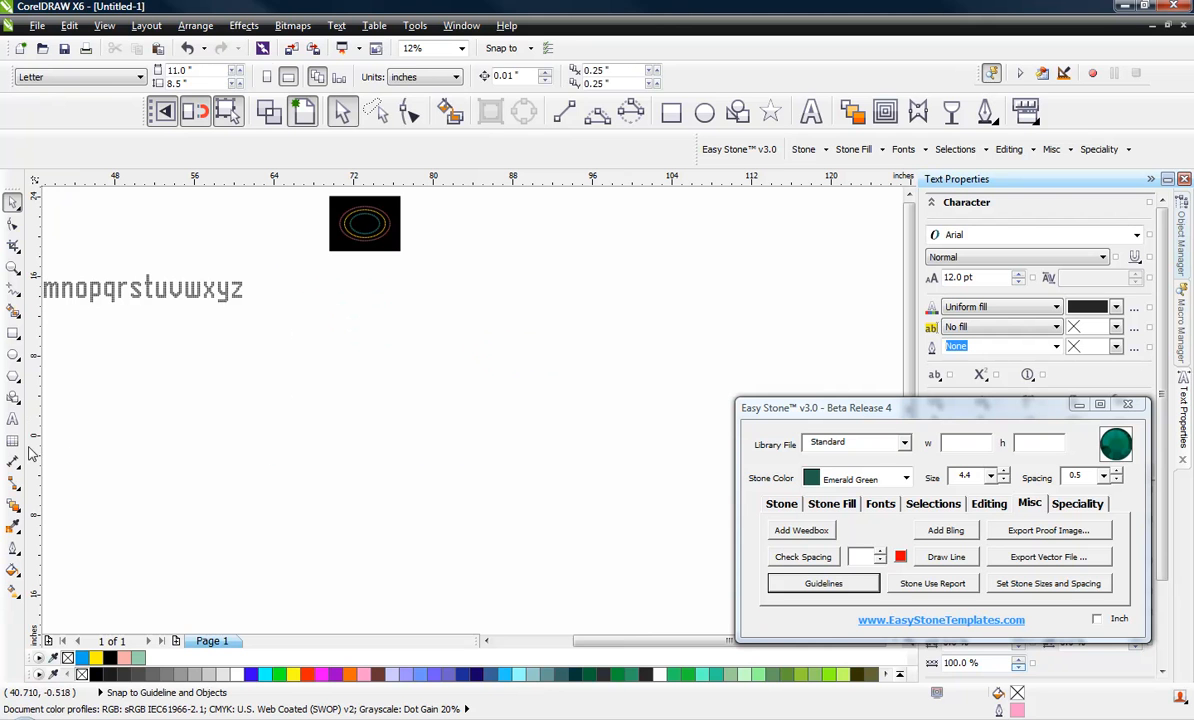
# Place two vertical guidelines, one through the black rectangle and one to its right at about 79.5 in
pyautogui.moveTo(34, 453); pyautogui.dragTo(339, 451)
pyautogui.moveTo(36, 446); pyautogui.dragTo(429, 453)
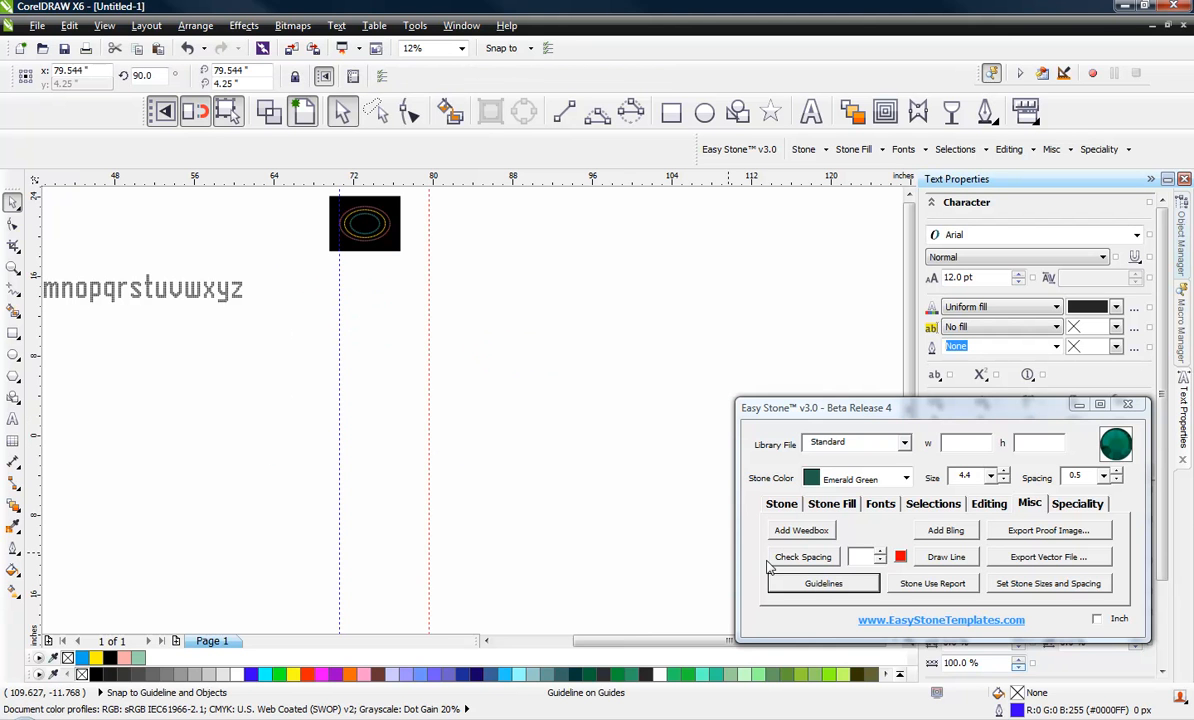
# Clear both vertical guidelines from the document with the Easy Stone guidelines tool
pyautogui.click(822, 584)
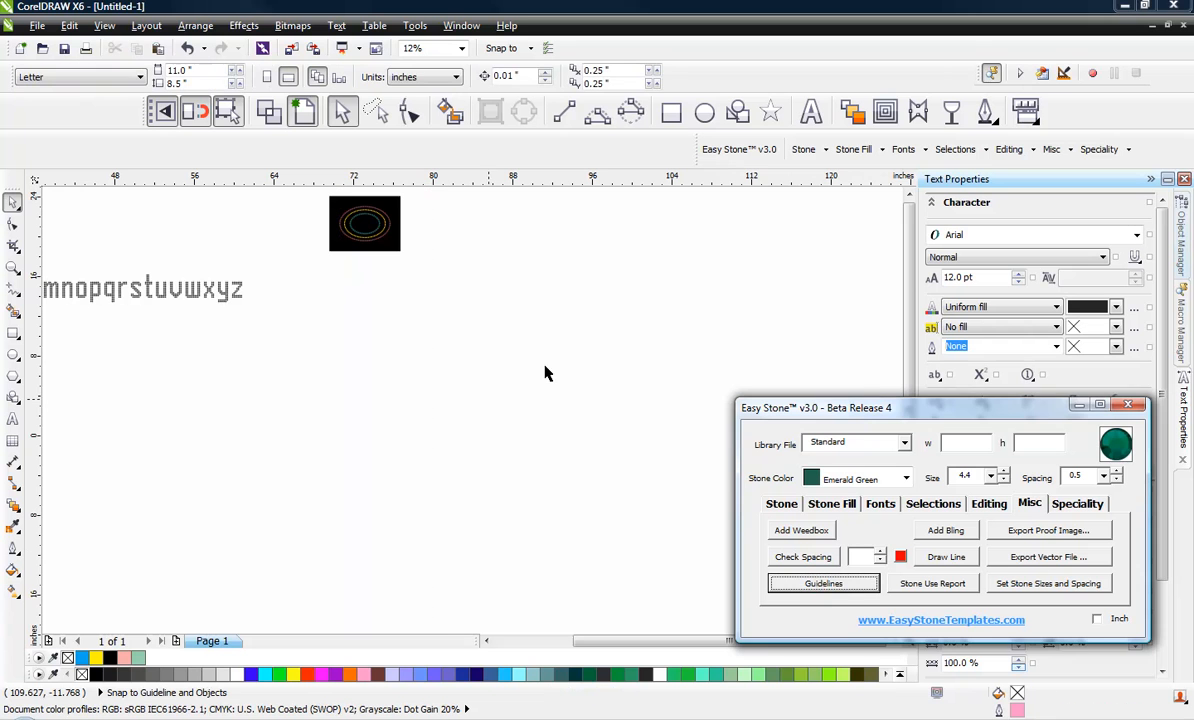
pyautogui.scroll(-1, 426, 438)
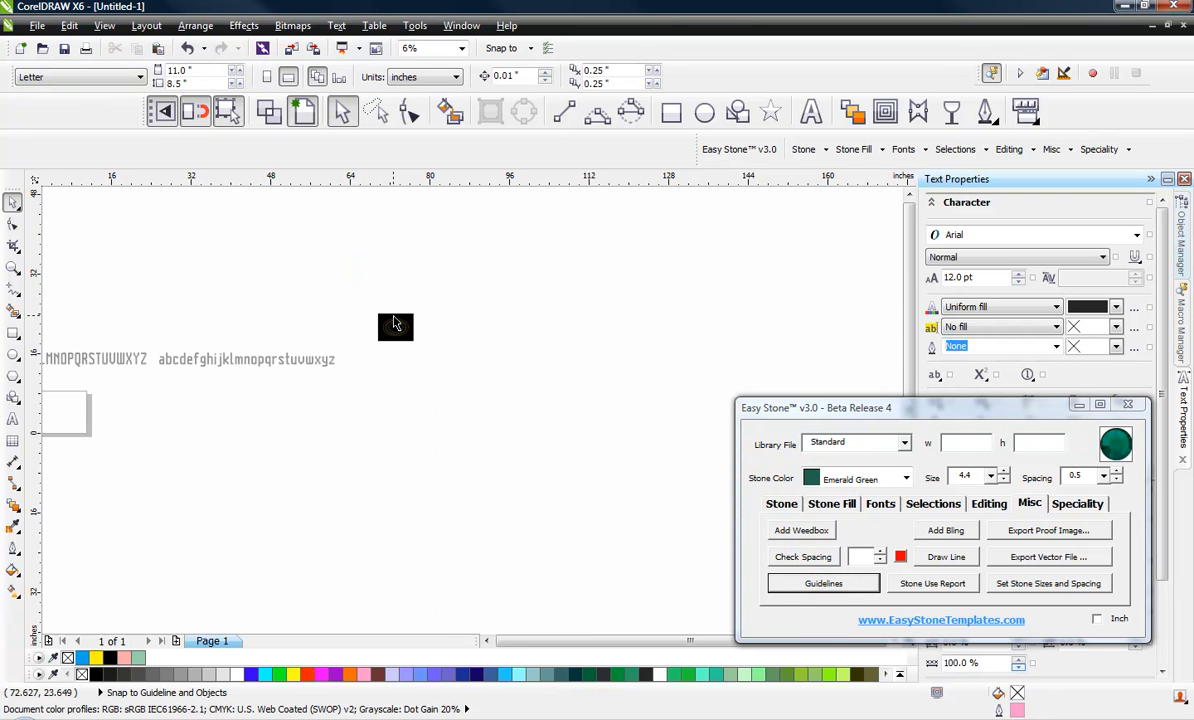
# Select the black rectangle with its three stone ellipses and open the Easy Stone vector file export for them
pyautogui.scroll(3, 398, 325)
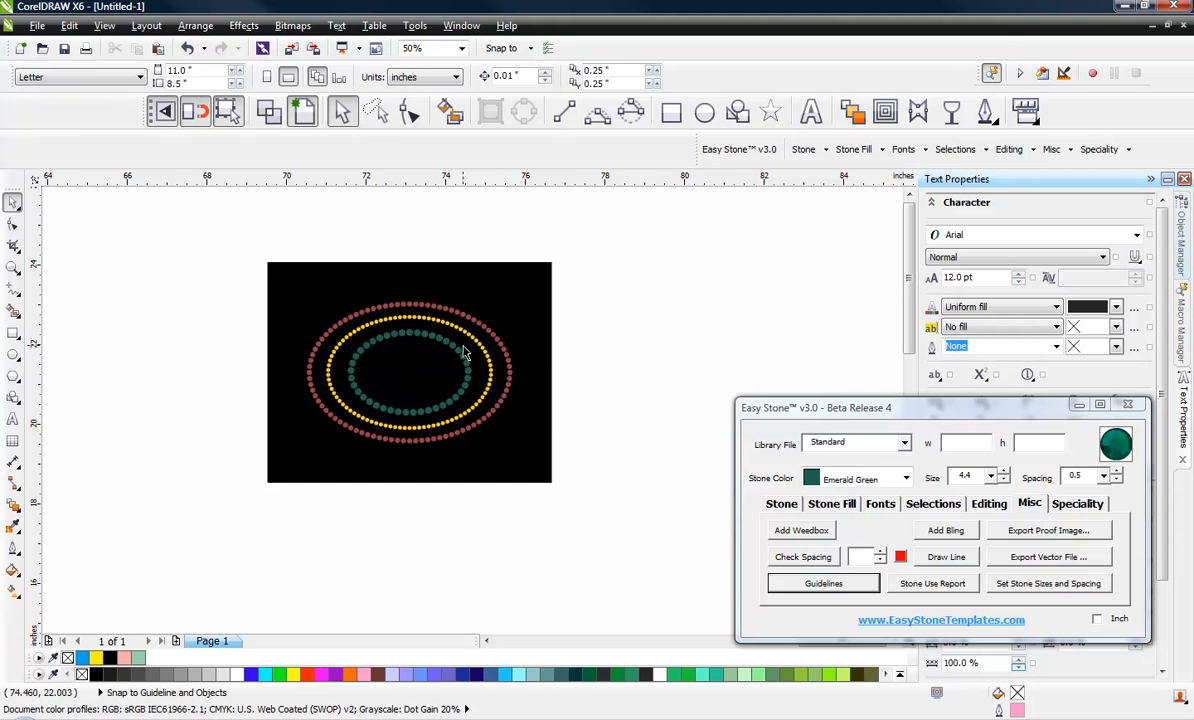
pyautogui.scroll(1, 463, 352)
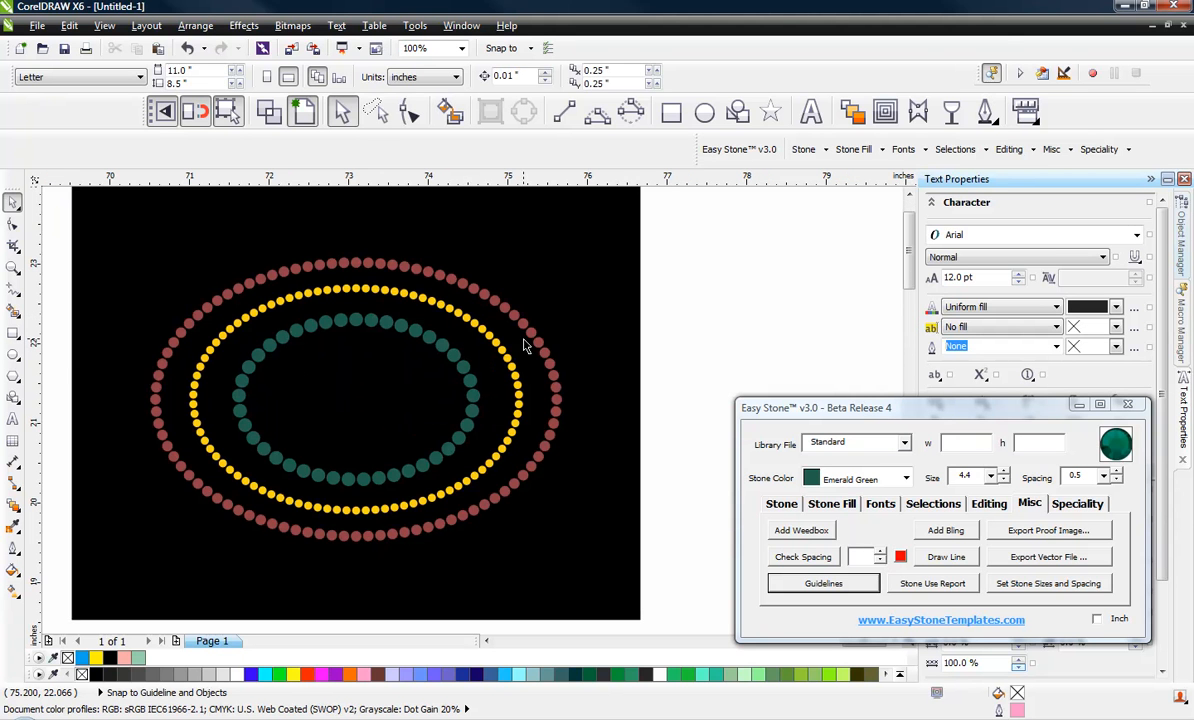
pyautogui.scroll(-1, 490, 323)
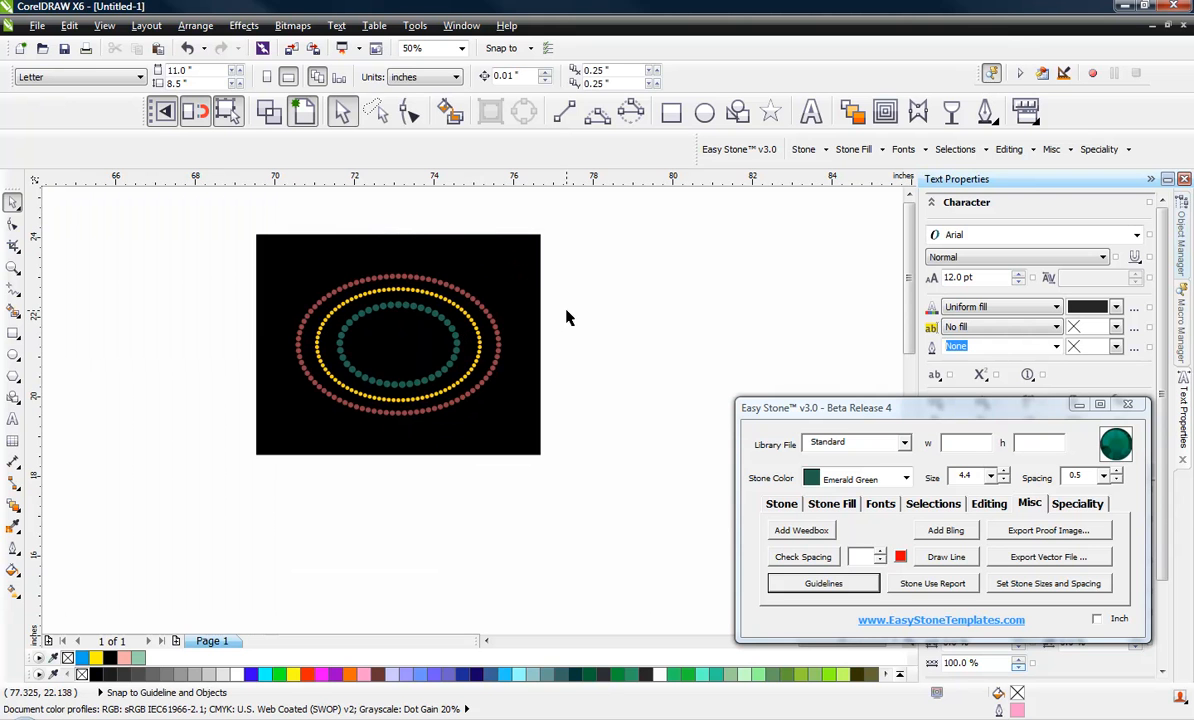
pyautogui.moveTo(587, 210); pyautogui.dragTo(193, 482)
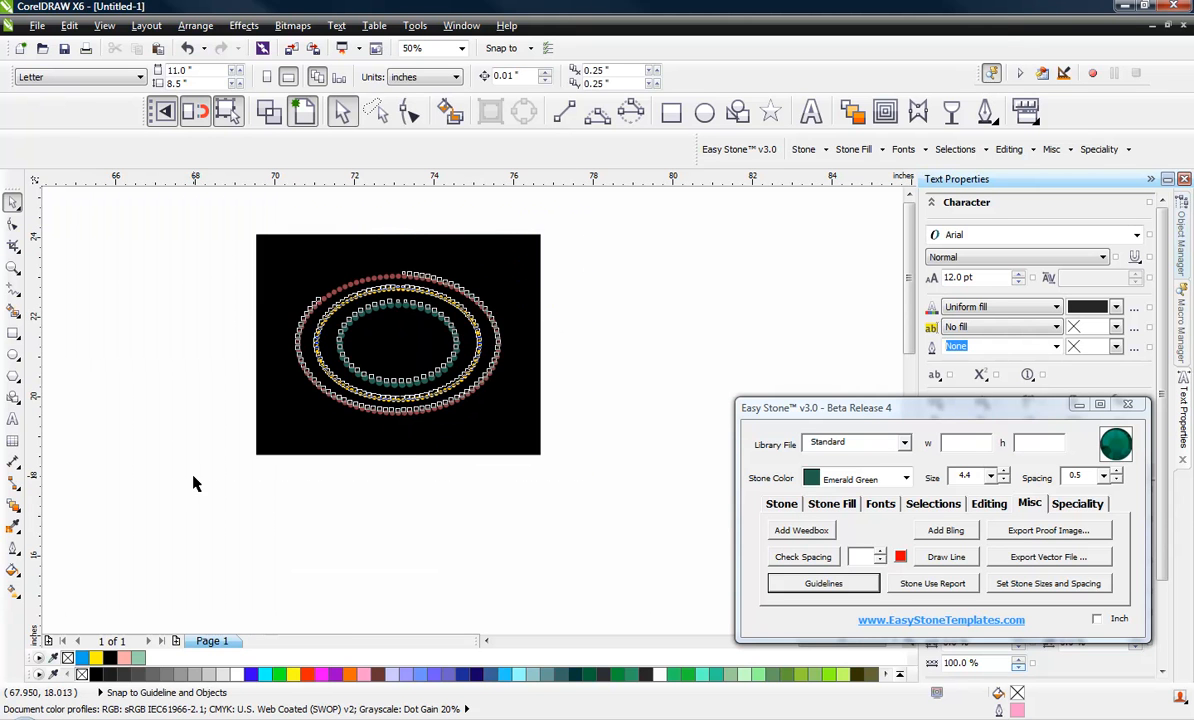
pyautogui.click(1050, 560)
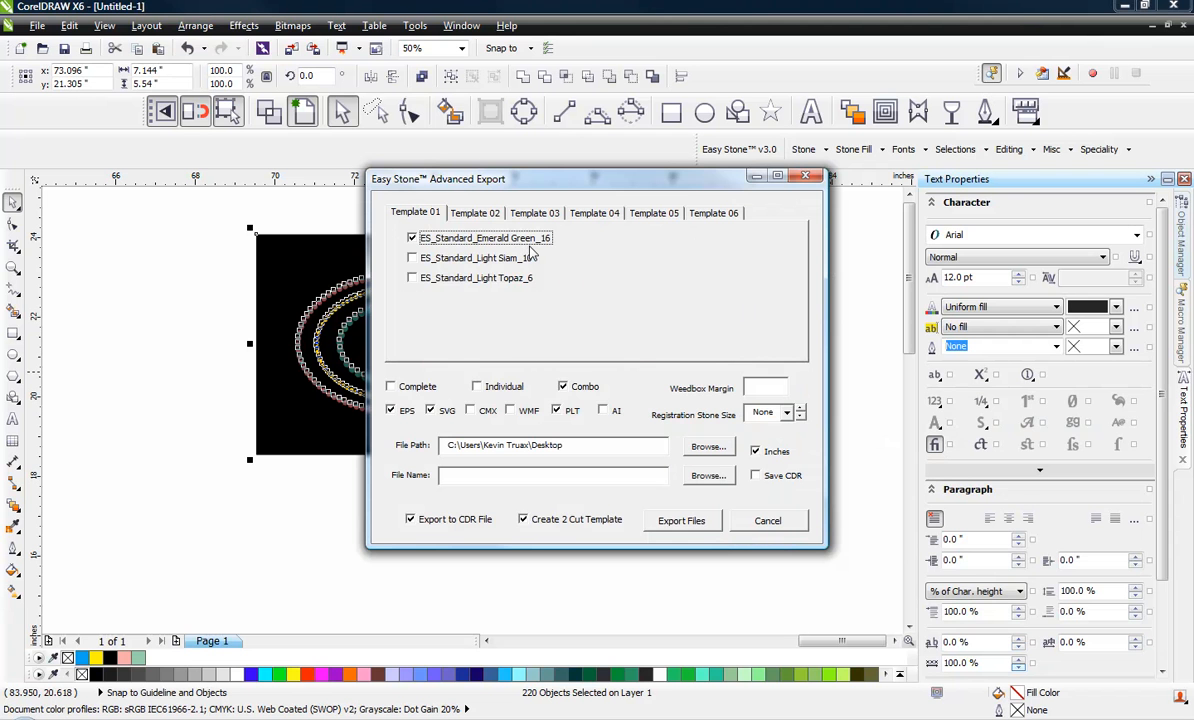
# Review the stone assignments of Template 02 and Template 03, and export the templates to the CDR file with the 2 cut template option
pyautogui.click(477, 215)
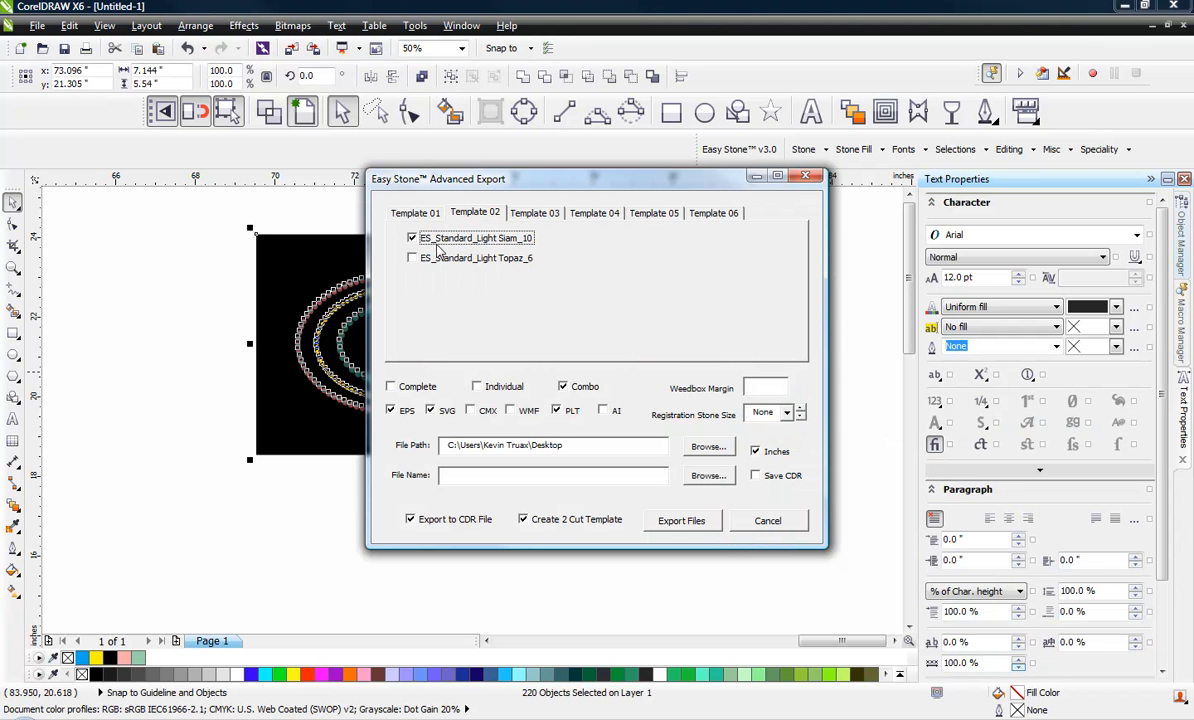
pyautogui.click(521, 209)
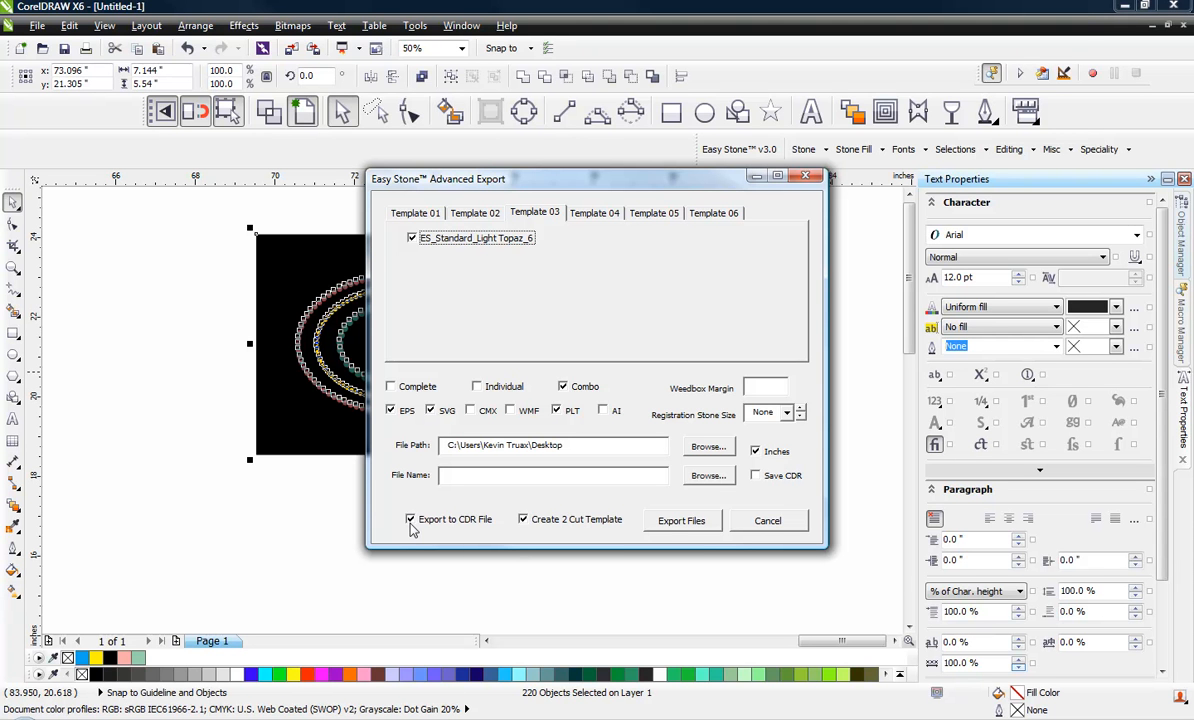
pyautogui.click(685, 524)
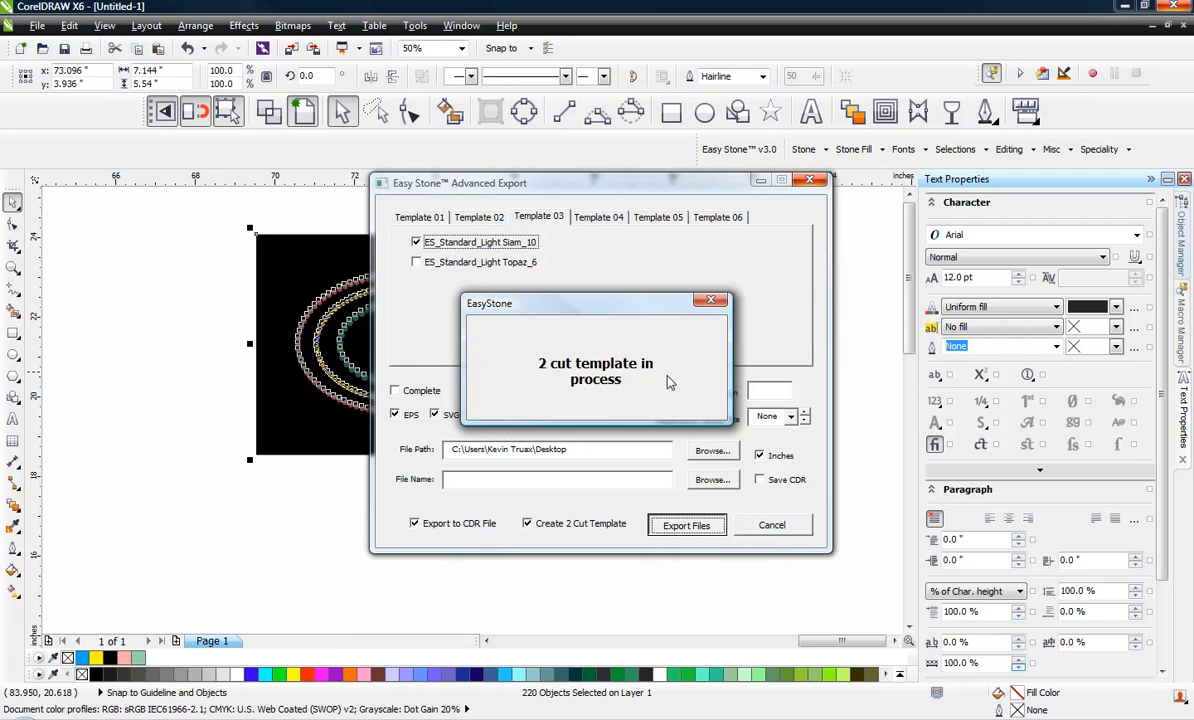
pyautogui.click(608, 394)
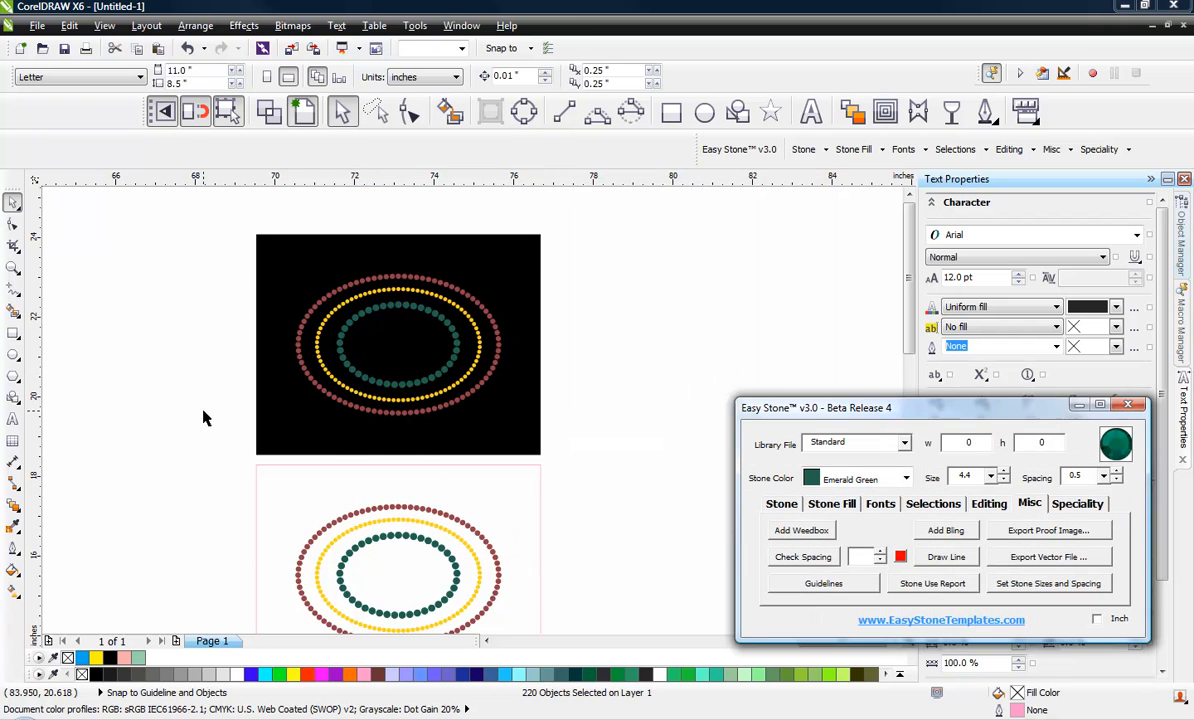
# Examine the exported templates below the black rectangle, comparing the combined design with the separate green, red and yellow ellipses
pyautogui.scroll(-1, 430, 297)
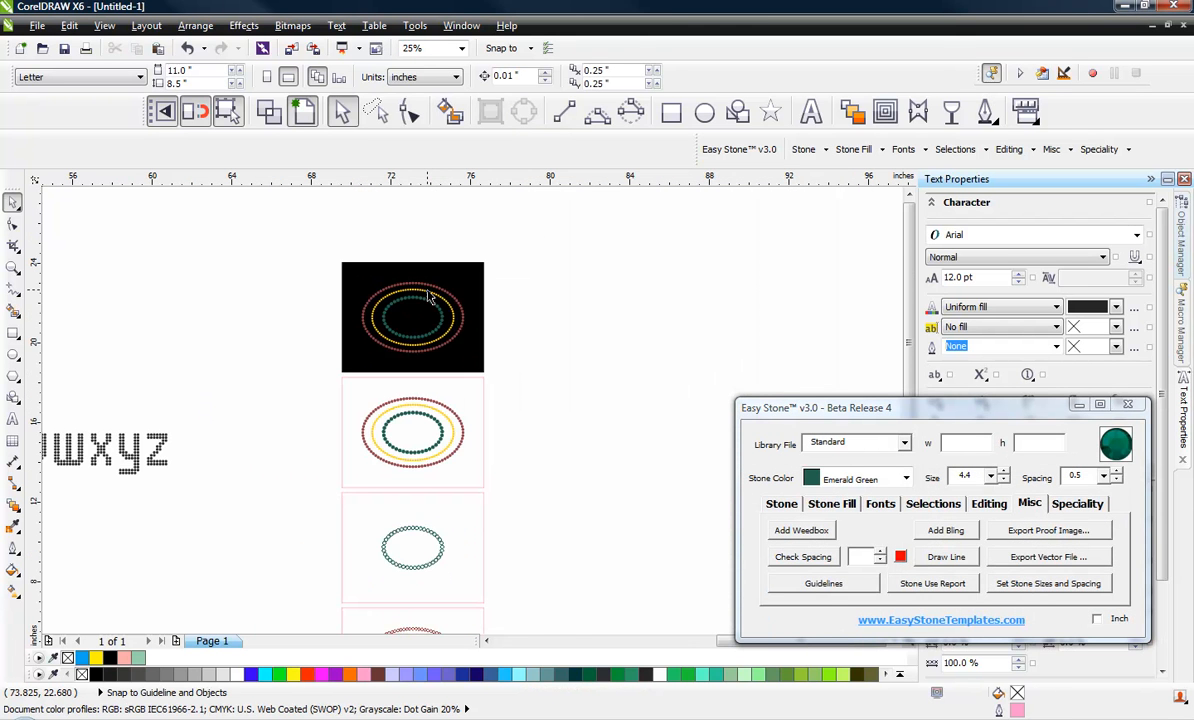
pyautogui.scroll(1, 393, 415)
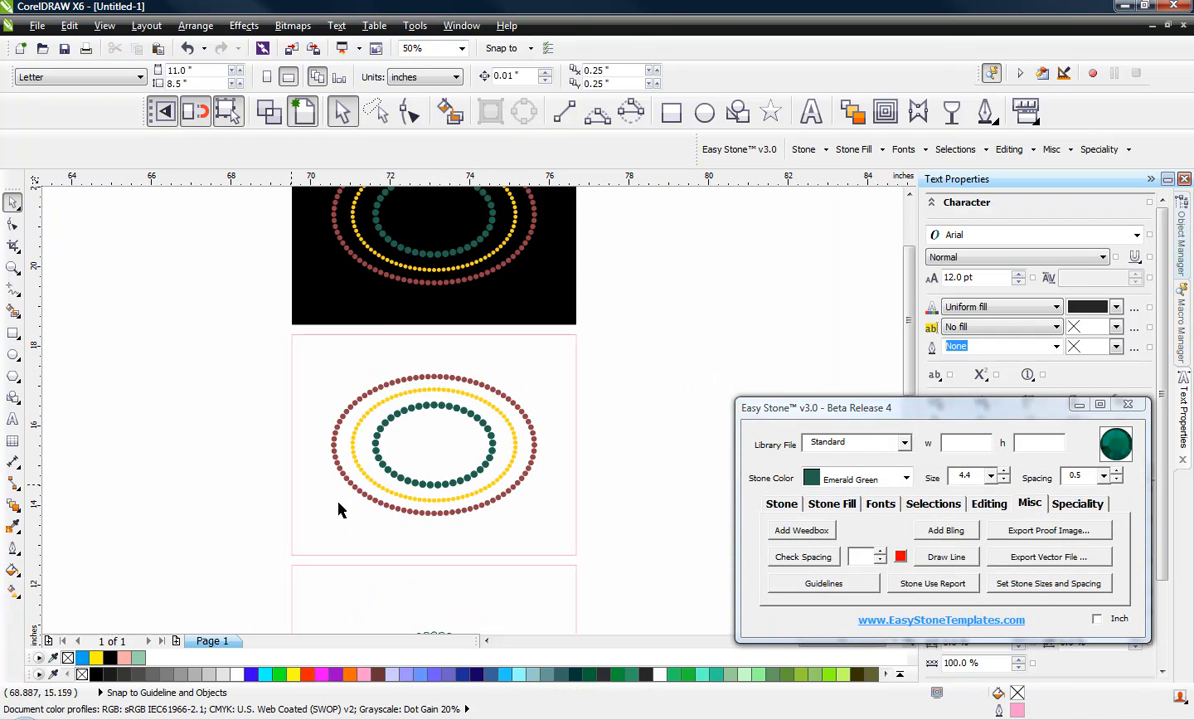
pyautogui.scroll(-2, 385, 288)
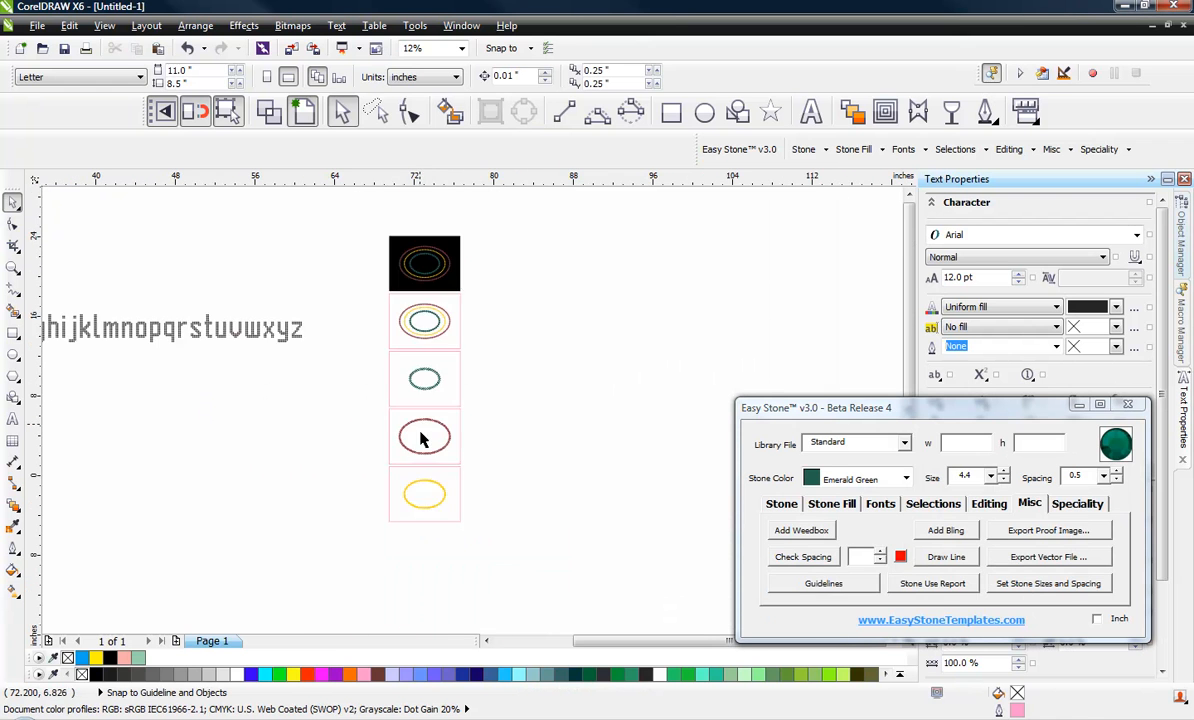
pyautogui.scroll(1, 420, 438)
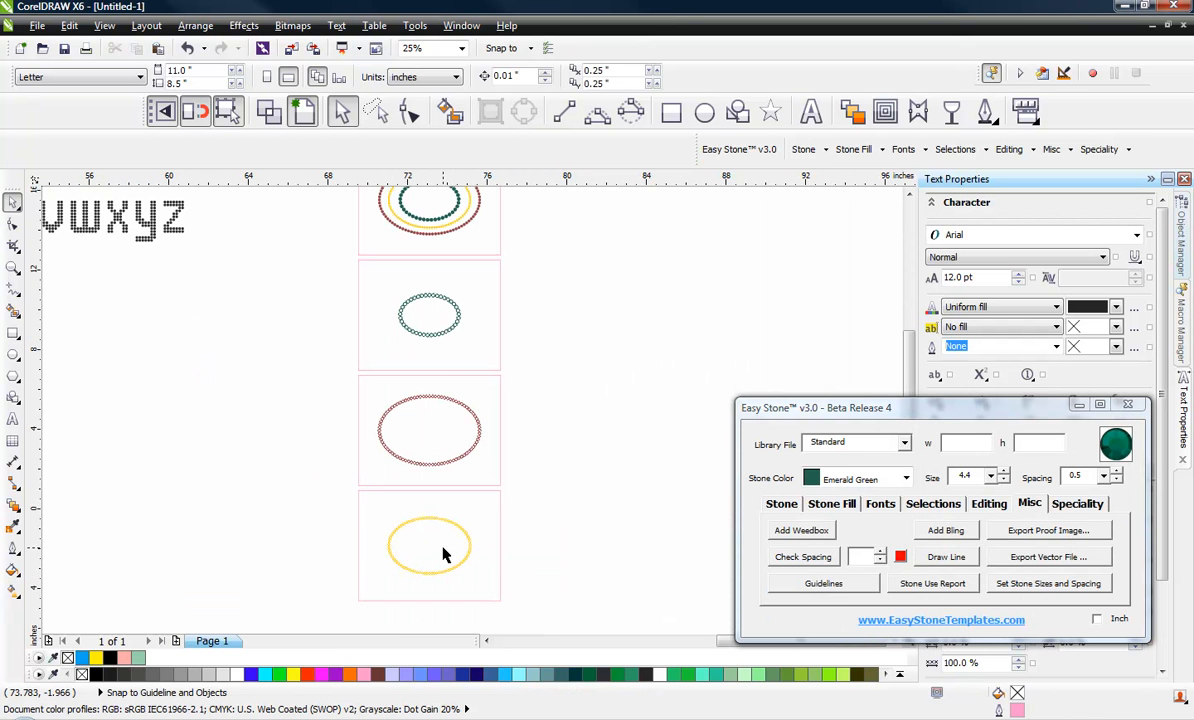
pyautogui.scroll(3, 434, 312)
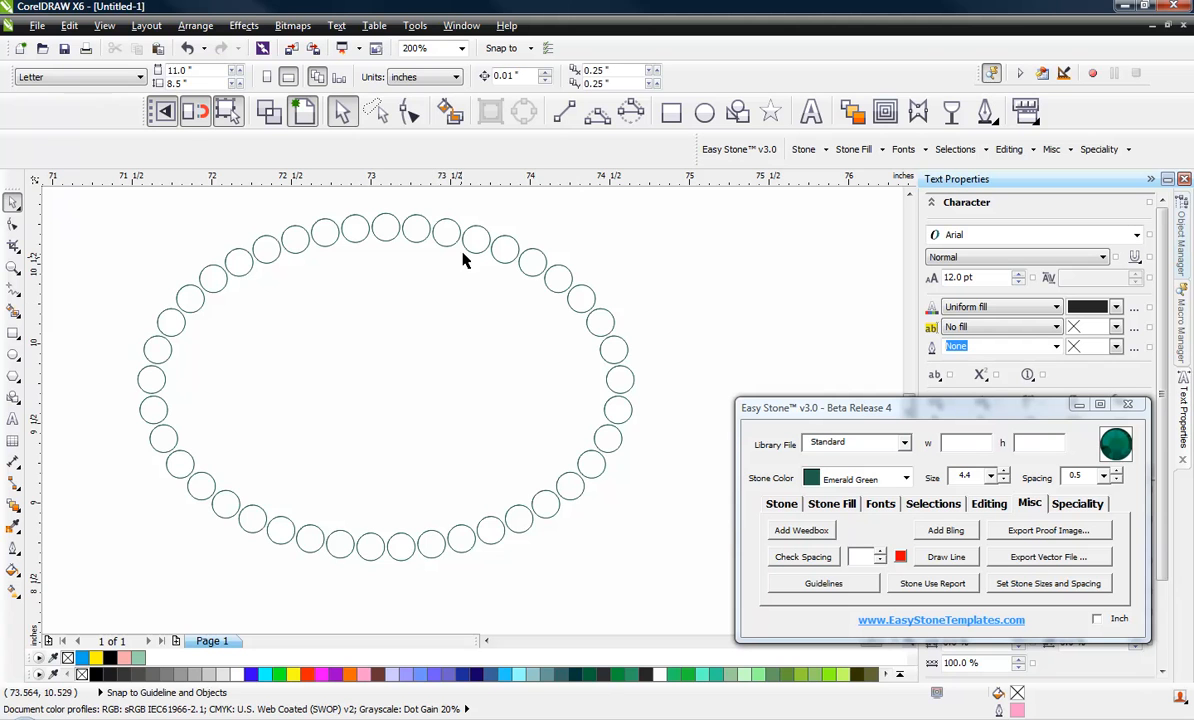
pyautogui.scroll(-3, 511, 328)
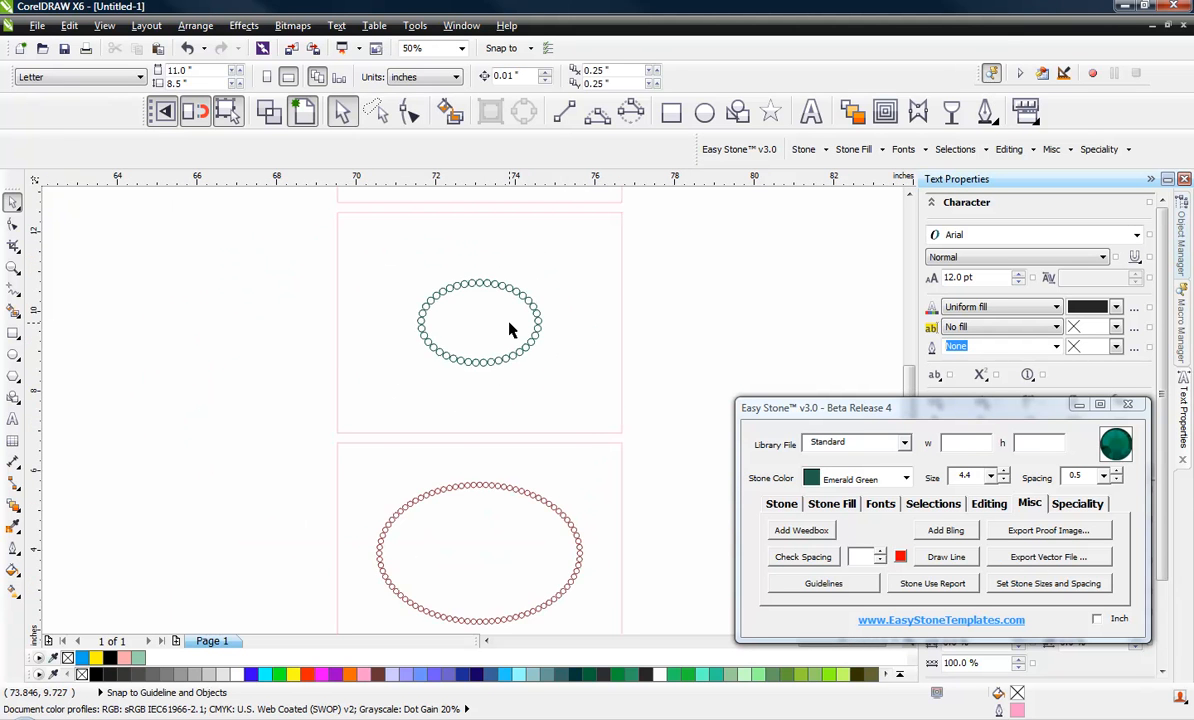
pyautogui.scroll(-2, 480, 547)
pyautogui.scroll(1, 511, 565)
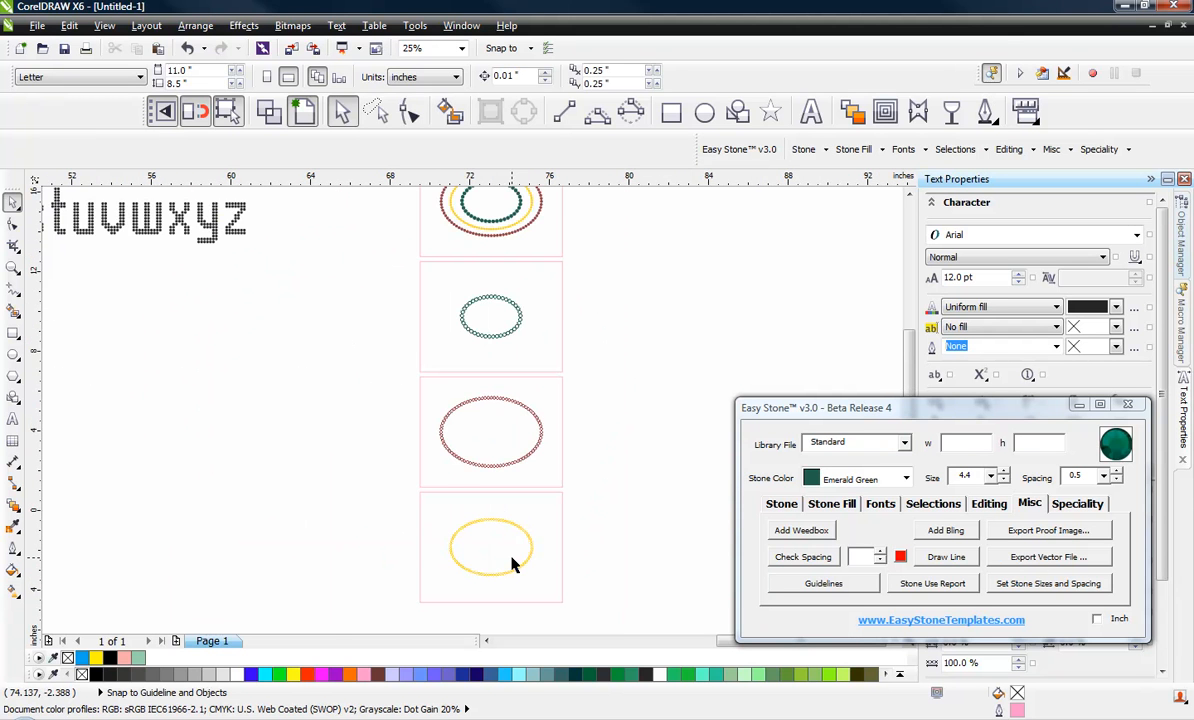
pyautogui.scroll(1, 511, 565)
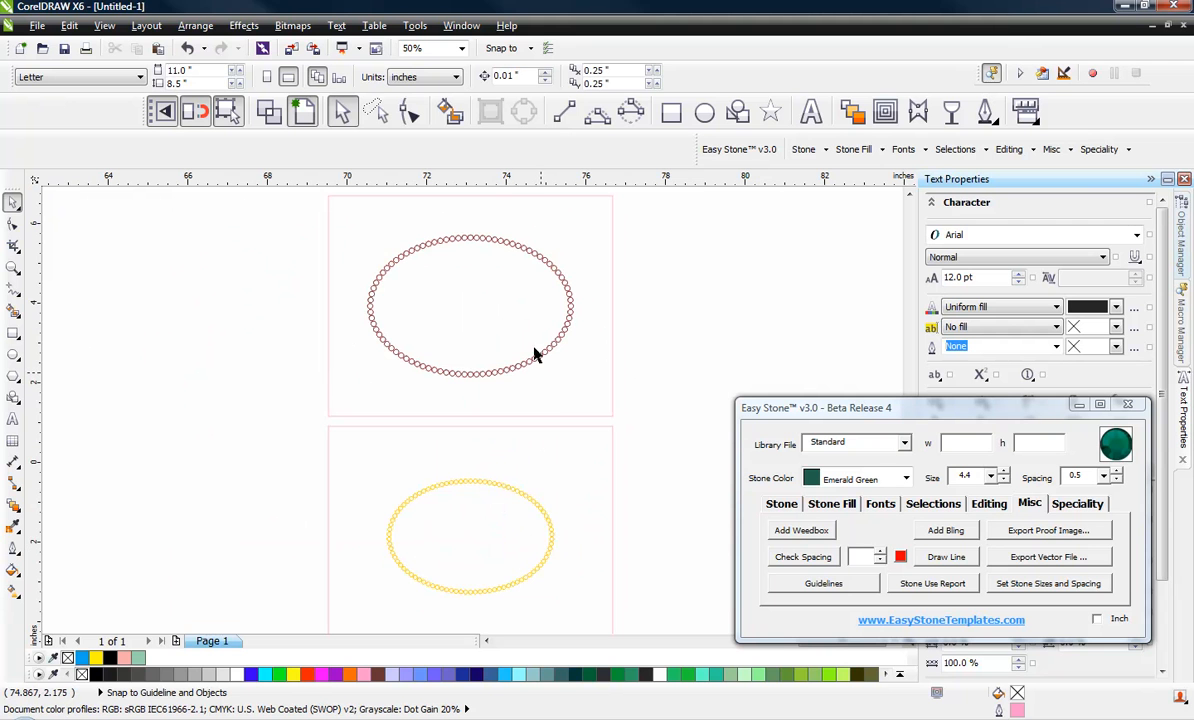
pyautogui.scroll(-1, 515, 428)
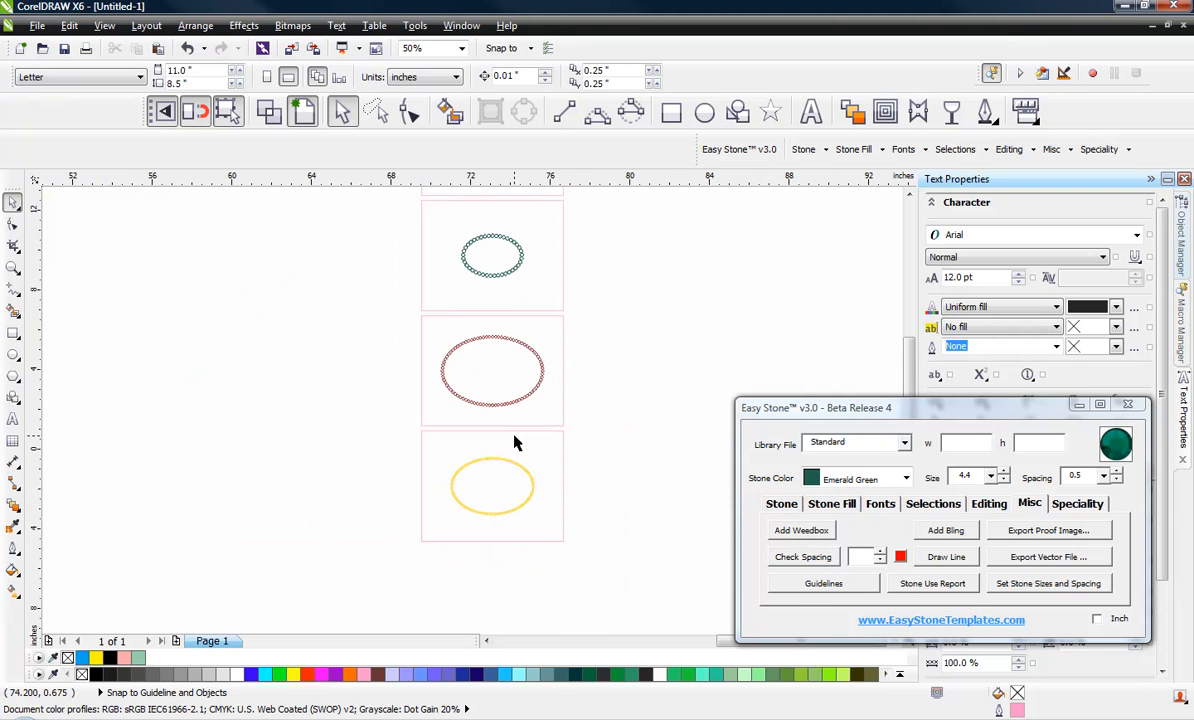
pyautogui.scroll(1, 490, 216)
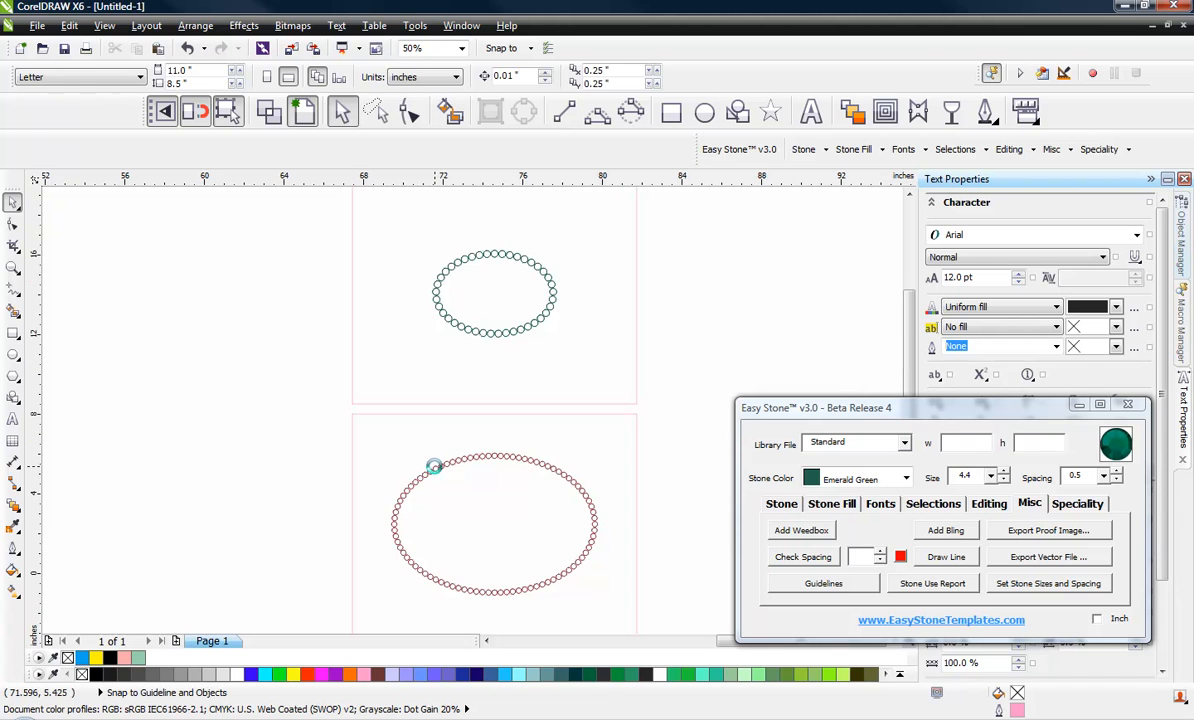
pyautogui.scroll(-1, 440, 440)
pyautogui.scroll(1, 430, 415)
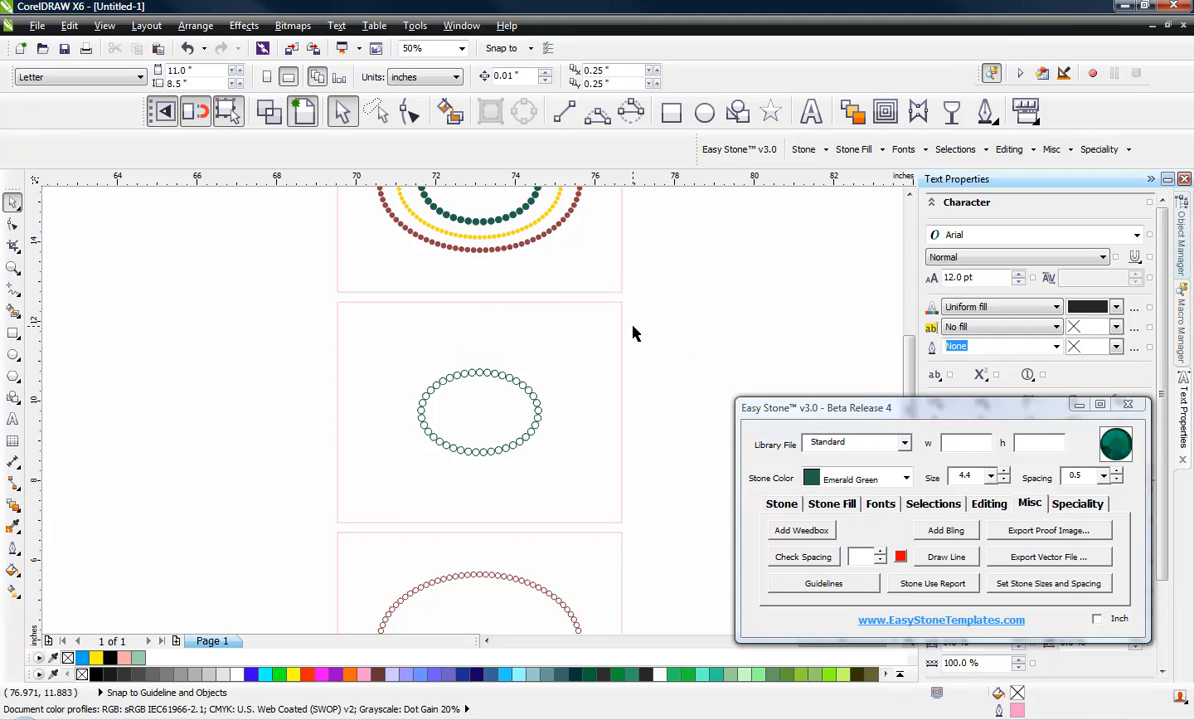
pyautogui.scroll(-3, 538, 340)
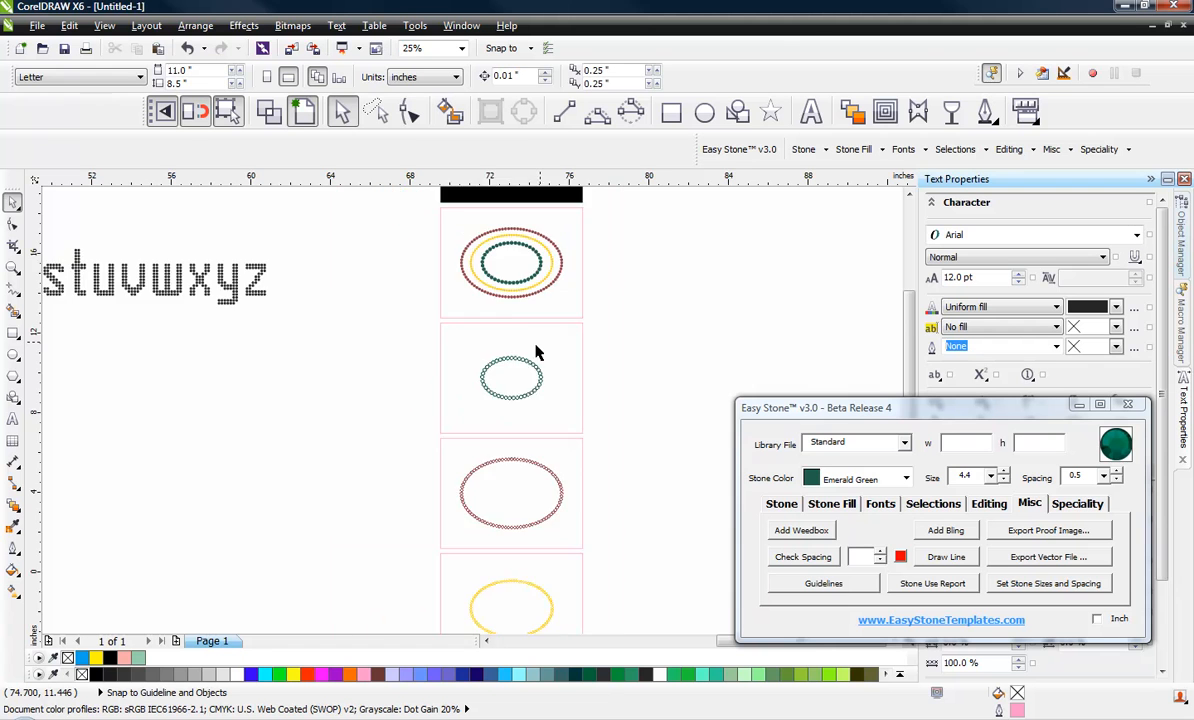
pyautogui.scroll(1, 545, 430)
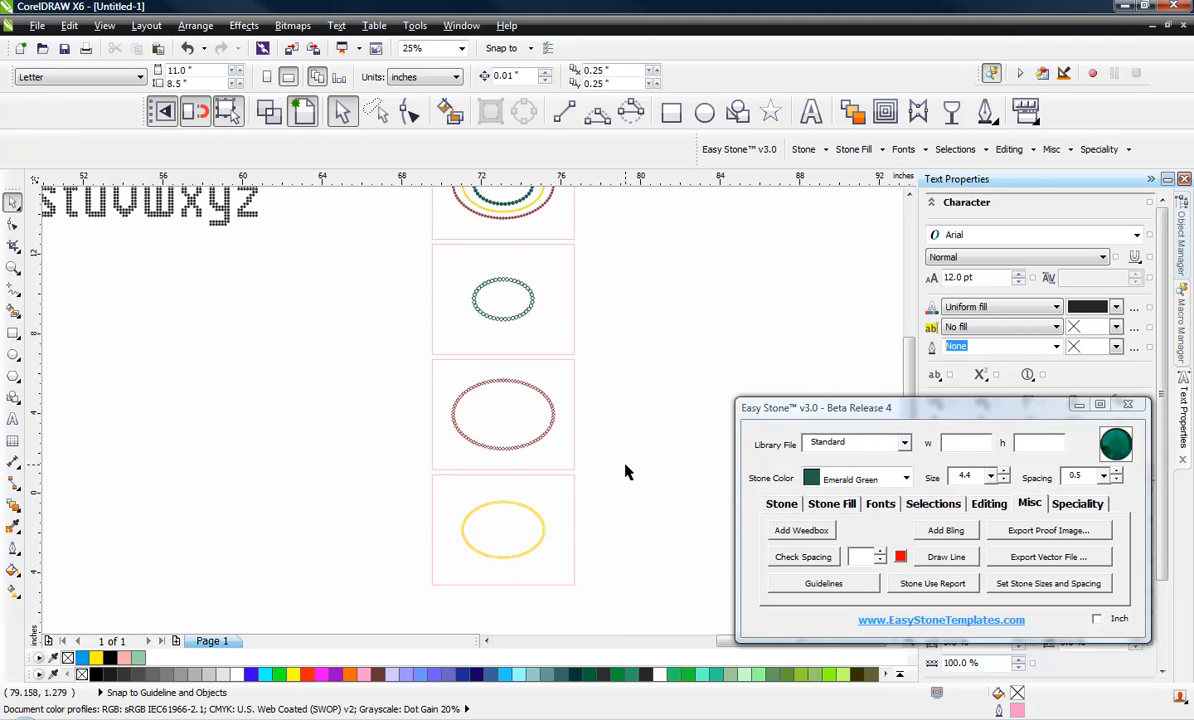
# Delete the black rectangle design together with all the exported templates below it
pyautogui.scroll(-1, 625, 472)
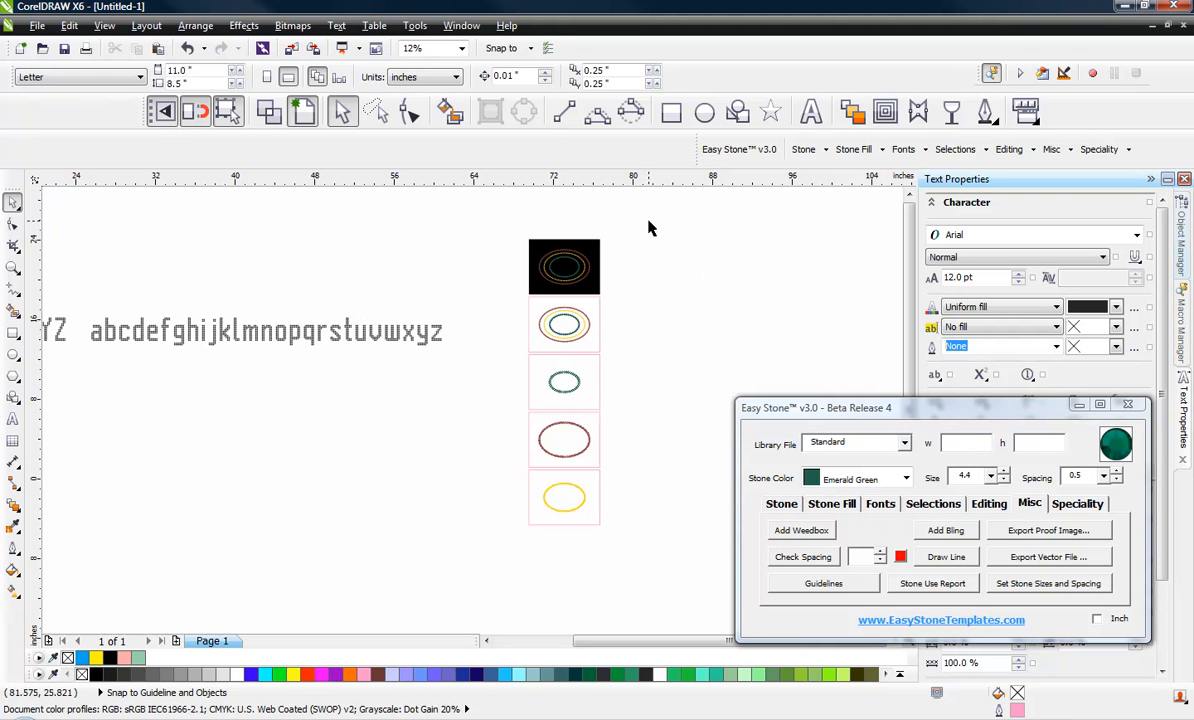
pyautogui.moveTo(610, 214); pyautogui.dragTo(502, 548)
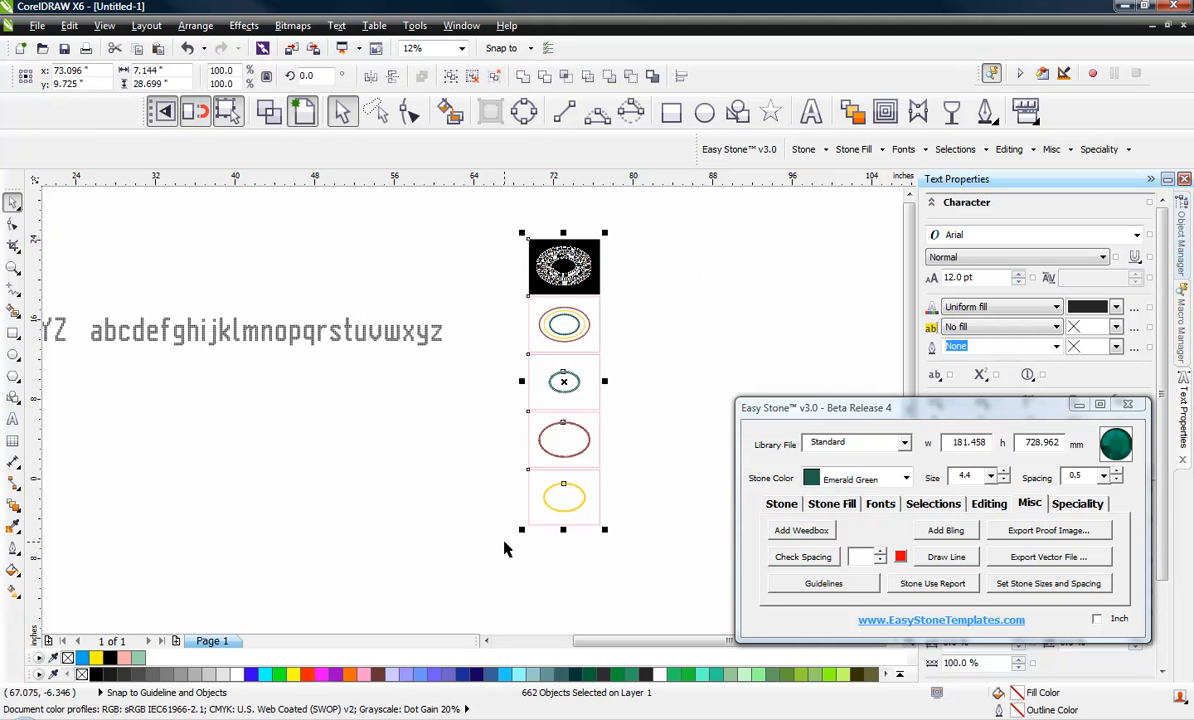
pyautogui.press('Delete')
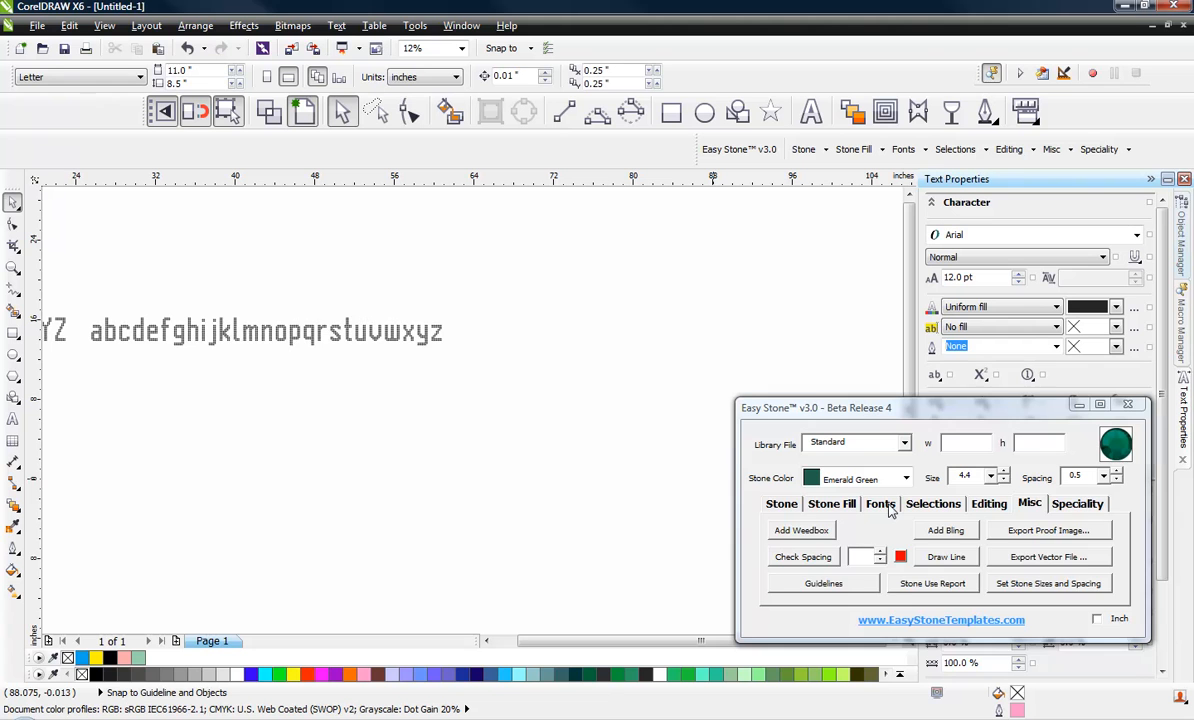
# Display the Easy Stone font tools and inspect individual stones in the letter z of the lowercase rhinestone alphabet
pyautogui.click(889, 508)
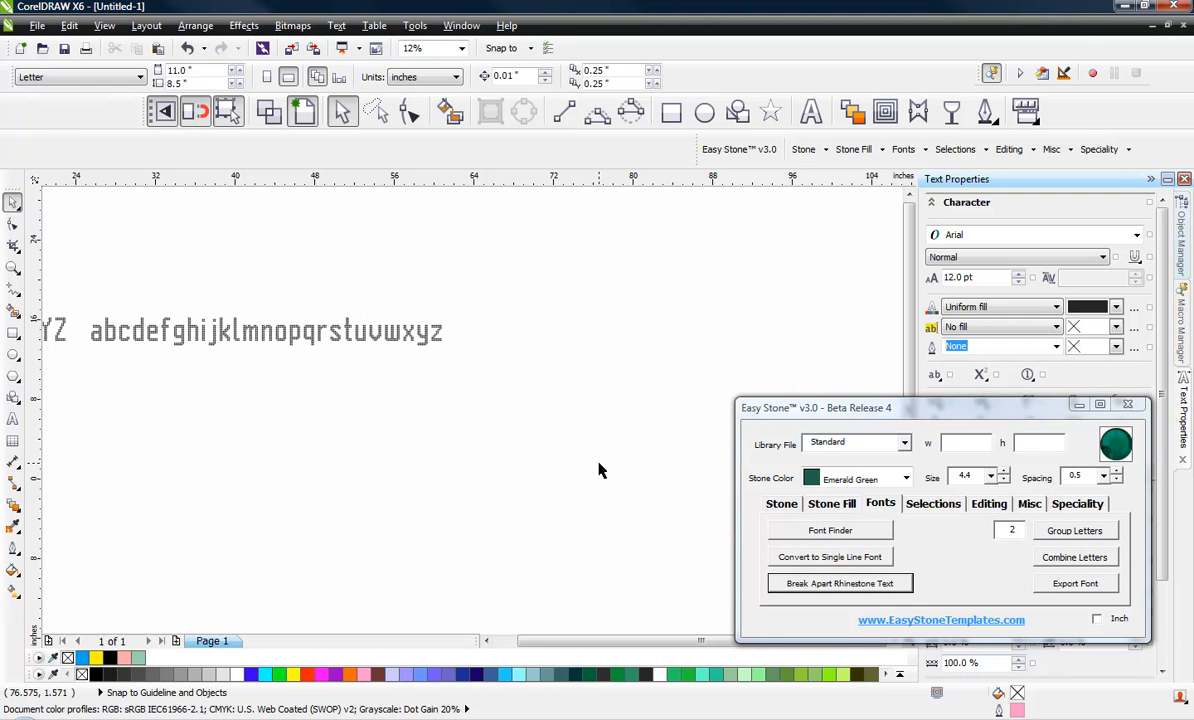
pyautogui.scroll(-1, 600, 470)
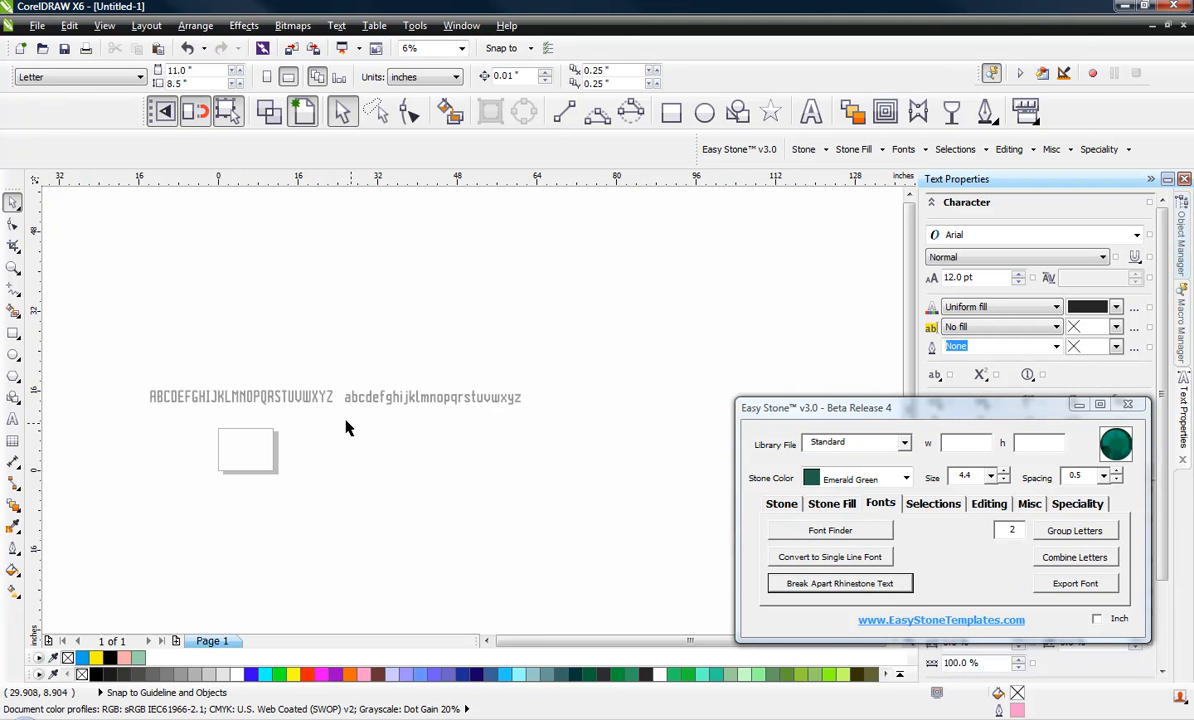
pyautogui.scroll(1, 346, 428)
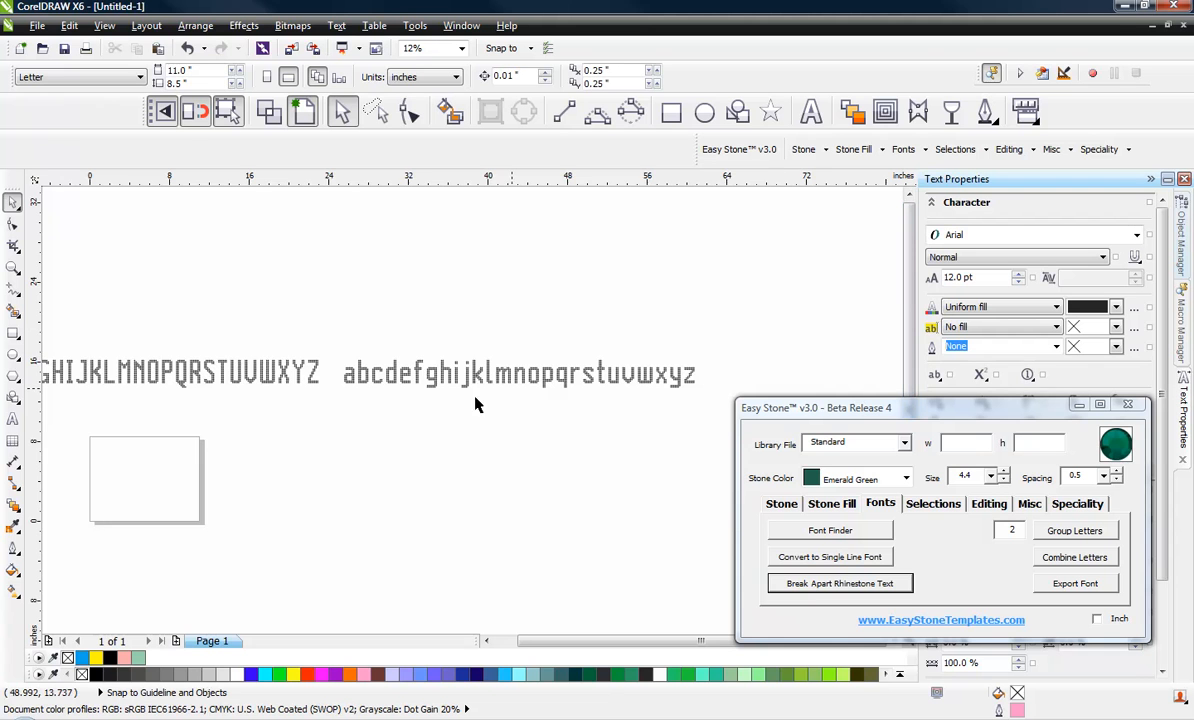
pyautogui.scroll(-1, 470, 404)
pyautogui.scroll(3, 584, 383)
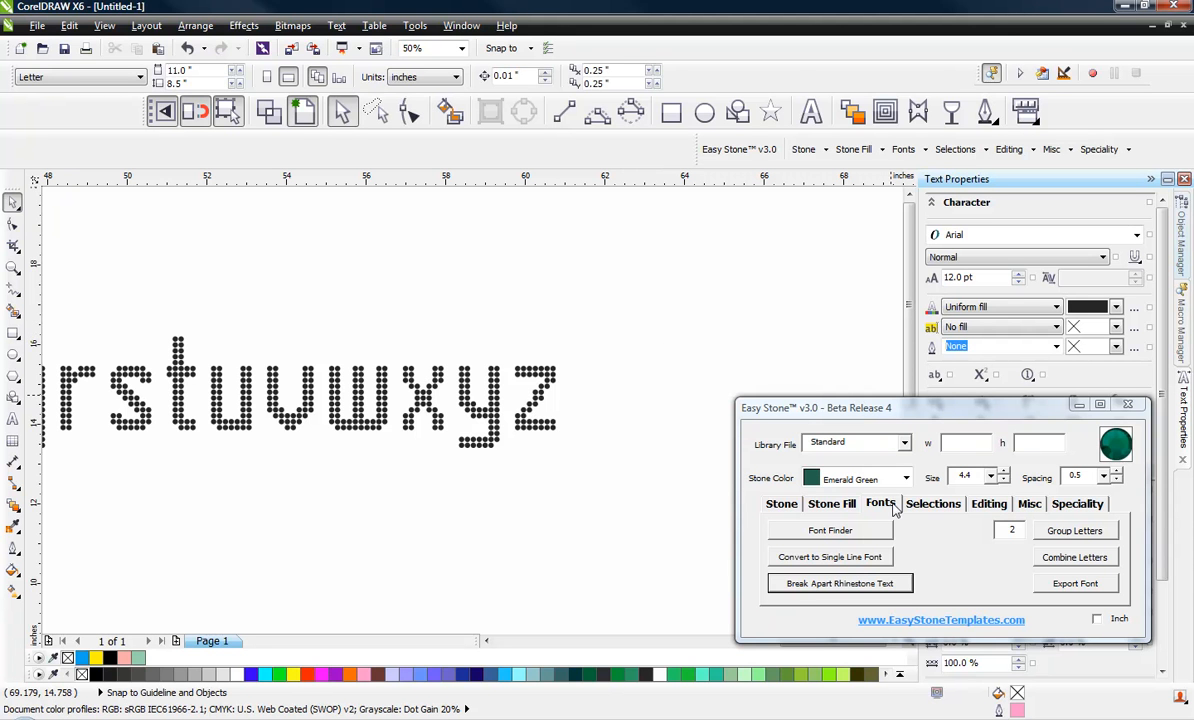
pyautogui.scroll(1, 520, 352)
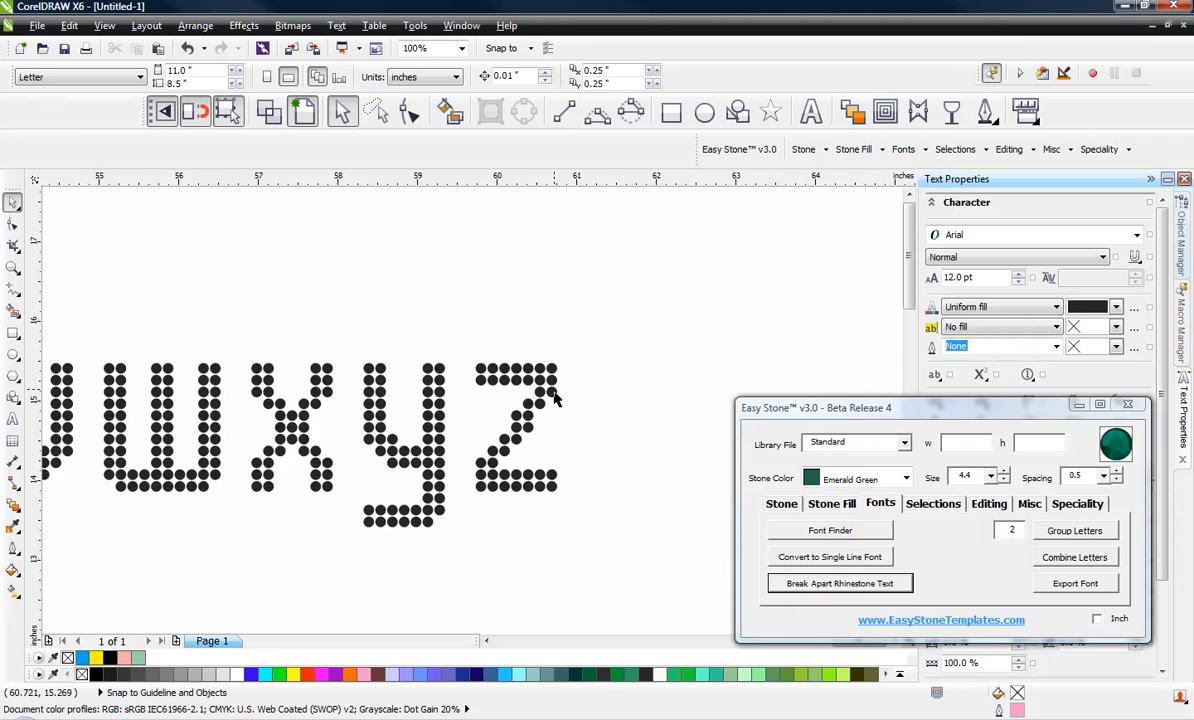
pyautogui.scroll(2, 556, 399)
pyautogui.scroll(-1, 535, 290)
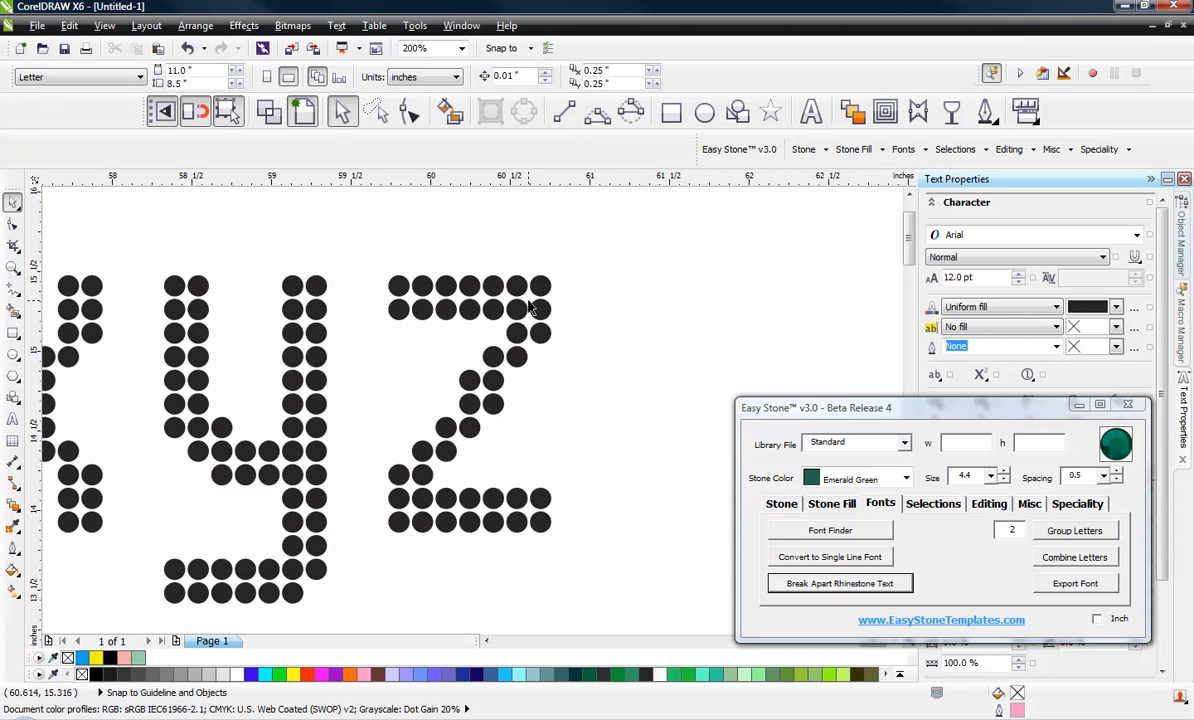
pyautogui.click(547, 287)
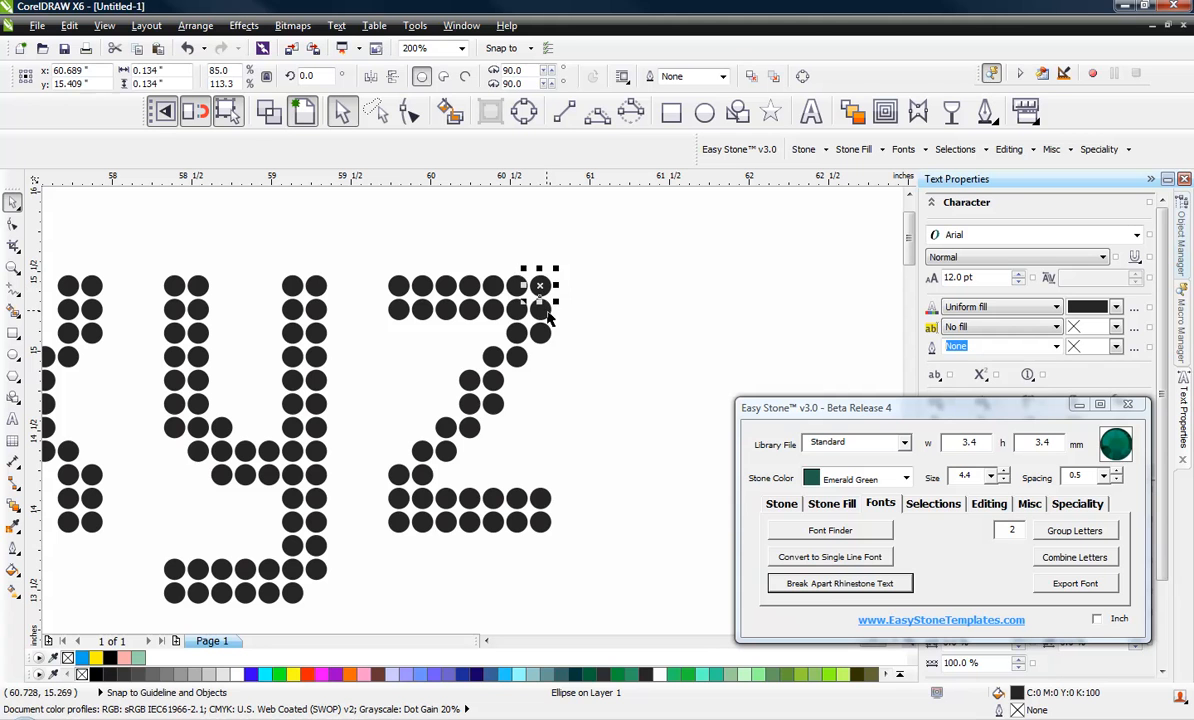
pyautogui.click(469, 310)
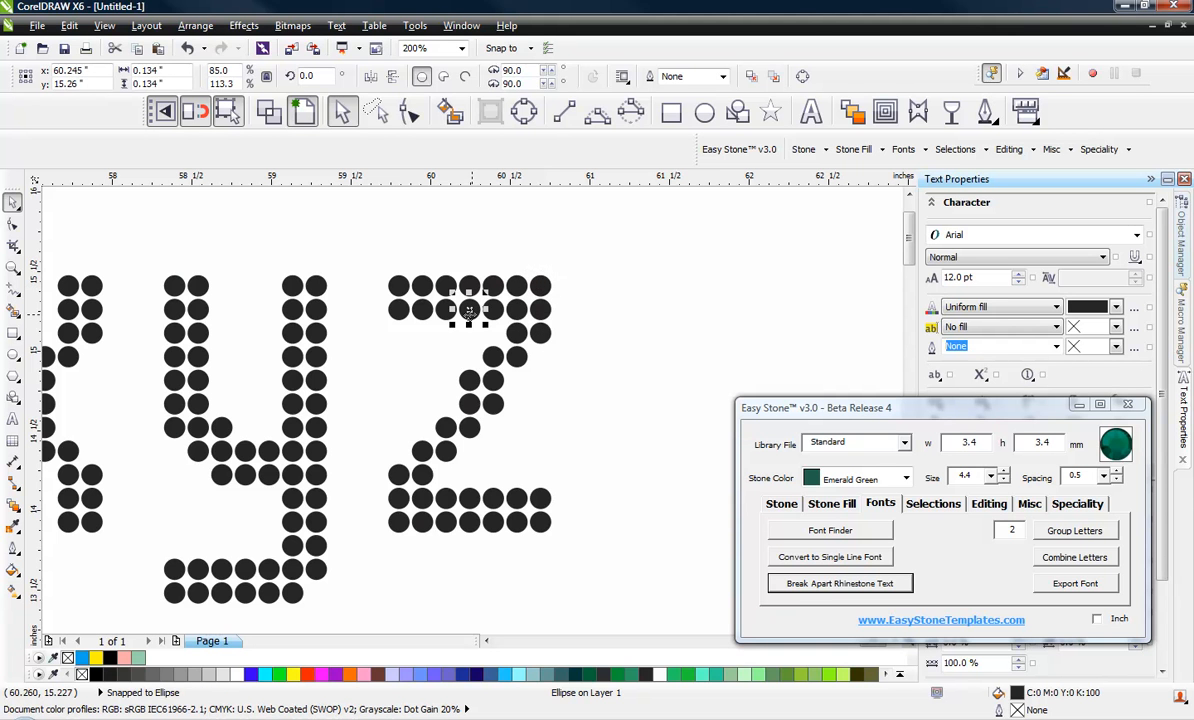
# Inspect individual stones in the lowercase letter z, including the complete set of stones that forms it
pyautogui.click(428, 314)
pyautogui.click(399, 312)
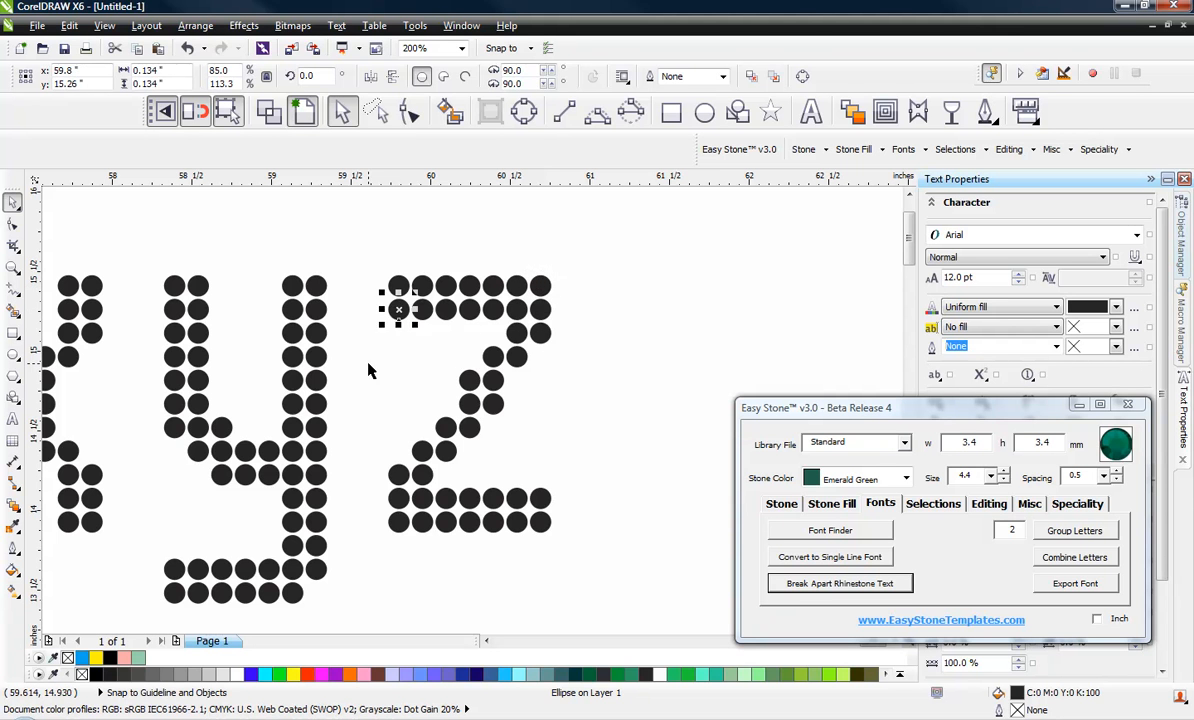
pyautogui.click(368, 371)
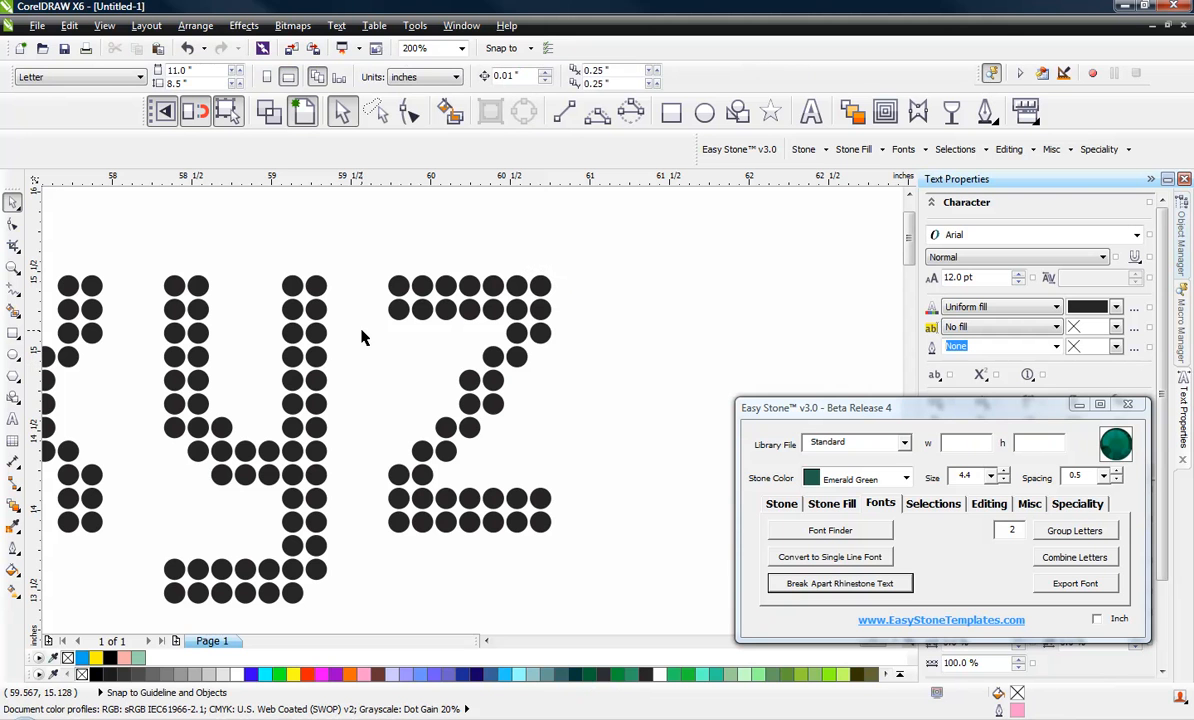
pyautogui.moveTo(357, 248); pyautogui.dragTo(619, 577)
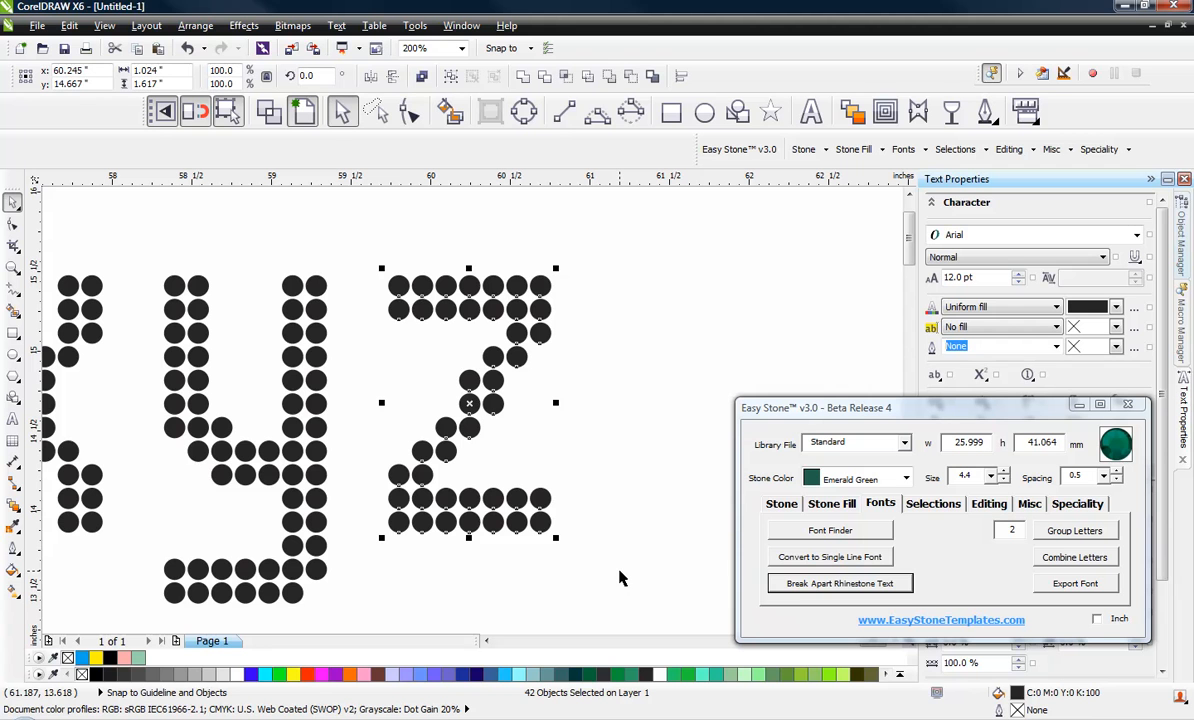
pyautogui.click(616, 420)
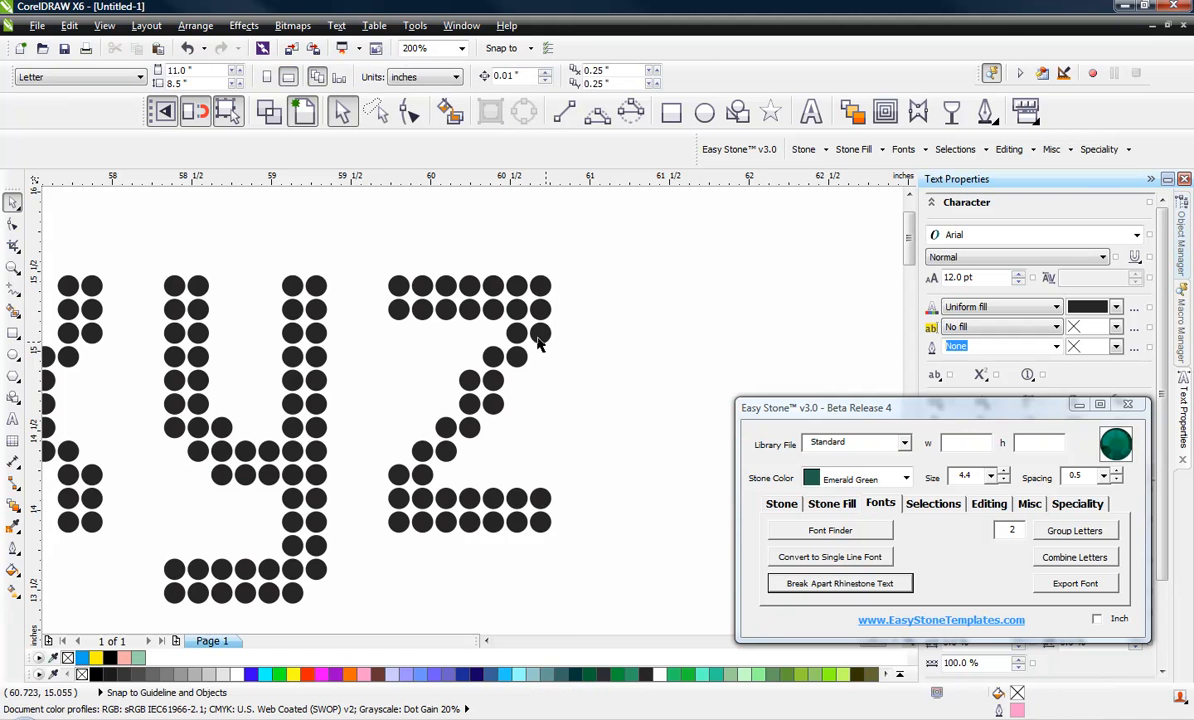
pyautogui.scroll(1, 413, 325)
pyautogui.scroll(-1, 400, 298)
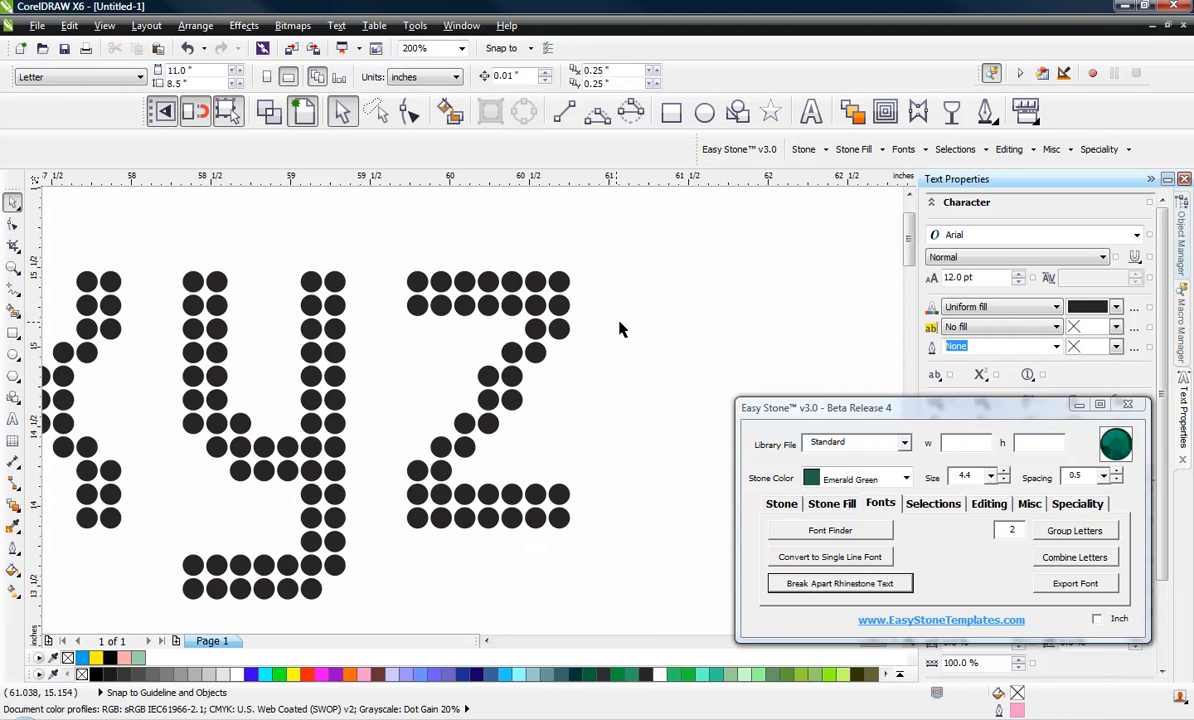
# Show the Object Manager and combine all stones of the lowercase letter z into a single curve
pyautogui.click(1183, 251)
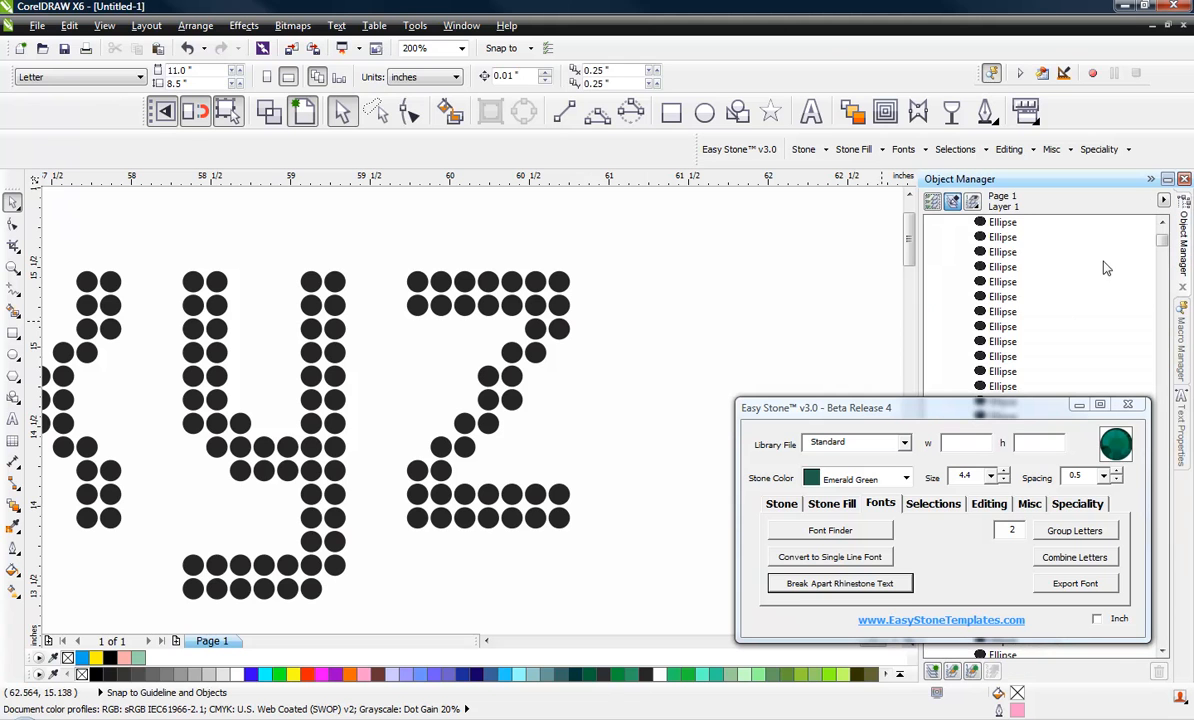
pyautogui.moveTo(633, 238); pyautogui.dragTo(380, 554)
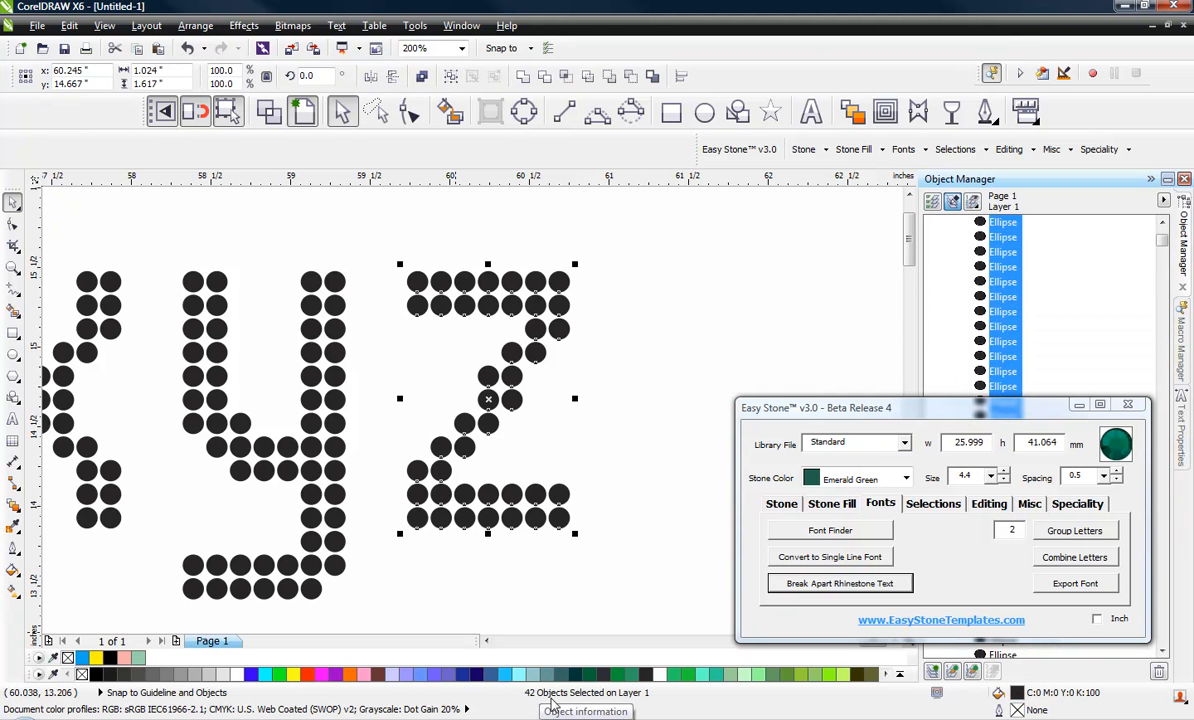
pyautogui.click(424, 80)
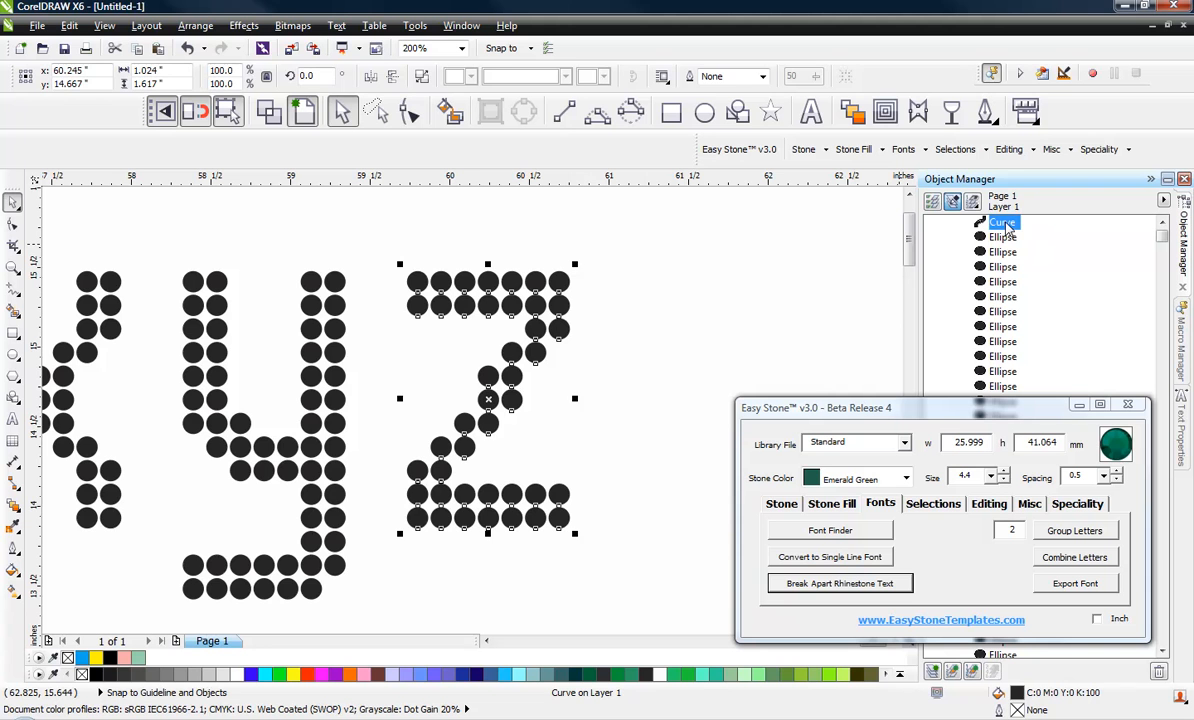
pyautogui.click(730, 268)
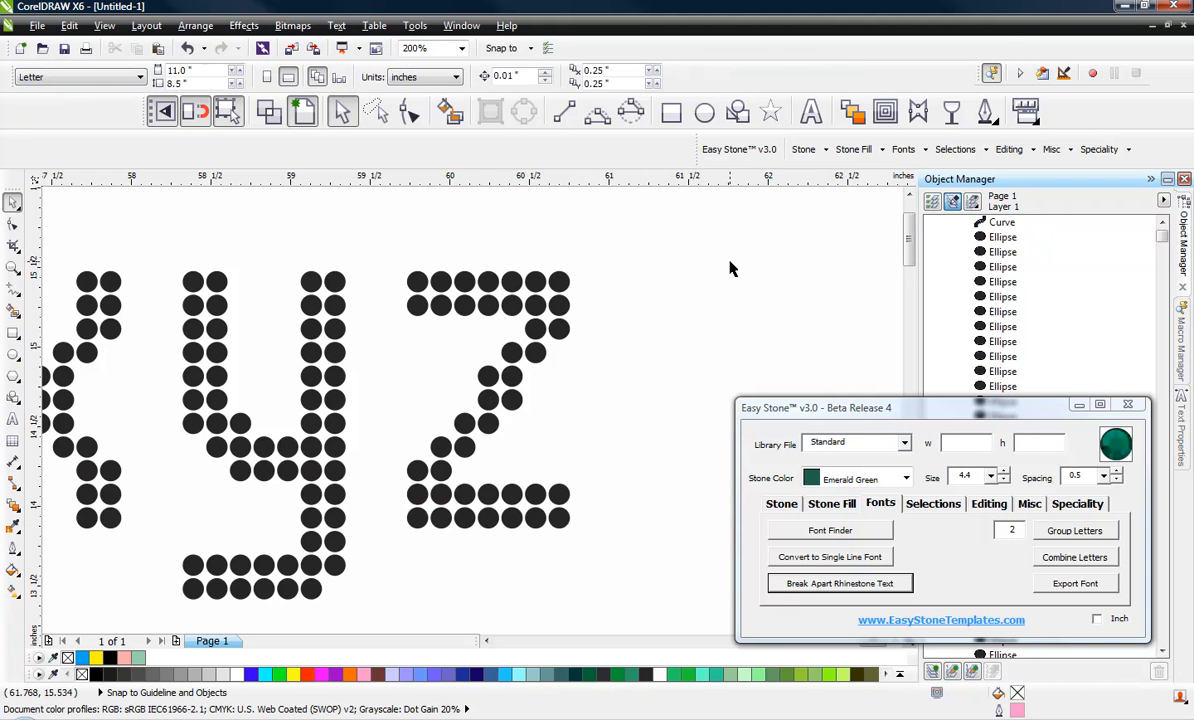
# Combine the stones of the lowercase letters y, x and w into one separate curve per letter
pyautogui.scroll(-5, 730, 268)
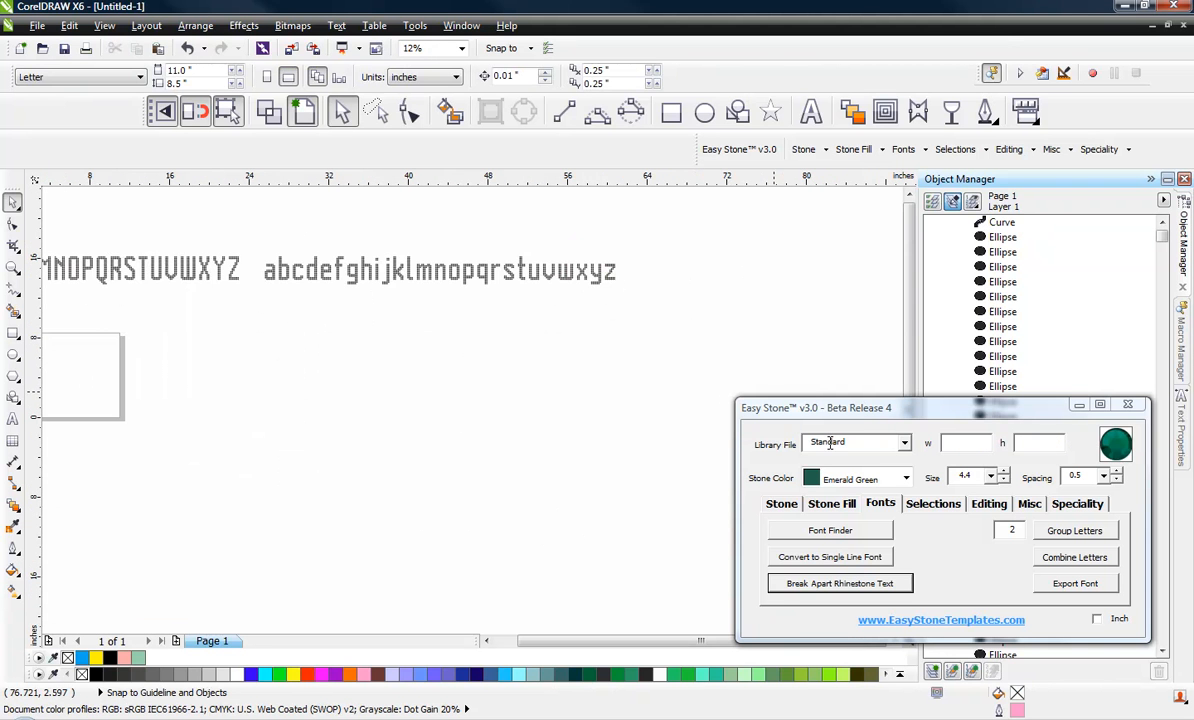
pyautogui.scroll(1, 612, 253)
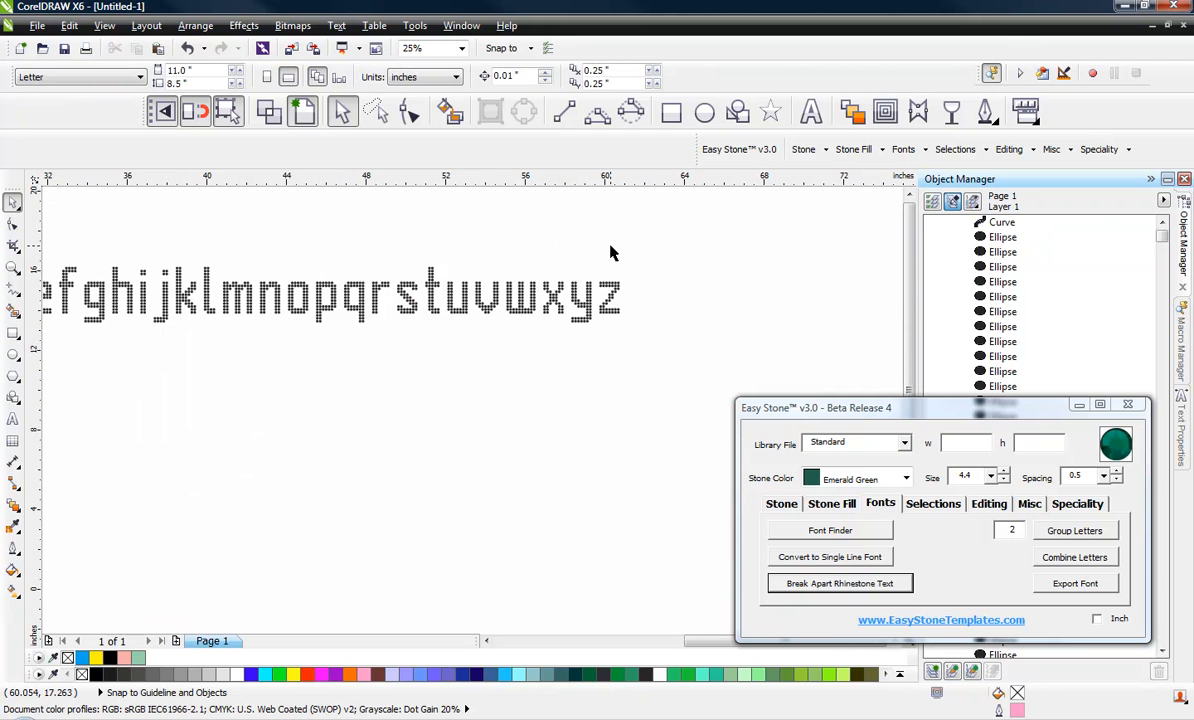
pyautogui.scroll(1, 612, 253)
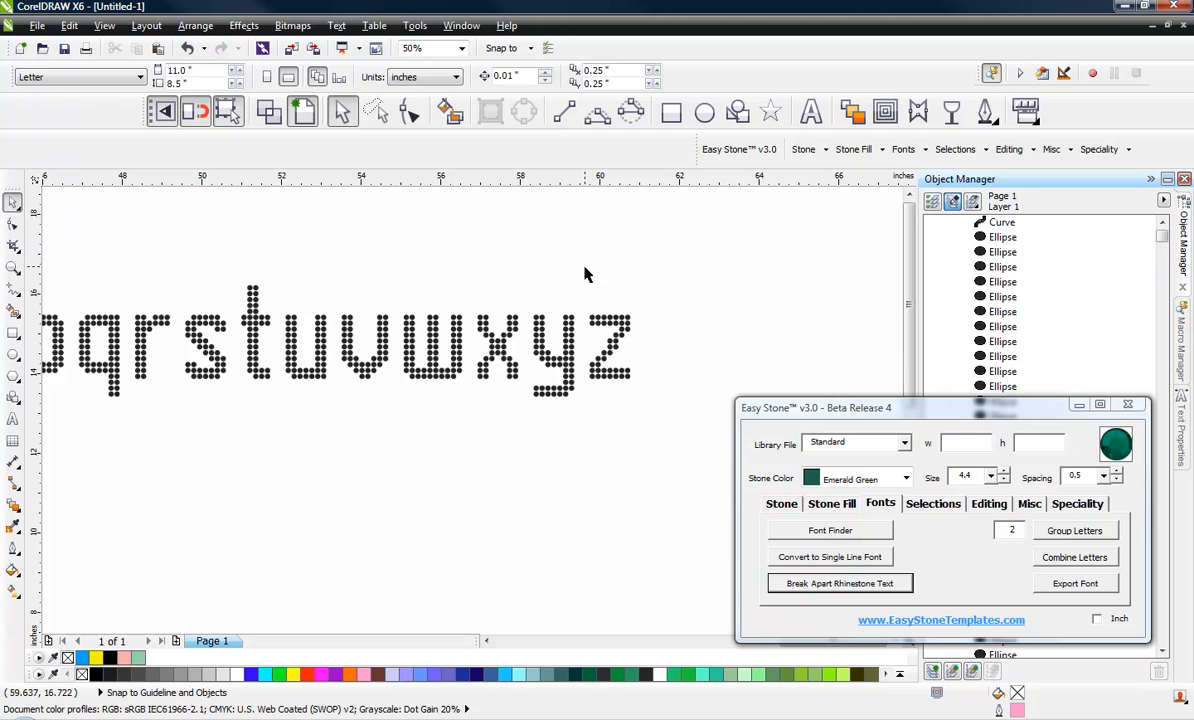
pyautogui.moveTo(585, 269); pyautogui.dragTo(532, 421)
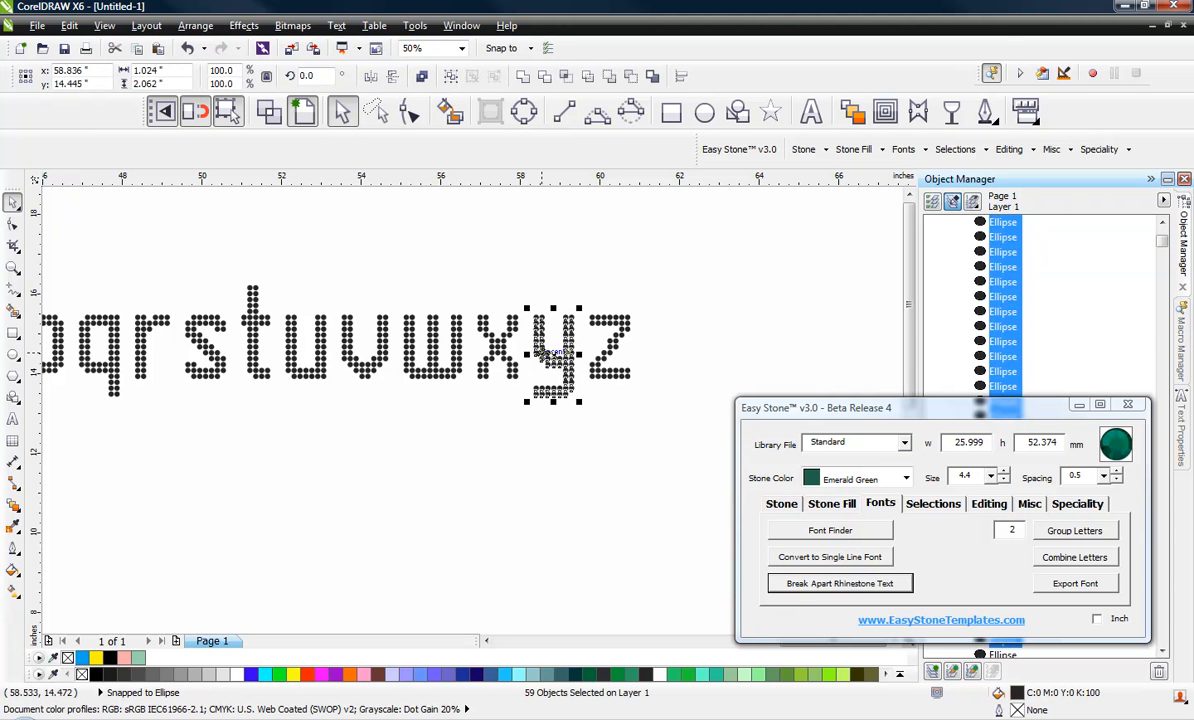
pyautogui.hotkey('ctrl', 'l')
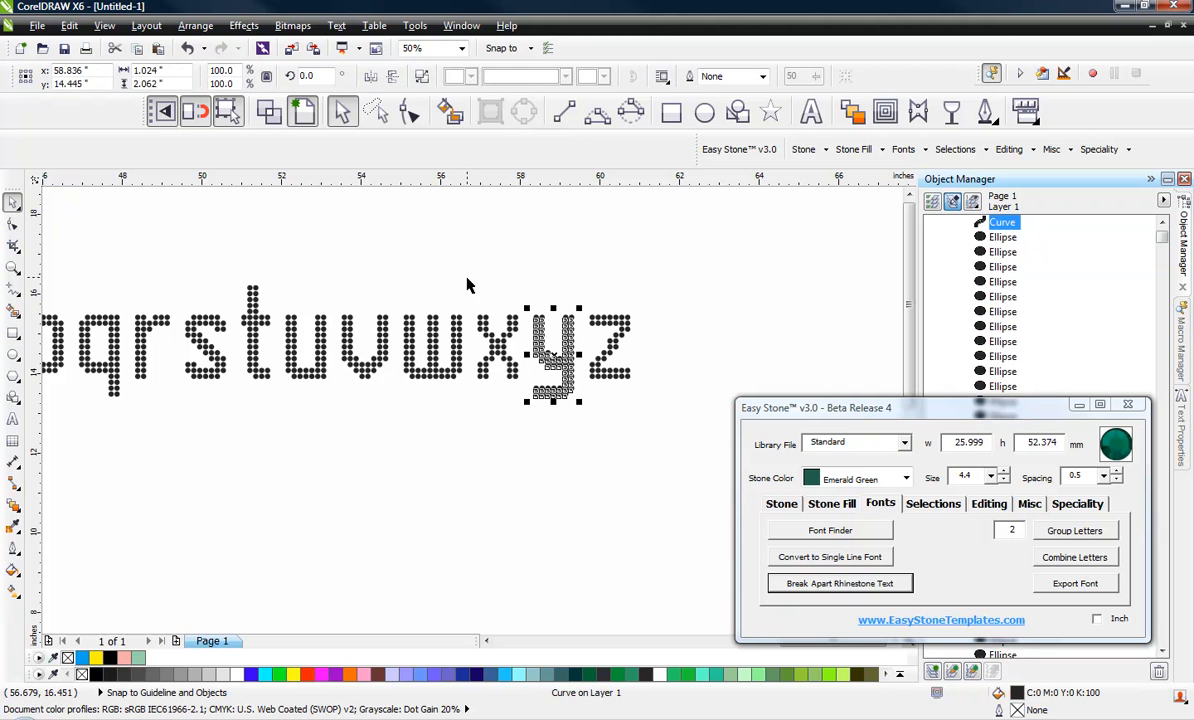
pyautogui.moveTo(466, 286); pyautogui.dragTo(528, 405)
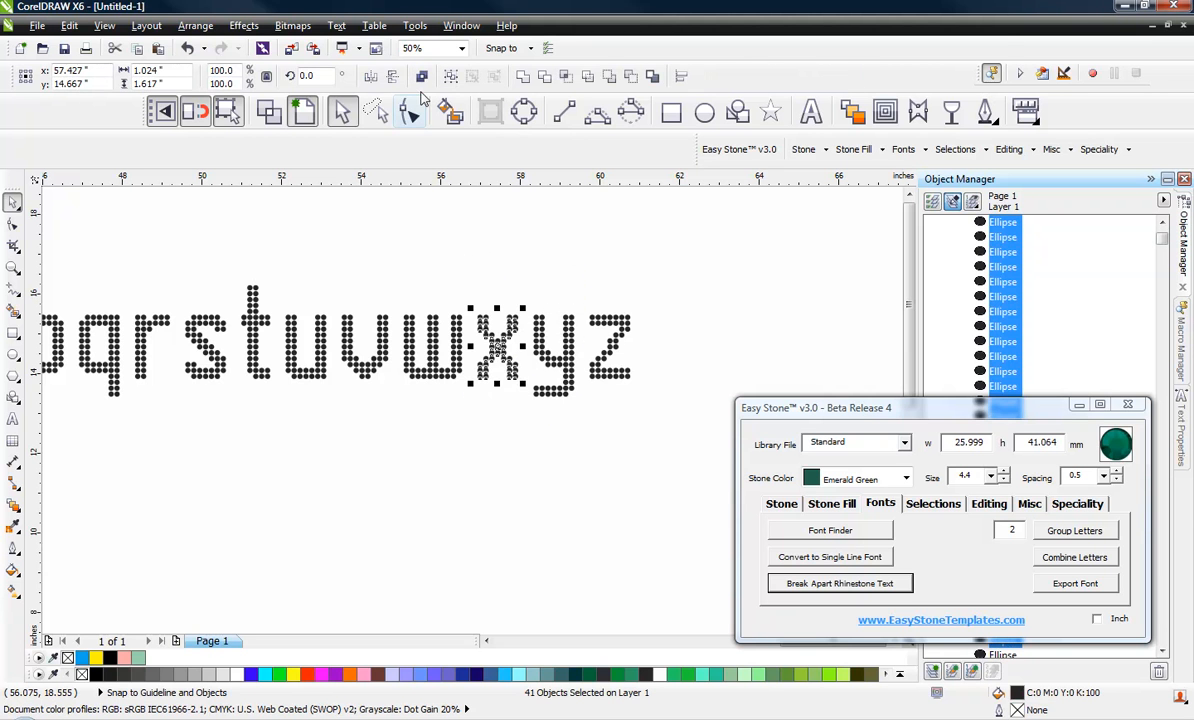
pyautogui.hotkey('ctrl', 'l')
pyautogui.moveTo(394, 273); pyautogui.dragTo(465, 412)
pyautogui.hotkey('ctrl', 'l')
pyautogui.click(448, 269)
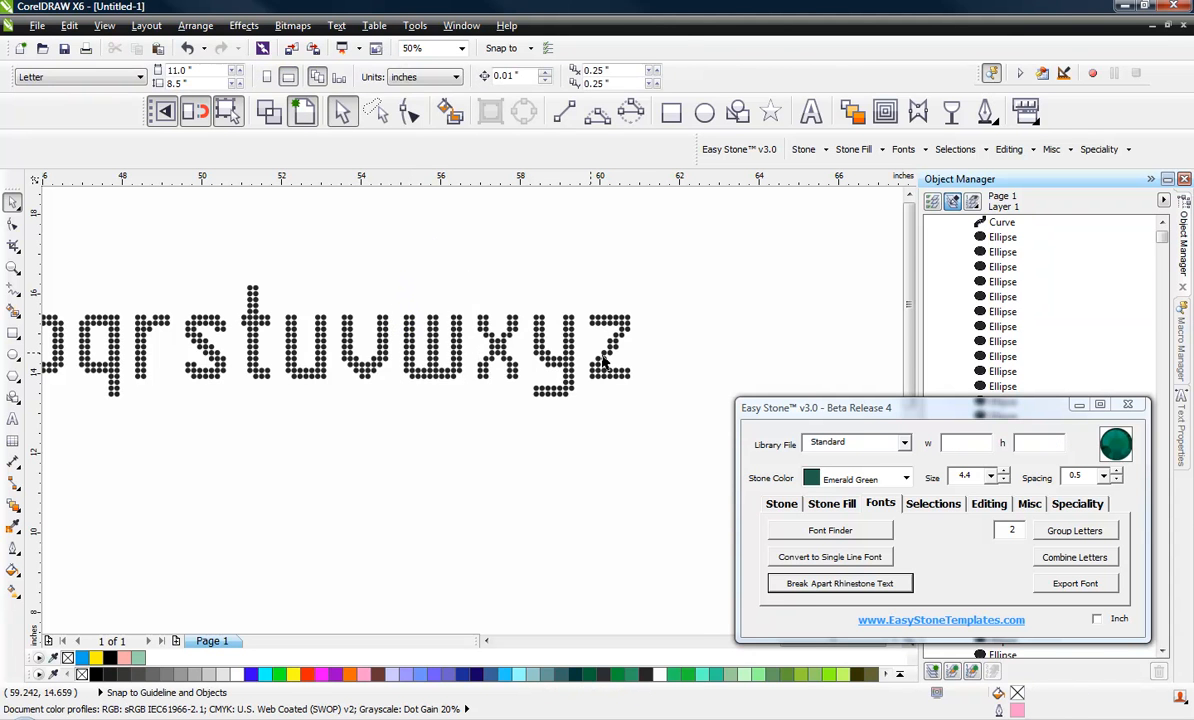
# Select the whole lowercase rhinestone alphabet and run Combine Letters on it with the value 2
pyautogui.scroll(-3, 603, 361)
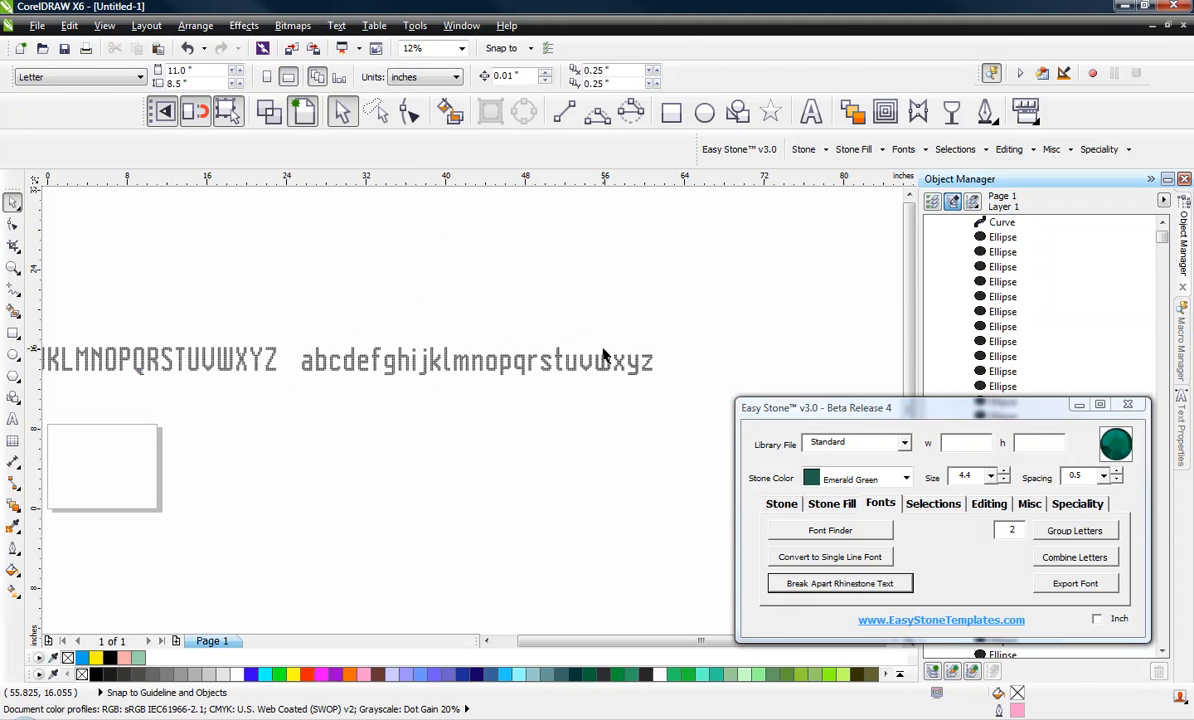
pyautogui.scroll(2, 603, 355)
pyautogui.scroll(-1, 557, 352)
pyautogui.moveTo(296, 320); pyautogui.dragTo(530, 408)
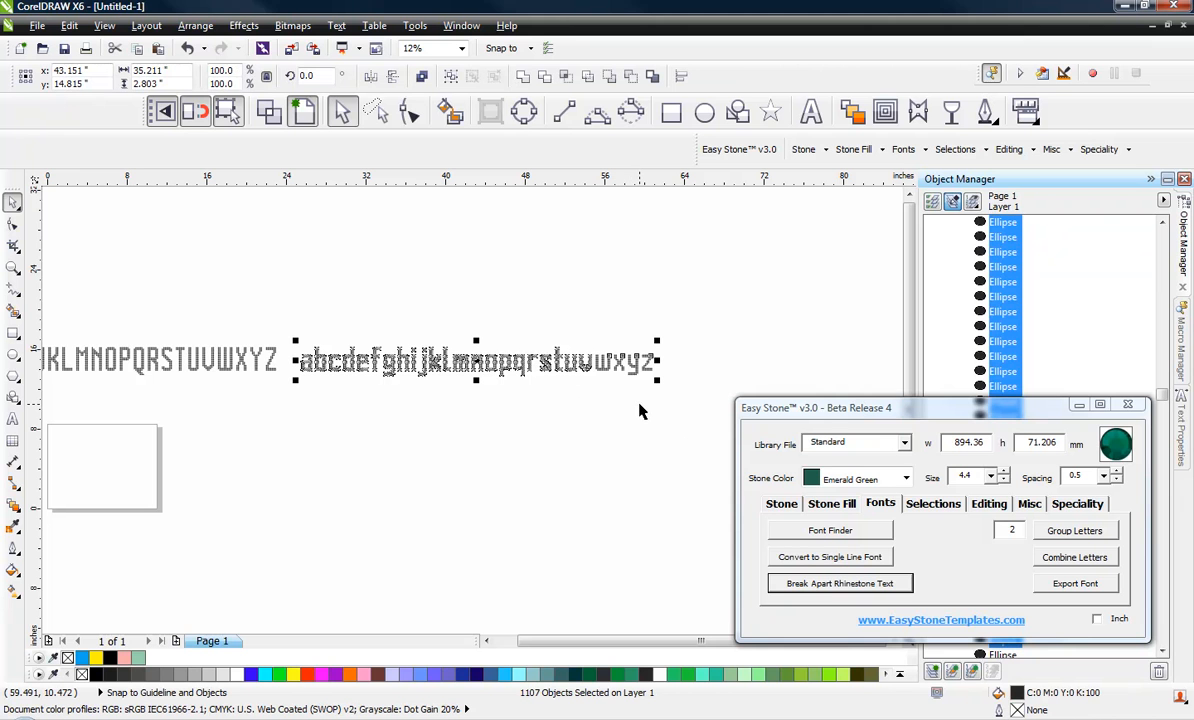
pyautogui.doubleClick(1012, 533)
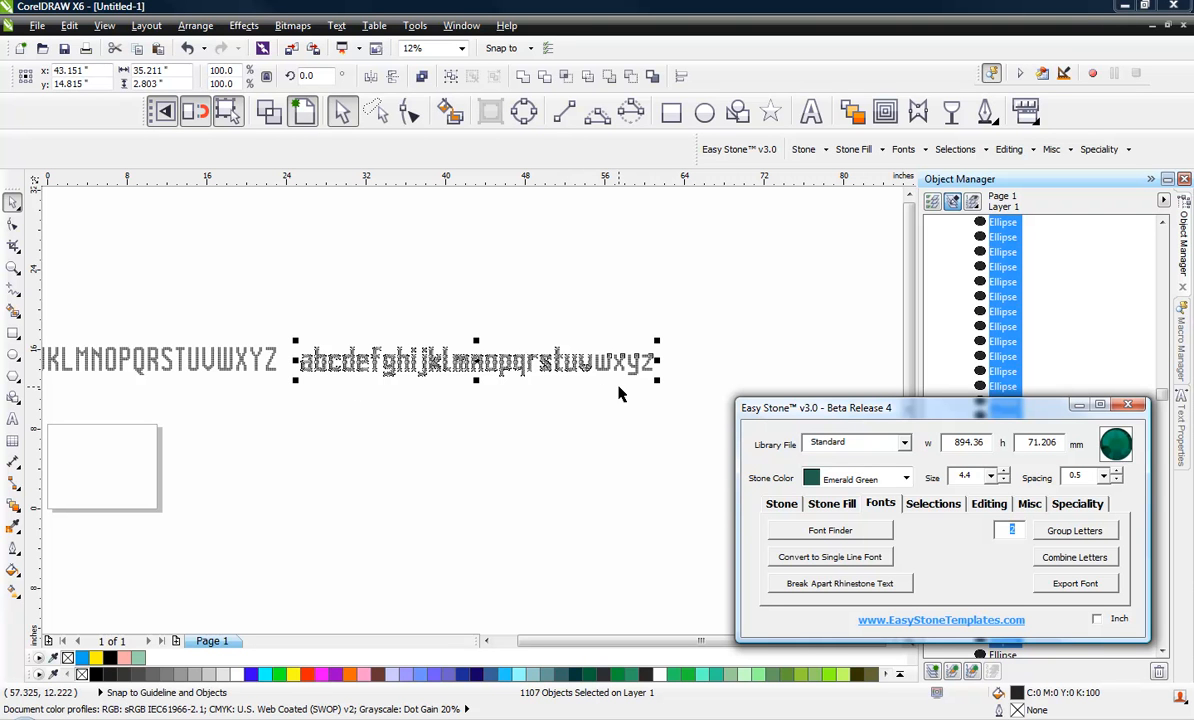
pyautogui.click(1064, 561)
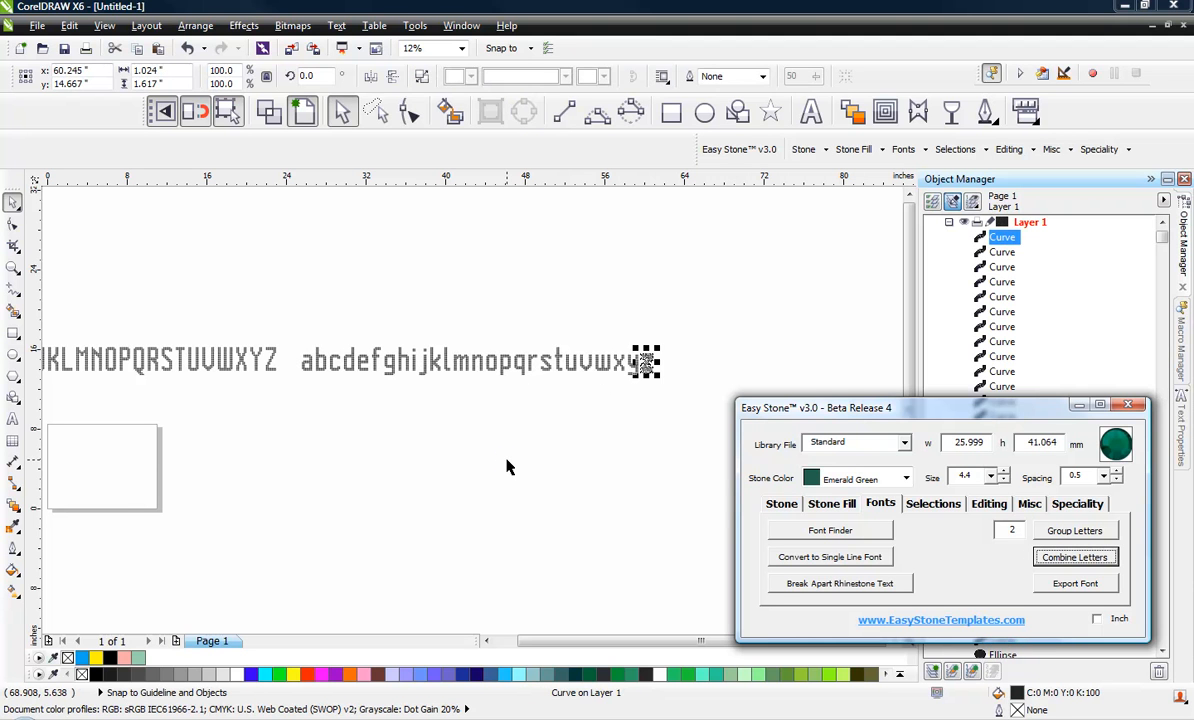
pyautogui.click(620, 428)
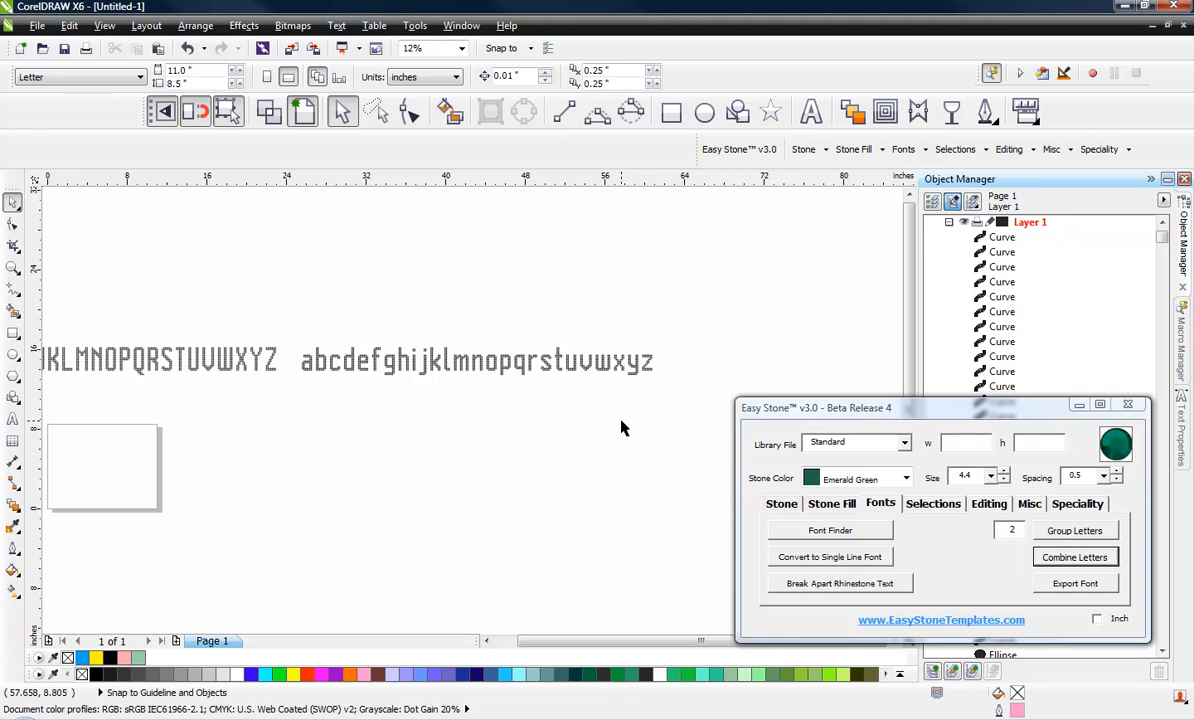
# Check the combined lowercase alphabet's object count and examine whether the dot and stem of the letter i are separate curves
pyautogui.moveTo(703, 324); pyautogui.dragTo(293, 396)
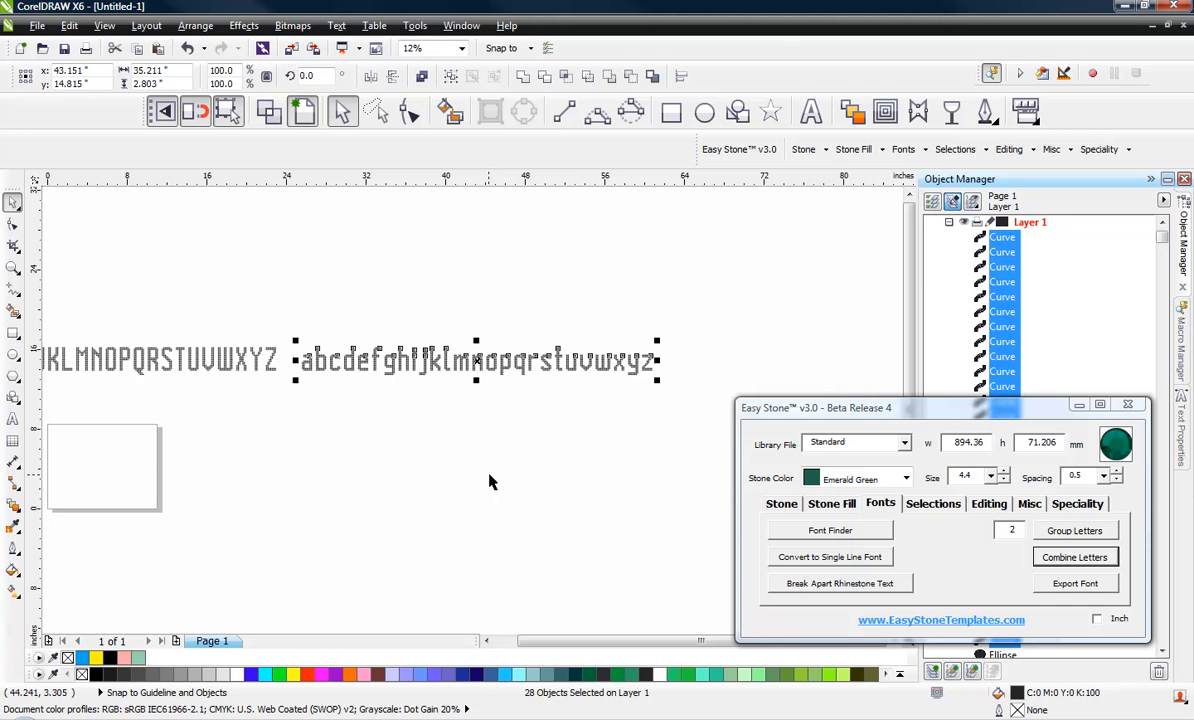
pyautogui.click(493, 418)
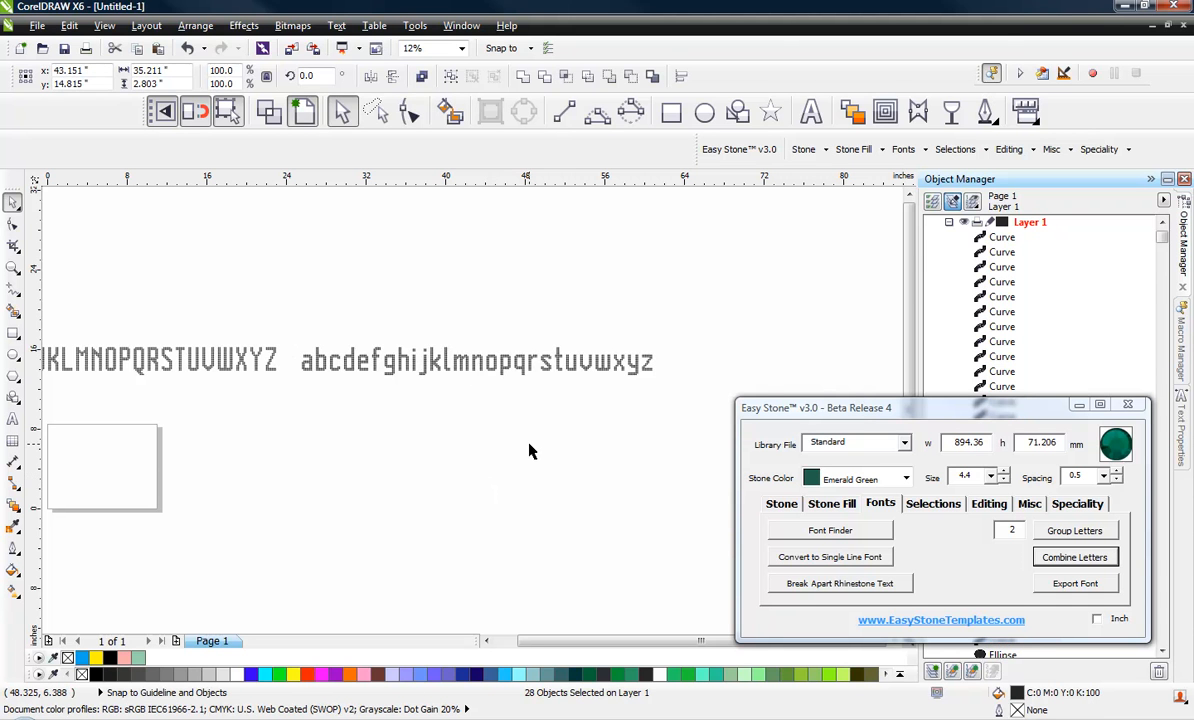
pyautogui.scroll(6, 410, 362)
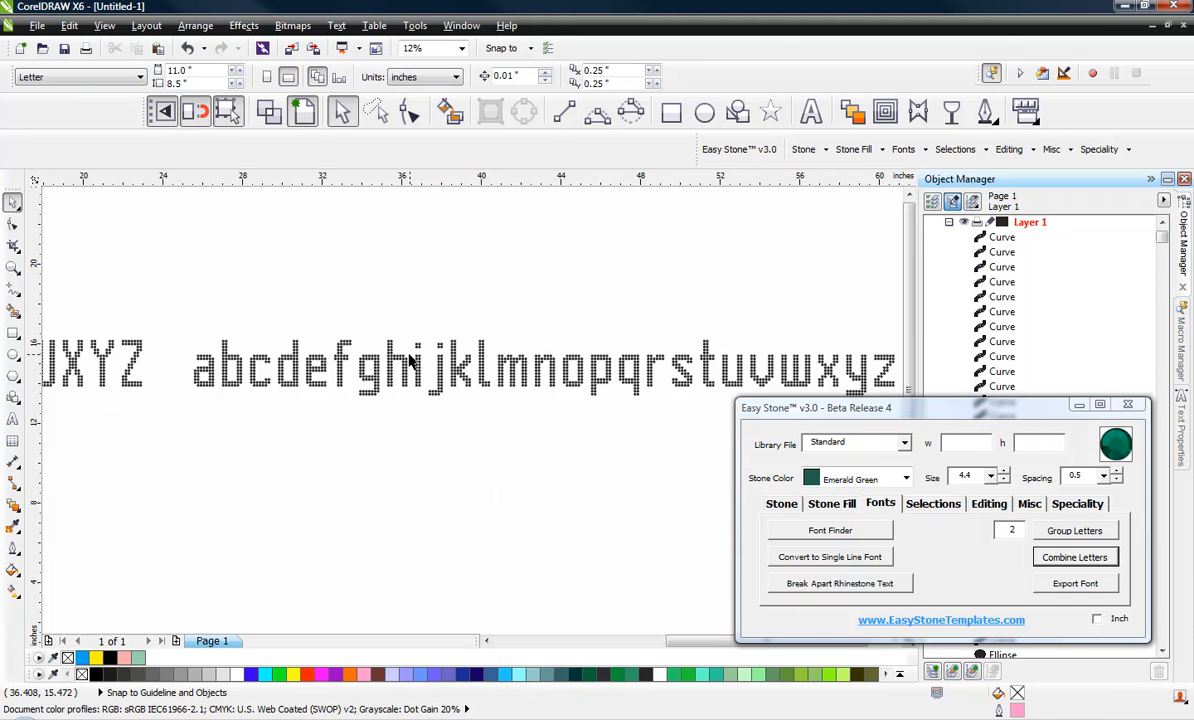
pyautogui.scroll(2, 425, 350)
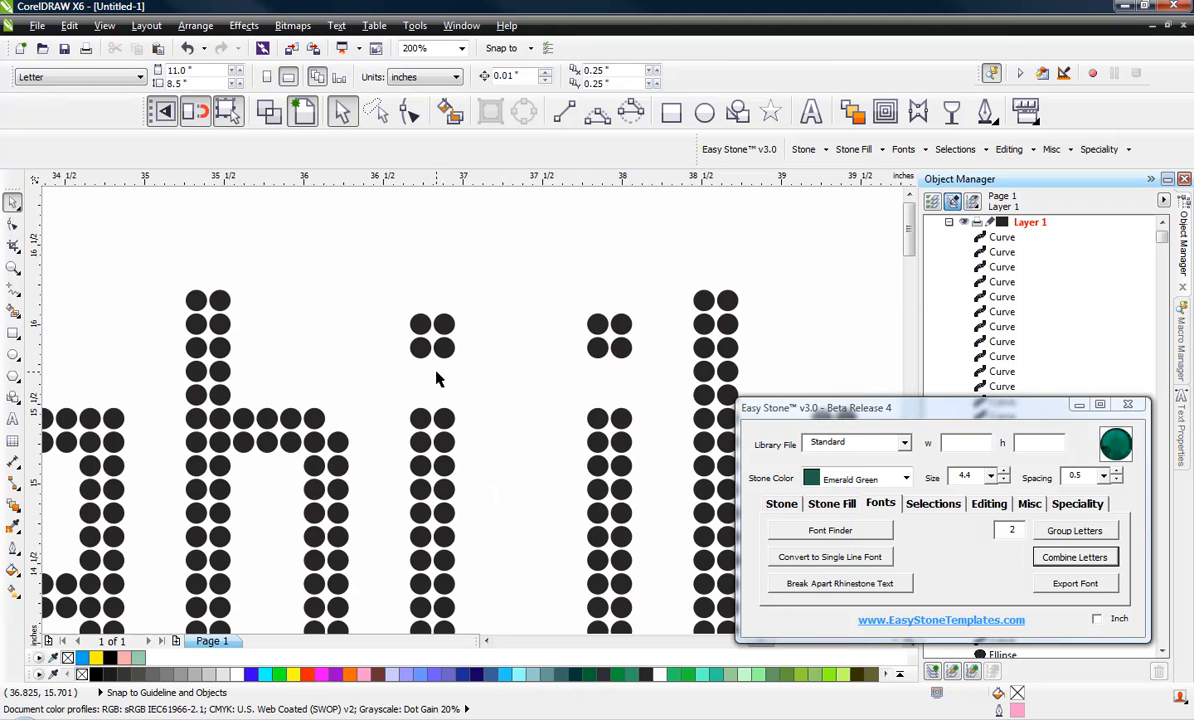
pyautogui.click(440, 352)
pyautogui.click(444, 418)
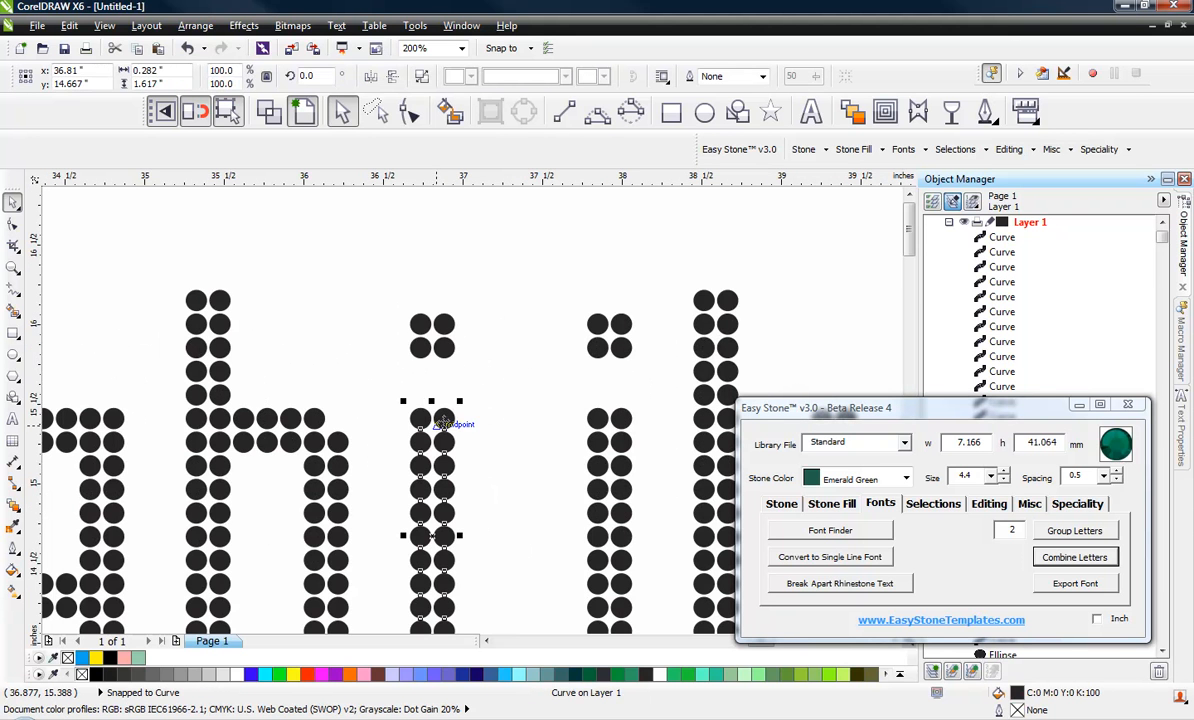
pyautogui.click(444, 346)
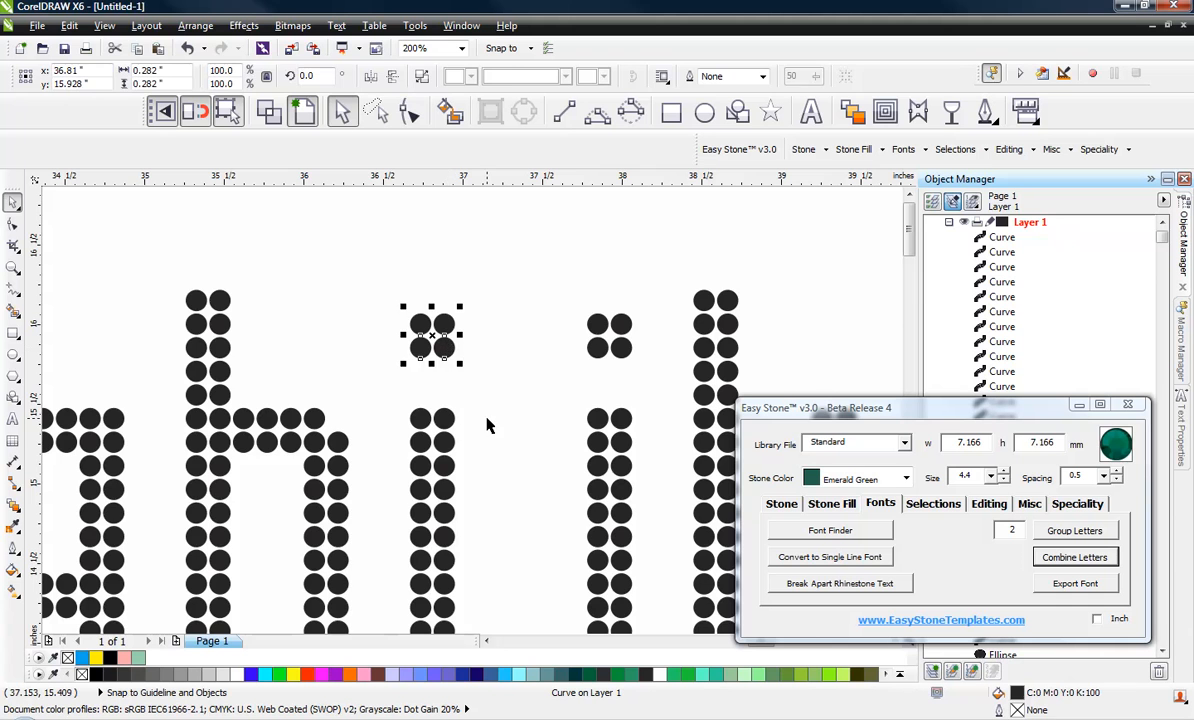
pyautogui.click(418, 252)
pyautogui.scroll(-2, 440, 311)
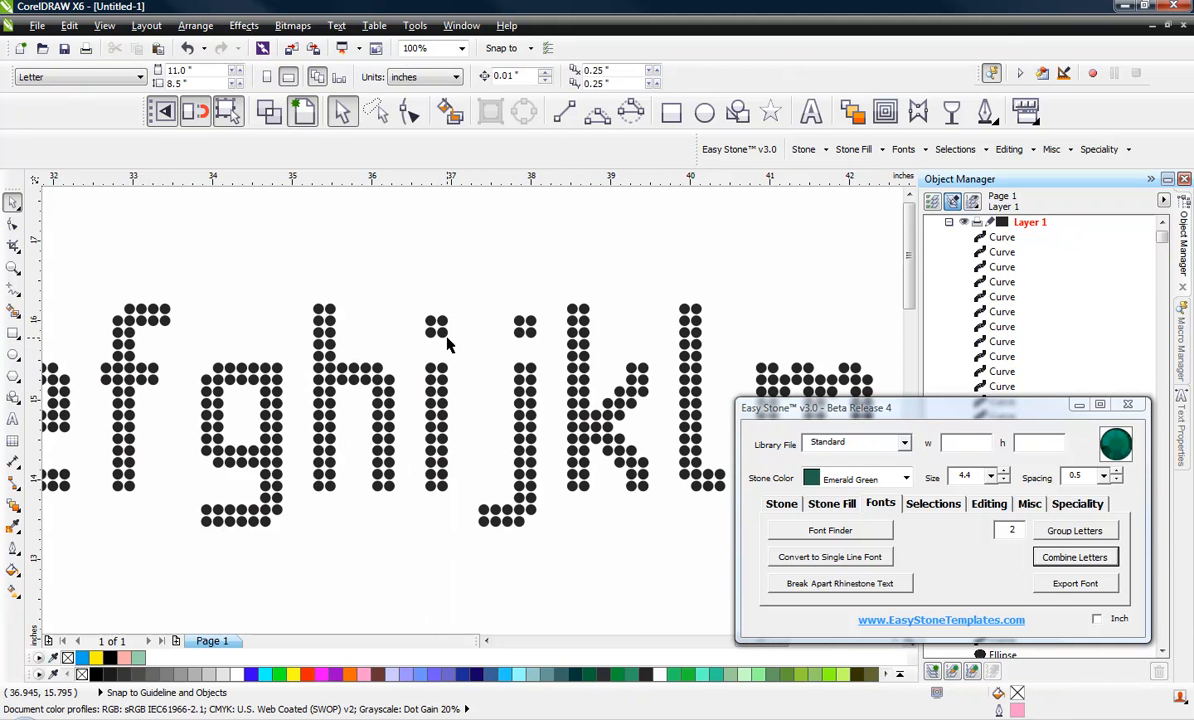
# Combine the dot and stem of the lowercase i into one curve, and do the same for the j
pyautogui.moveTo(466, 282); pyautogui.dragTo(404, 515)
pyautogui.click(421, 76)
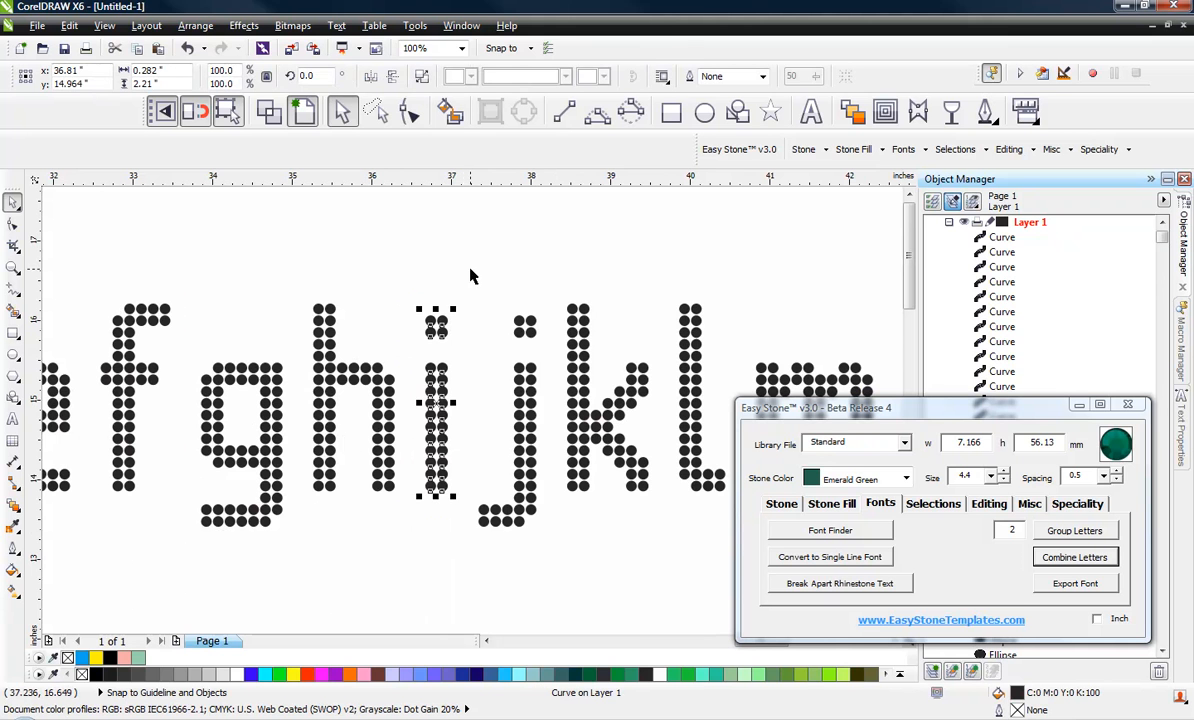
pyautogui.moveTo(459, 268); pyautogui.dragTo(552, 568)
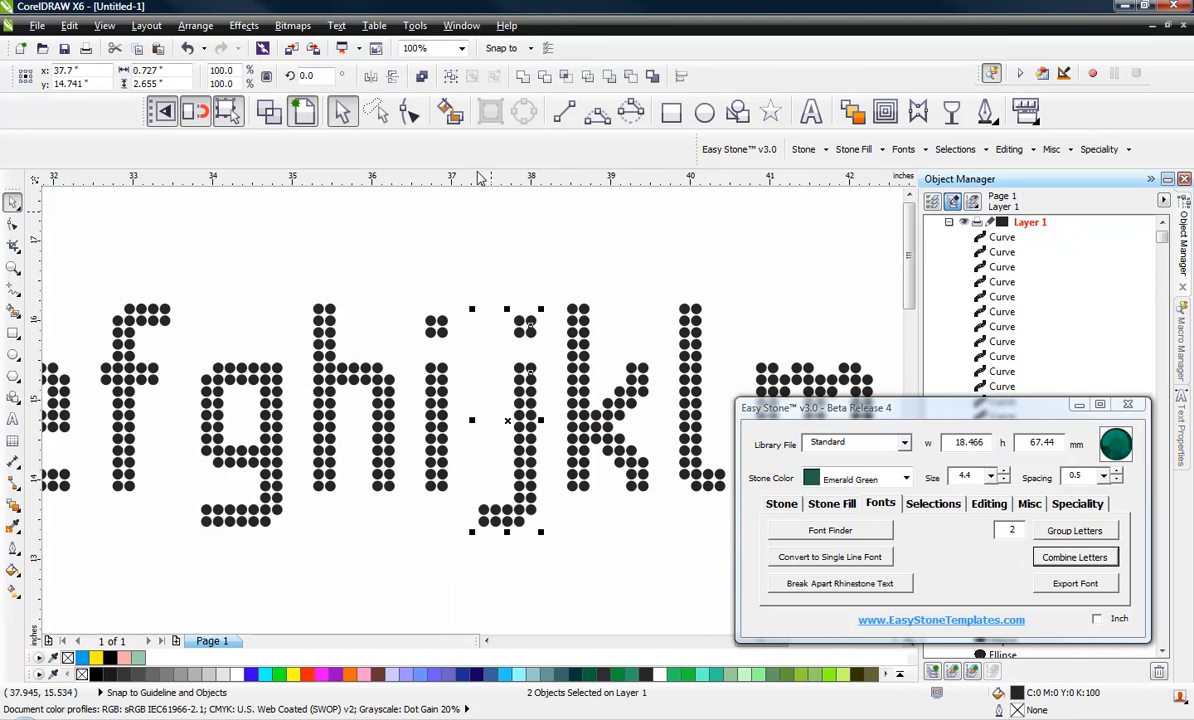
pyautogui.click(421, 76)
pyautogui.click(493, 280)
pyautogui.scroll(-4, 493, 280)
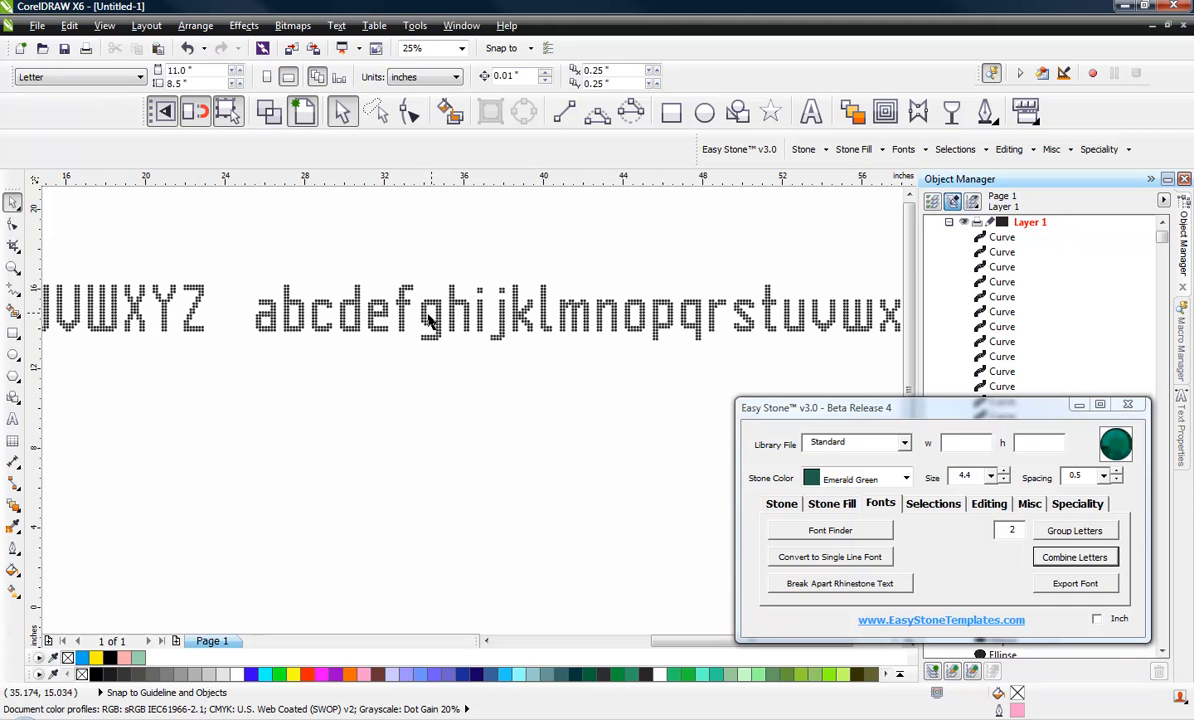
# Try moving the lowercase letters g and e below the alphabet row as whole objects, and undo both moves
pyautogui.moveTo(428, 330); pyautogui.dragTo(415, 387)
pyautogui.moveTo(378, 314); pyautogui.dragTo(376, 360)
pyautogui.hotkey('ctrl', 'z')
pyautogui.hotkey('ctrl', 'z')
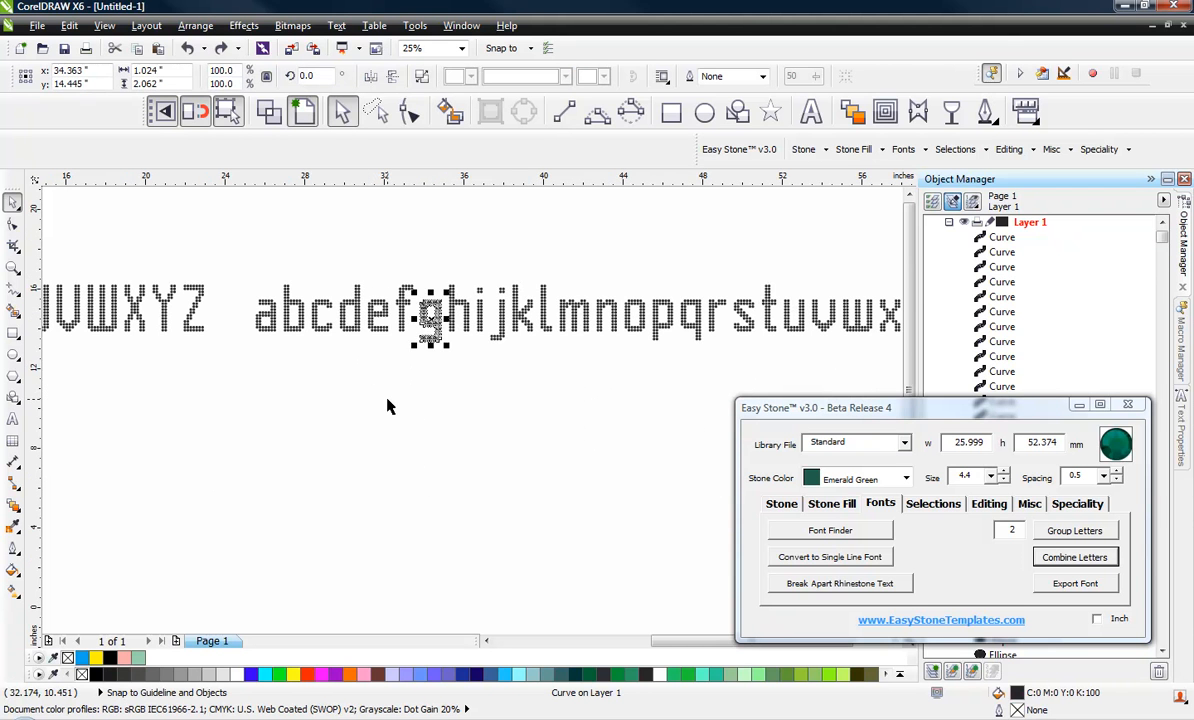
pyautogui.click(381, 379)
# Select the whole uppercase rhinestone alphabet, run Combine Letters on it with the value 2, and check its object count
pyautogui.scroll(-4, 440, 373)
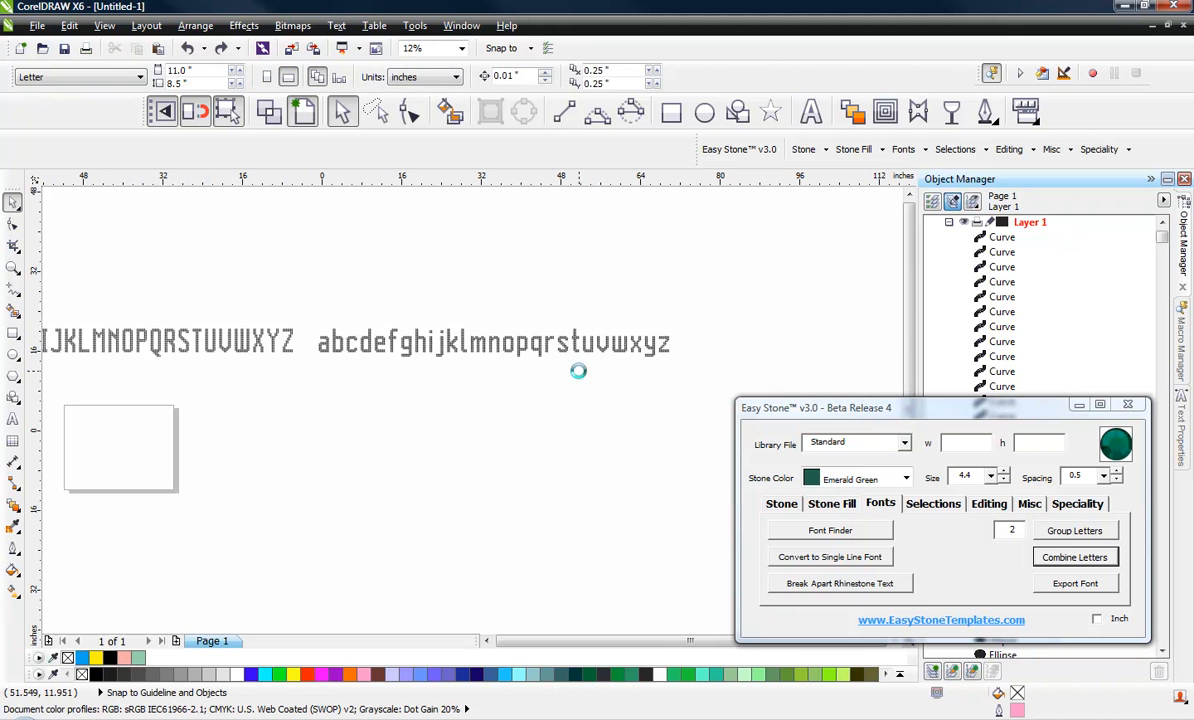
pyautogui.moveTo(248, 338); pyautogui.dragTo(440, 375)
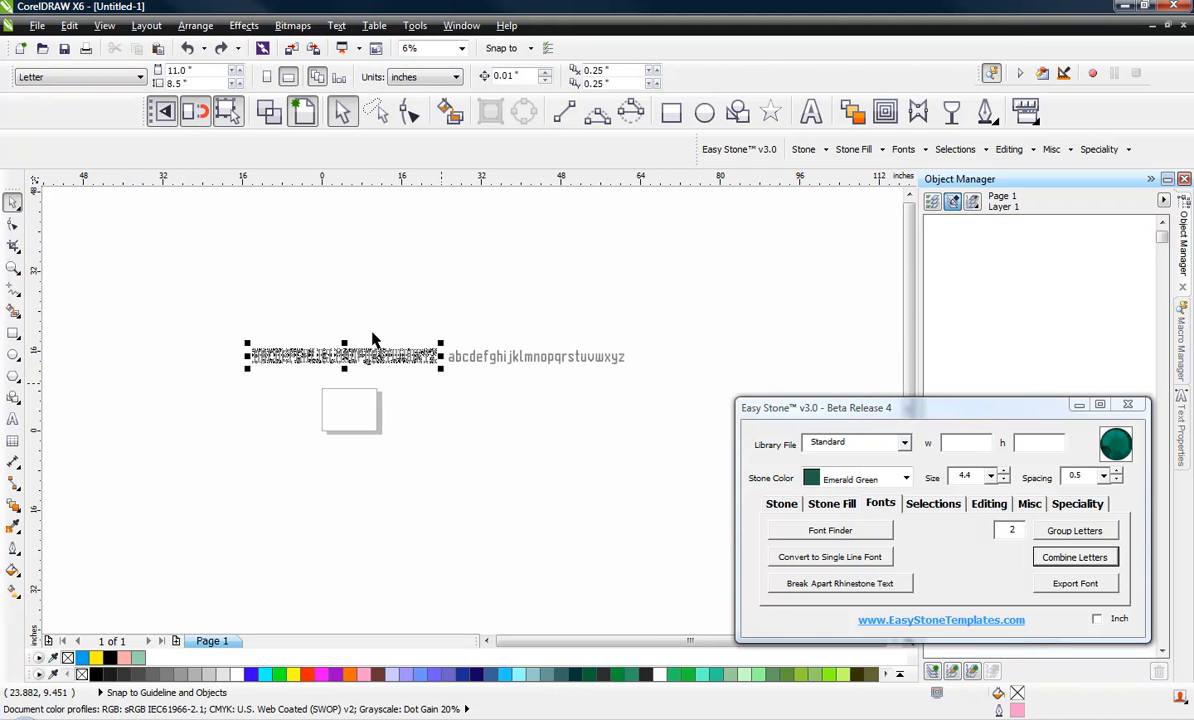
pyautogui.scroll(2, 373, 345)
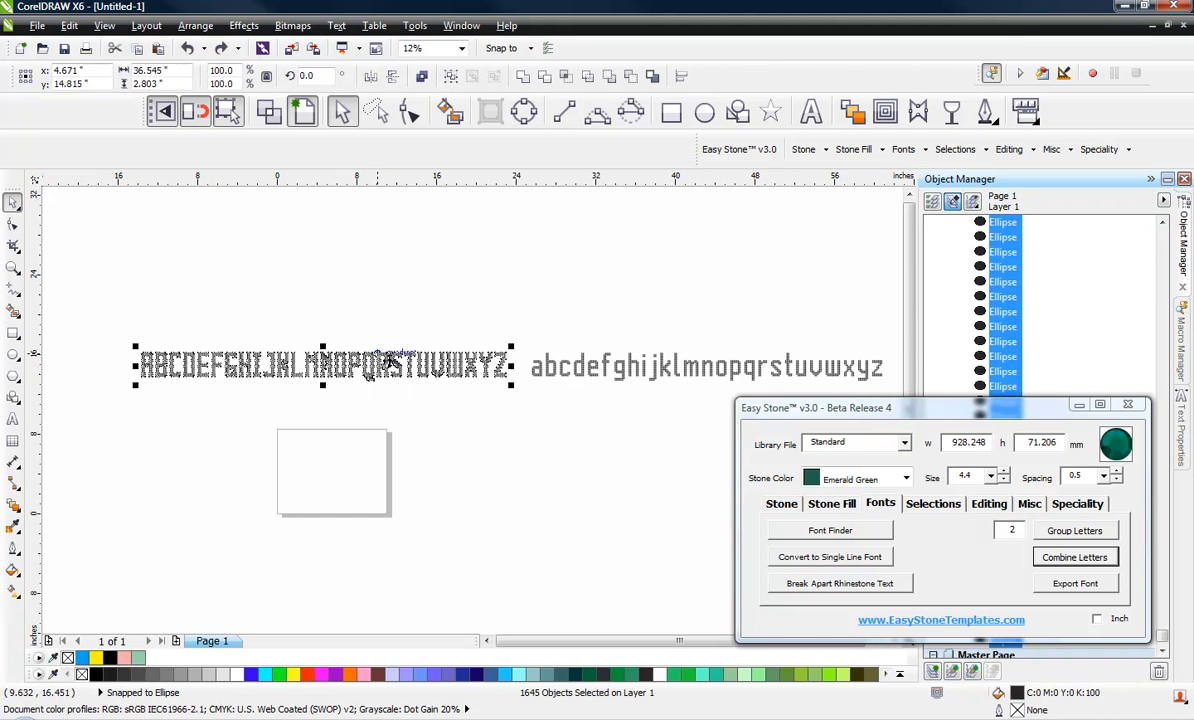
pyautogui.click(1076, 560)
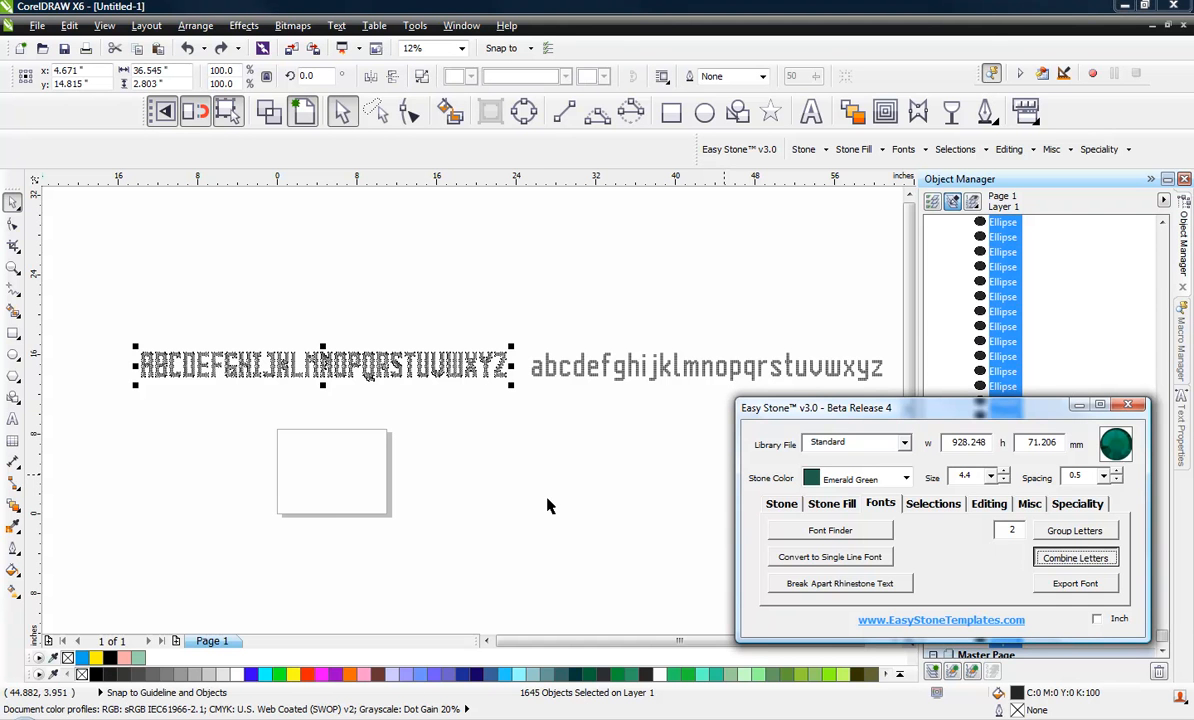
pyautogui.click(107, 413)
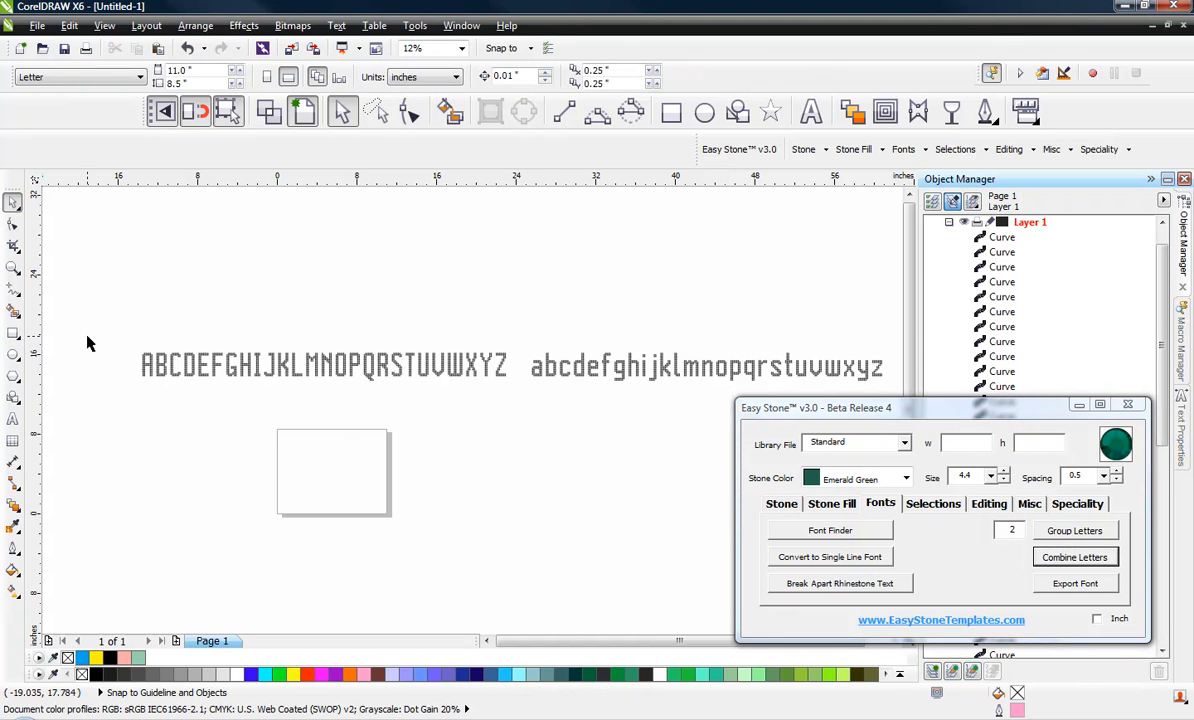
pyautogui.moveTo(87, 343); pyautogui.dragTo(521, 408)
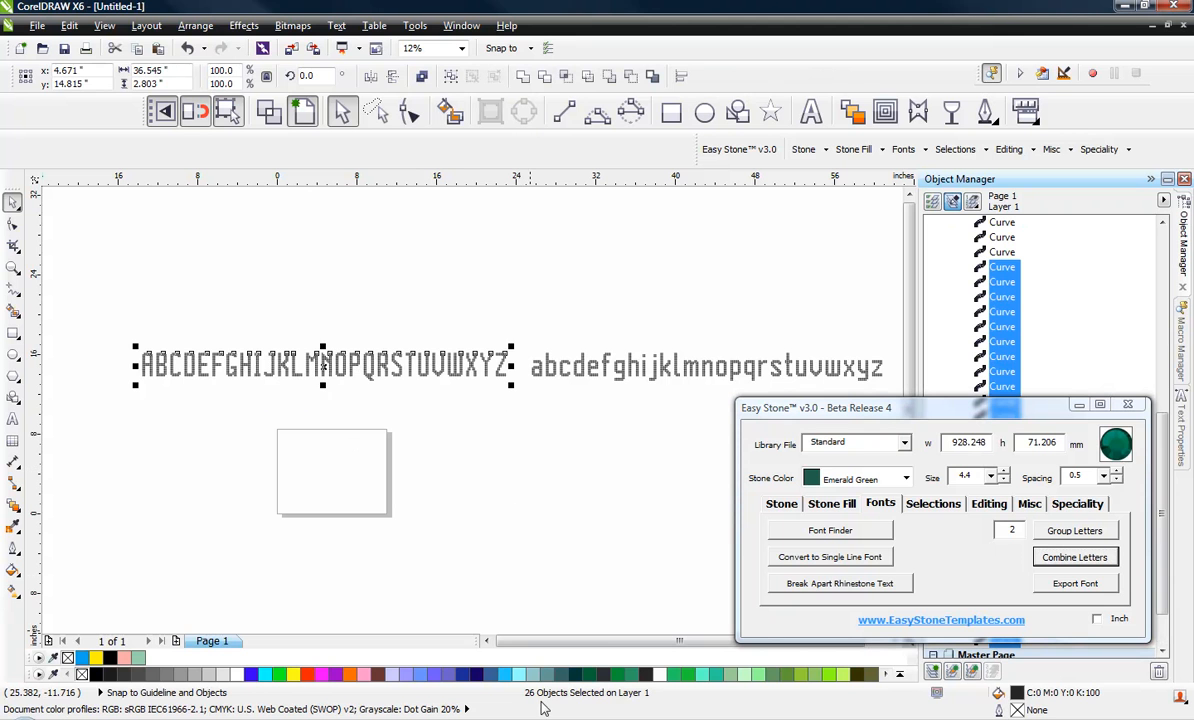
pyautogui.click(500, 500)
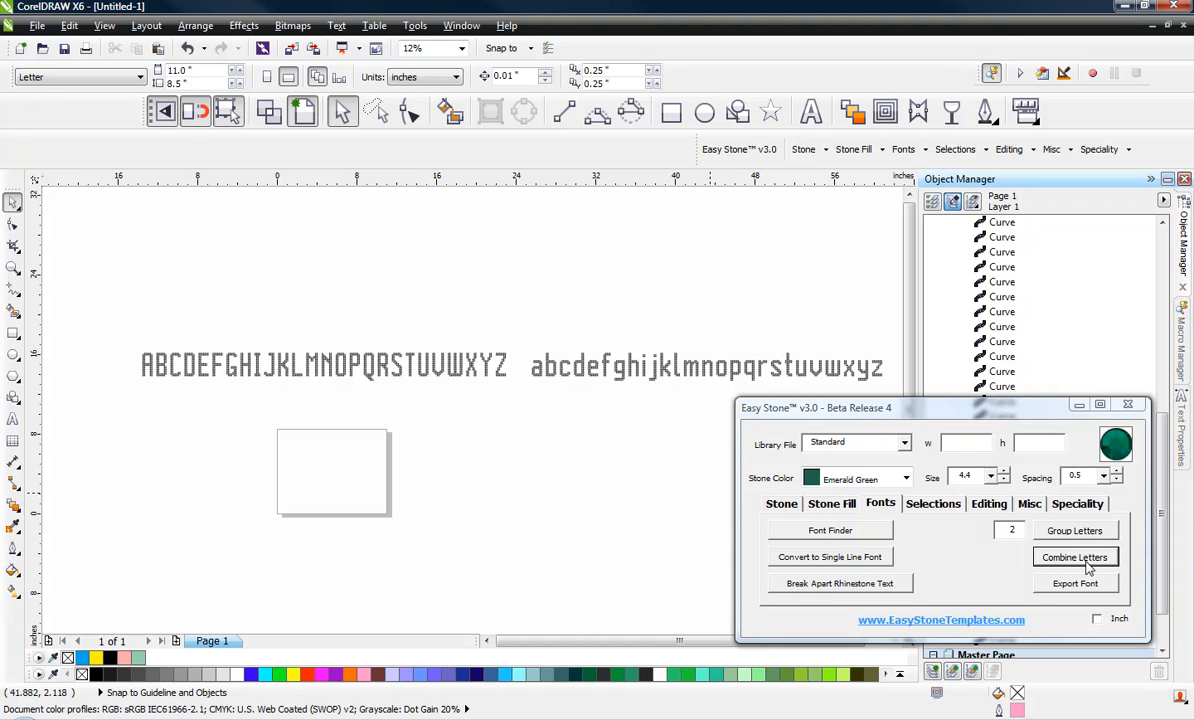
# Run Export Font with nothing selected to set up the 10 by 10 inch page with its two guidelines
pyautogui.scroll(-2, 341, 358)
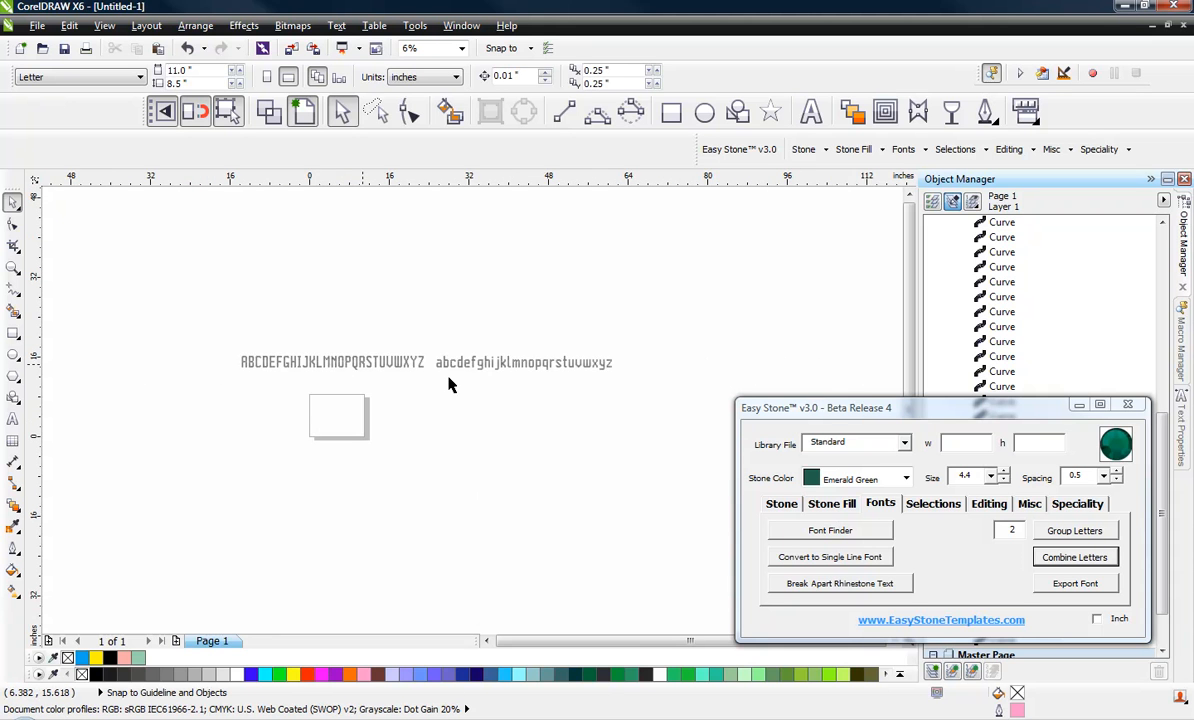
pyautogui.scroll(2, 346, 354)
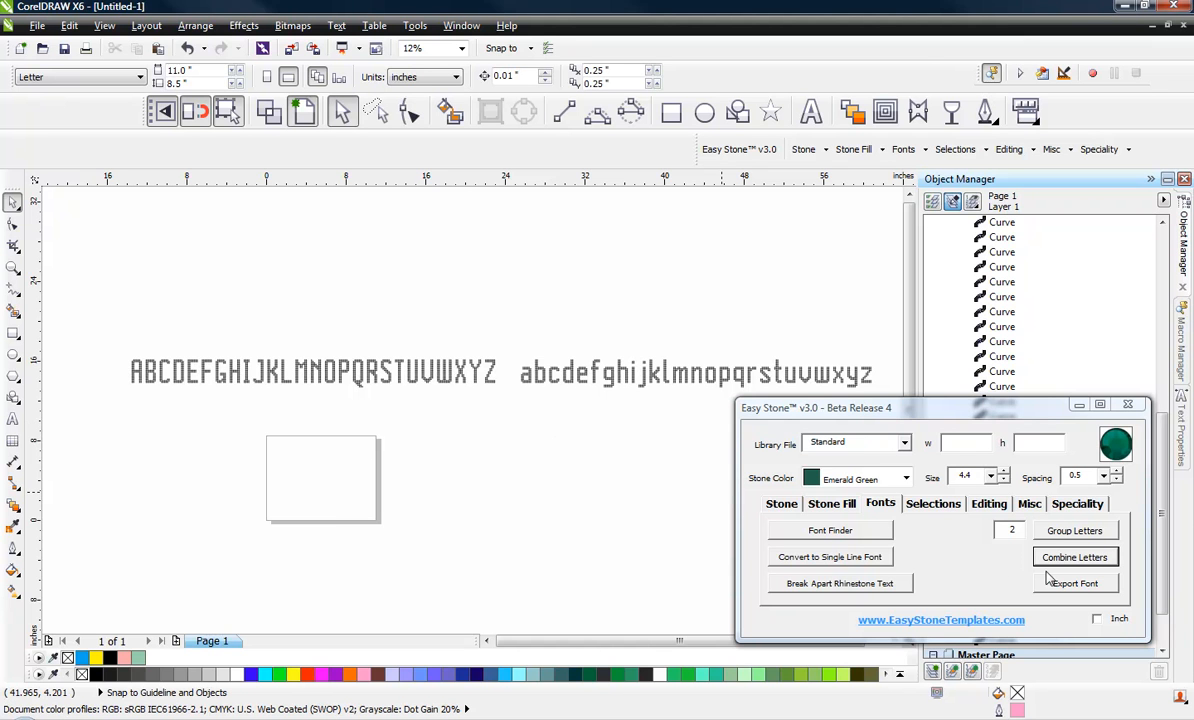
pyautogui.click(463, 456)
pyautogui.scroll(-1, 285, 380)
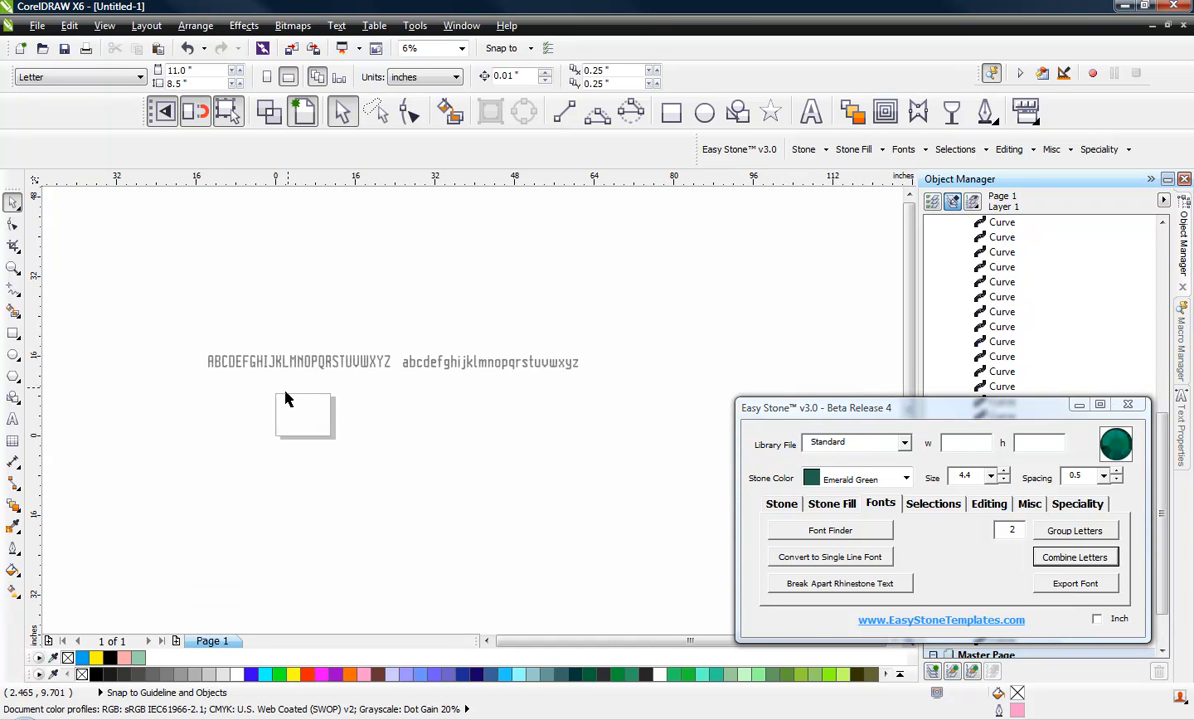
pyautogui.scroll(1, 286, 410)
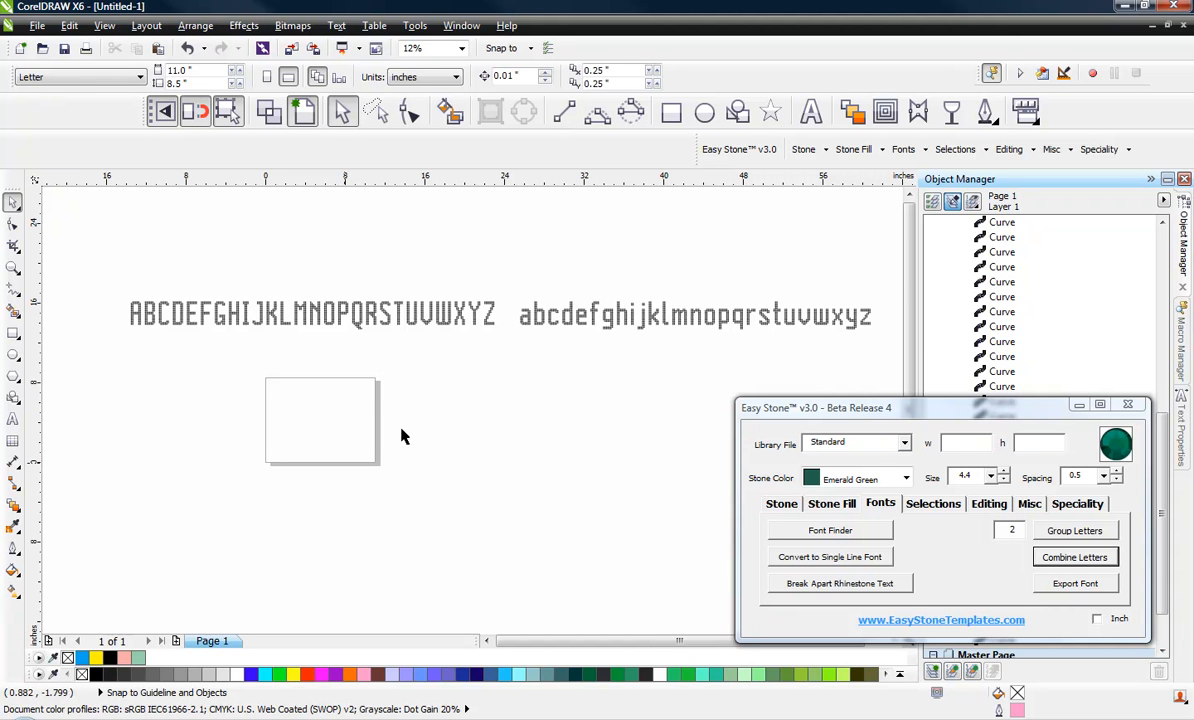
pyautogui.click(1098, 588)
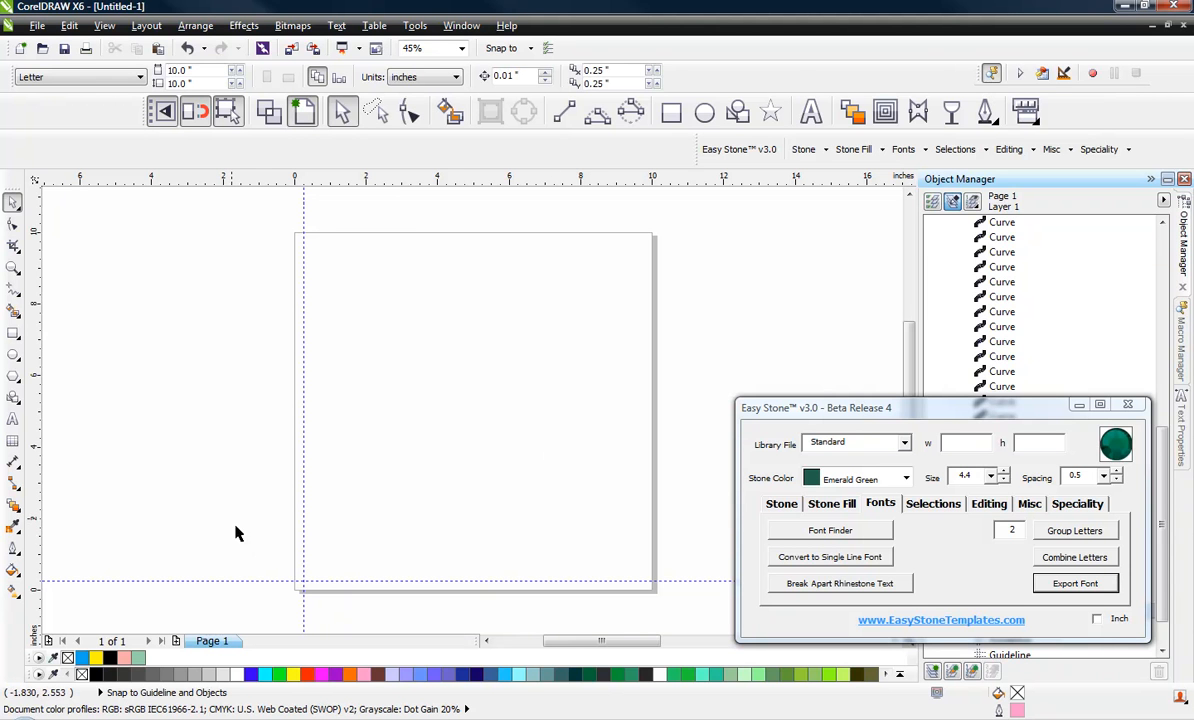
# Move the whole uppercase alphabet row onto the page so the letter A starts at the intersection of the two guidelines
pyautogui.scroll(-6, 420, 430)
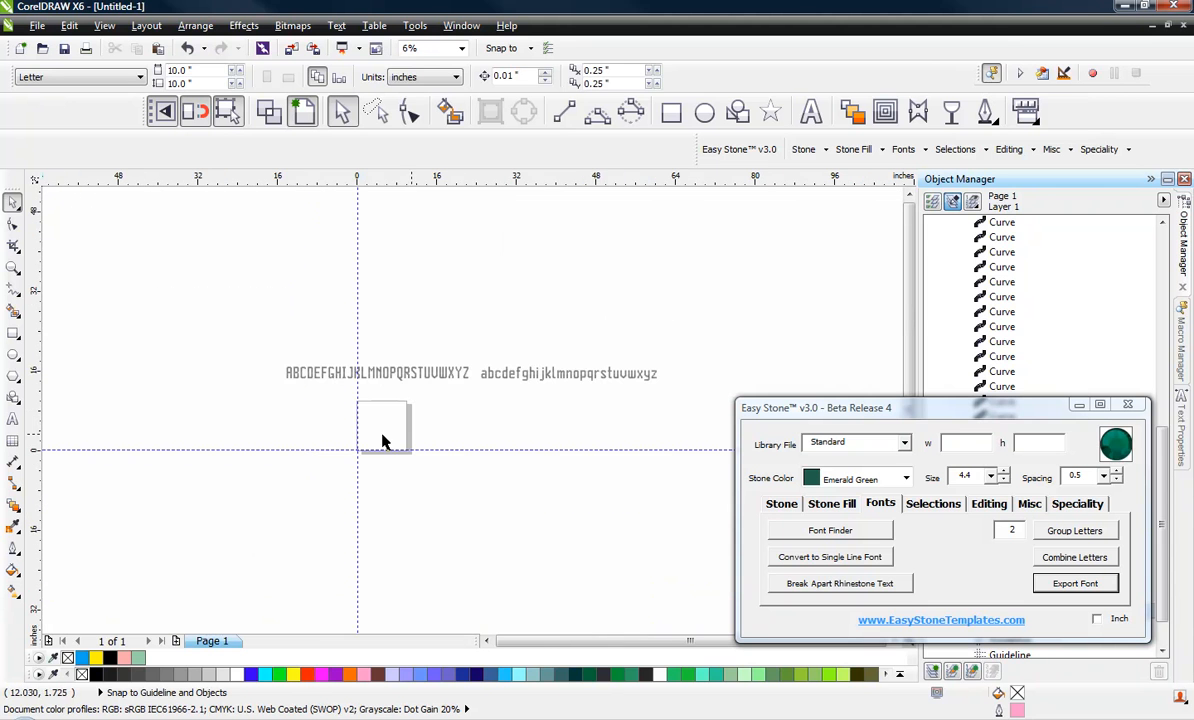
pyautogui.moveTo(259, 338); pyautogui.dragTo(714, 400)
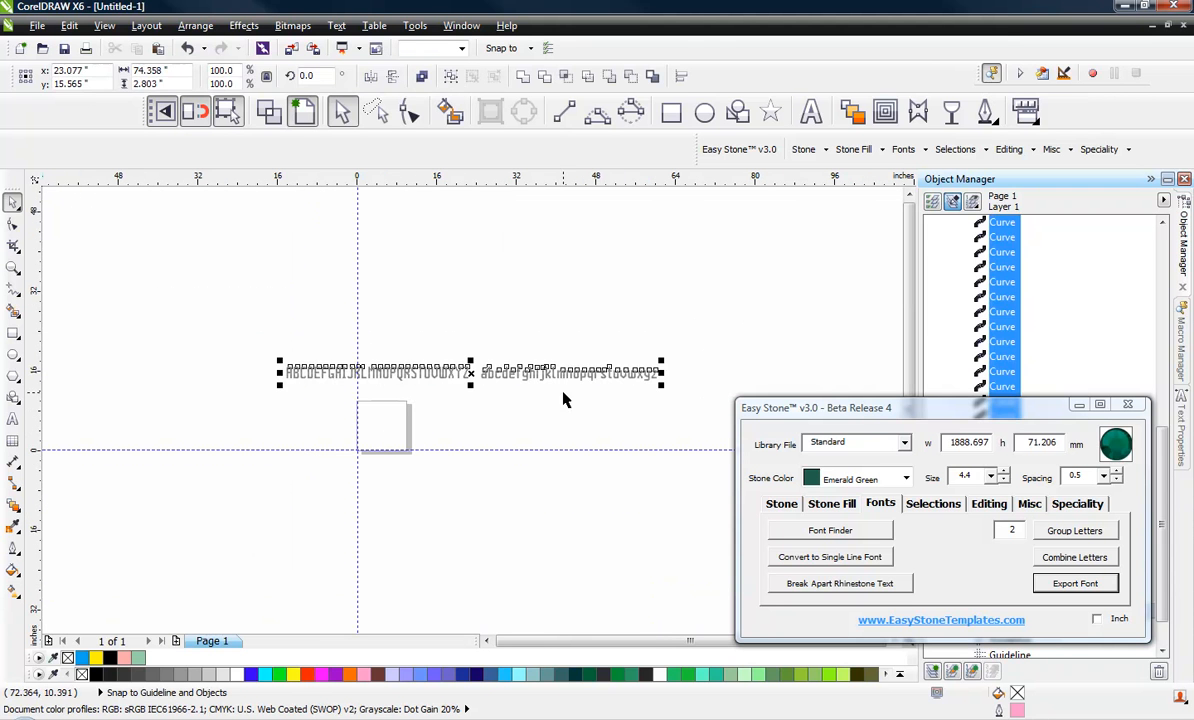
pyautogui.click(455, 445)
pyautogui.moveTo(240, 335); pyautogui.dragTo(552, 258)
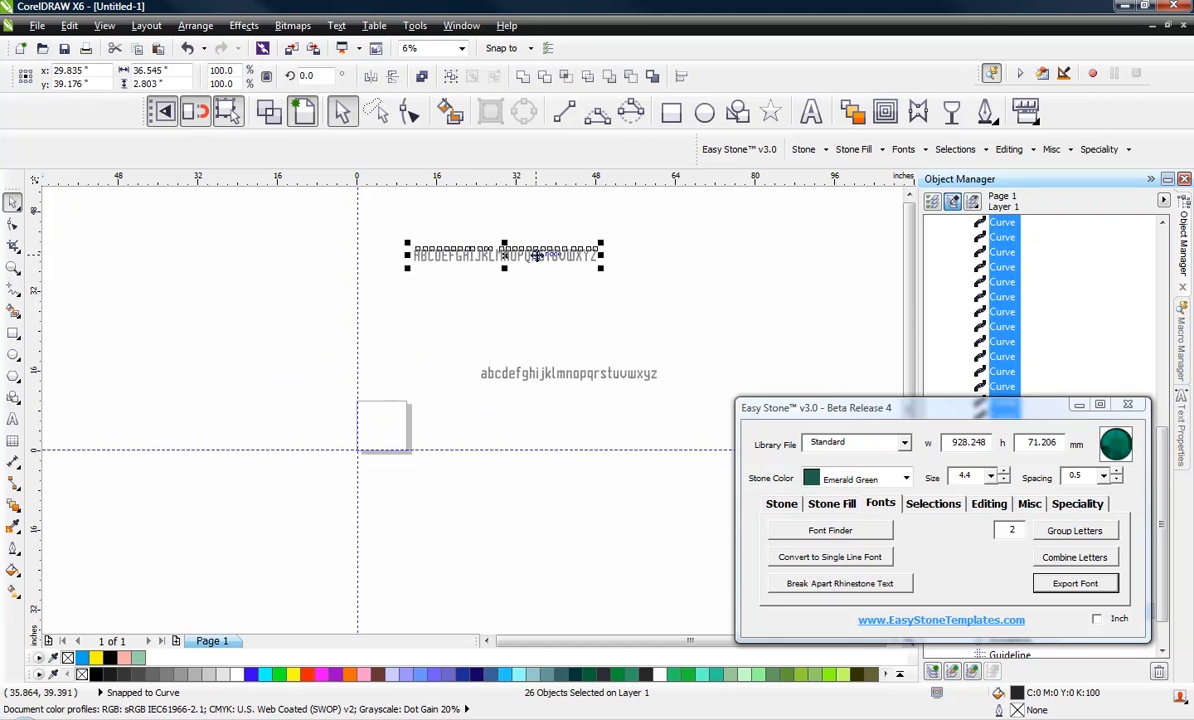
pyautogui.moveTo(530, 256); pyautogui.dragTo(481, 440)
pyautogui.scroll(1, 413, 458)
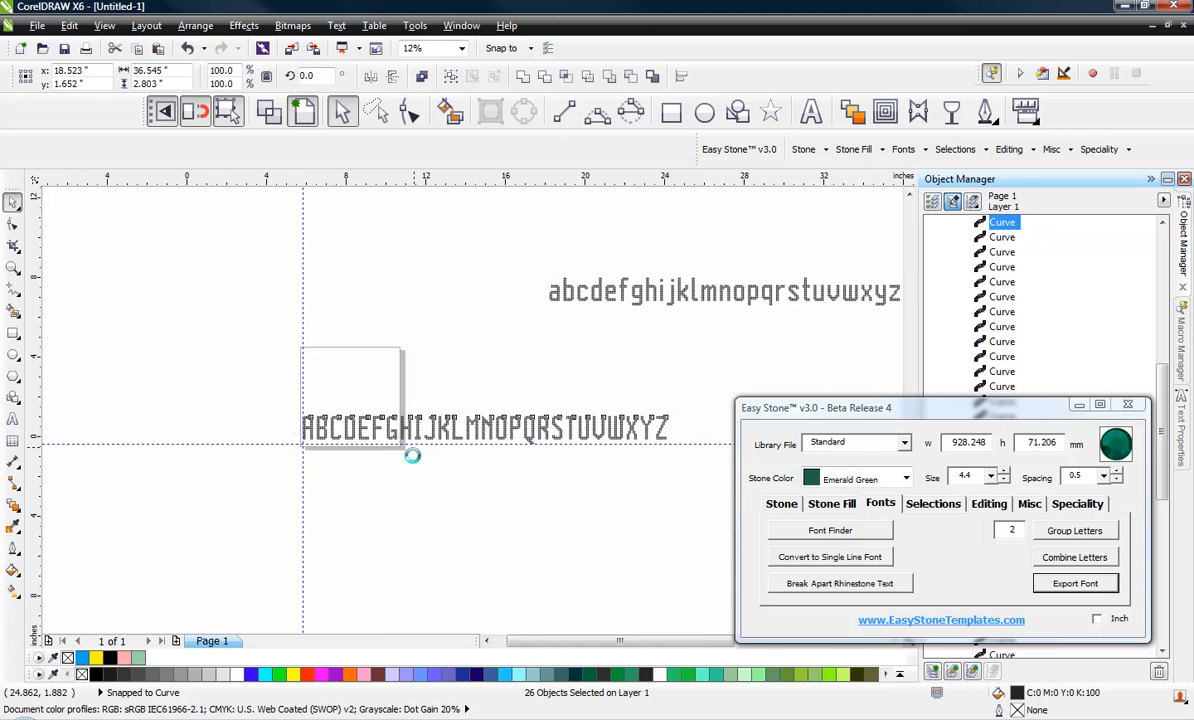
pyautogui.scroll(1, 415, 462)
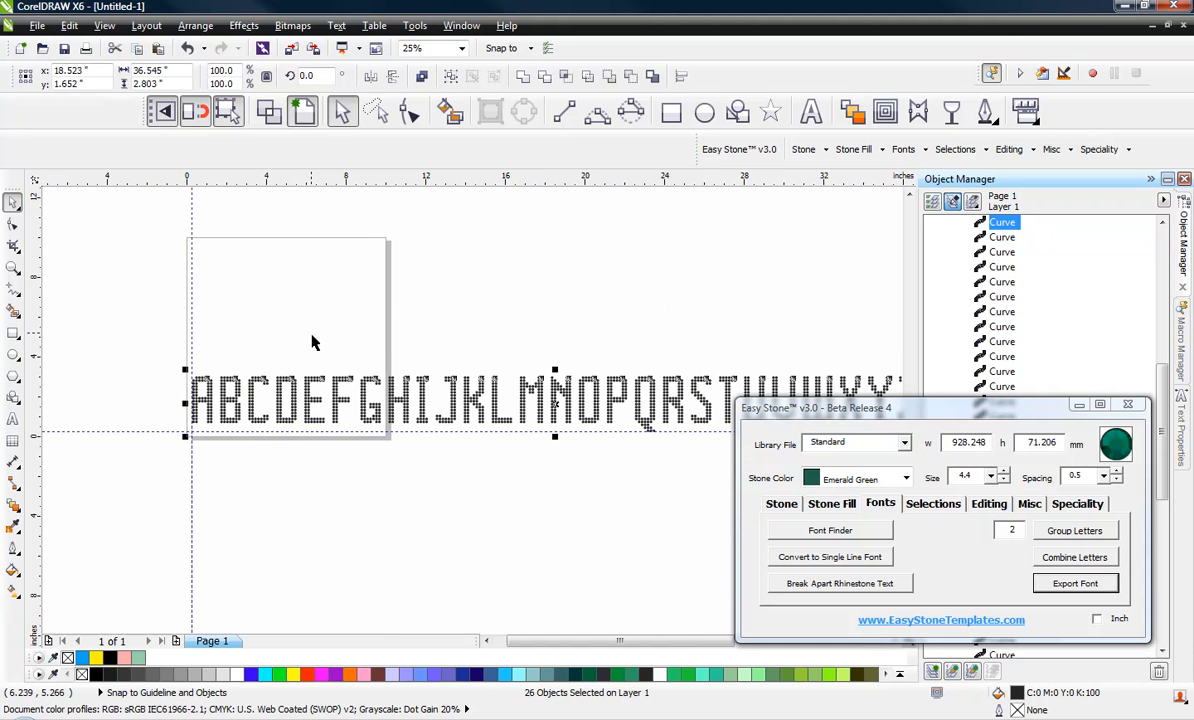
# Lower the uppercase row so the letters stand on the horizontal guideline, leaving only the tail of the Q below it
pyautogui.scroll(-1, 312, 343)
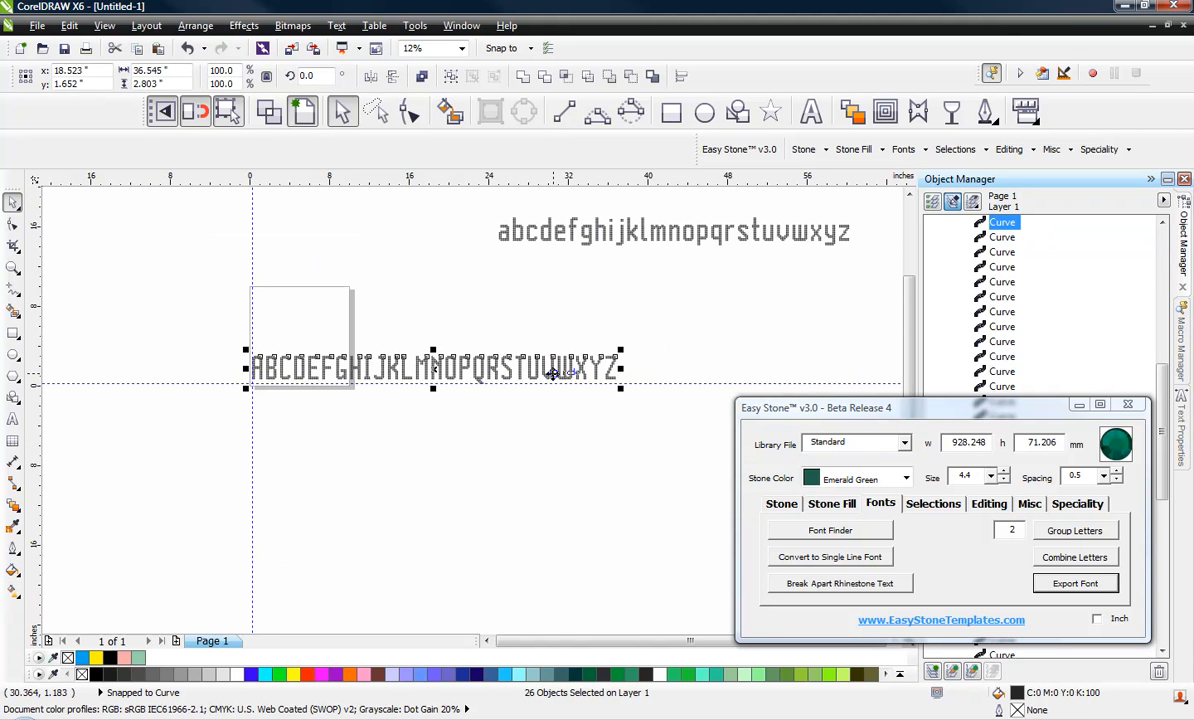
pyautogui.scroll(1, 570, 395)
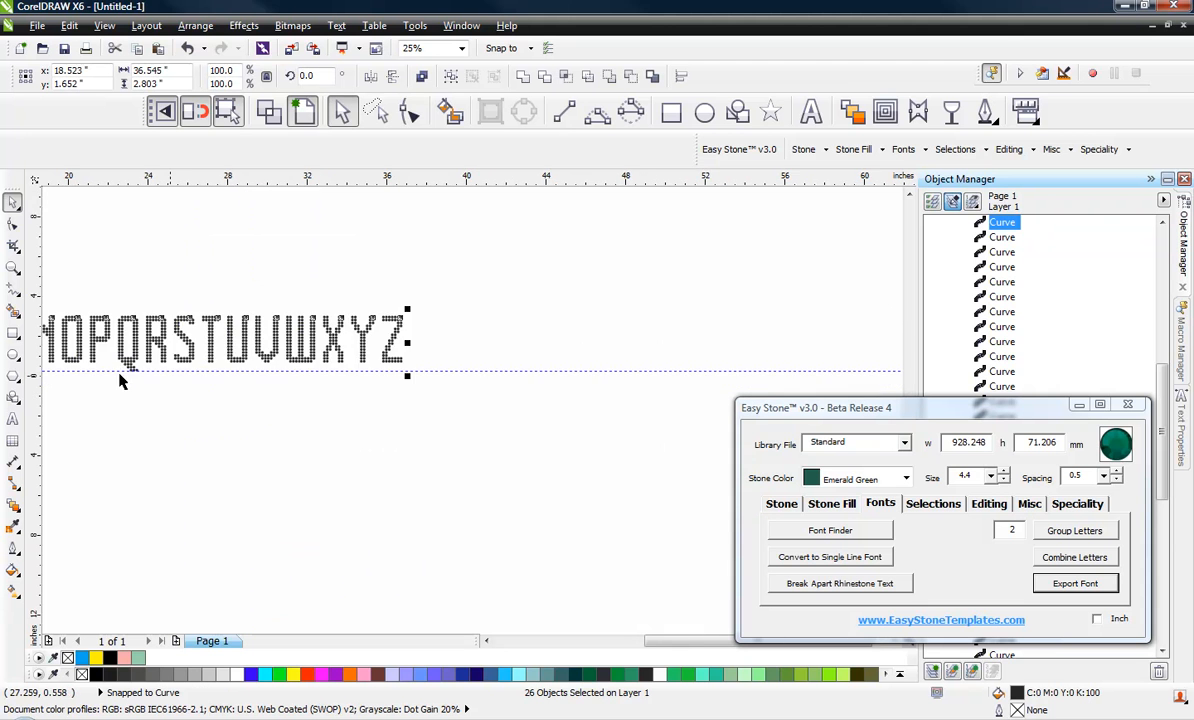
pyautogui.scroll(2, 118, 375)
pyautogui.scroll(2, 117, 365)
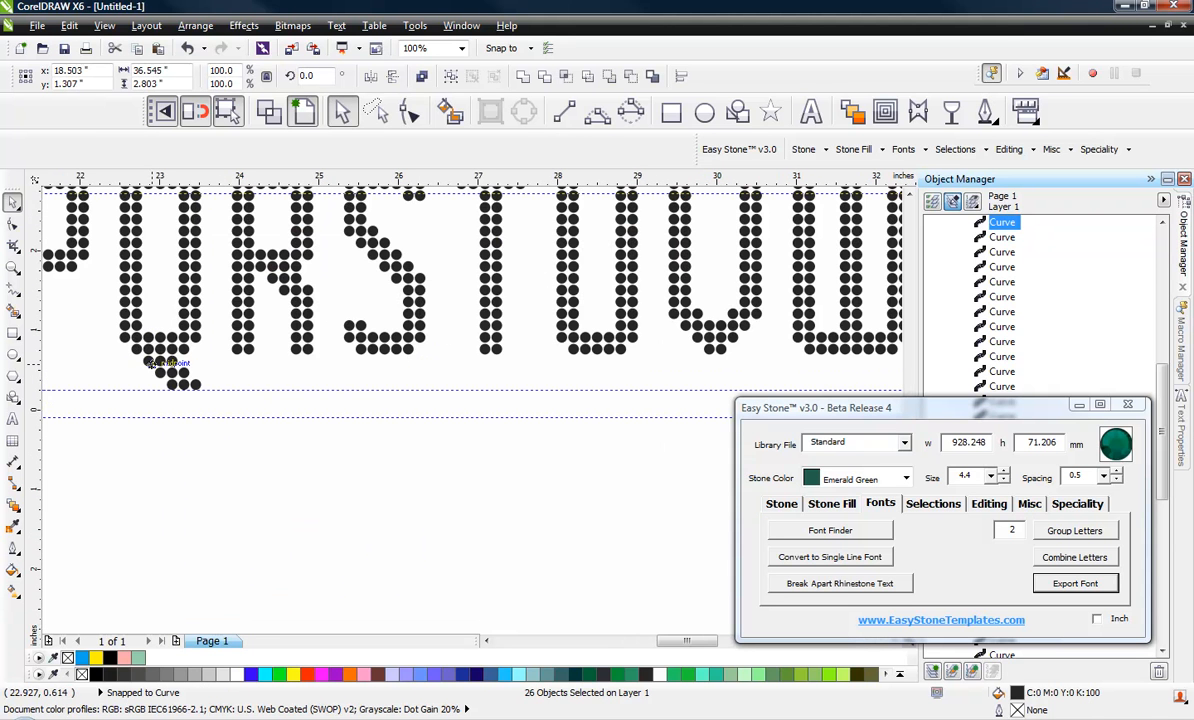
pyautogui.moveTo(148, 365); pyautogui.dragTo(152, 368)
pyautogui.press('Down')
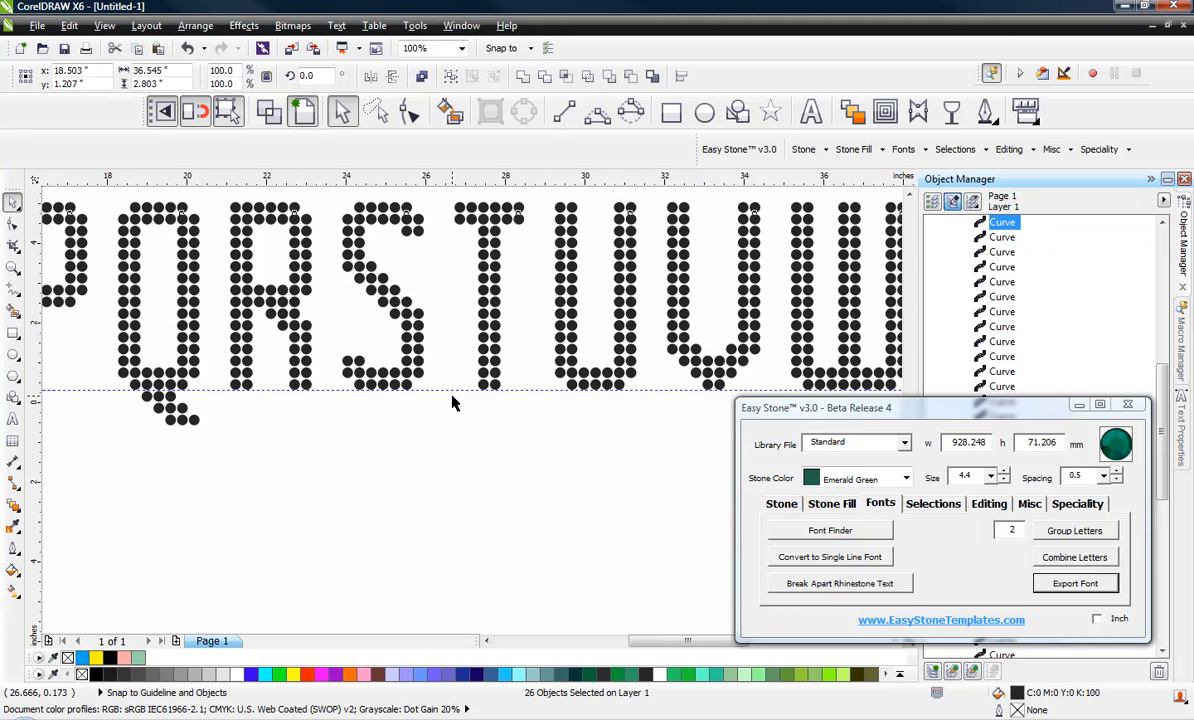
# Align all uppercase letters to the left so they stack on top of each other at the vertical guideline
pyautogui.scroll(-3, 452, 400)
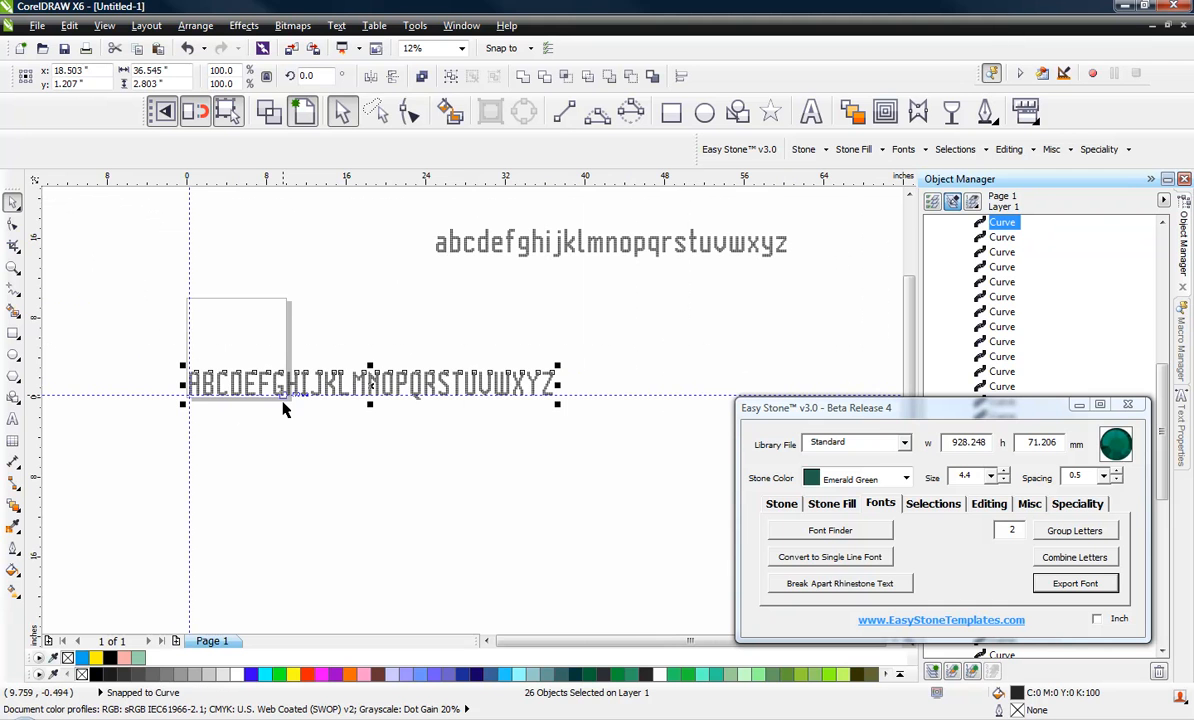
pyautogui.press('l')
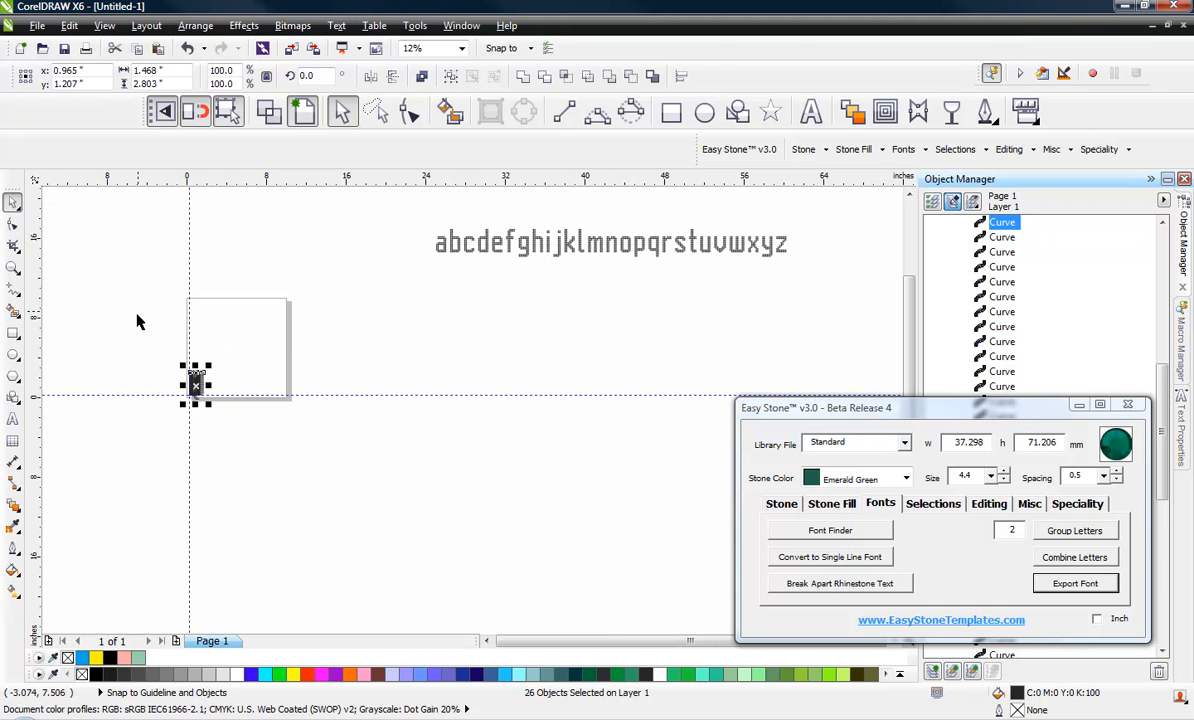
pyautogui.click(125, 395)
# Select the stacked uppercase letters and enlarge them proportionally to about 4.36 by 8.33 inches within the page
pyautogui.scroll(3, 168, 387)
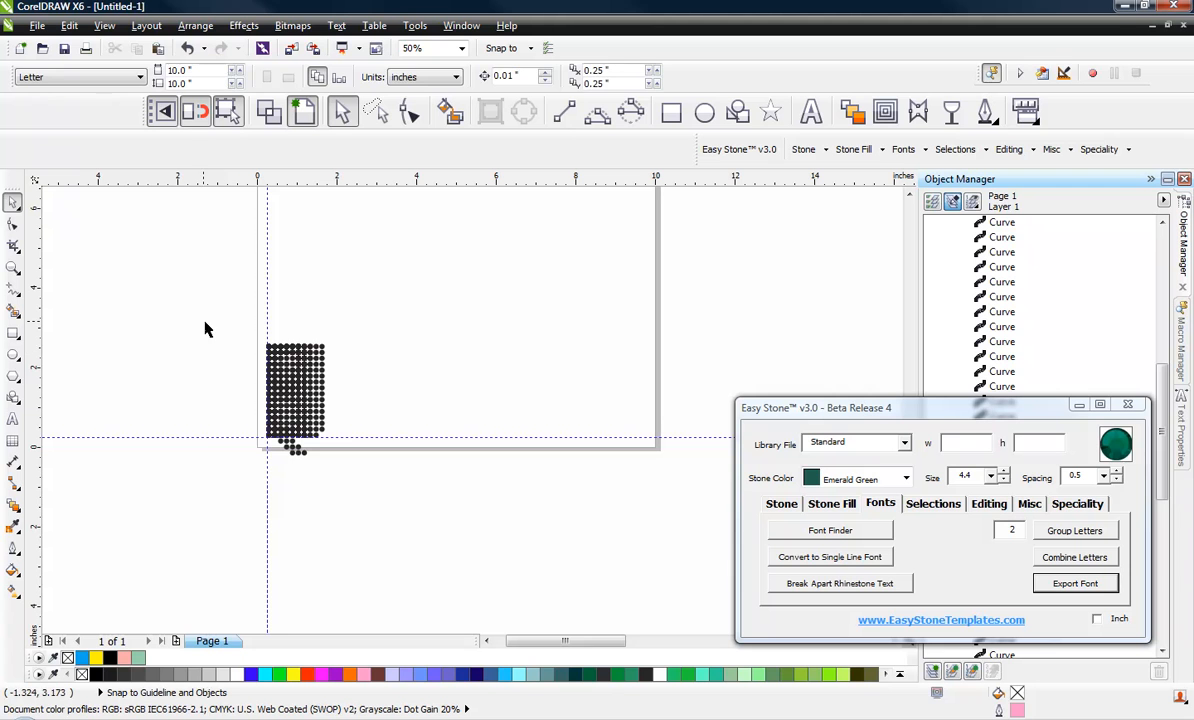
pyautogui.moveTo(190, 302); pyautogui.dragTo(360, 544)
pyautogui.moveTo(206, 282); pyautogui.dragTo(390, 505)
pyautogui.scroll(-2, 258, 402)
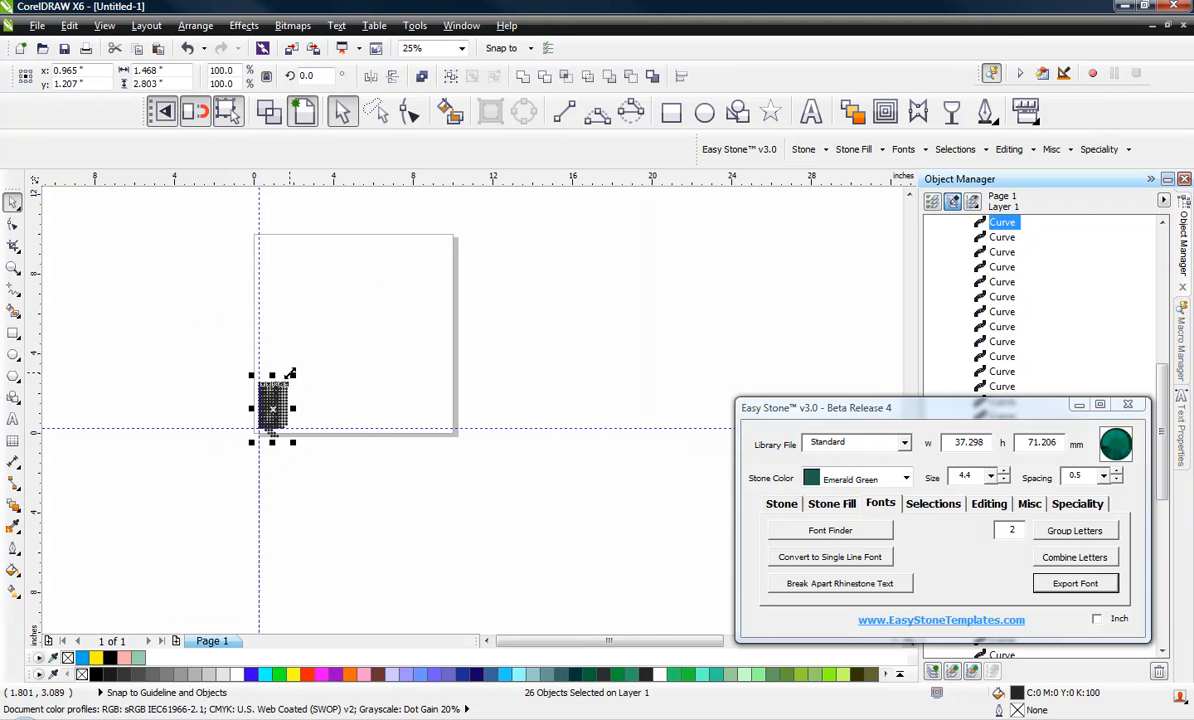
pyautogui.moveTo(291, 373); pyautogui.dragTo(440, 261)
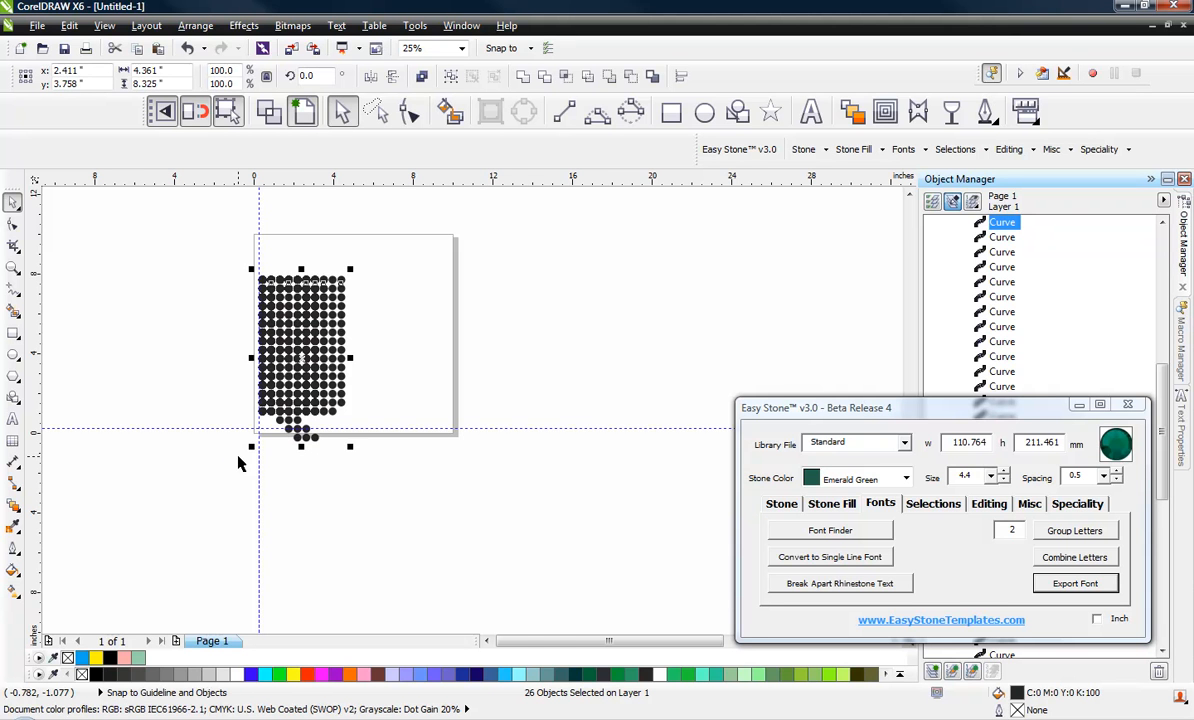
# Reposition the enlarged letter stack beside the vertical guideline with its baseline on the horizontal one, leaving the Q's tail below
pyautogui.scroll(4, 298, 402)
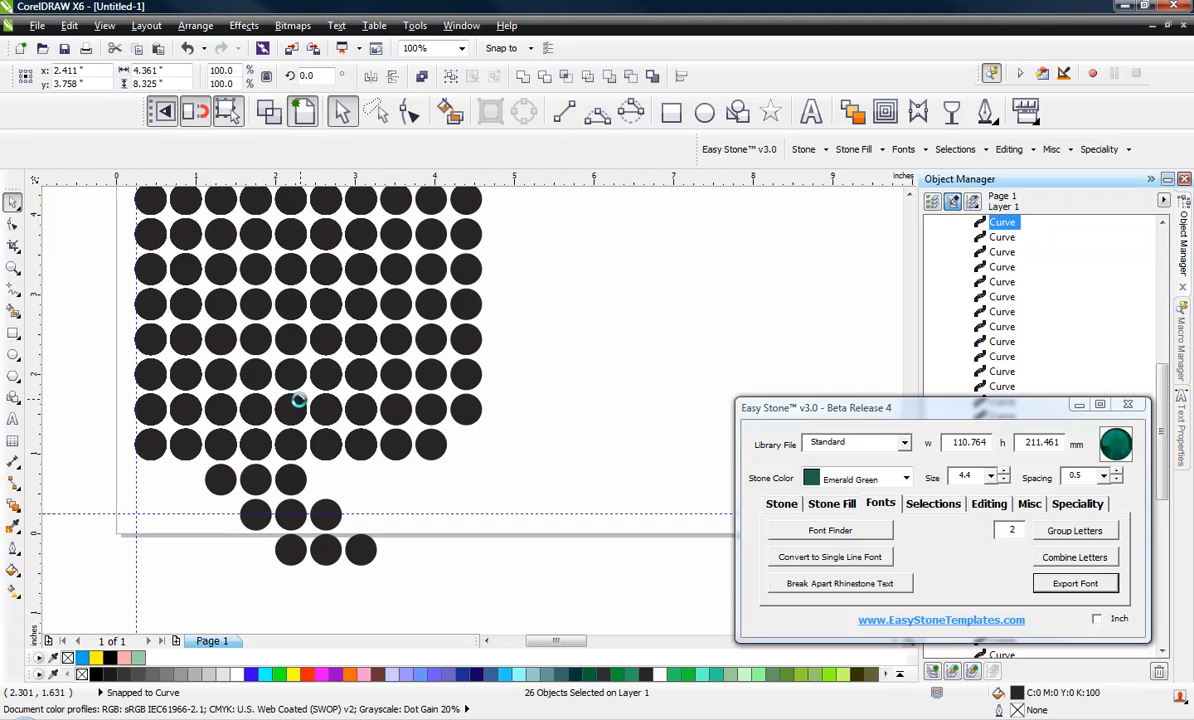
pyautogui.press('Left')
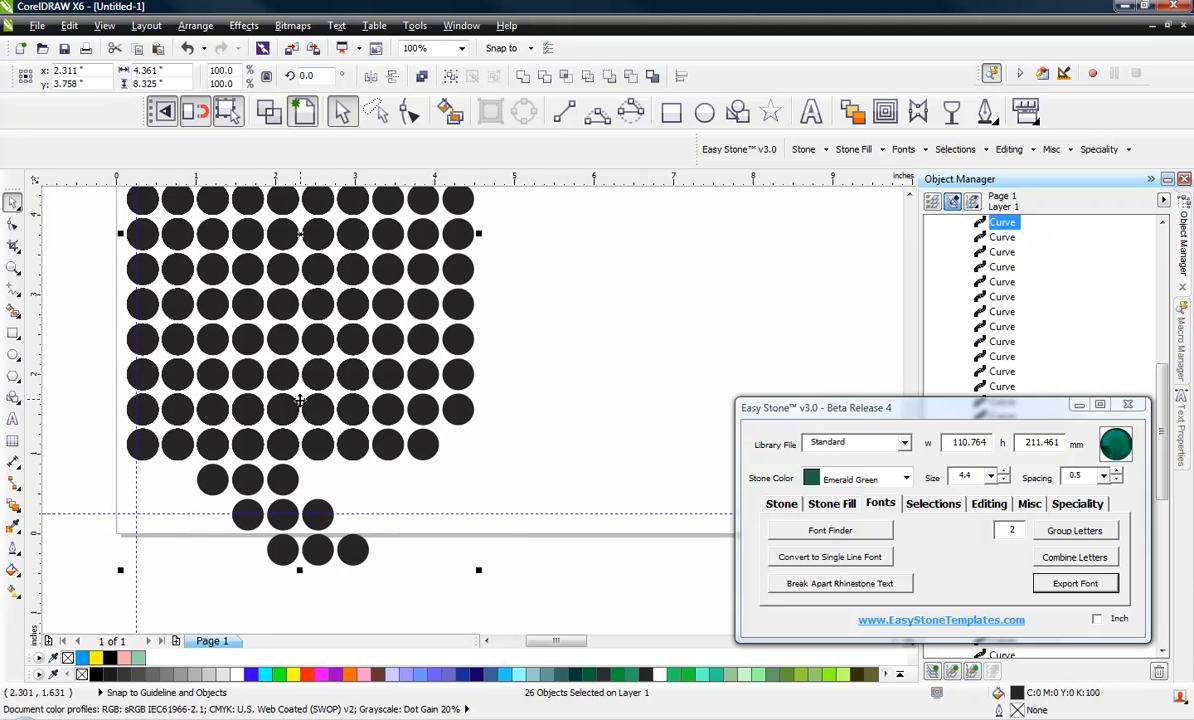
pyautogui.moveTo(299, 402); pyautogui.dragTo(306, 460)
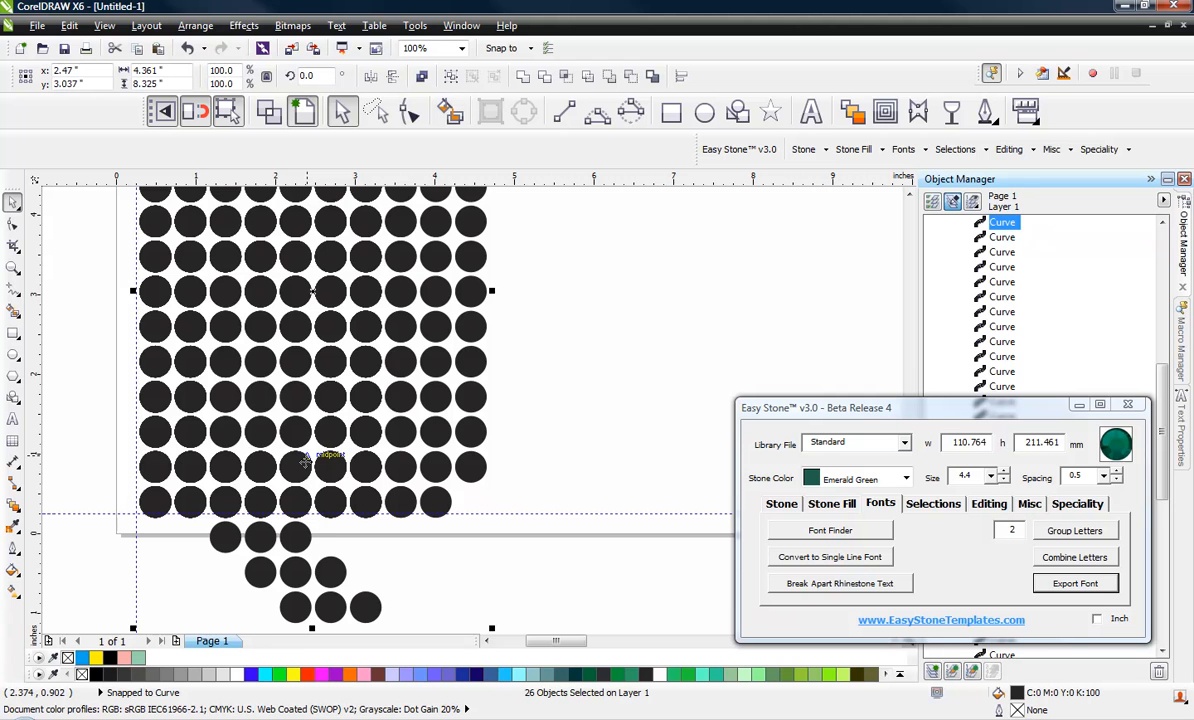
pyautogui.press('Up')
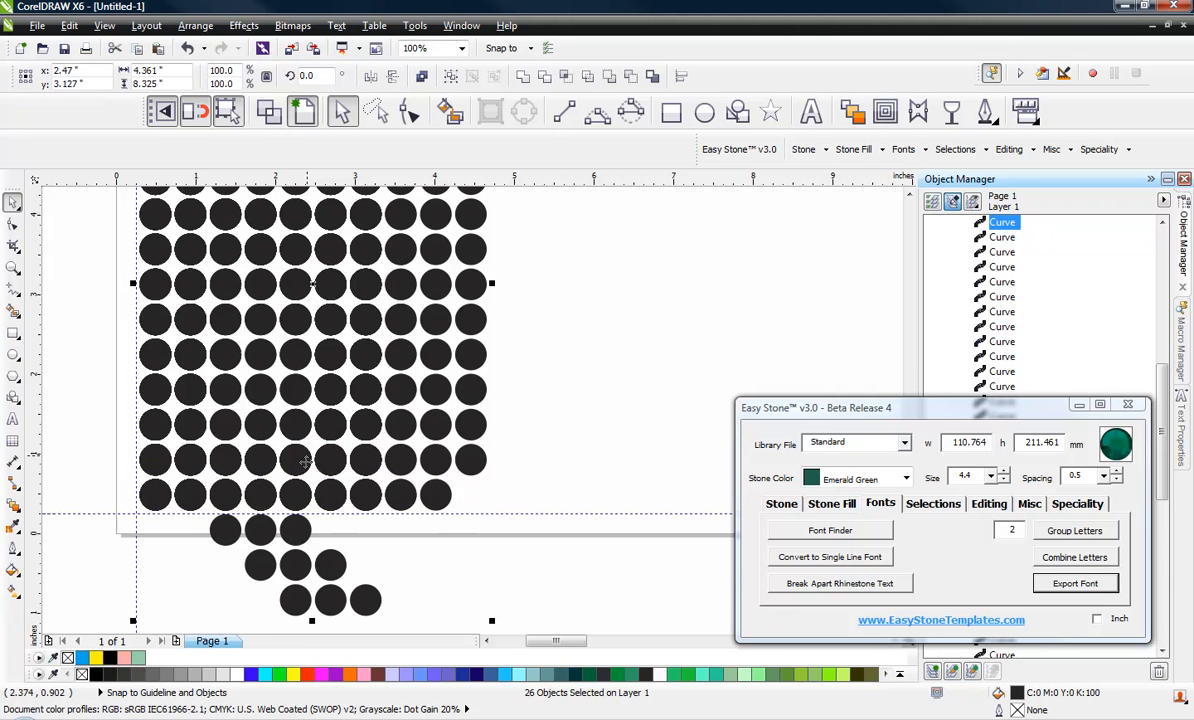
pyautogui.press('Down')
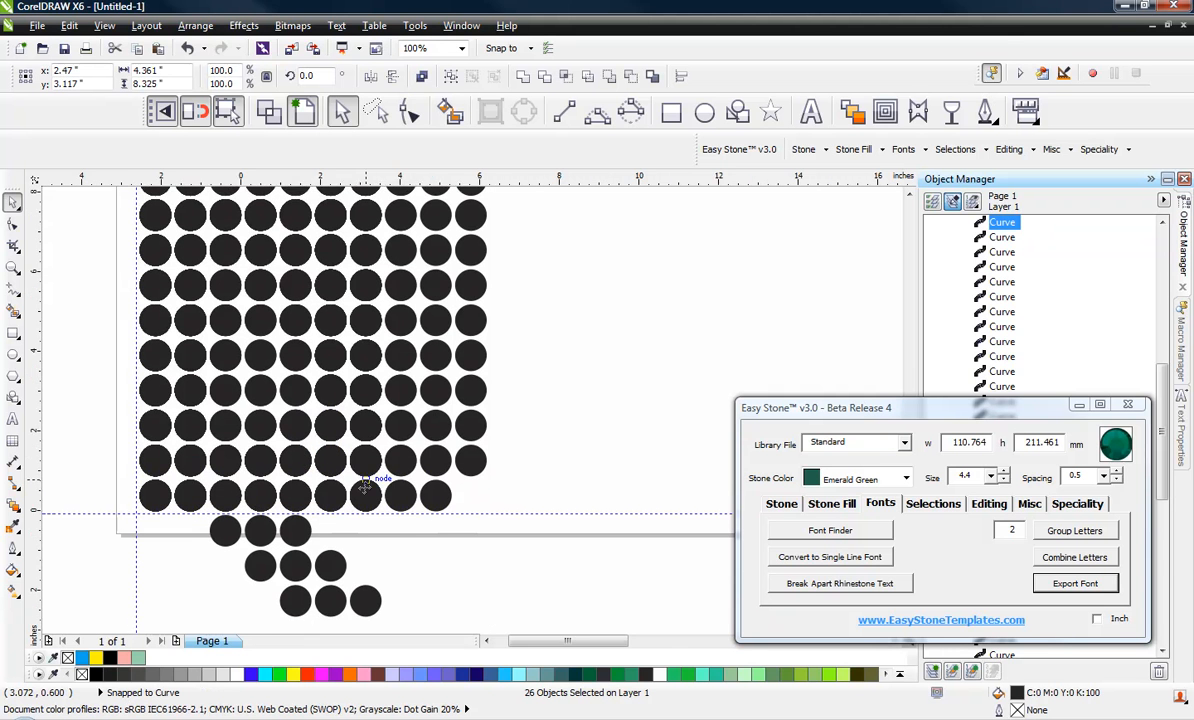
# Reselect all the stacked uppercase letters and open the Export Font settings for them
pyautogui.scroll(-1, 364, 486)
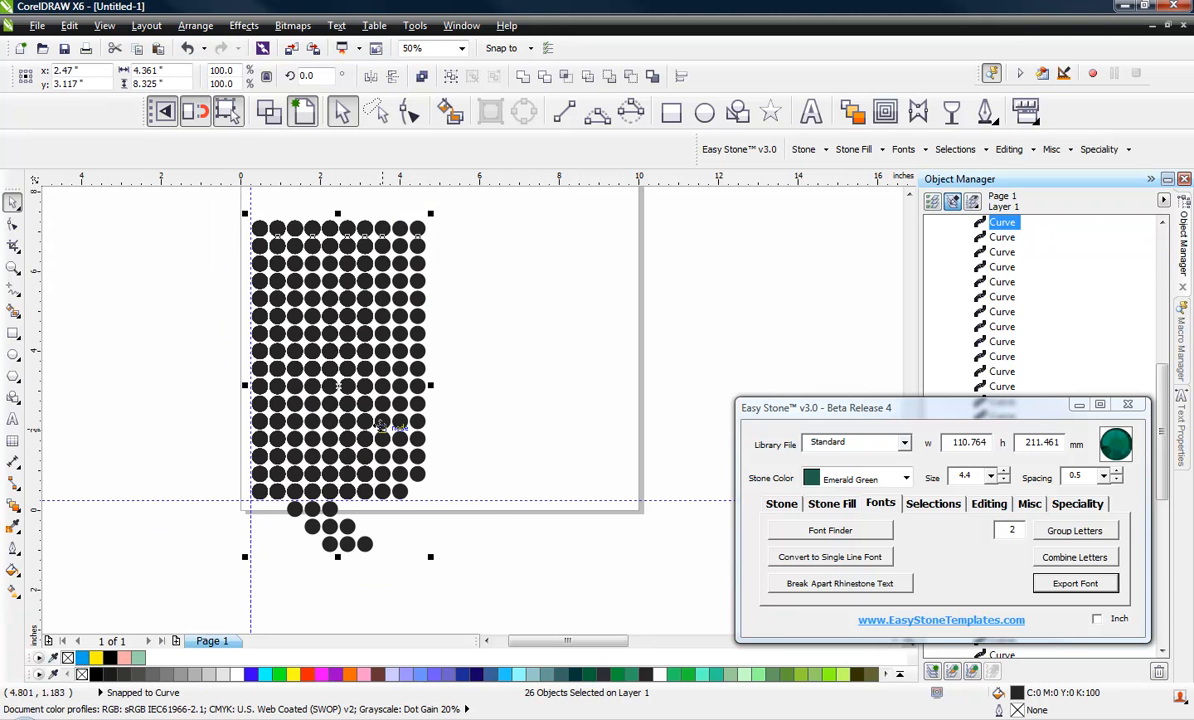
pyautogui.scroll(-1, 381, 424)
pyautogui.click(255, 286)
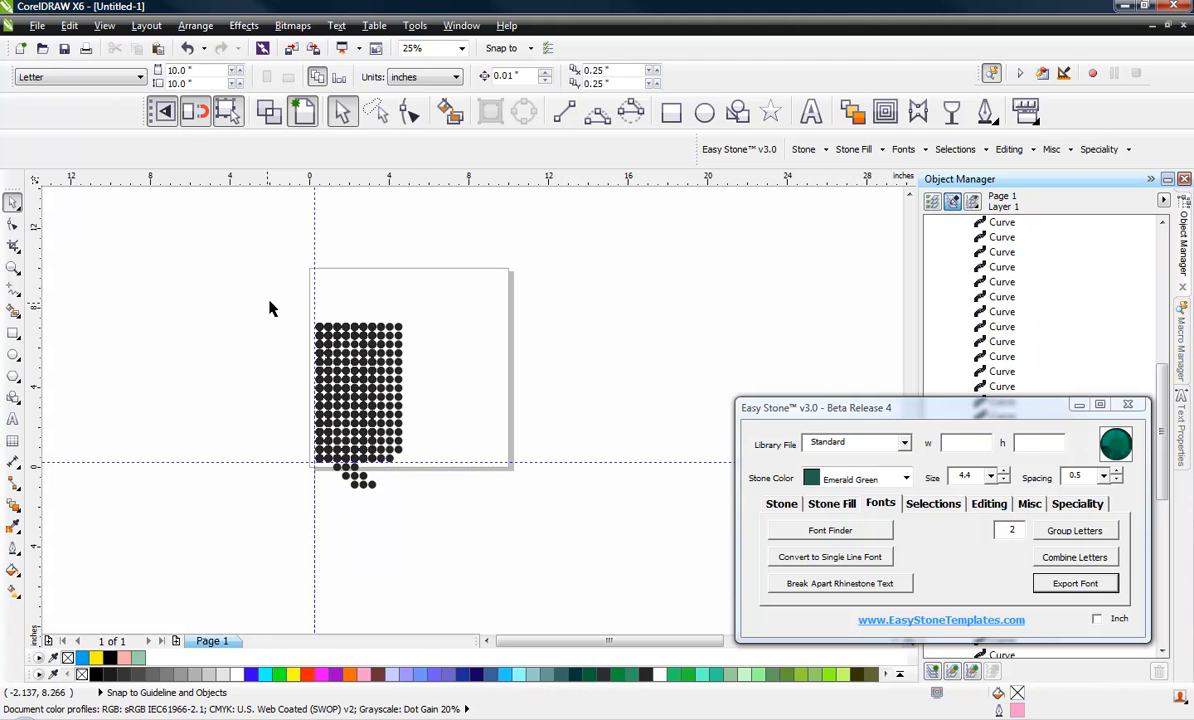
pyautogui.moveTo(255, 286); pyautogui.dragTo(463, 546)
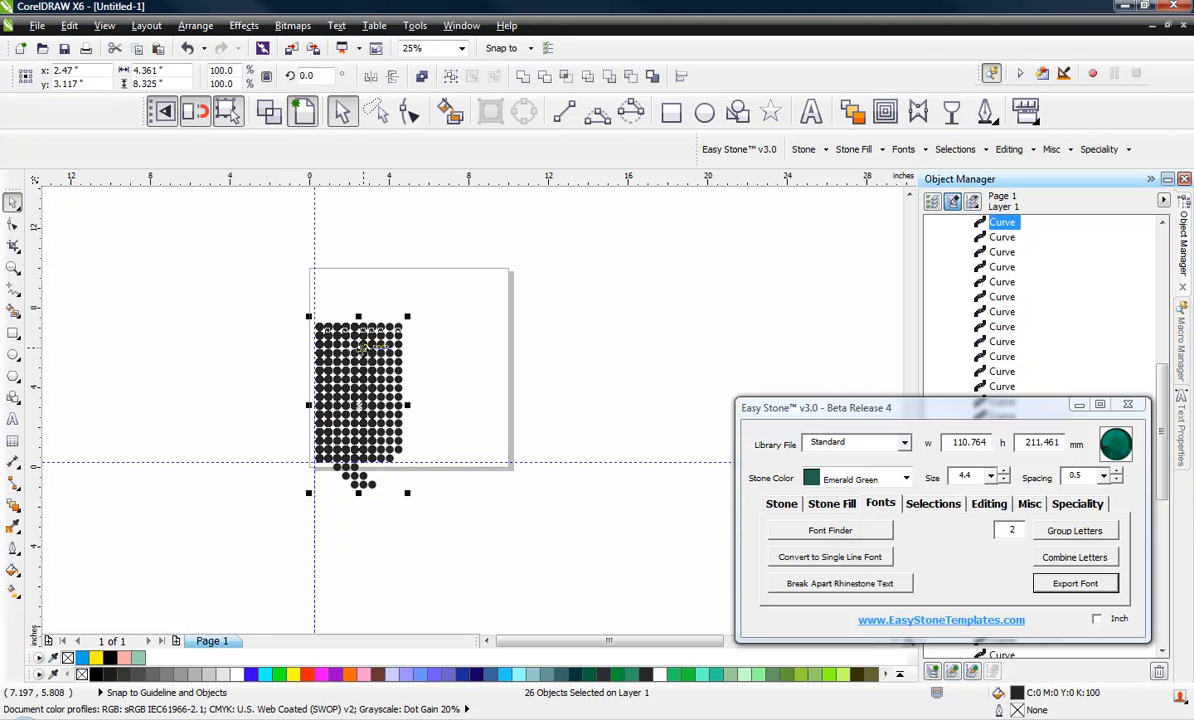
pyautogui.click(1072, 585)
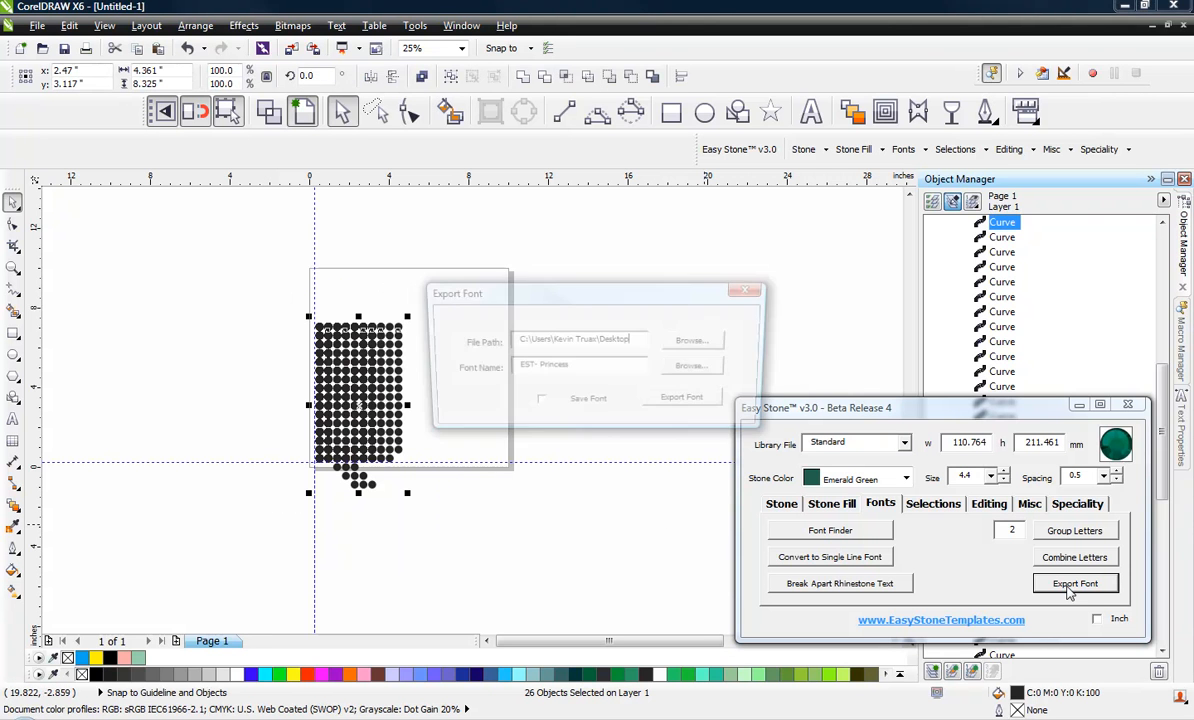
# Name the font EST- Sample 1, start its export and accept the typeface options with normal style and a 2048 grid size
pyautogui.moveTo(579, 370); pyautogui.dragTo(550, 393)
pyautogui.doubleClick(562, 362)
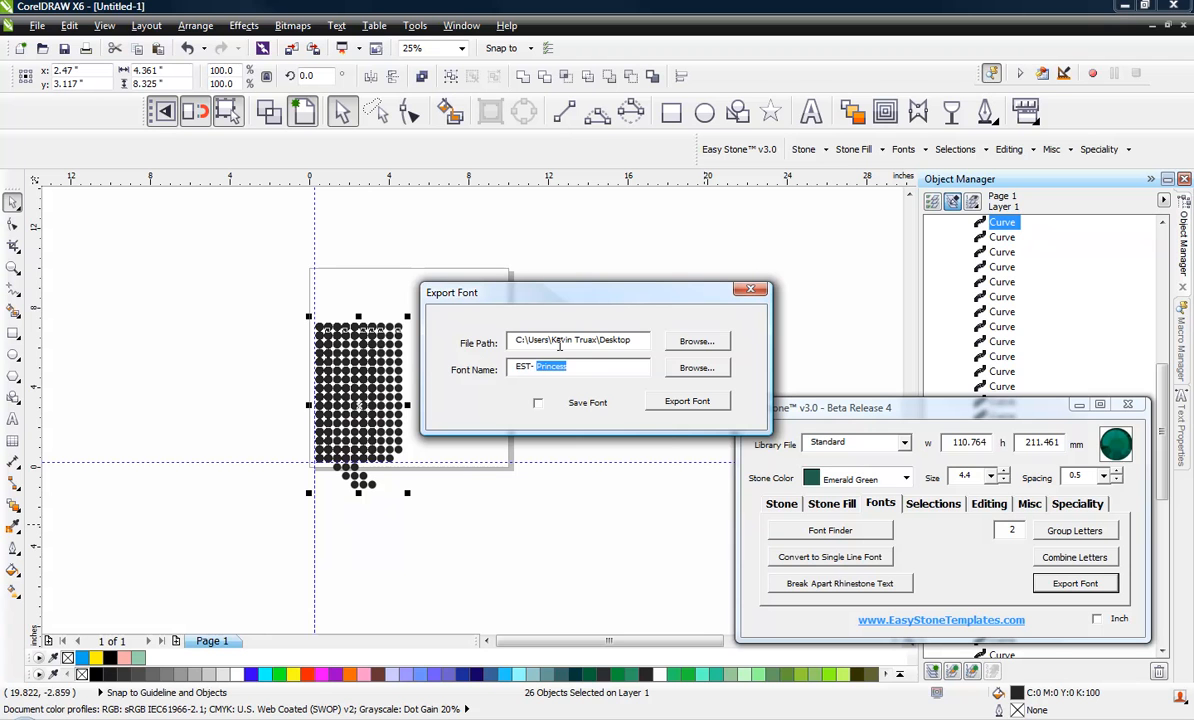
pyautogui.click(597, 367)
pyautogui.click(687, 400)
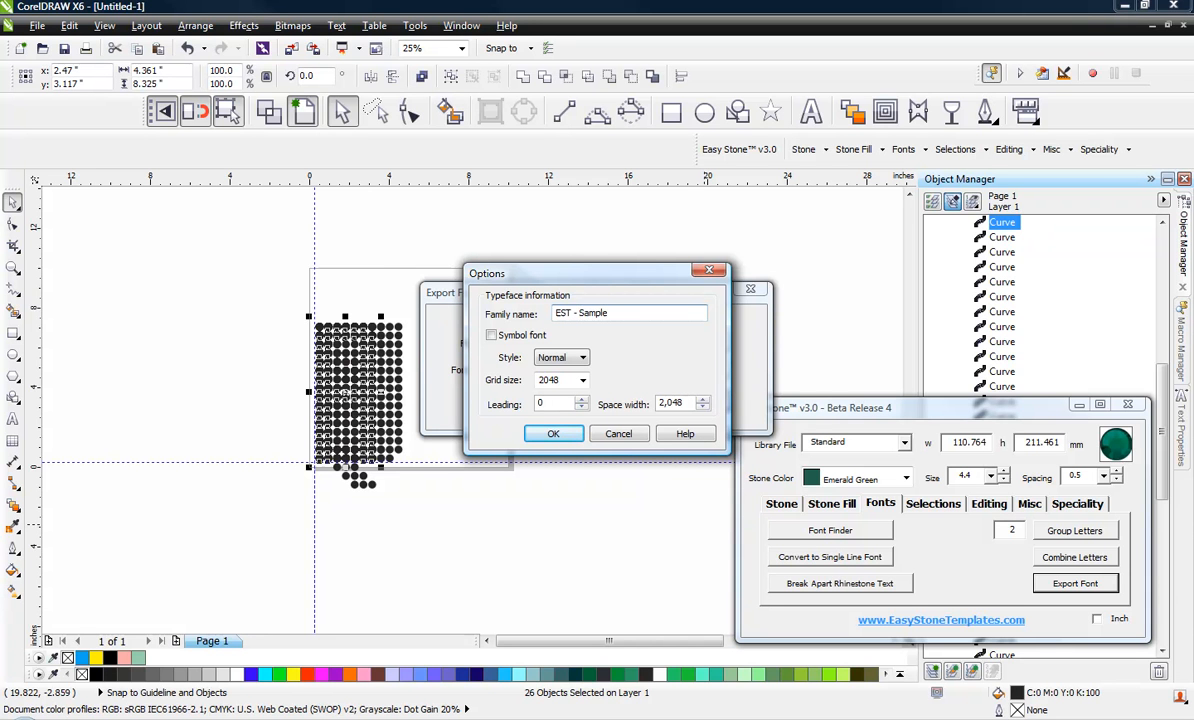
pyautogui.click(566, 439)
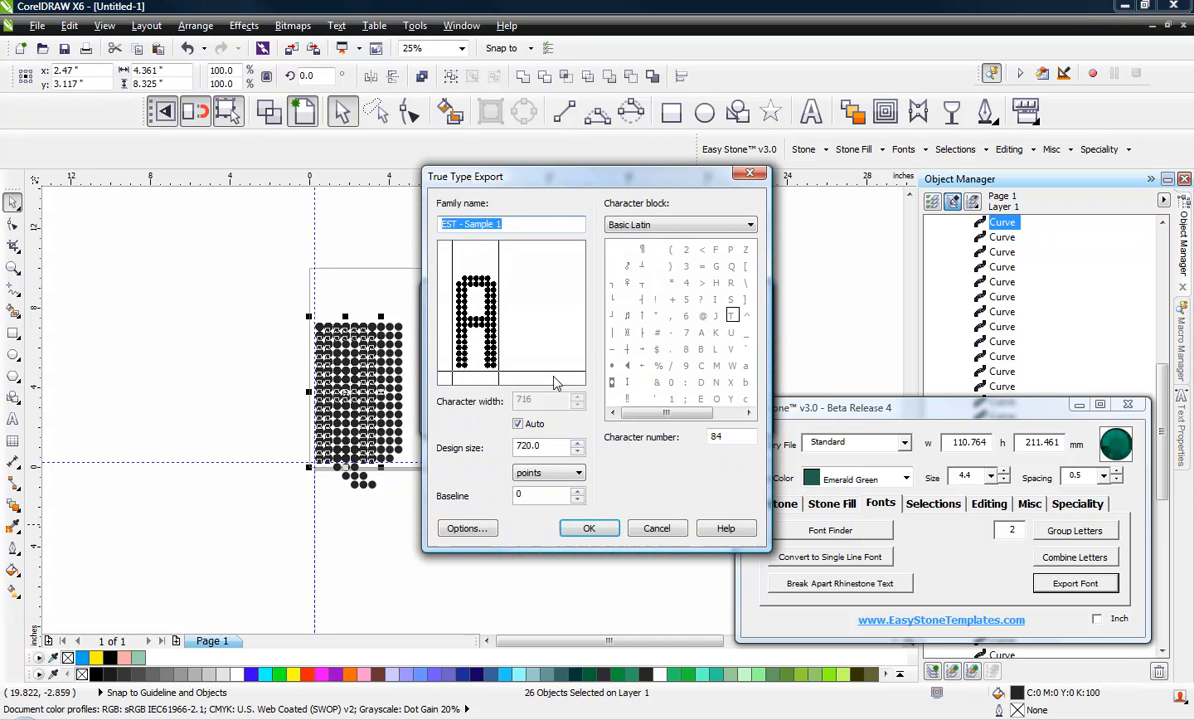
# Export the rhinestone letters A through E, assigning each to its matching uppercase character in the Basic Latin block
pyautogui.click(701, 332)
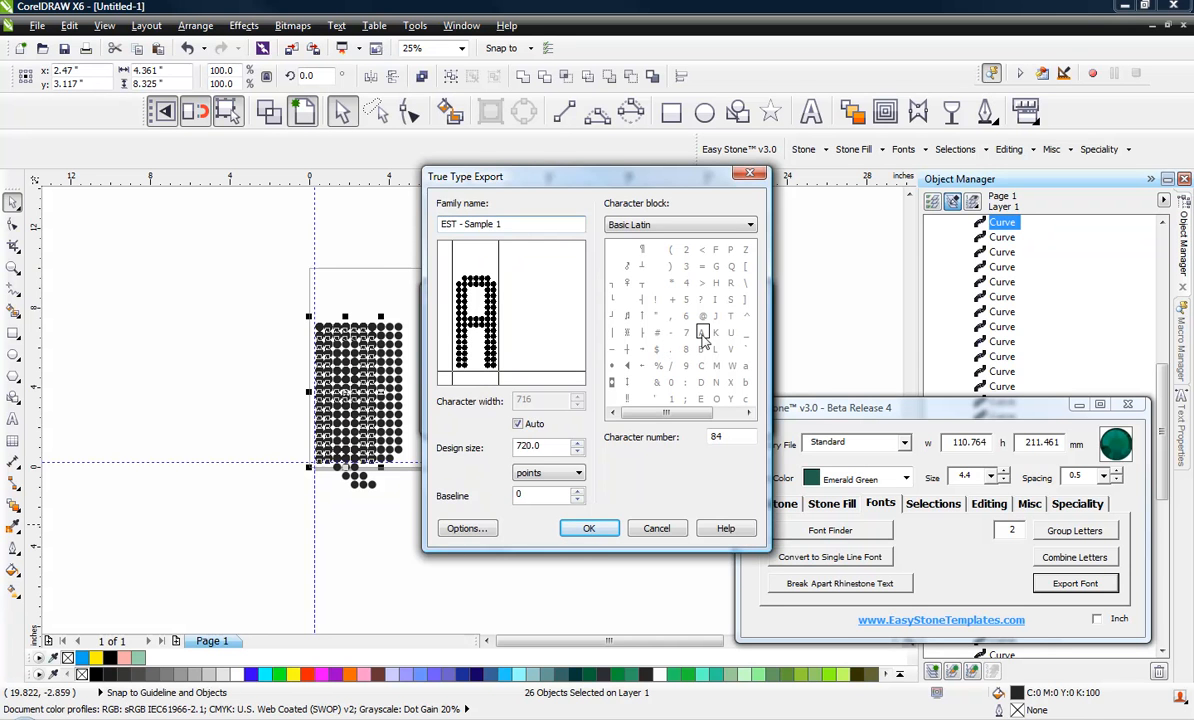
pyautogui.click(592, 528)
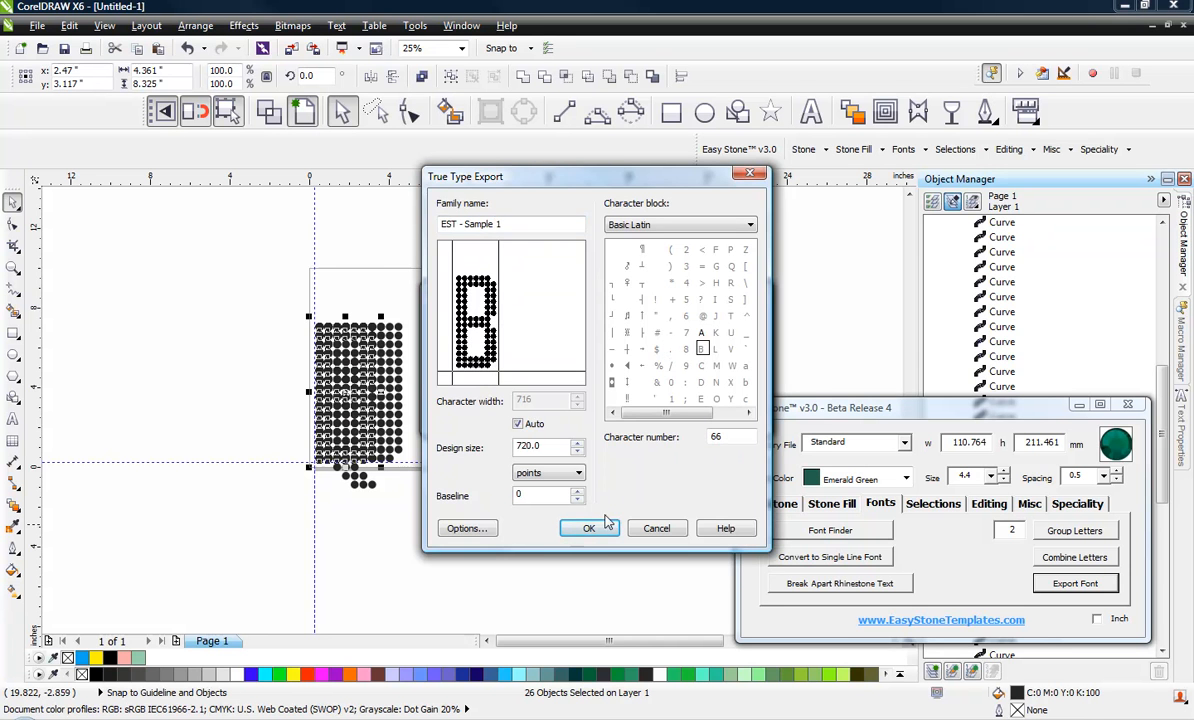
pyautogui.click(607, 524)
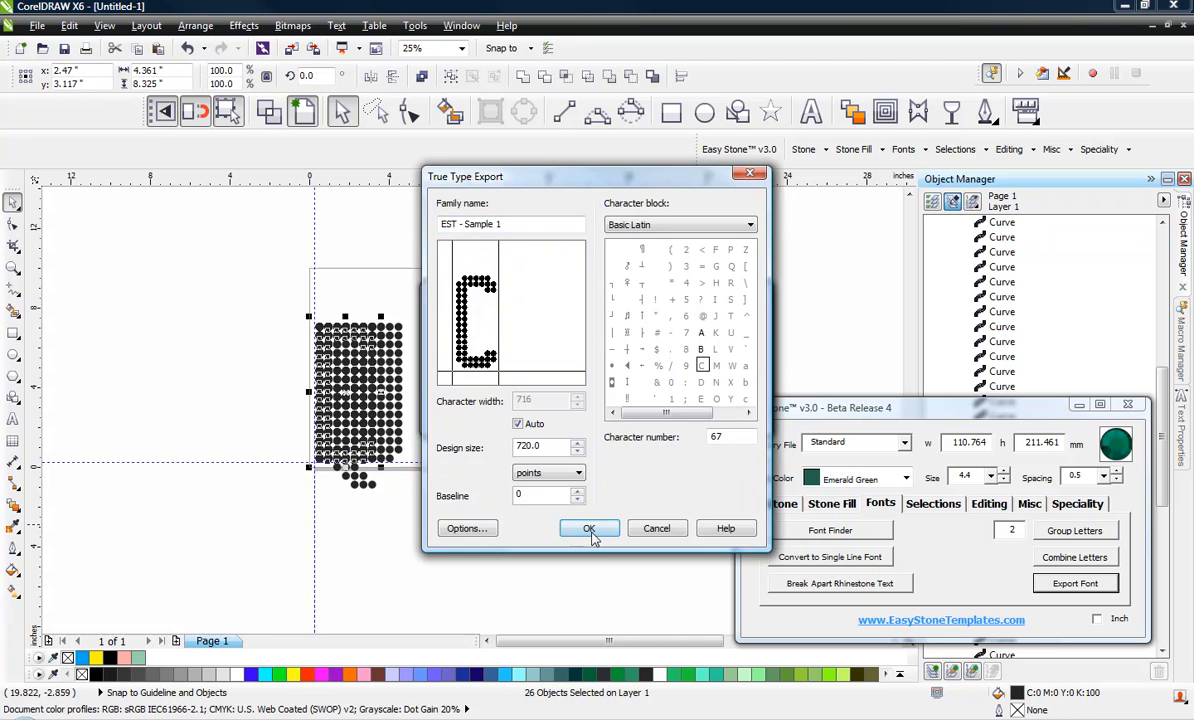
pyautogui.click(591, 532)
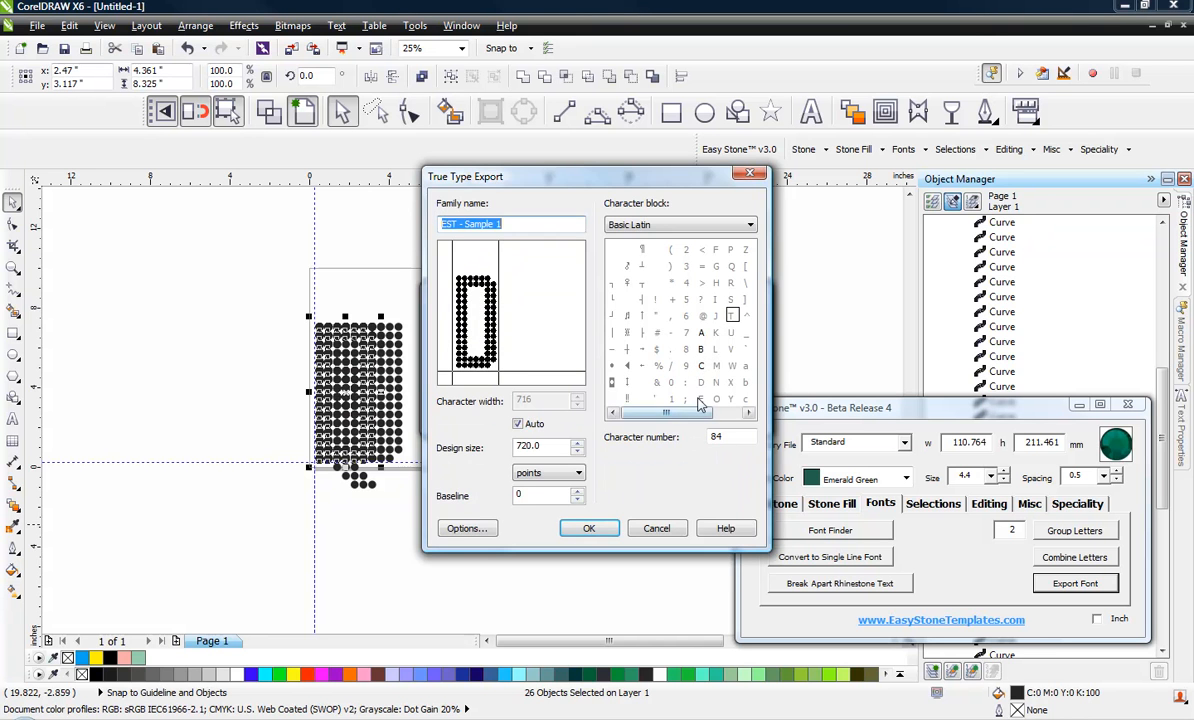
pyautogui.click(603, 521)
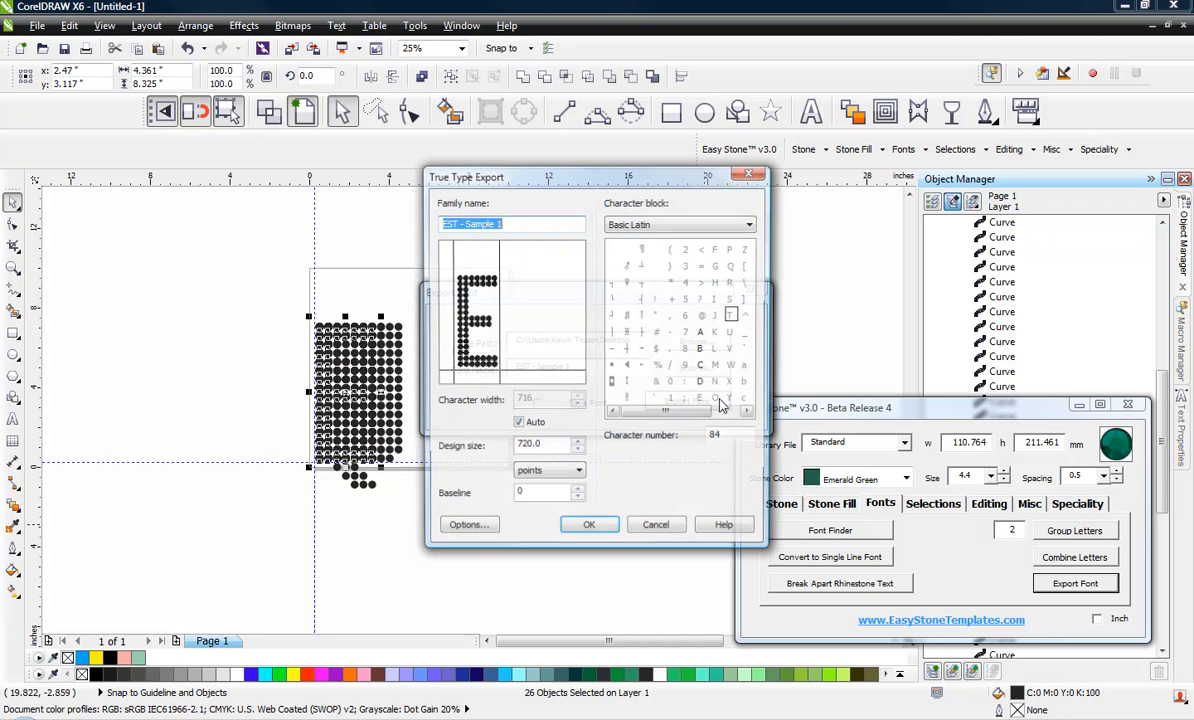
pyautogui.click(590, 532)
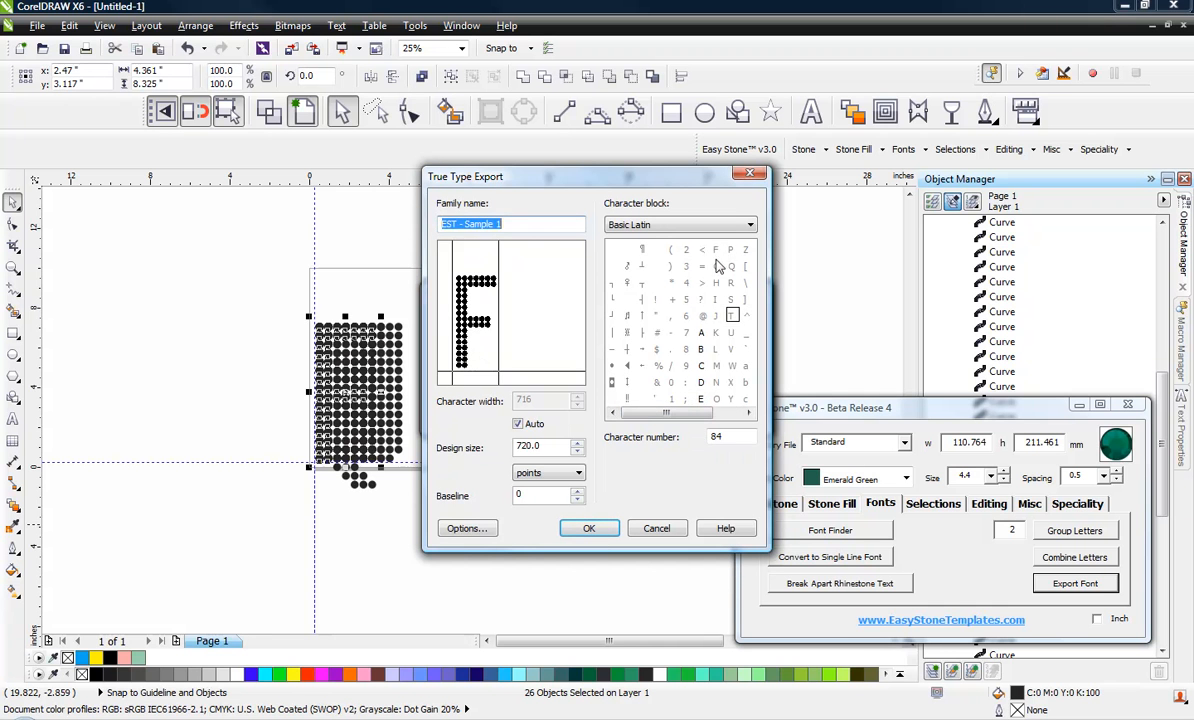
# Assign the rhinestone letters F through L to their matching uppercase character slots and export each one
pyautogui.click(587, 532)
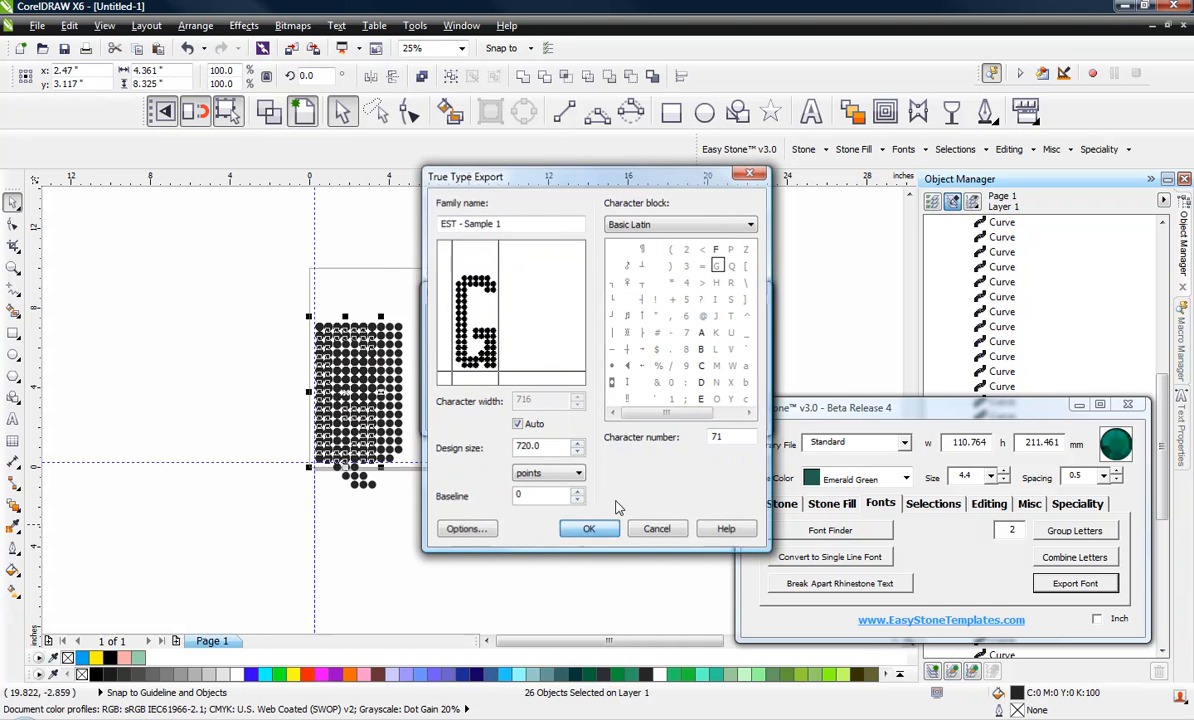
pyautogui.click(603, 528)
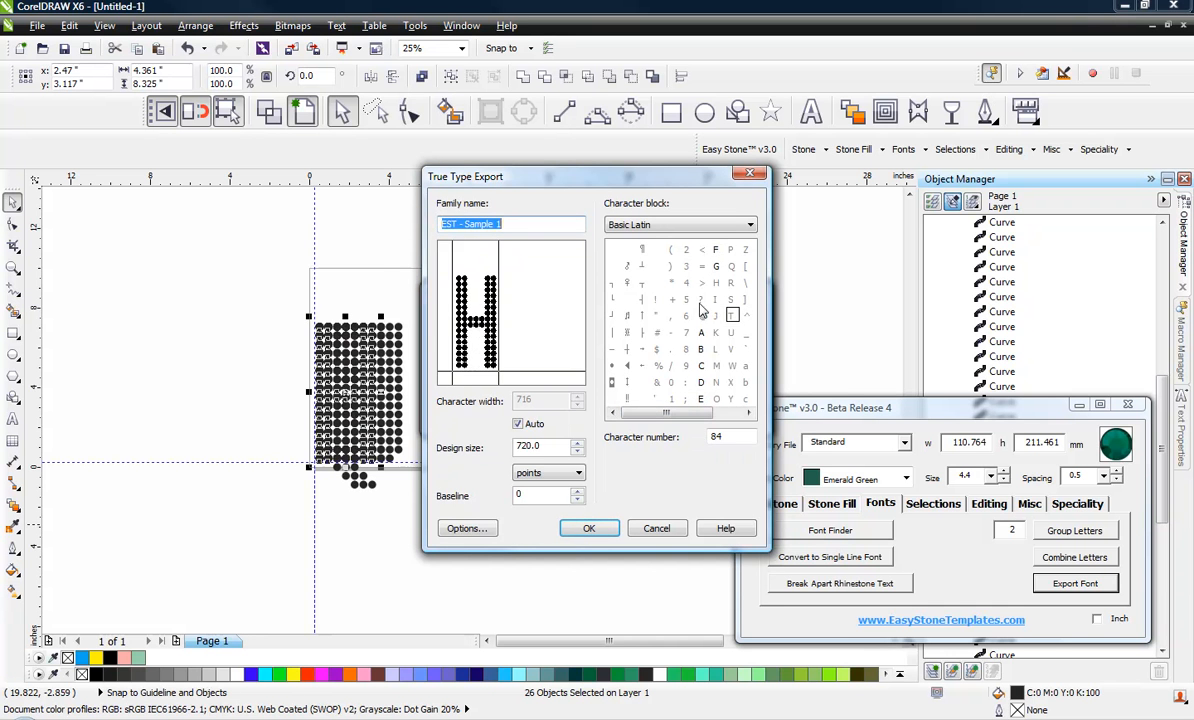
pyautogui.click(598, 532)
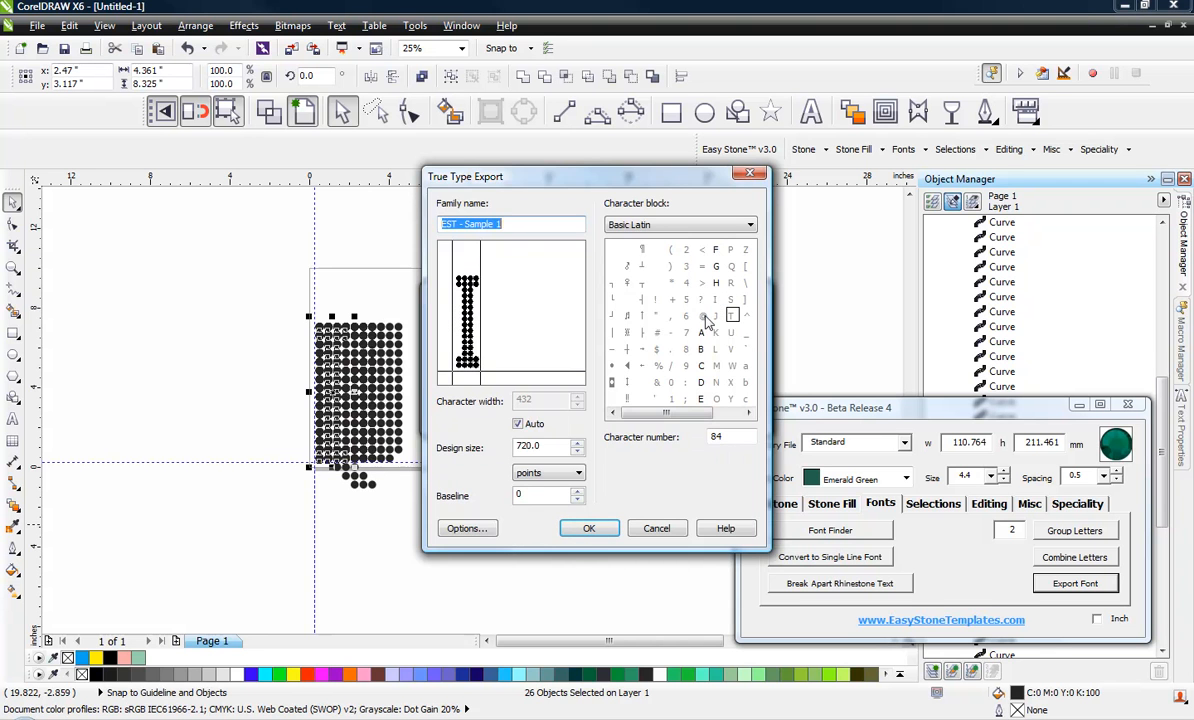
pyautogui.click(601, 532)
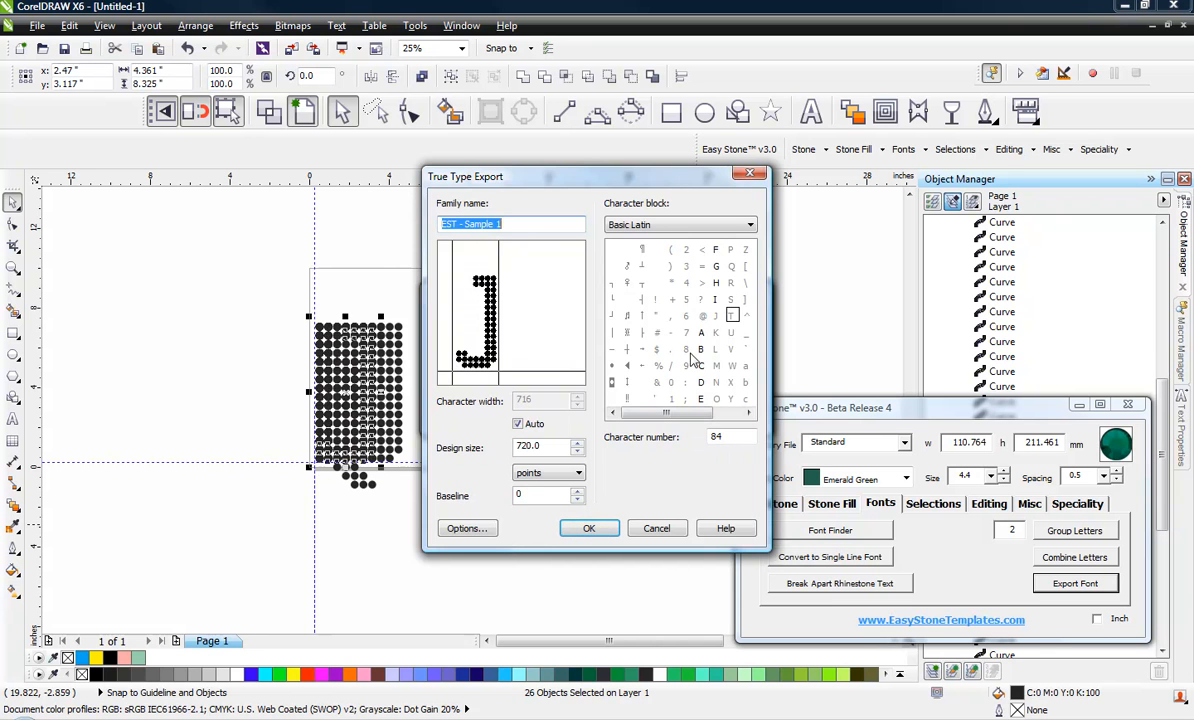
pyautogui.click(589, 530)
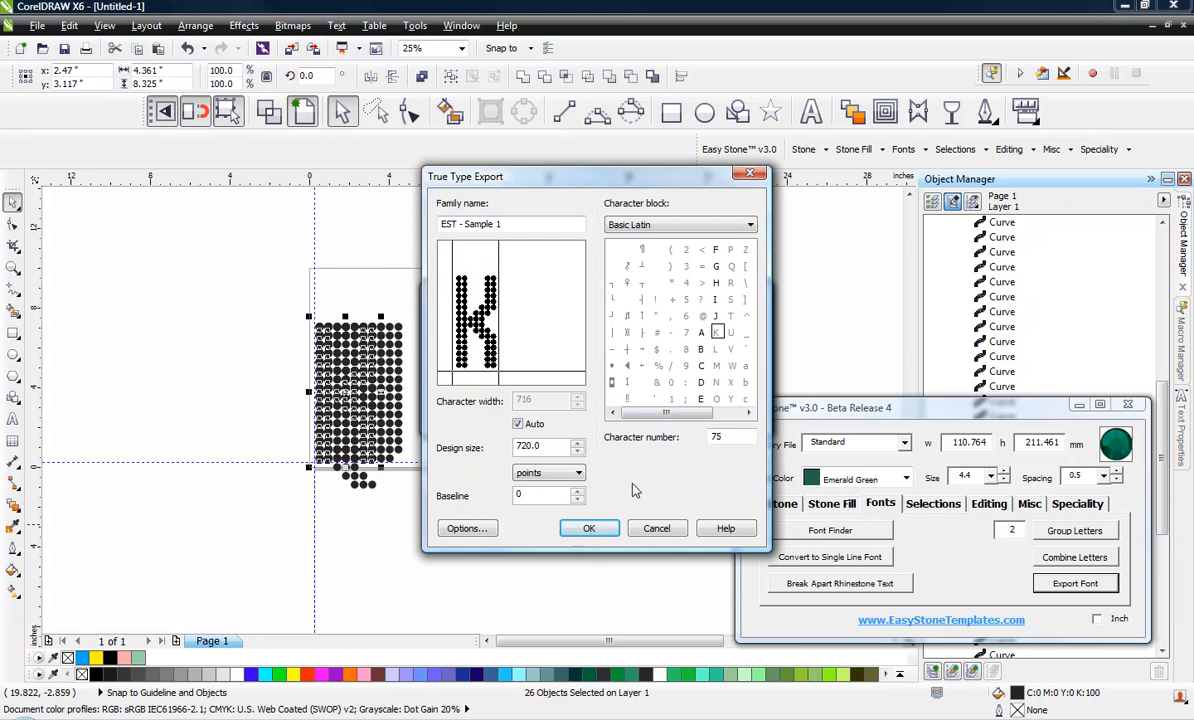
pyautogui.click(589, 528)
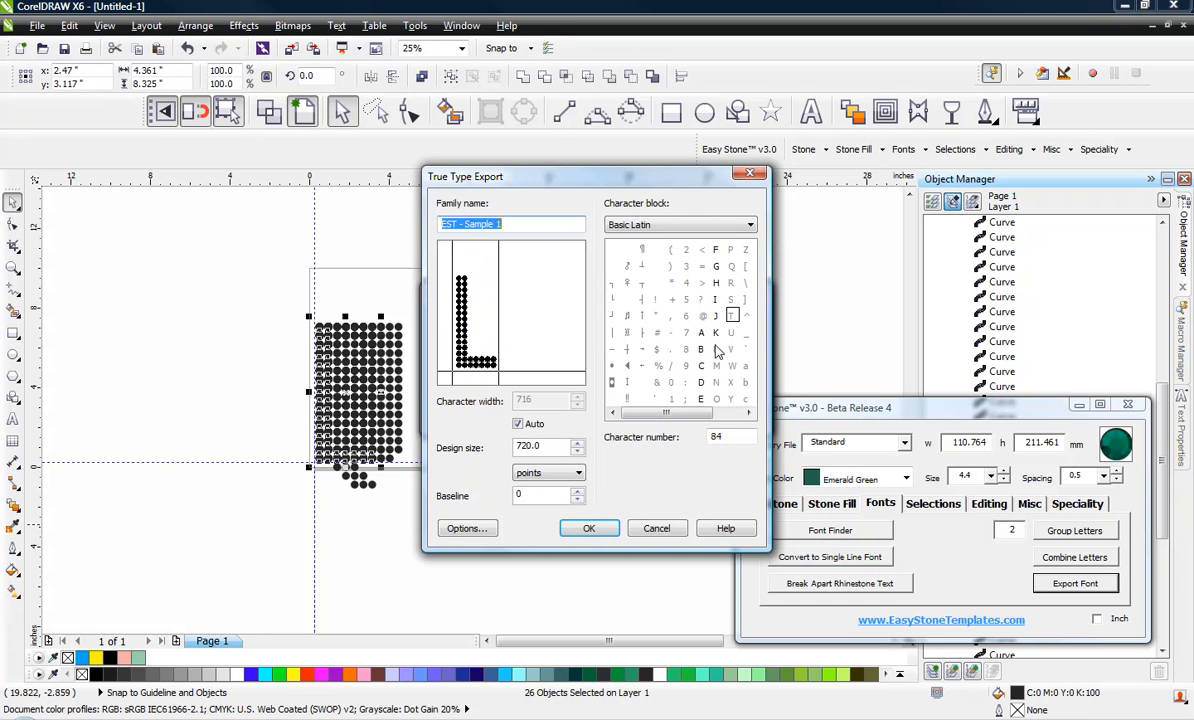
pyautogui.click(589, 528)
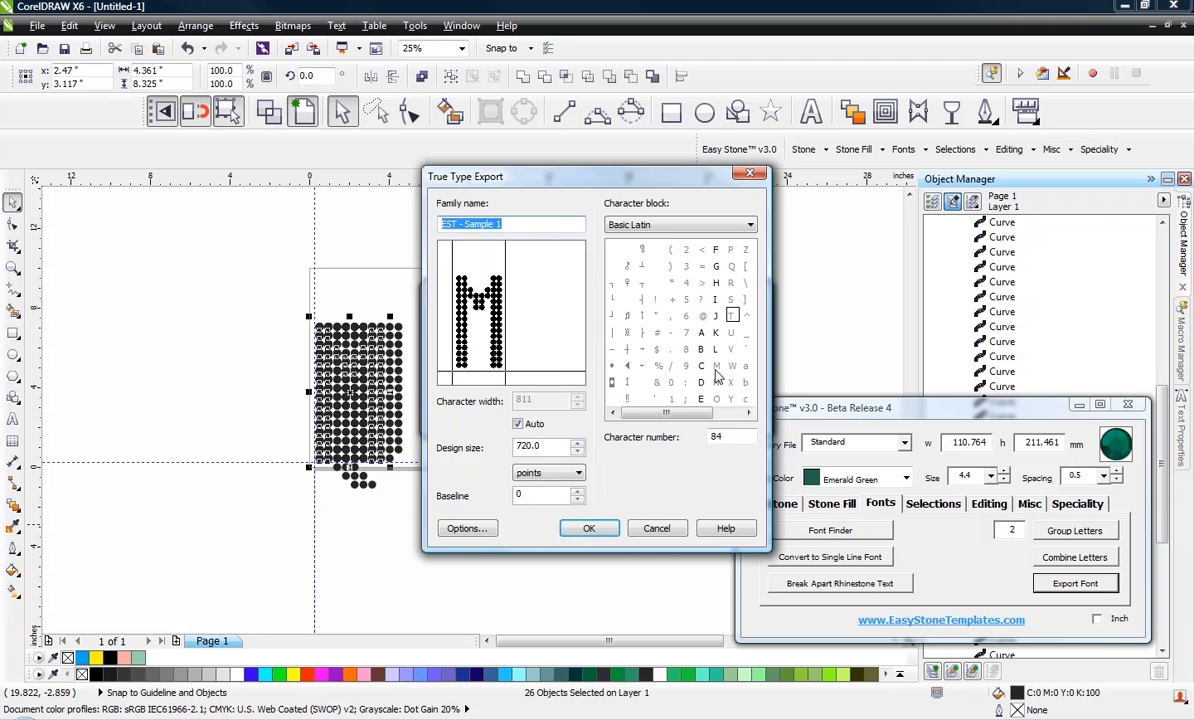
# Map the rhinestone letters M through S to their matching uppercase characters, exporting each into the font
pyautogui.click(716, 368)
pyautogui.press('Return')
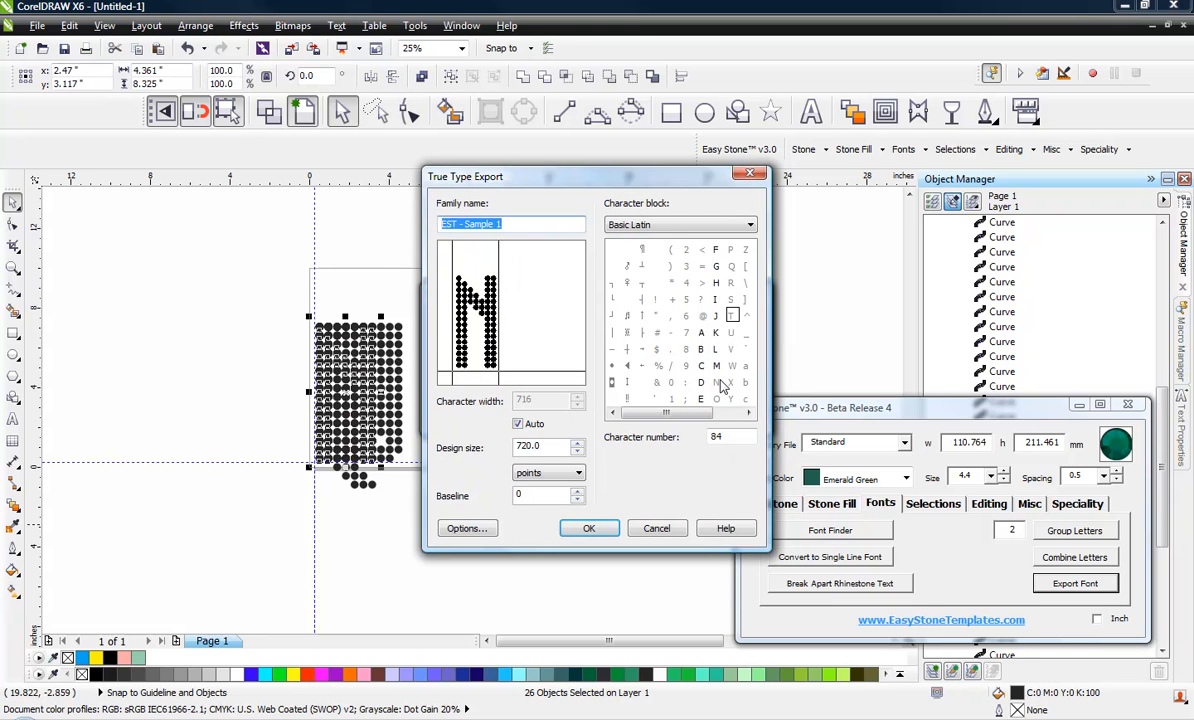
pyautogui.press('Return')
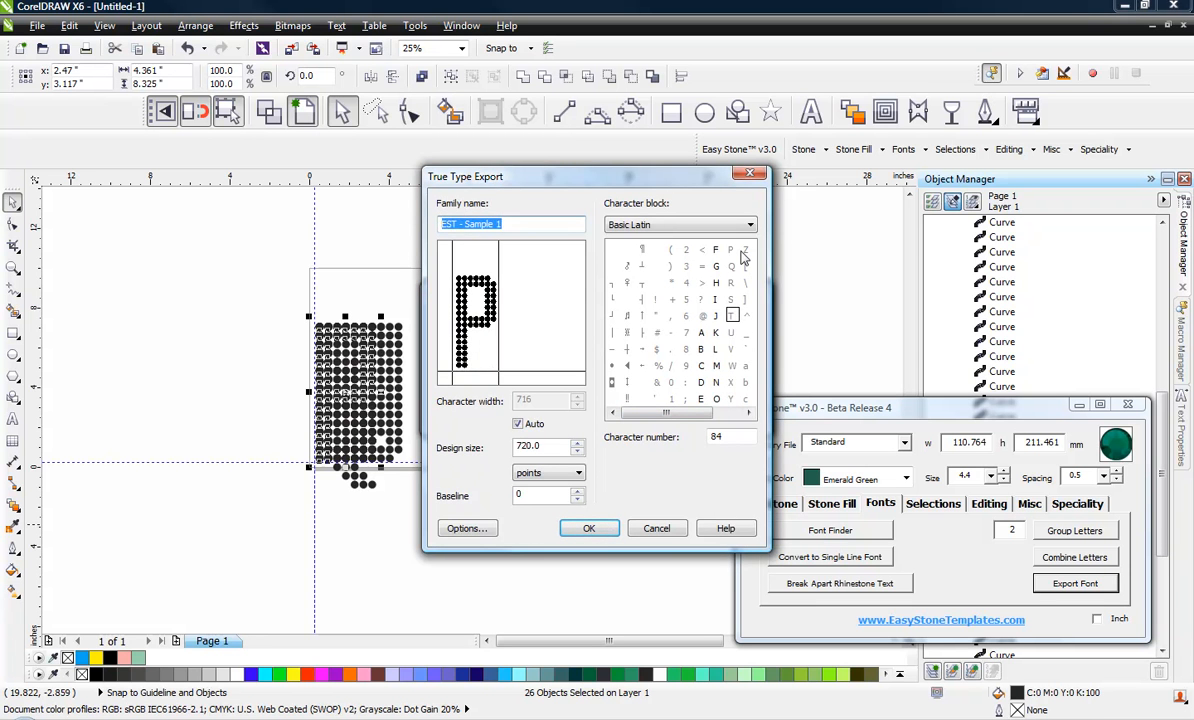
pyautogui.click(588, 528)
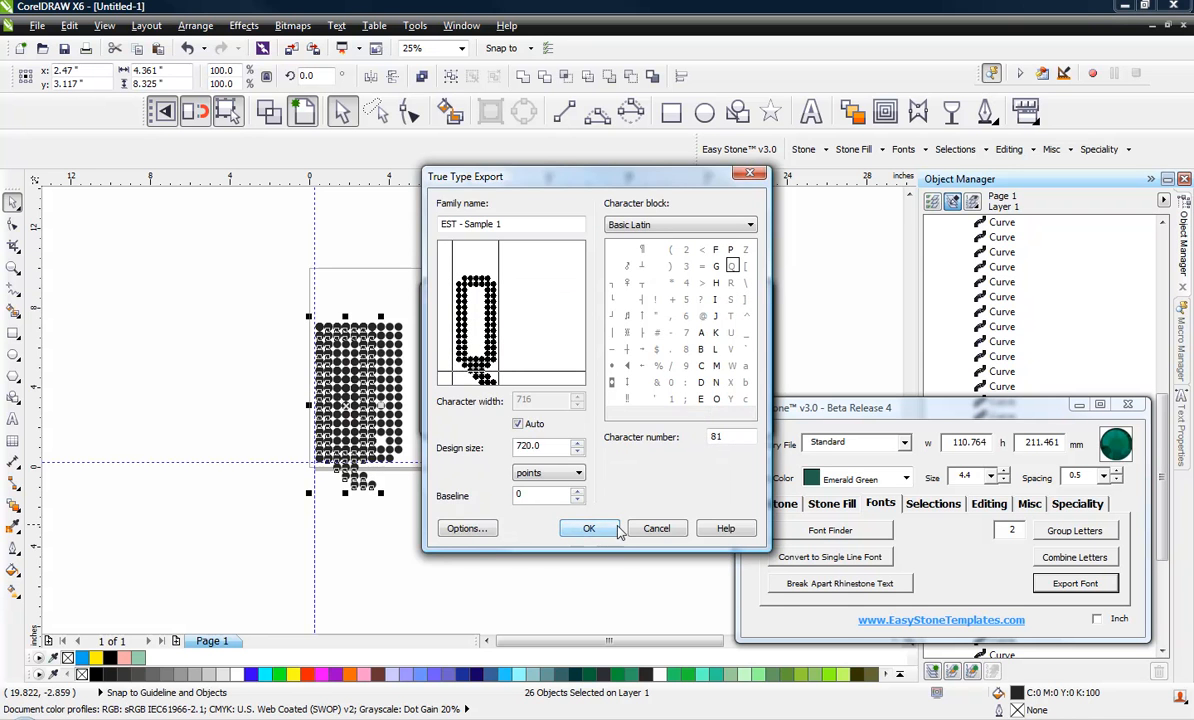
pyautogui.click(614, 528)
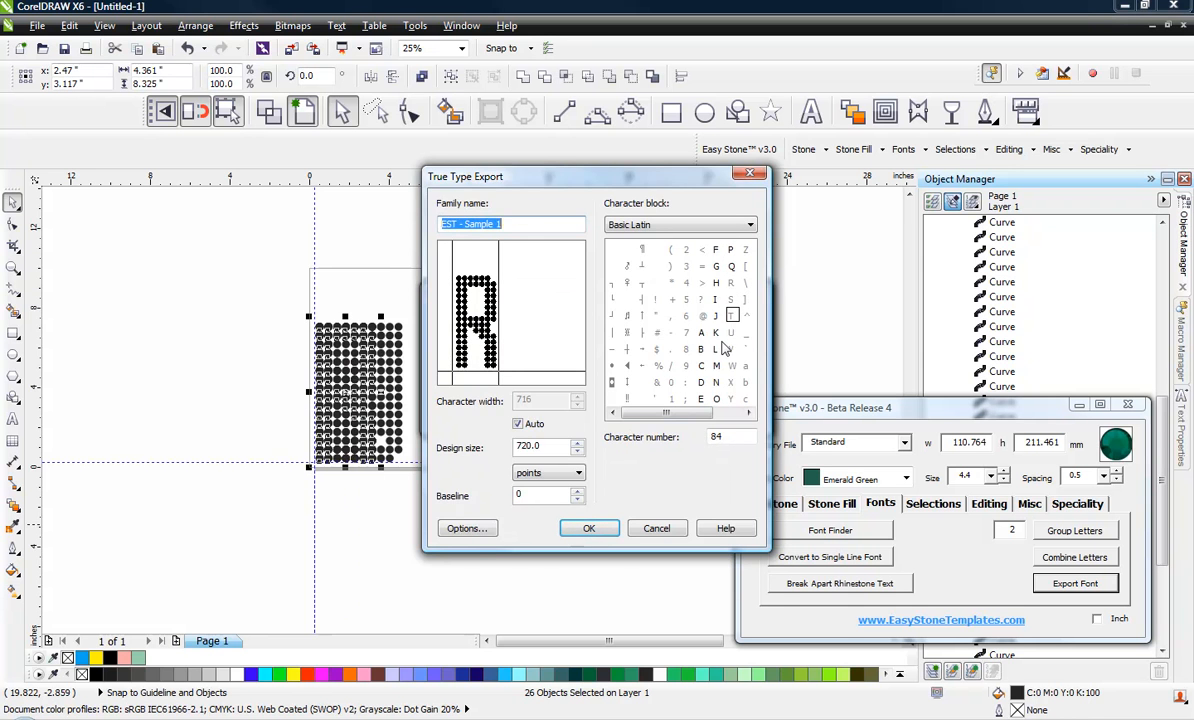
pyautogui.click(590, 527)
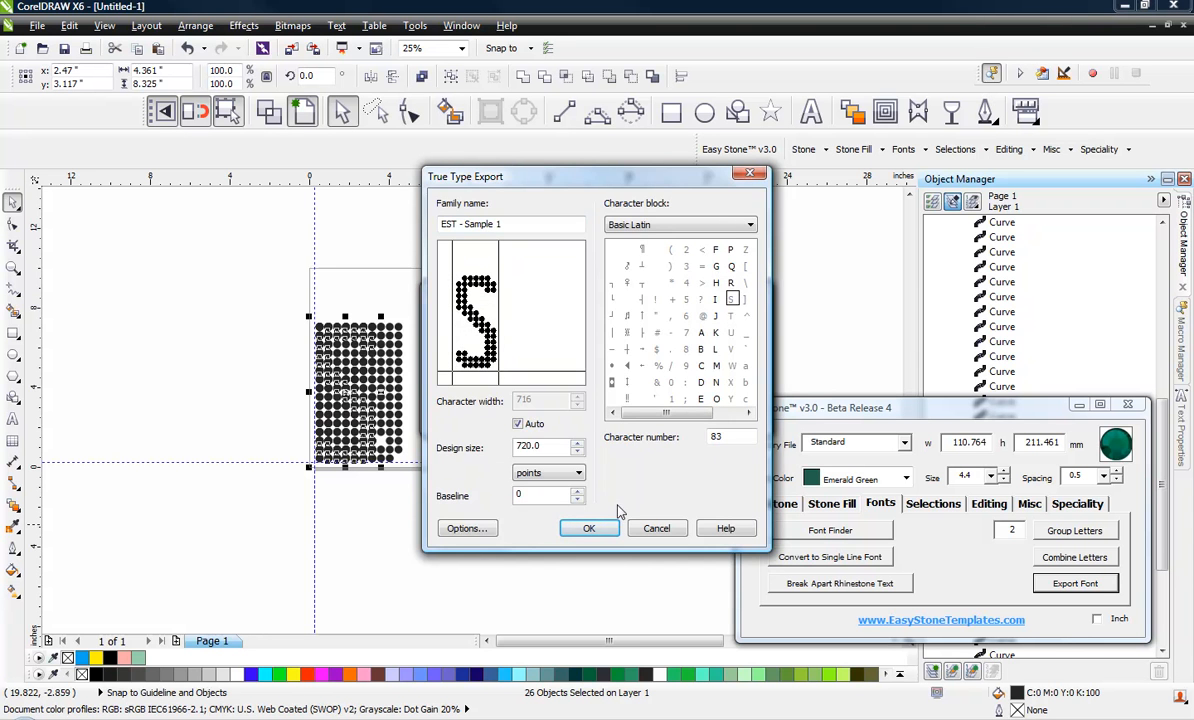
pyautogui.click(600, 528)
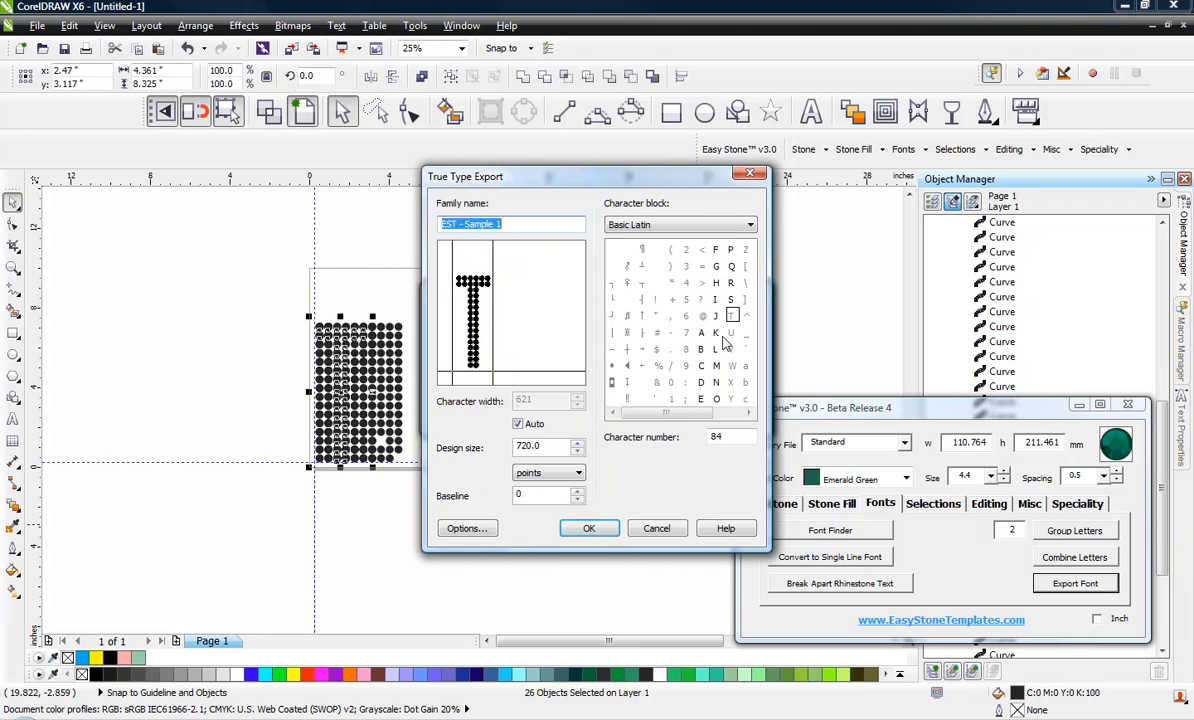
# Export the rhinestone letters T, U, V and W to their matching uppercase character slots in the font
pyautogui.click(583, 527)
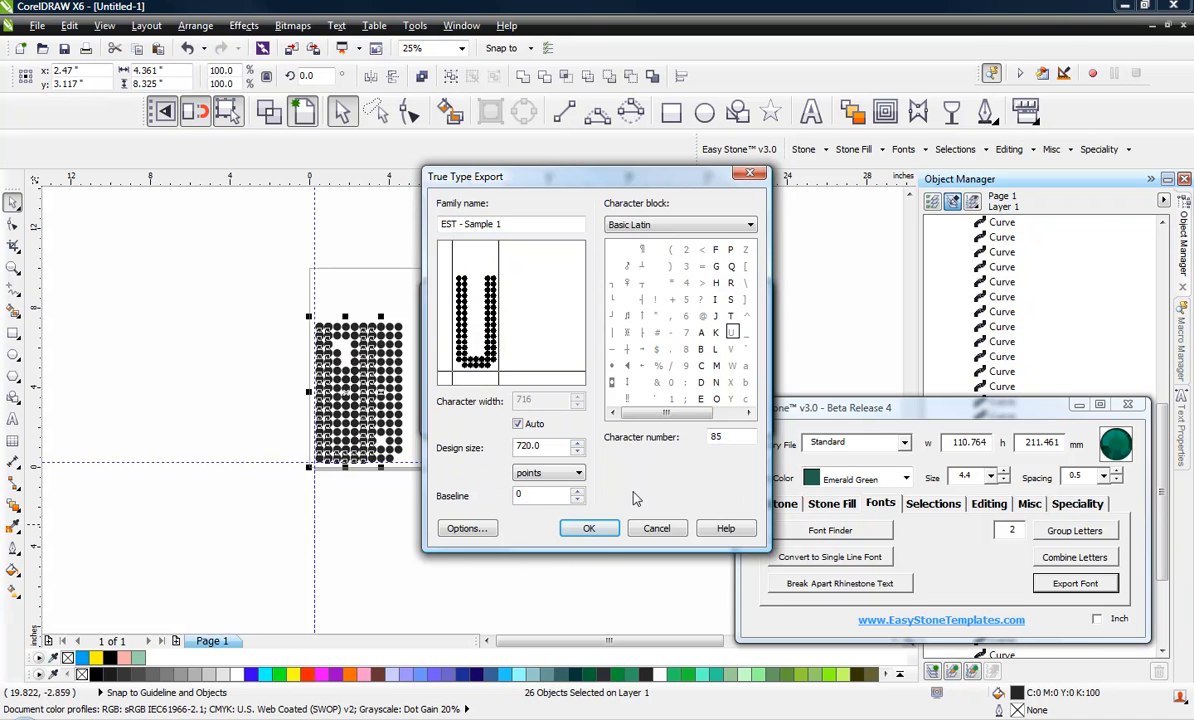
pyautogui.click(588, 527)
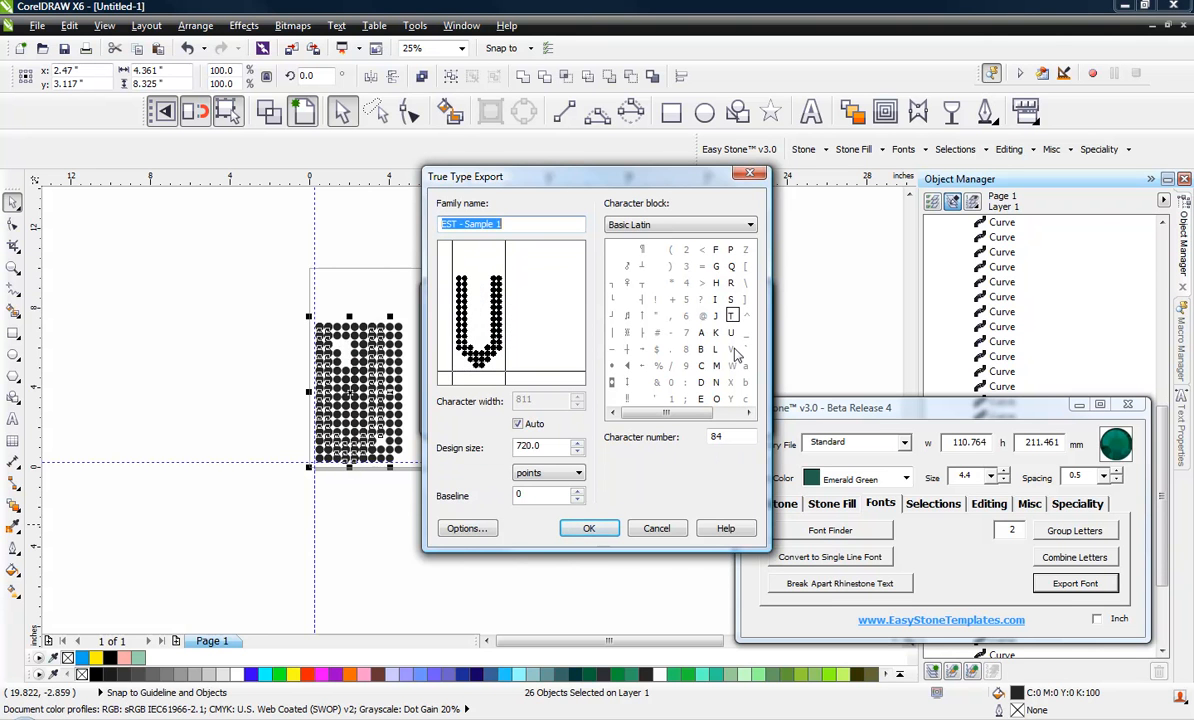
pyautogui.click(733, 349)
pyautogui.click(588, 528)
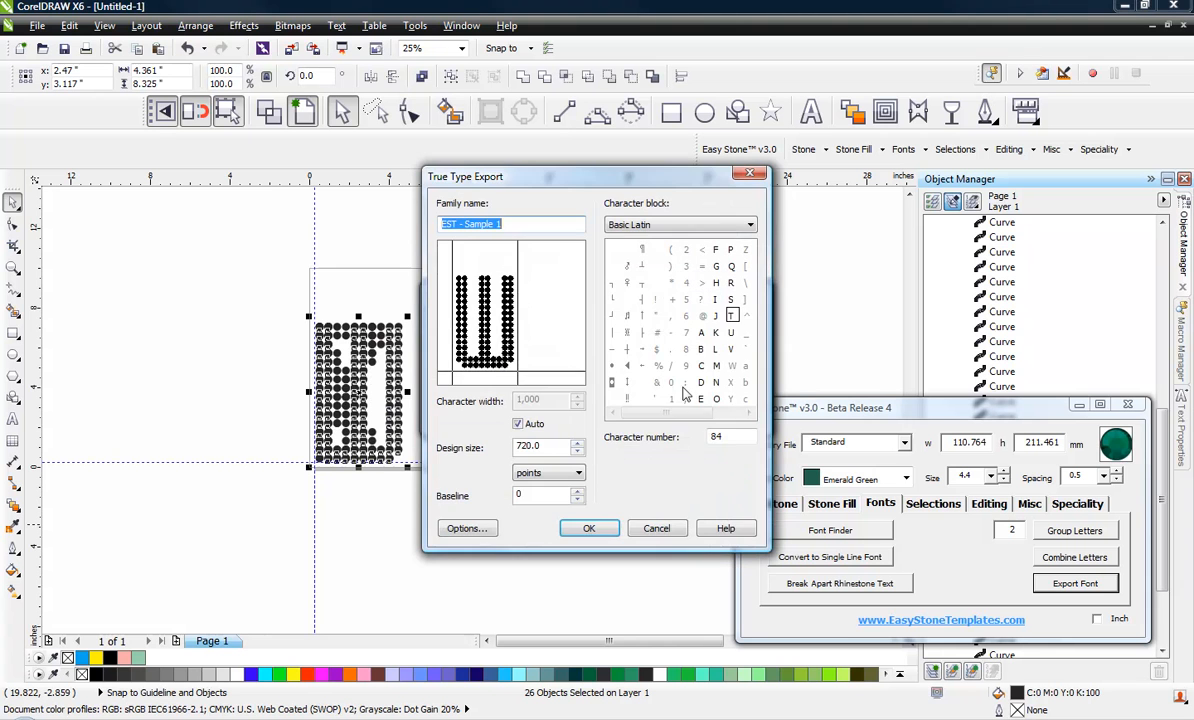
pyautogui.click(733, 368)
pyautogui.press('Return')
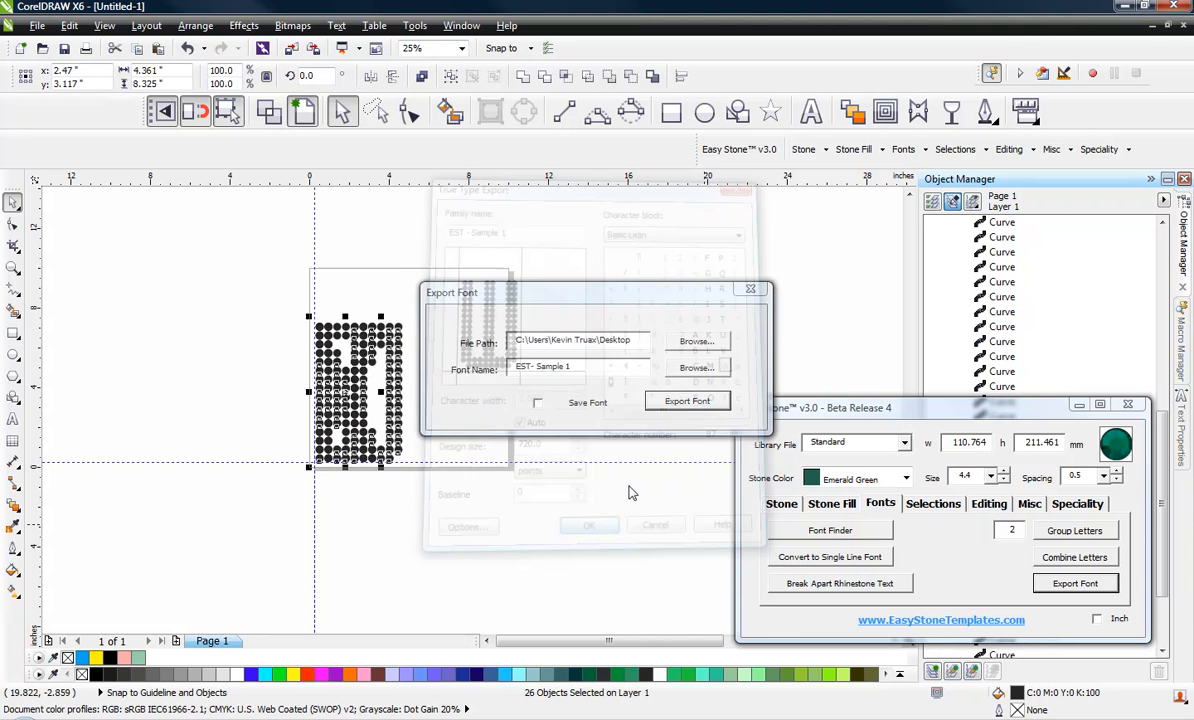
# Assign the last letters X, Y and Z to their matching uppercase characters and finish the font export
pyautogui.click(731, 399)
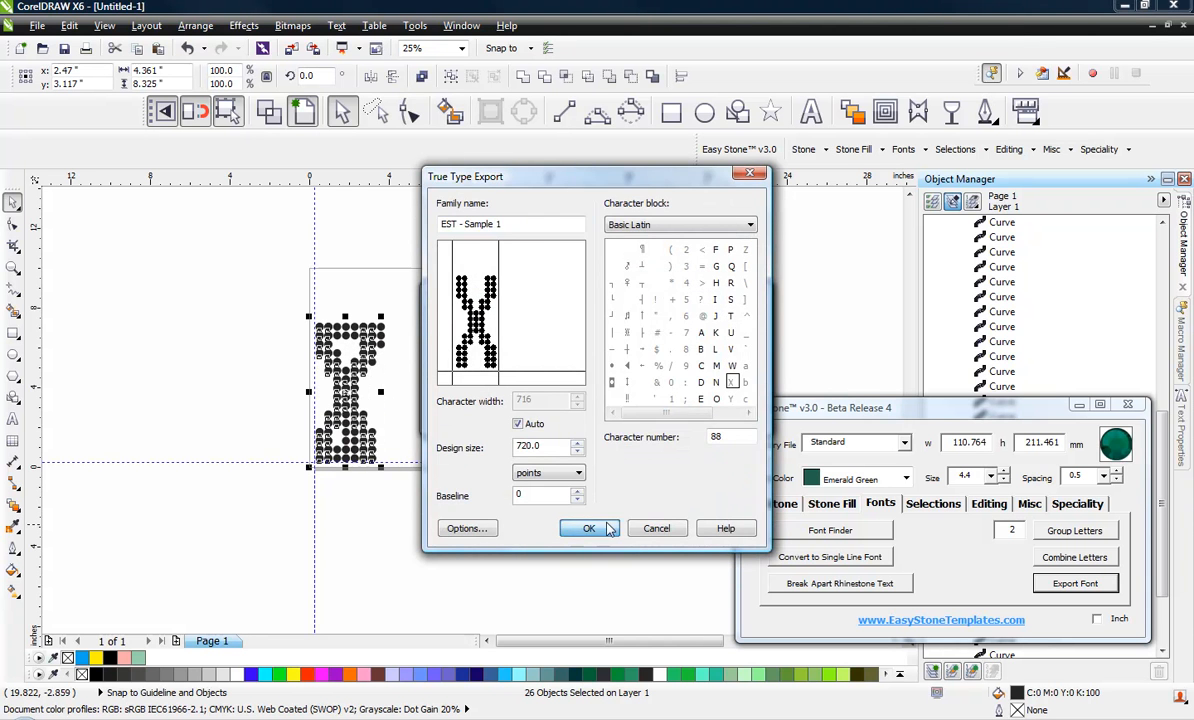
pyautogui.click(598, 527)
pyautogui.click(731, 399)
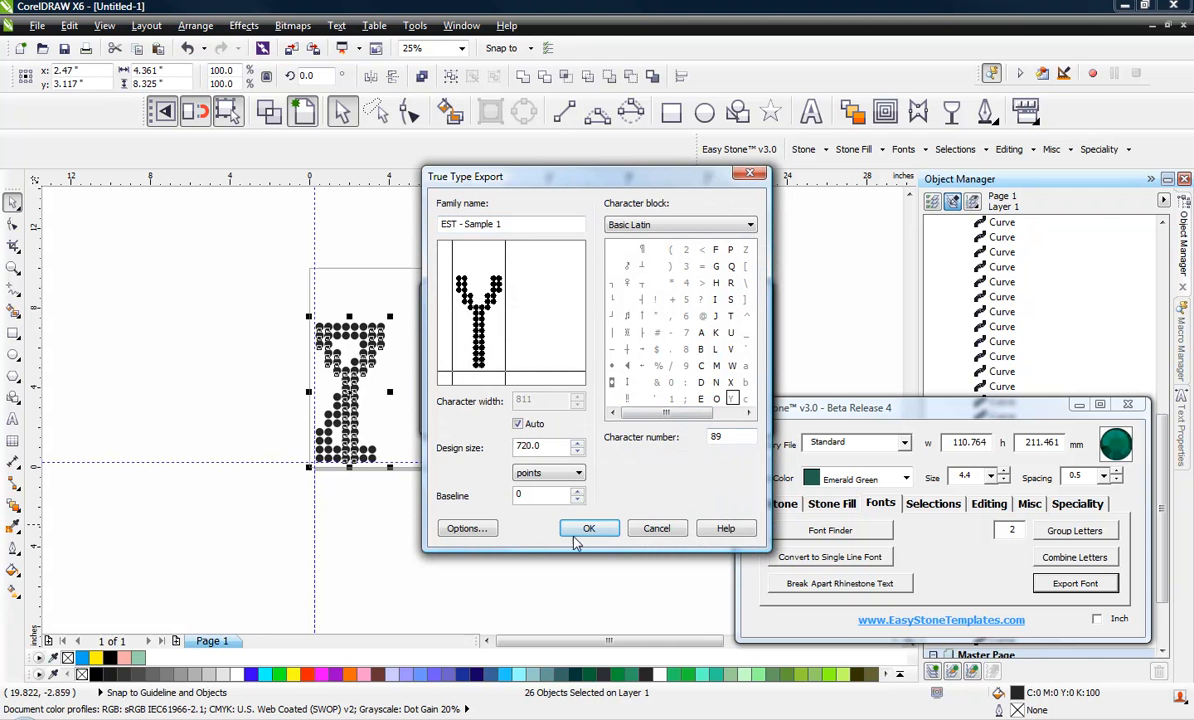
pyautogui.click(587, 530)
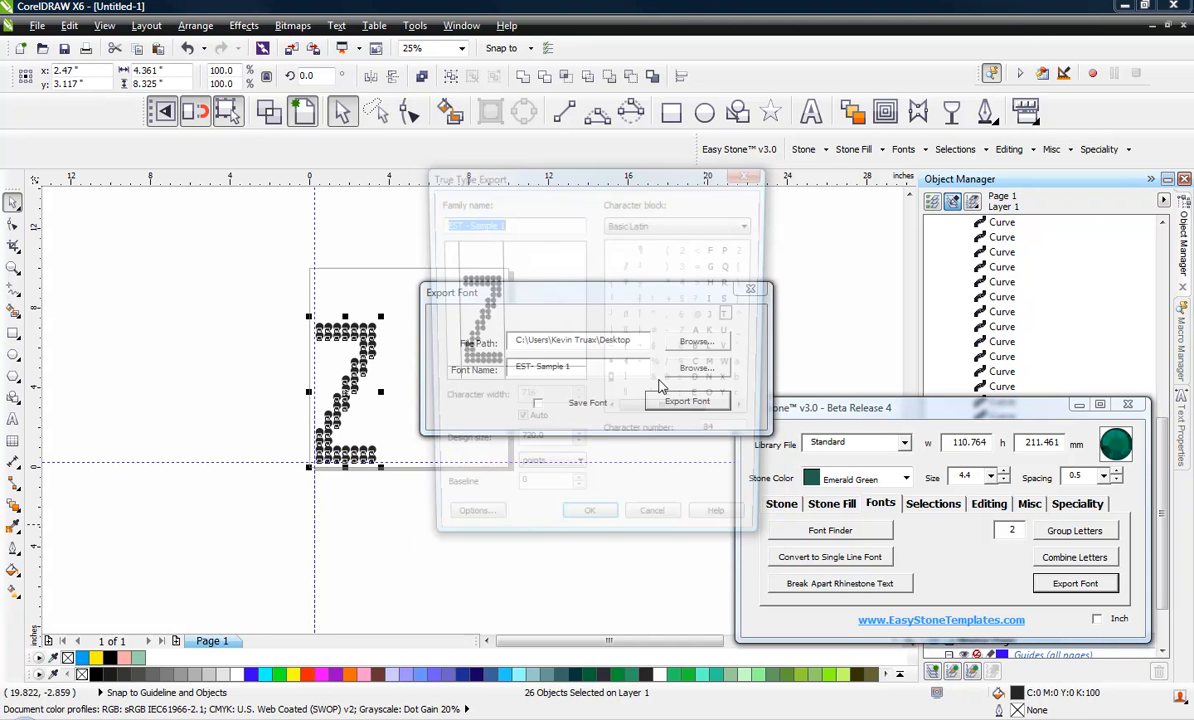
pyautogui.click(748, 252)
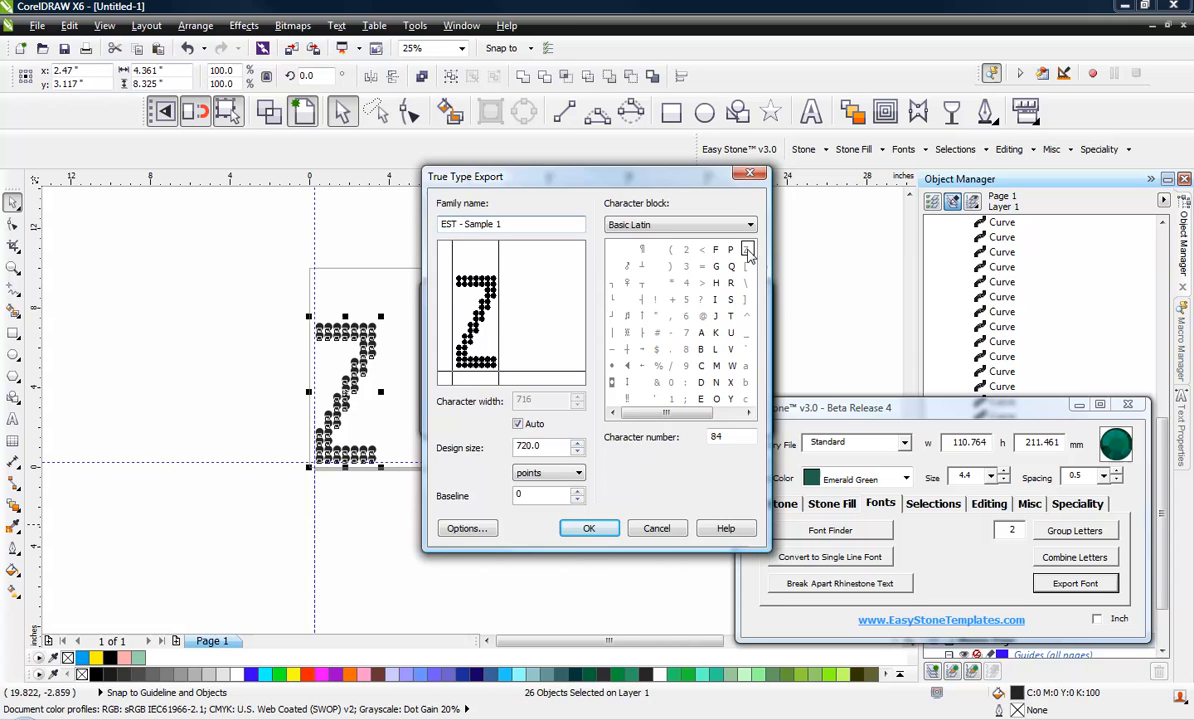
pyautogui.click(595, 527)
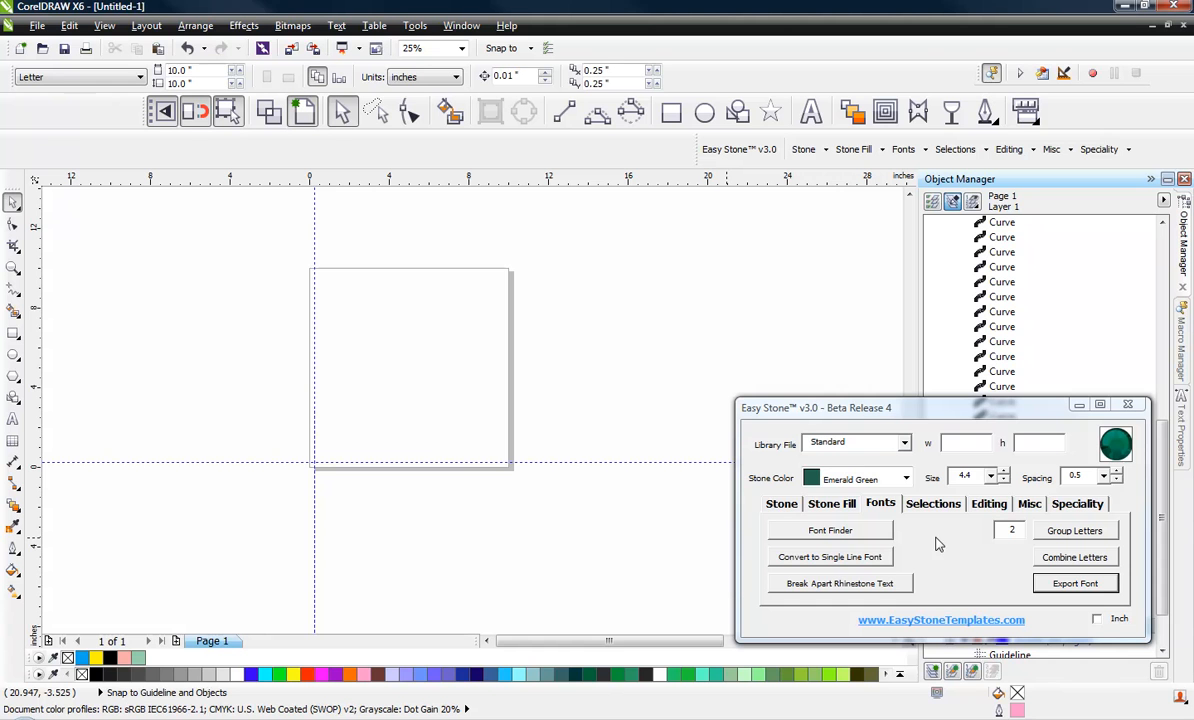
# Open the Easy Stone Font Finder and reposition its window away from the drawing page
pyautogui.click(808, 535)
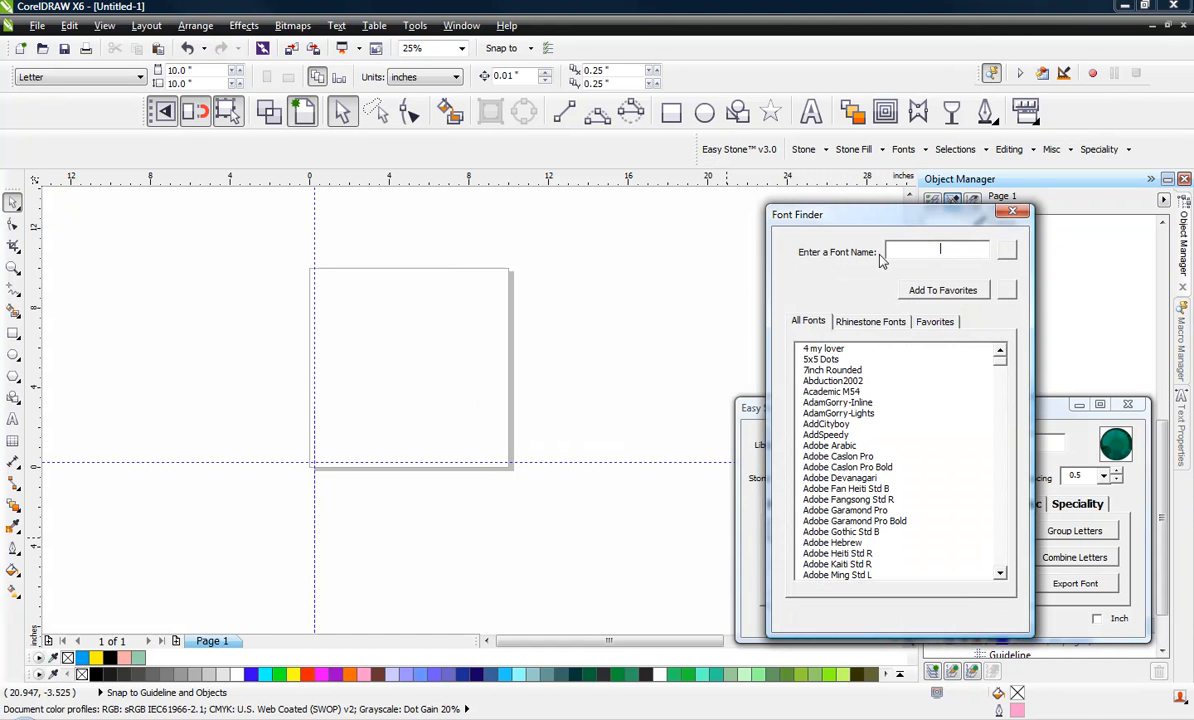
pyautogui.moveTo(912, 220); pyautogui.dragTo(993, 174)
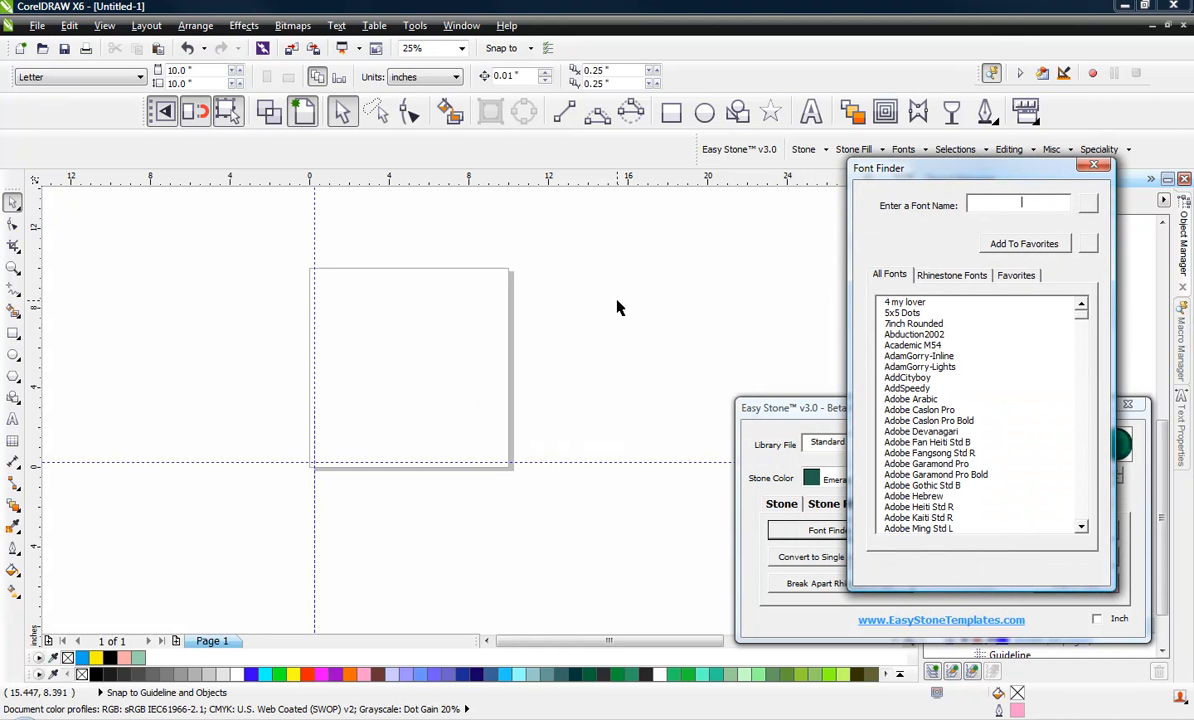
pyautogui.moveTo(1001, 174); pyautogui.dragTo(986, 178)
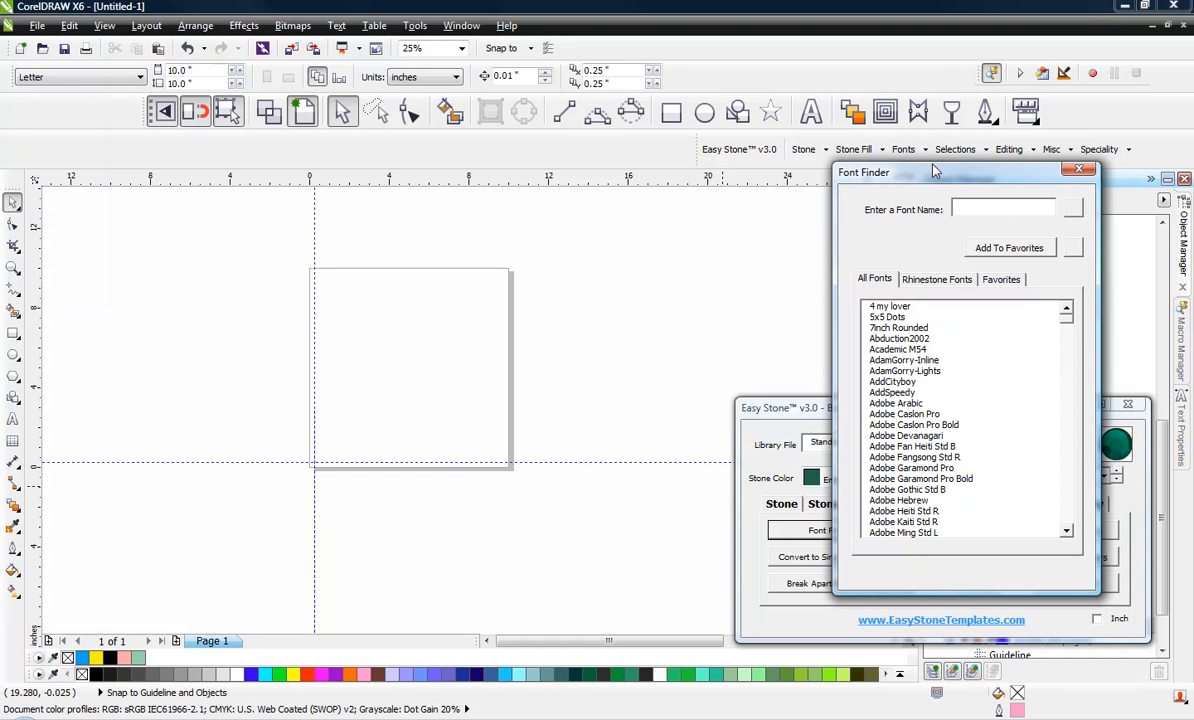
pyautogui.moveTo(925, 174)
pyautogui.mouseDown()
pyautogui.moveTo(917, 181)
pyautogui.moveTo(931, 178)
pyautogui.mouseUp()
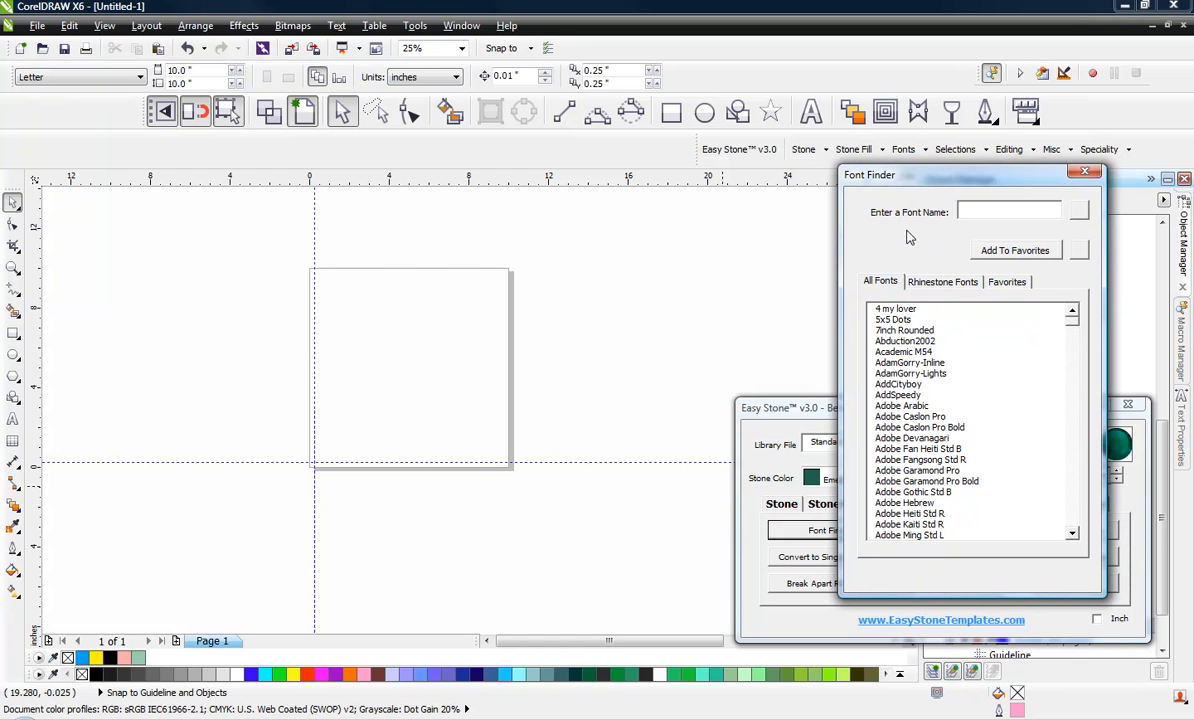
# Add the artistic text BASEBALL across the page, enlarged to about 17.36 inches wide, with the Font Finder window clear of it
pyautogui.moveTo(933, 178); pyautogui.dragTo(926, 188)
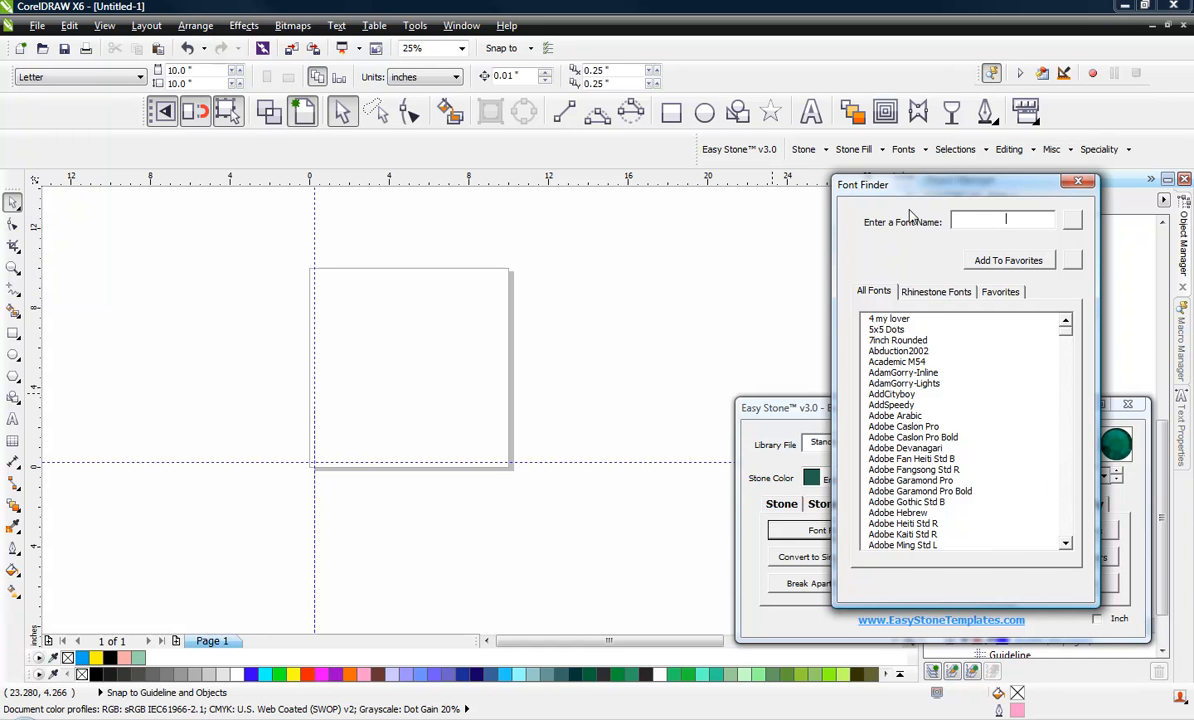
pyautogui.moveTo(861, 183); pyautogui.dragTo(951, 208)
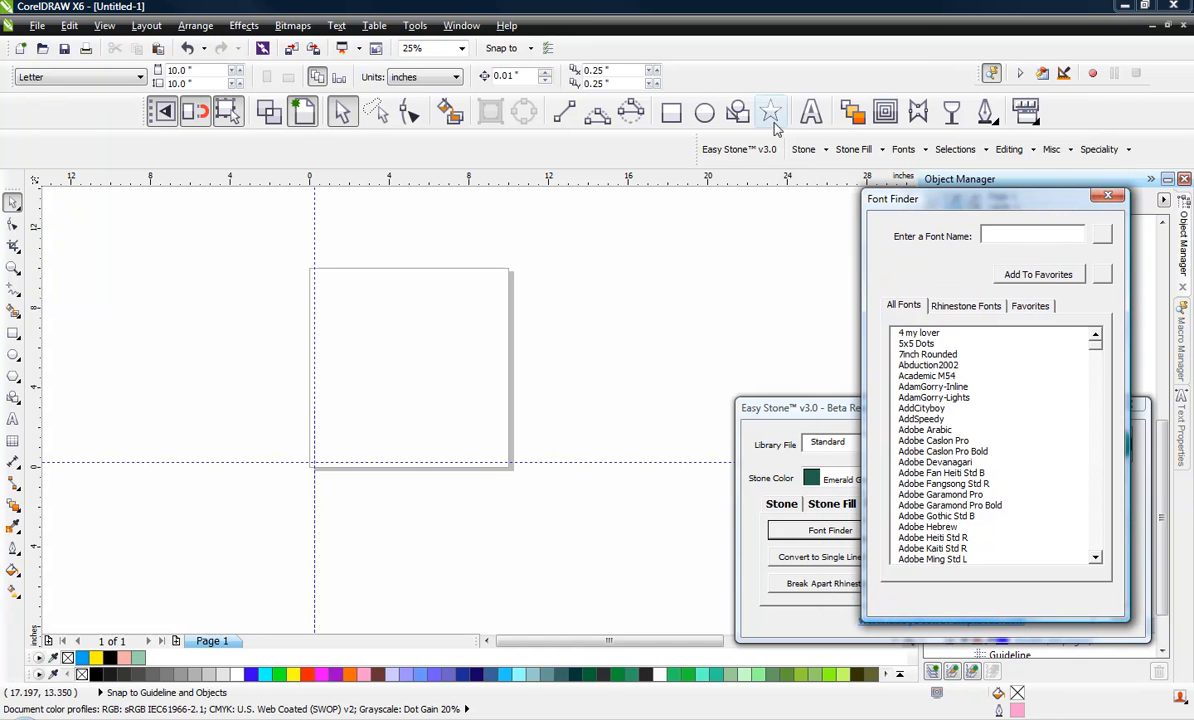
pyautogui.click(810, 111)
pyautogui.click(444, 328)
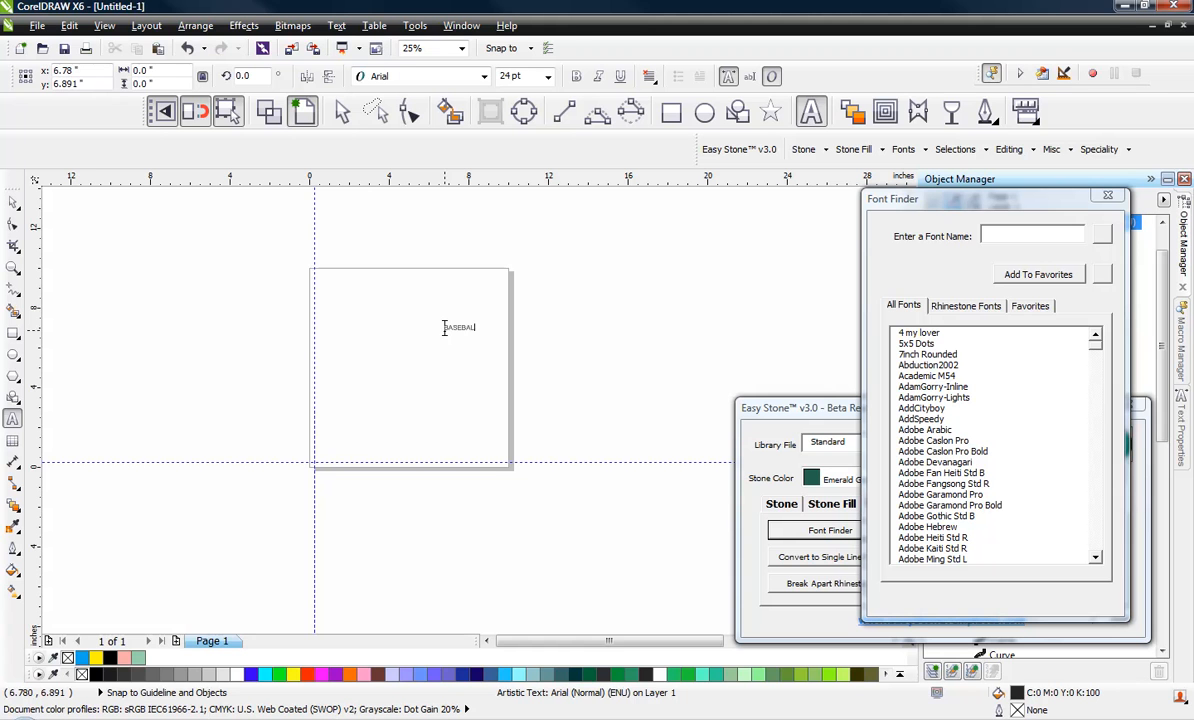
pyautogui.hotkey('ctrl', 'space')
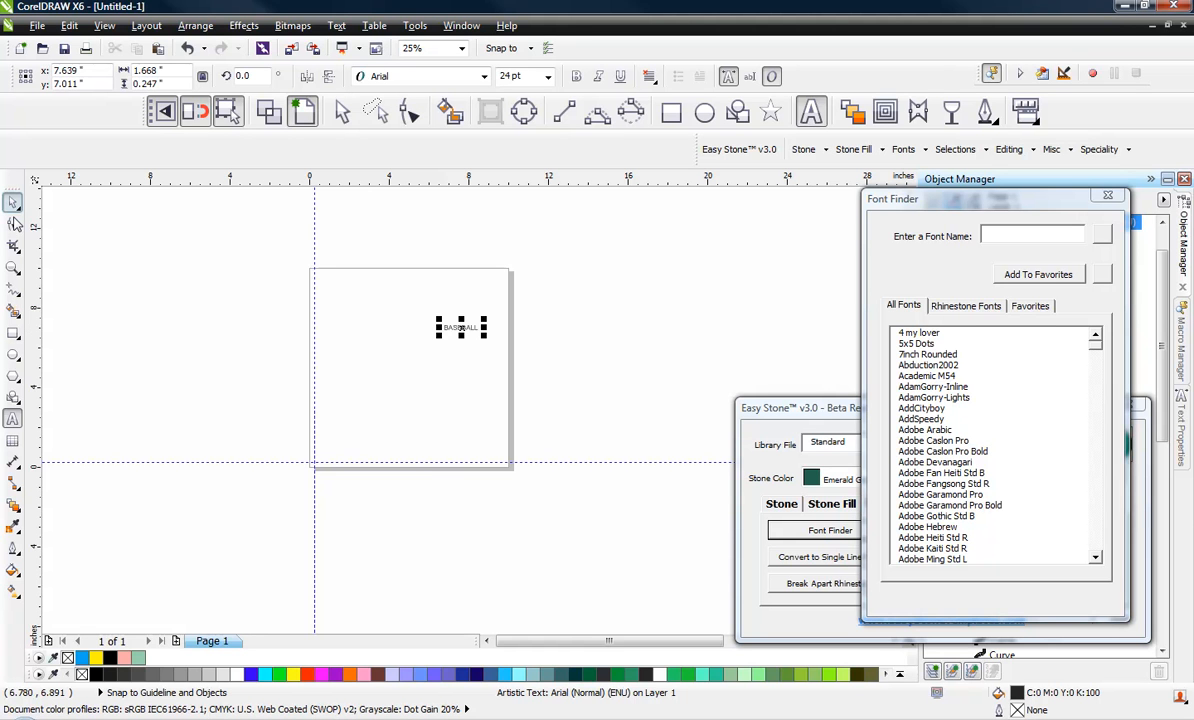
pyautogui.moveTo(437, 337); pyautogui.dragTo(128, 480)
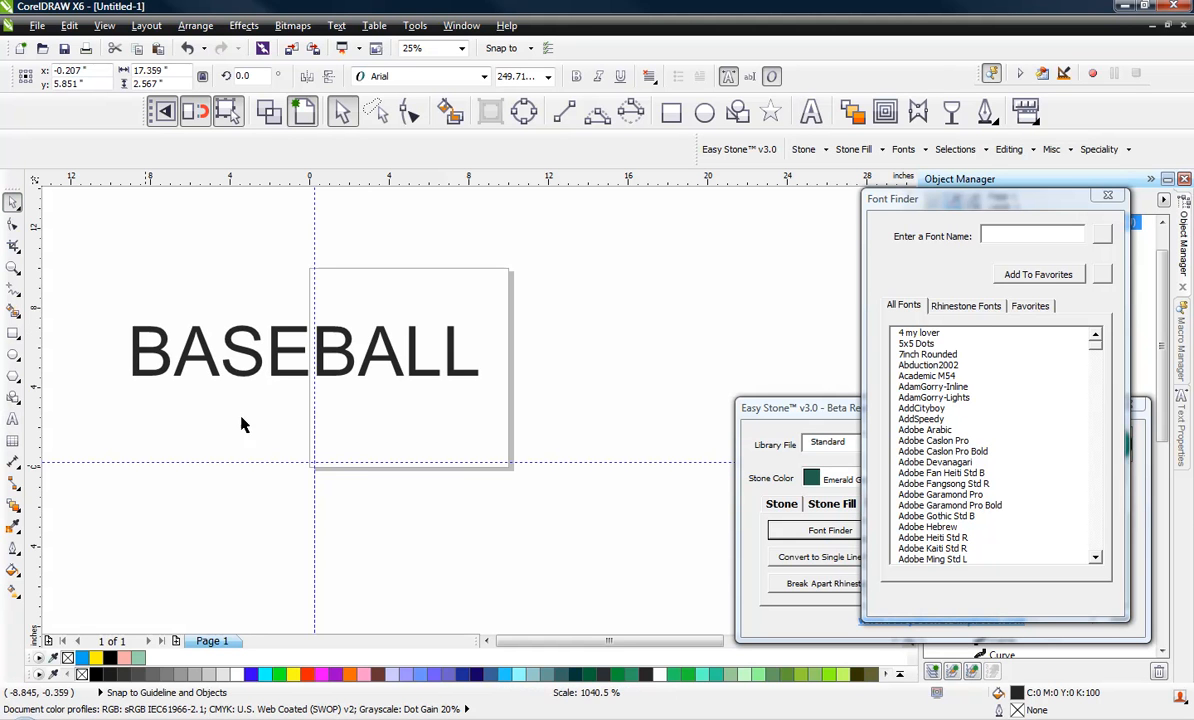
pyautogui.moveTo(371, 362); pyautogui.dragTo(503, 385)
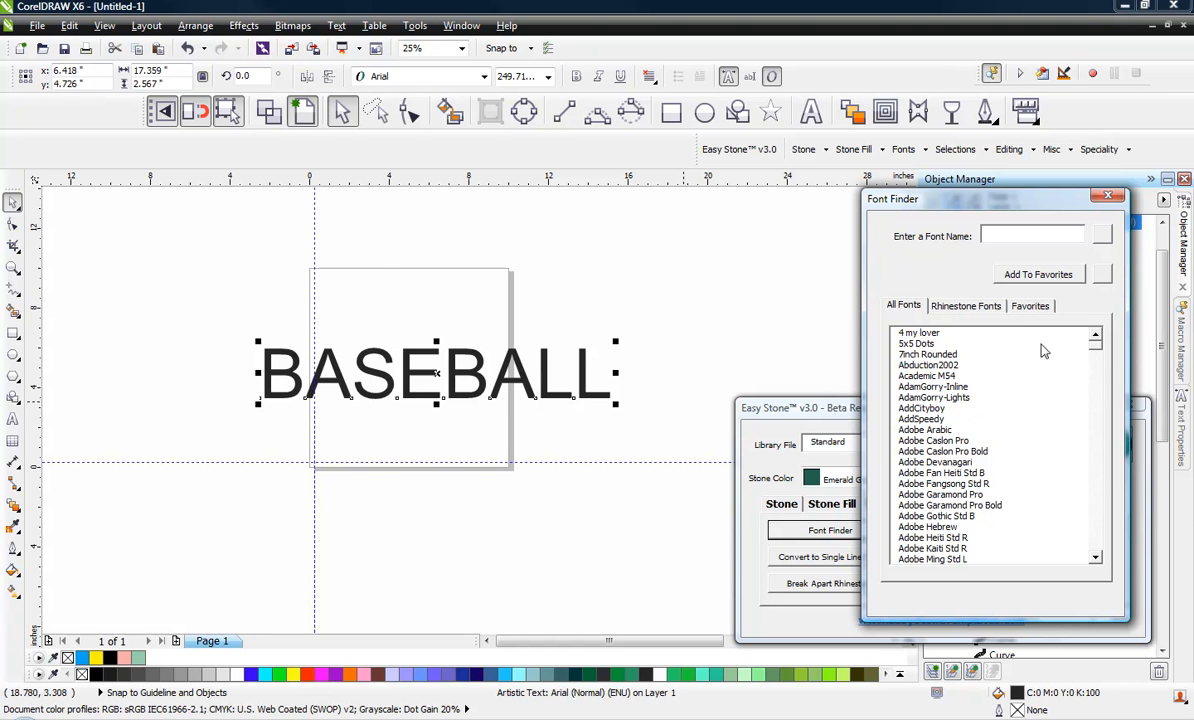
# Switch the Font Finder to its rhinestone fonts and look through the list
pyautogui.moveTo(1093, 343)
pyautogui.mouseDown()
pyautogui.moveTo(1092, 555)
pyautogui.moveTo(1092, 330)
pyautogui.mouseUp()
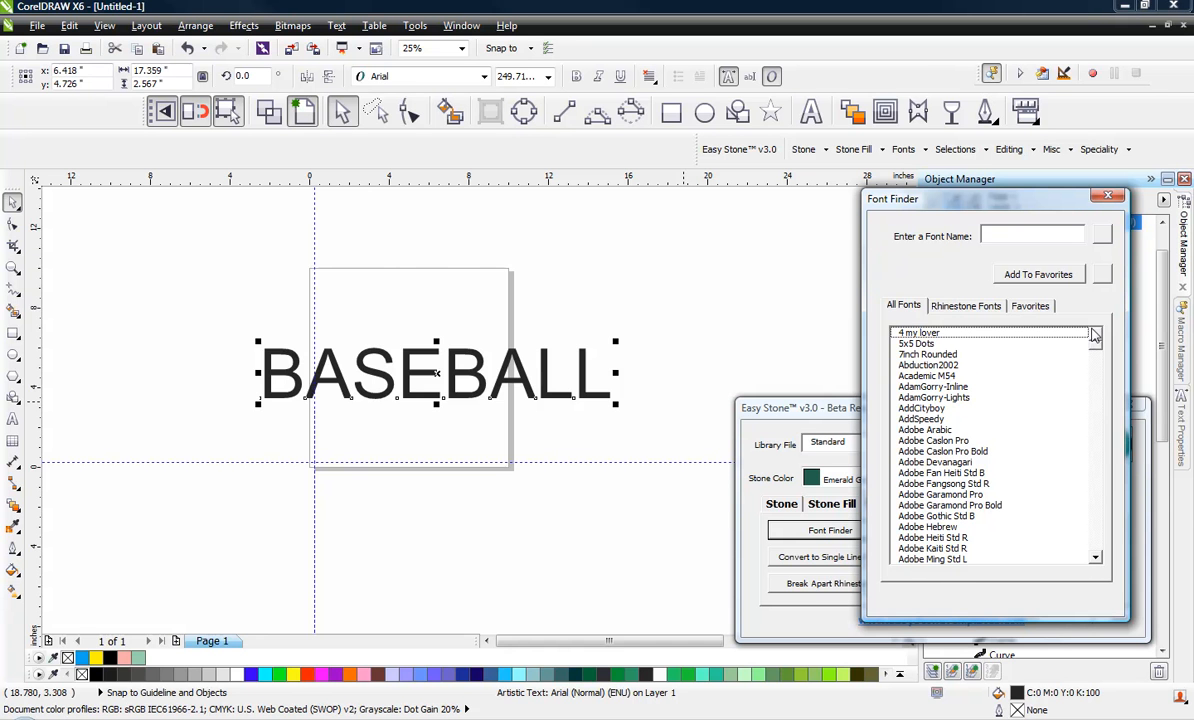
pyautogui.click(976, 309)
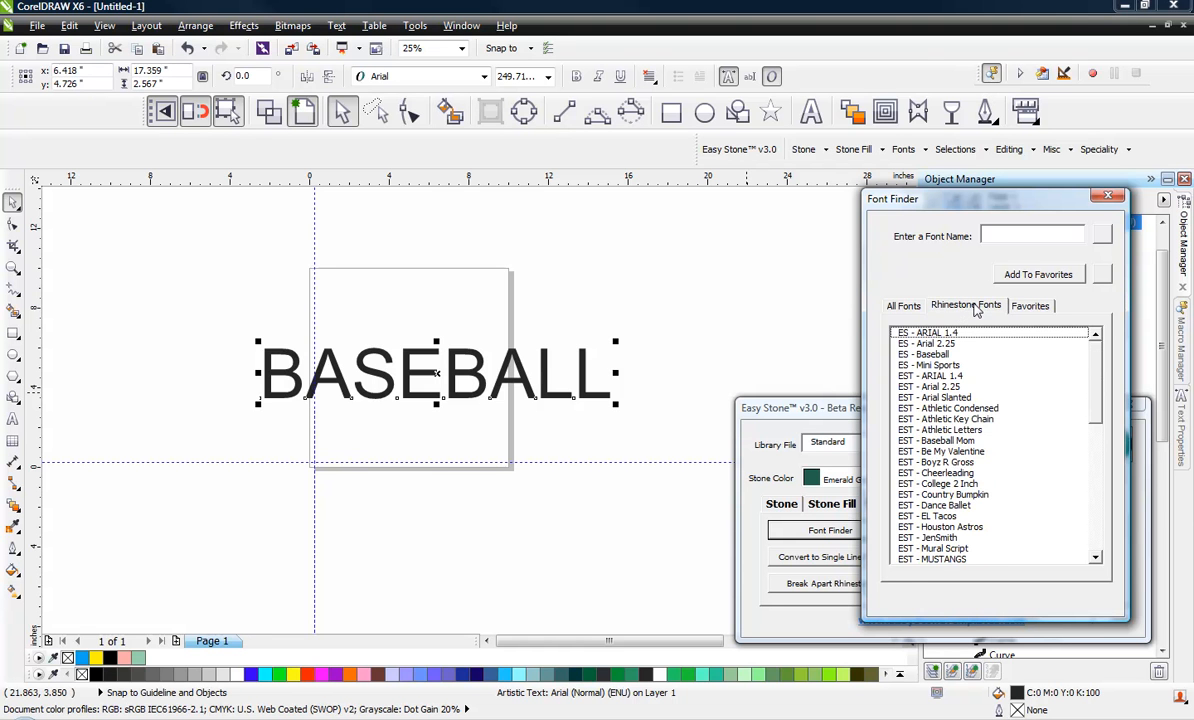
pyautogui.moveTo(1099, 382); pyautogui.dragTo(1094, 356)
pyautogui.moveTo(1097, 372); pyautogui.dragTo(1100, 445)
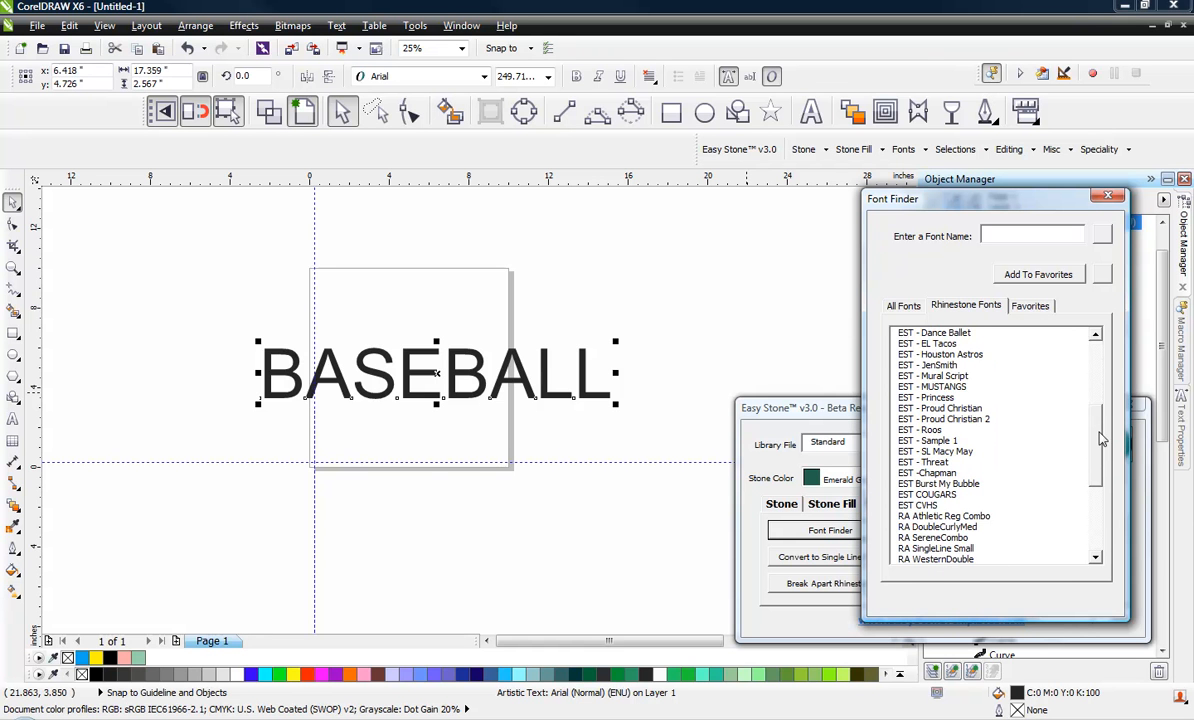
pyautogui.click(957, 318)
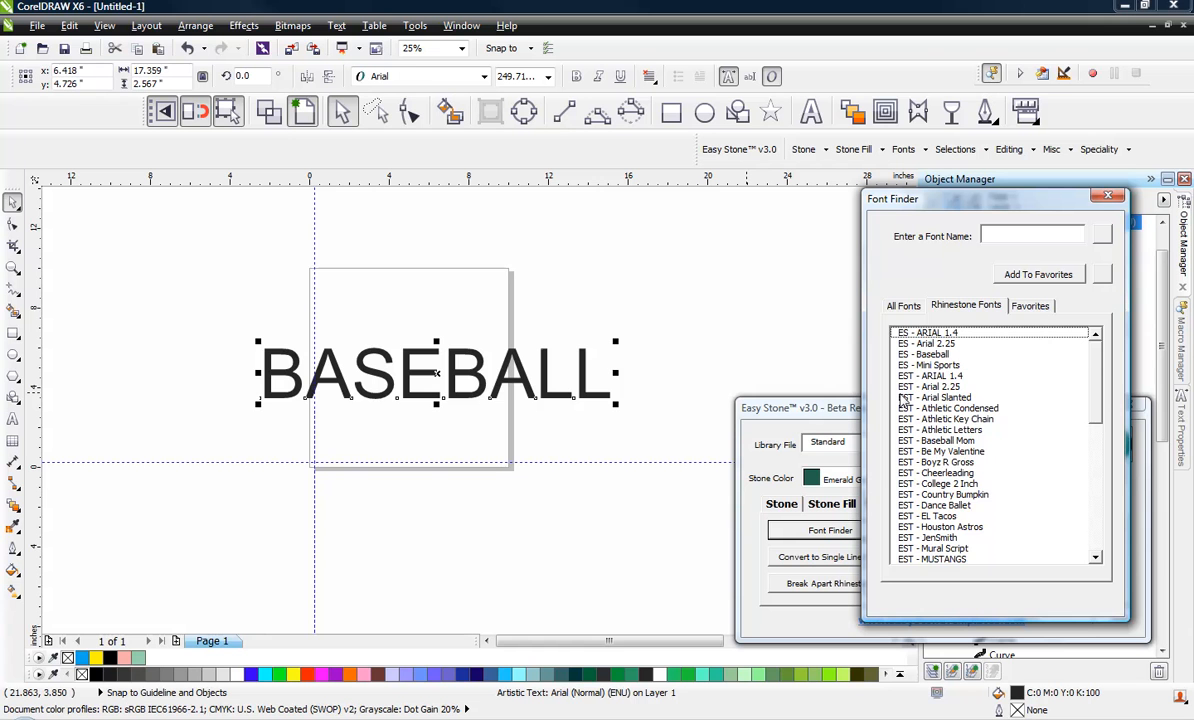
pyautogui.moveTo(1104, 370); pyautogui.dragTo(1105, 450)
# Preview the BASEBALL text in RA Athletic Reg Combo, DoubleCurlyMed, SereneCombo, SingleLine Small and WesternDouble
pyautogui.click(905, 462)
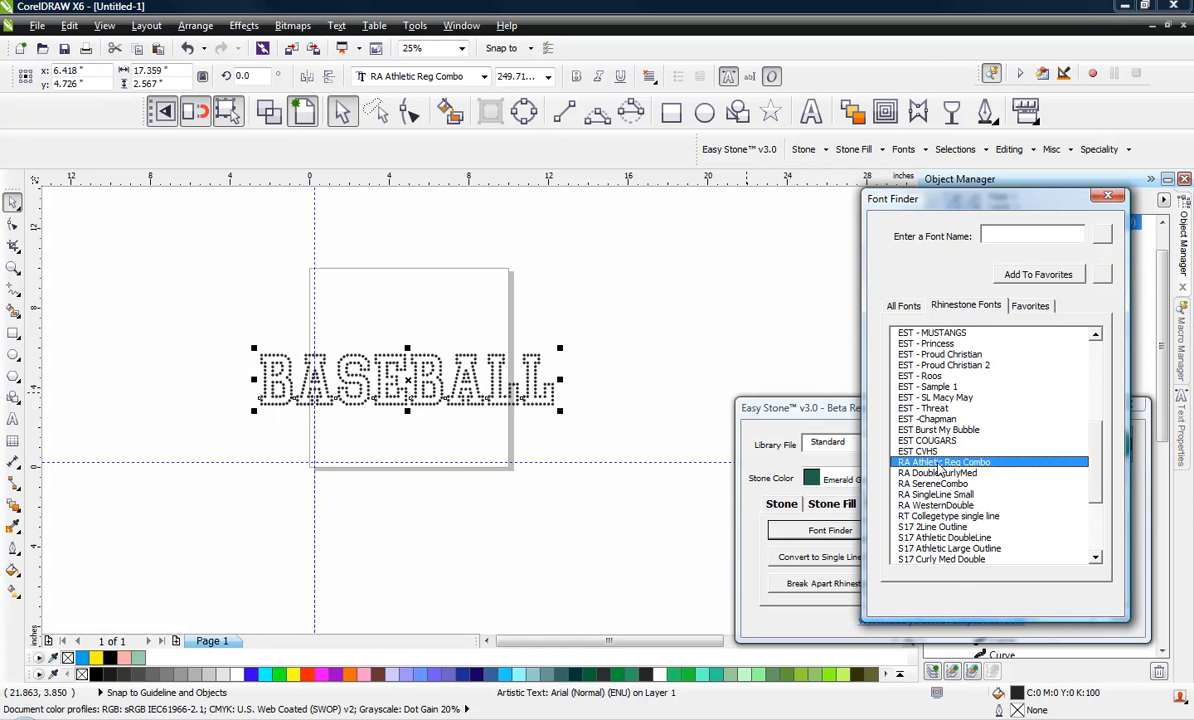
pyautogui.click(930, 473)
pyautogui.click(931, 484)
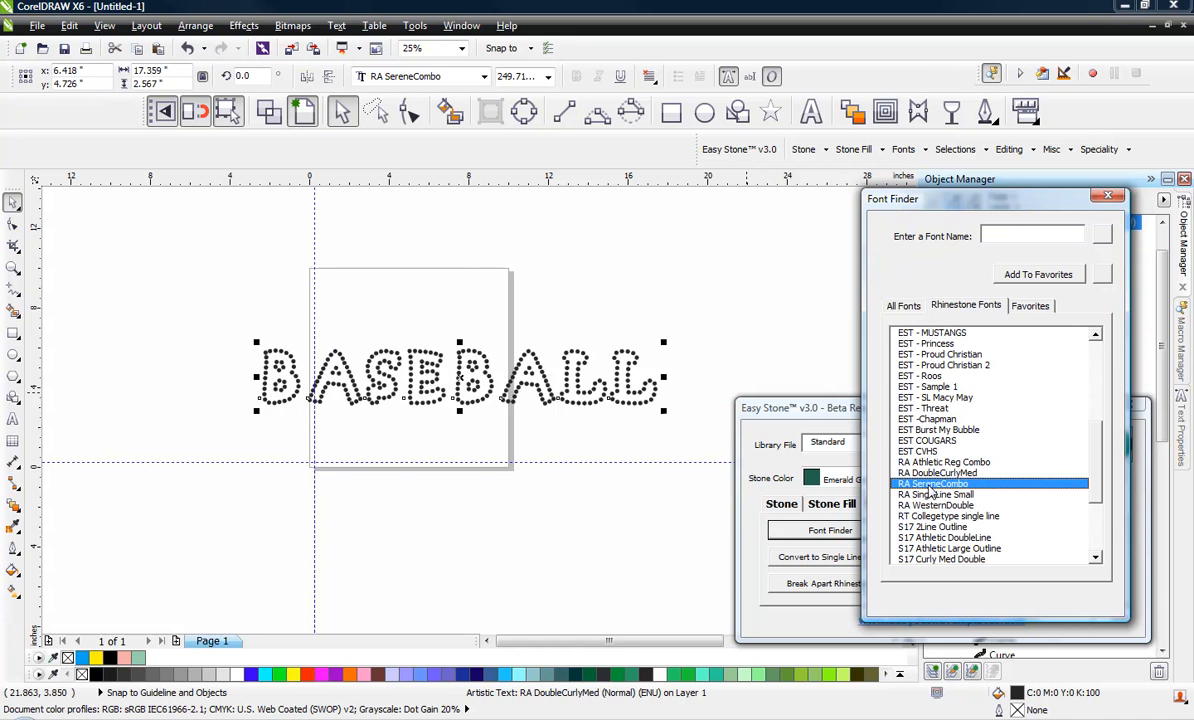
pyautogui.click(932, 495)
pyautogui.click(931, 506)
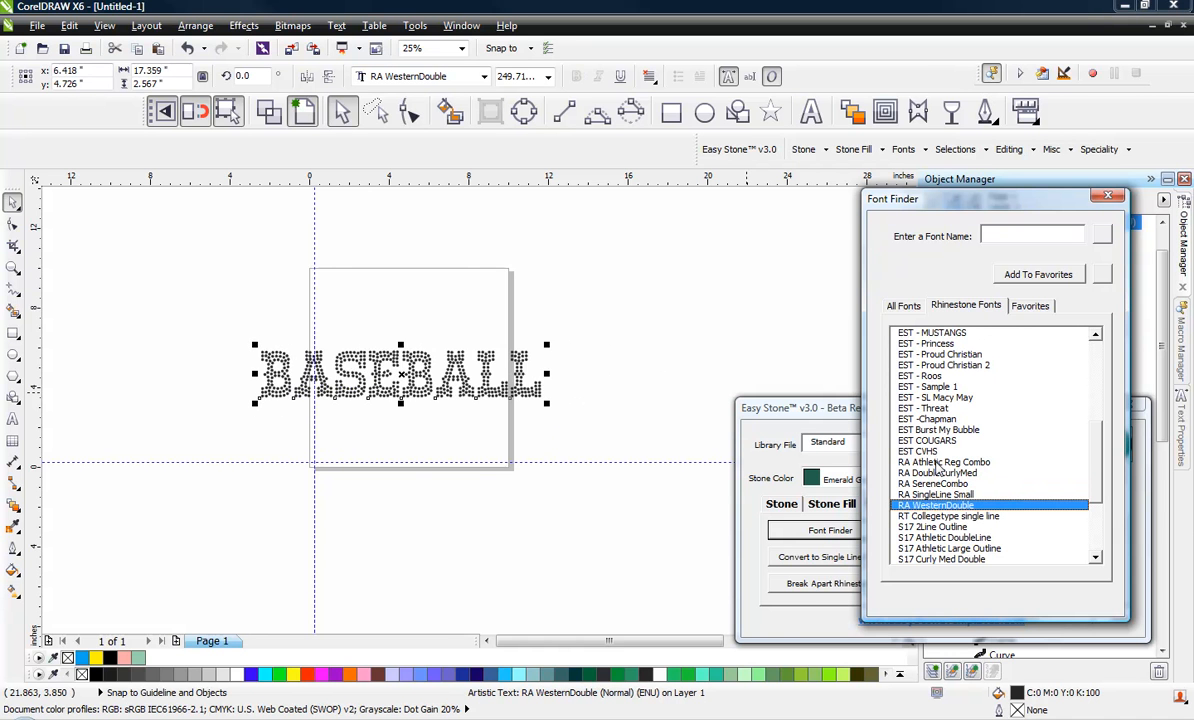
# Compare the RA rhinestone fonts on the BASEBALL text again, ending on RA Athletic Reg Combo
pyautogui.click(938, 463)
pyautogui.click(930, 473)
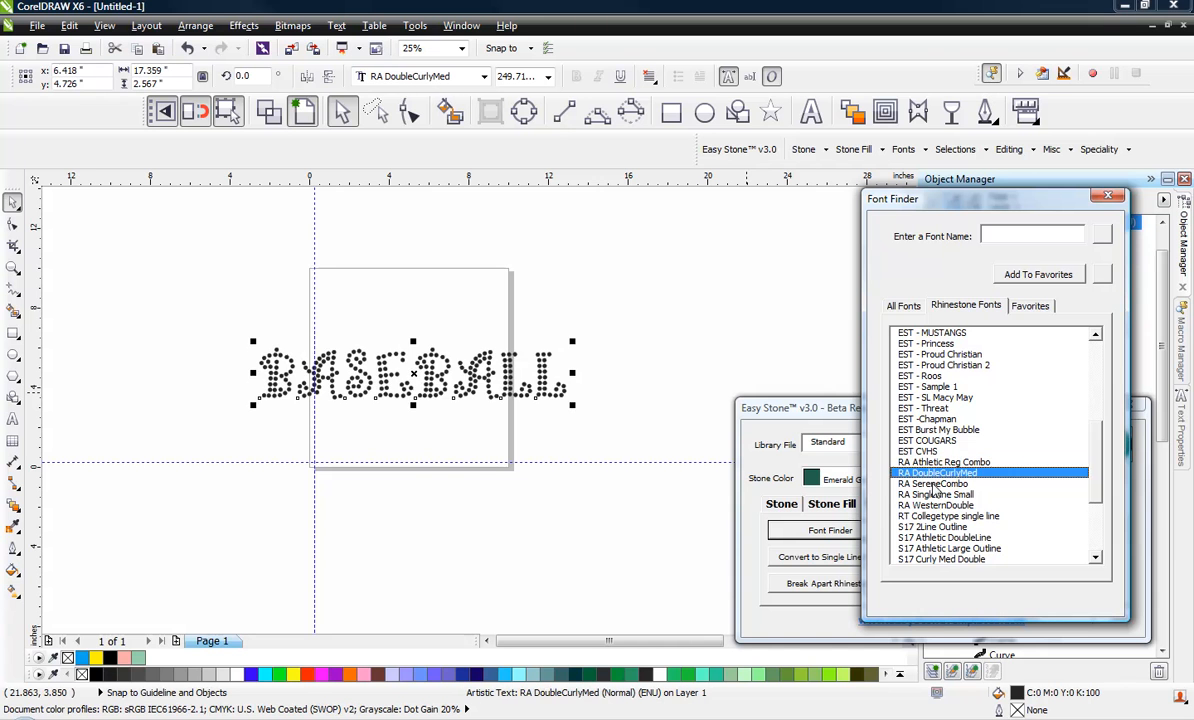
pyautogui.click(932, 495)
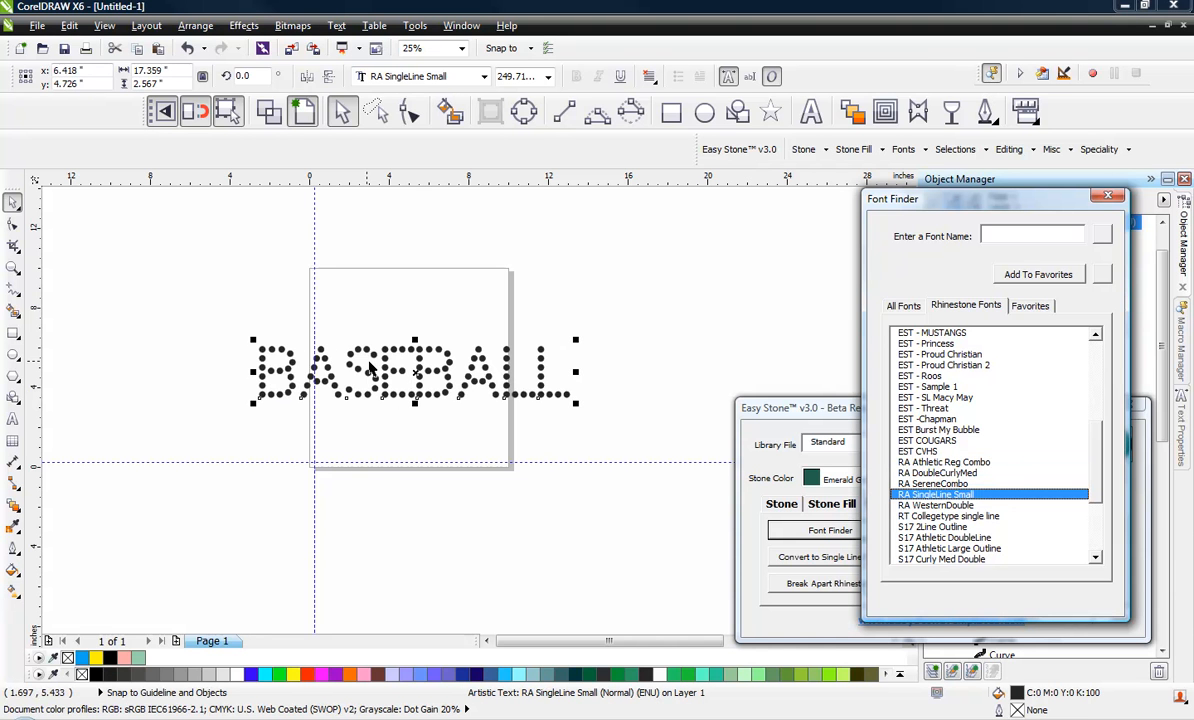
pyautogui.click(912, 505)
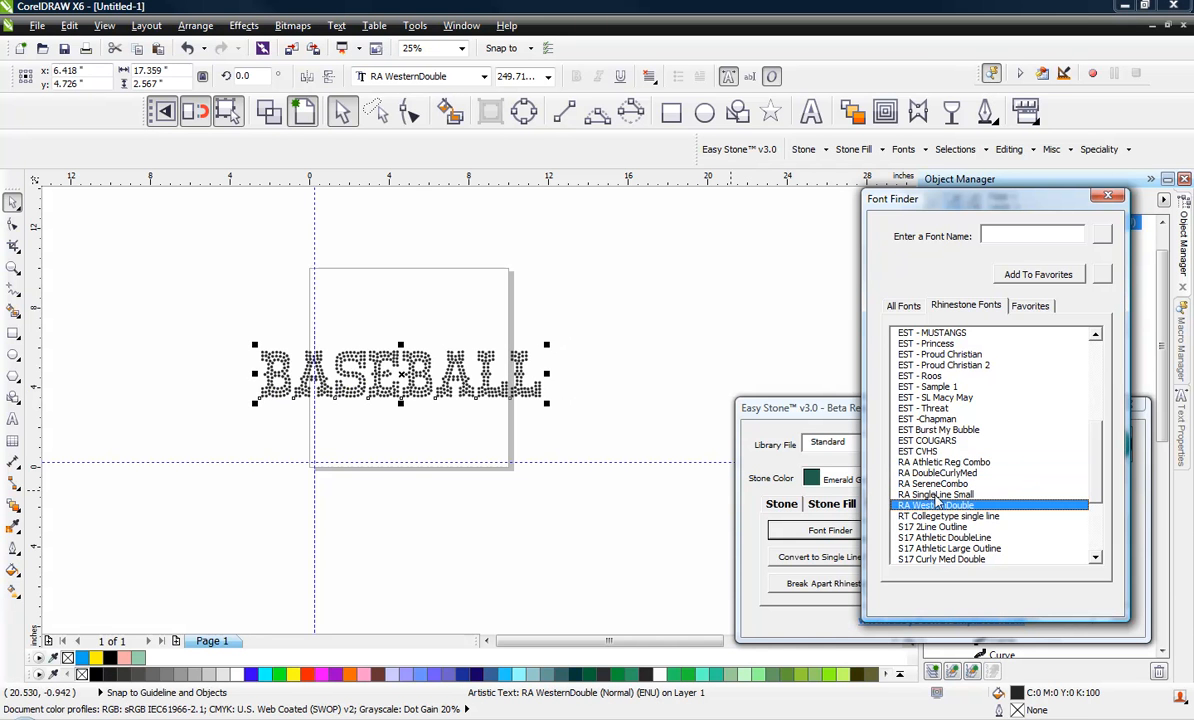
pyautogui.click(920, 495)
pyautogui.click(945, 484)
pyautogui.click(940, 462)
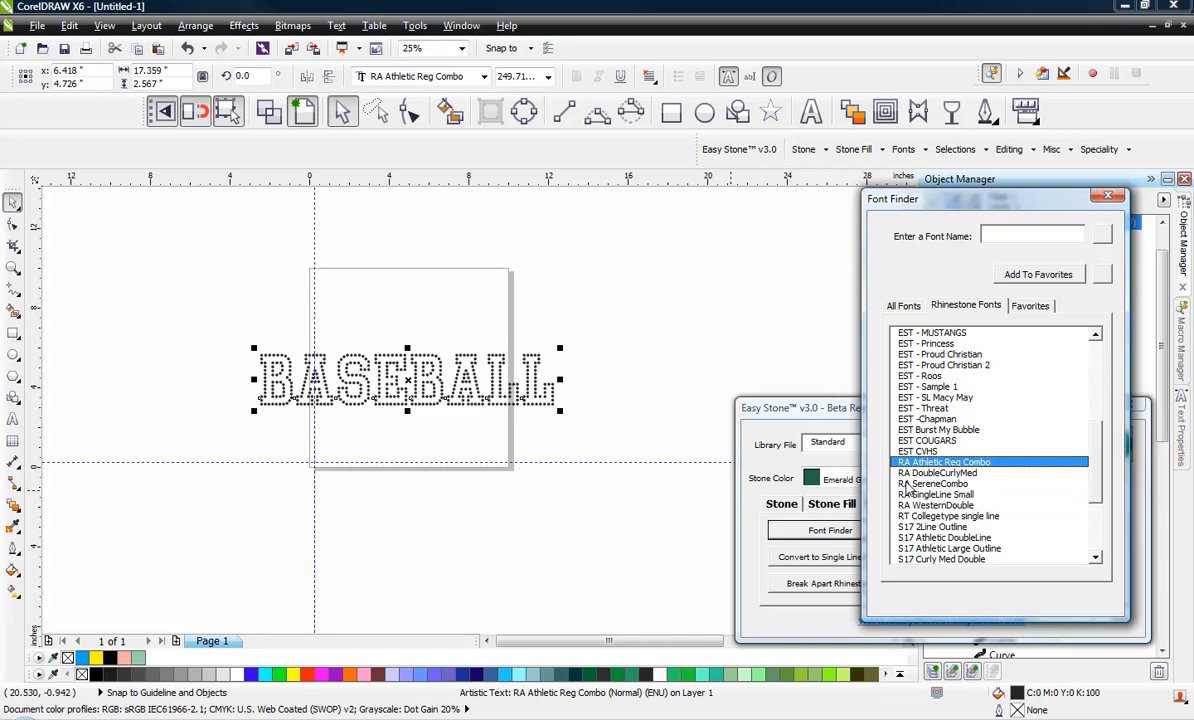
pyautogui.click(930, 473)
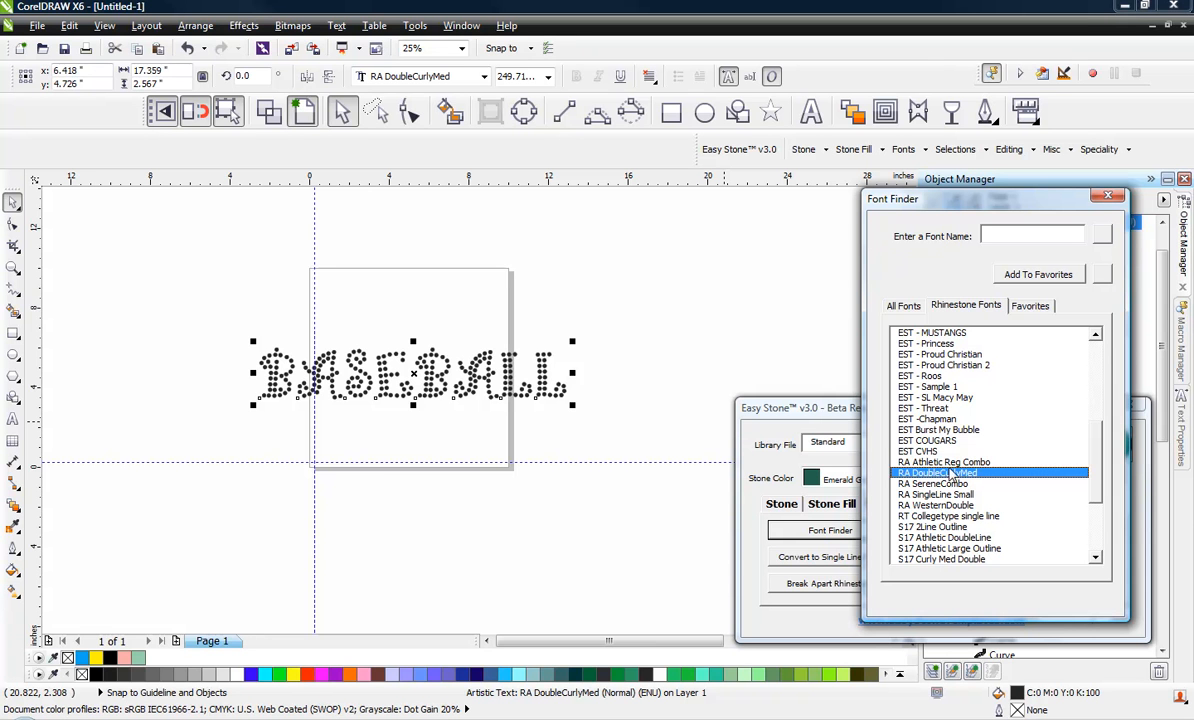
pyautogui.click(958, 463)
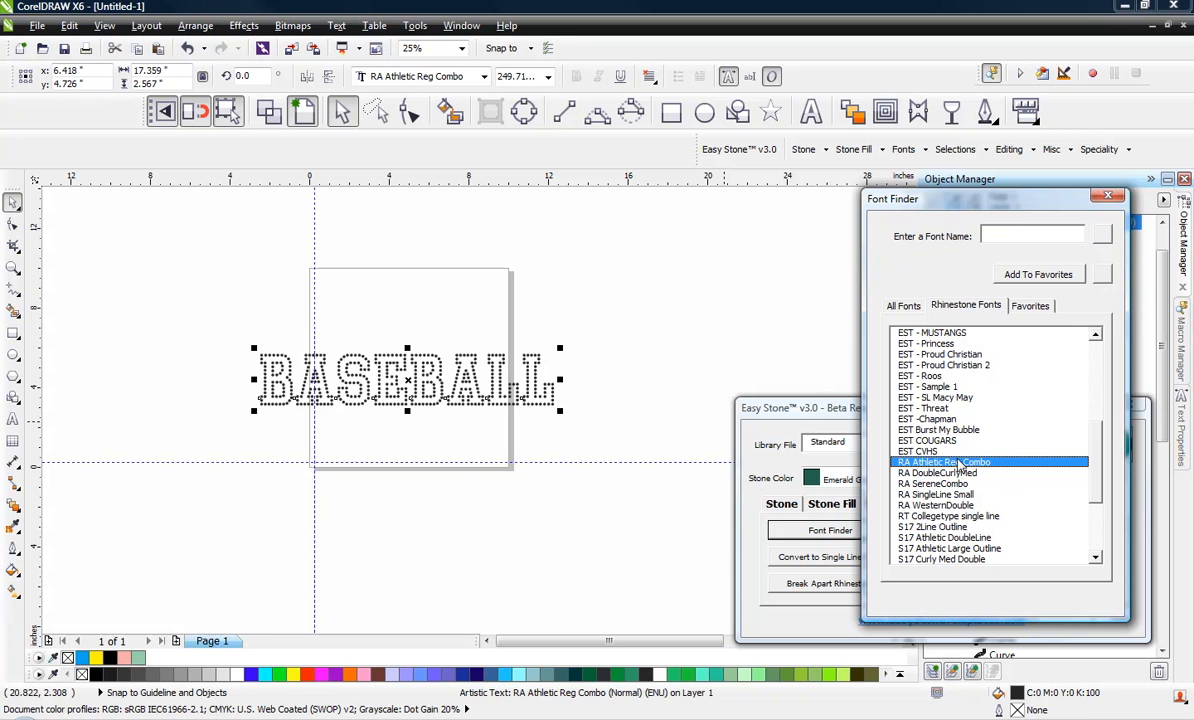
# Preview the text in the EST fonts listed just above RA Athletic Reg Combo, up to EST -Chapman
pyautogui.press('Up')
pyautogui.press('Up')
pyautogui.press('Up')
pyautogui.press('Up')
pyautogui.press('Up')
pyautogui.press('Up')
pyautogui.press('Up')
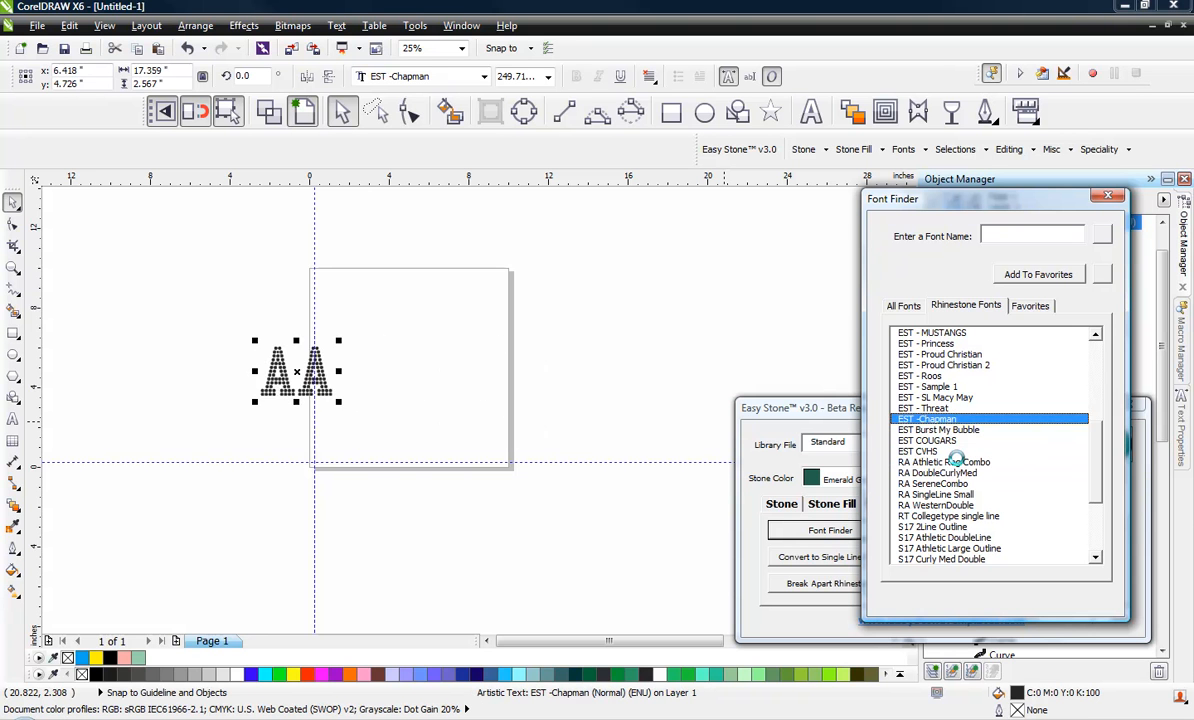
# Preview the text in each following rhinestone font, through the RA, RT and S17 fonts to S17 Tiny1 Double
pyautogui.press('Down')
pyautogui.press('Down')
pyautogui.press('Down')
pyautogui.press('Down')
pyautogui.press('Down')
pyautogui.press('Down')
pyautogui.press('Down')
pyautogui.press('Down')
pyautogui.press('Down')
pyautogui.press('Down')
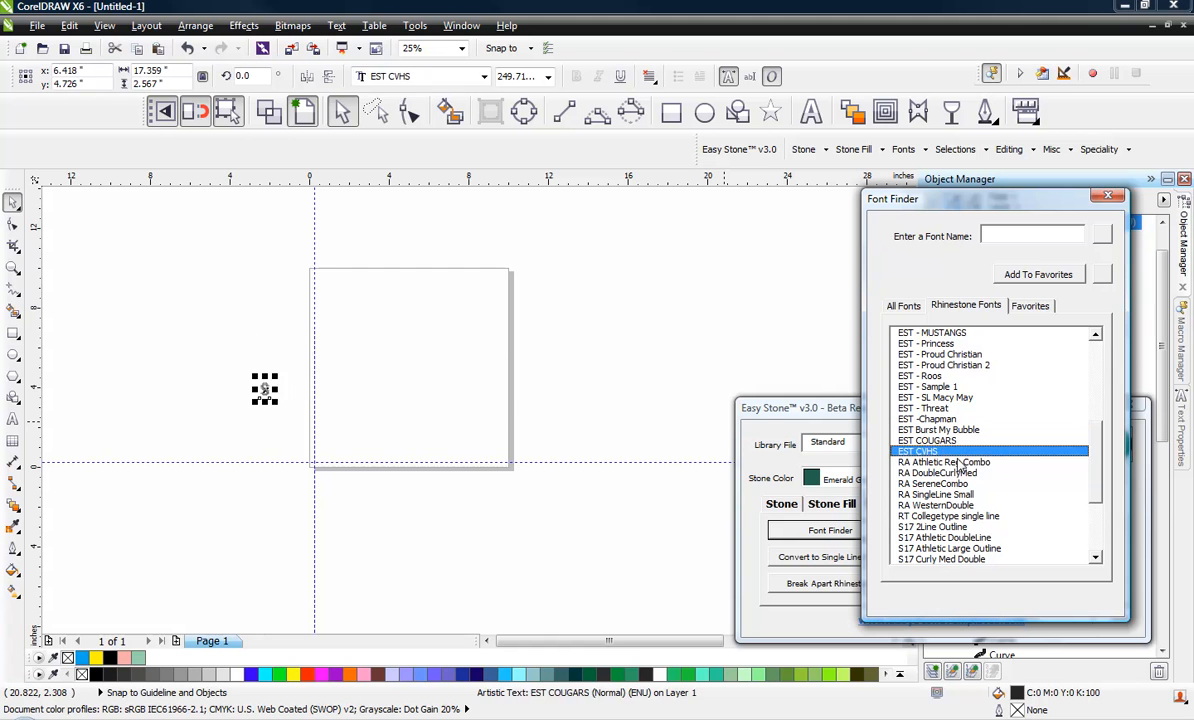
pyautogui.press('Down')
pyautogui.press('Down')
pyautogui.press('Down')
pyautogui.press('Down')
pyautogui.press('Down')
pyautogui.press('Down')
pyautogui.press('Down')
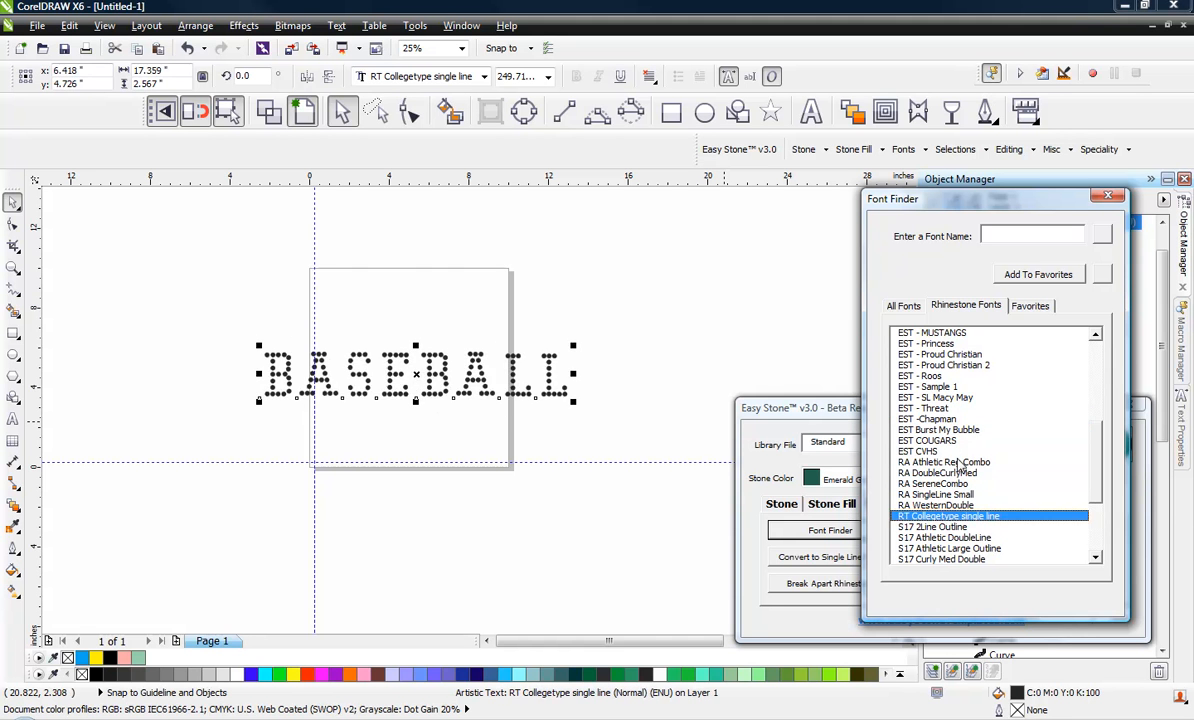
pyautogui.press('Down')
pyautogui.press('Down')
pyautogui.press('Down')
pyautogui.press('Down')
pyautogui.press('Down')
pyautogui.press('Down')
pyautogui.press('Down')
pyautogui.press('Down')
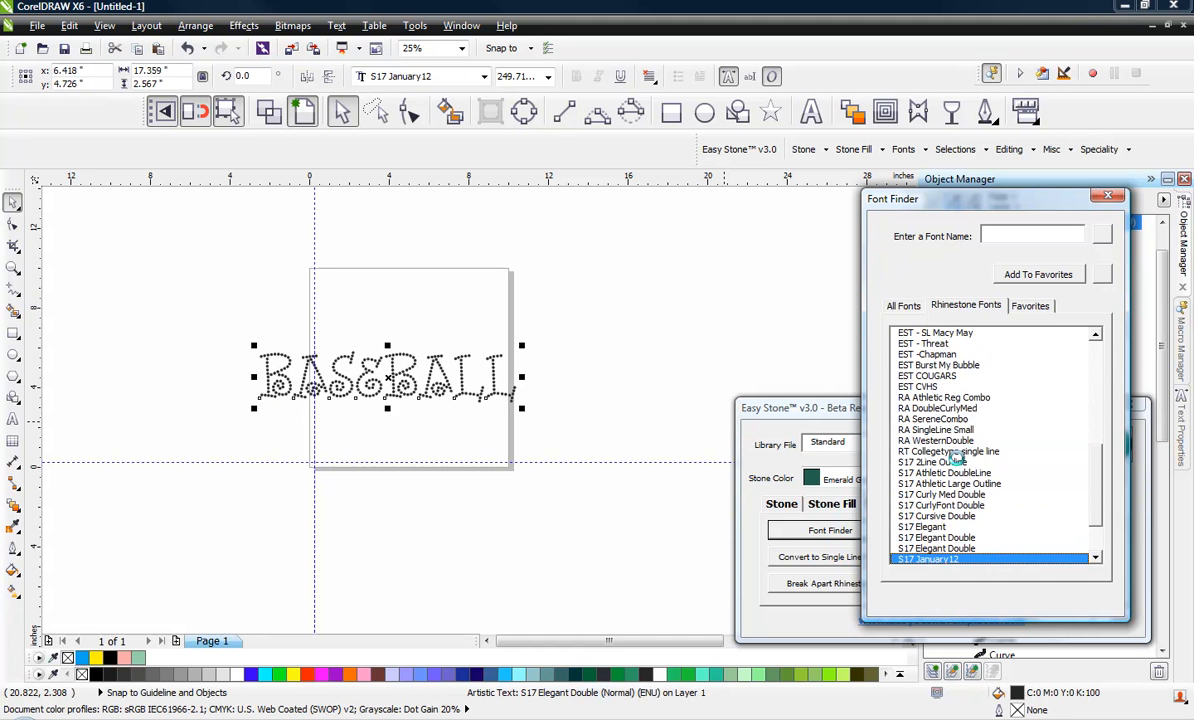
pyautogui.press('Down')
pyautogui.press('Down')
pyautogui.press('Down')
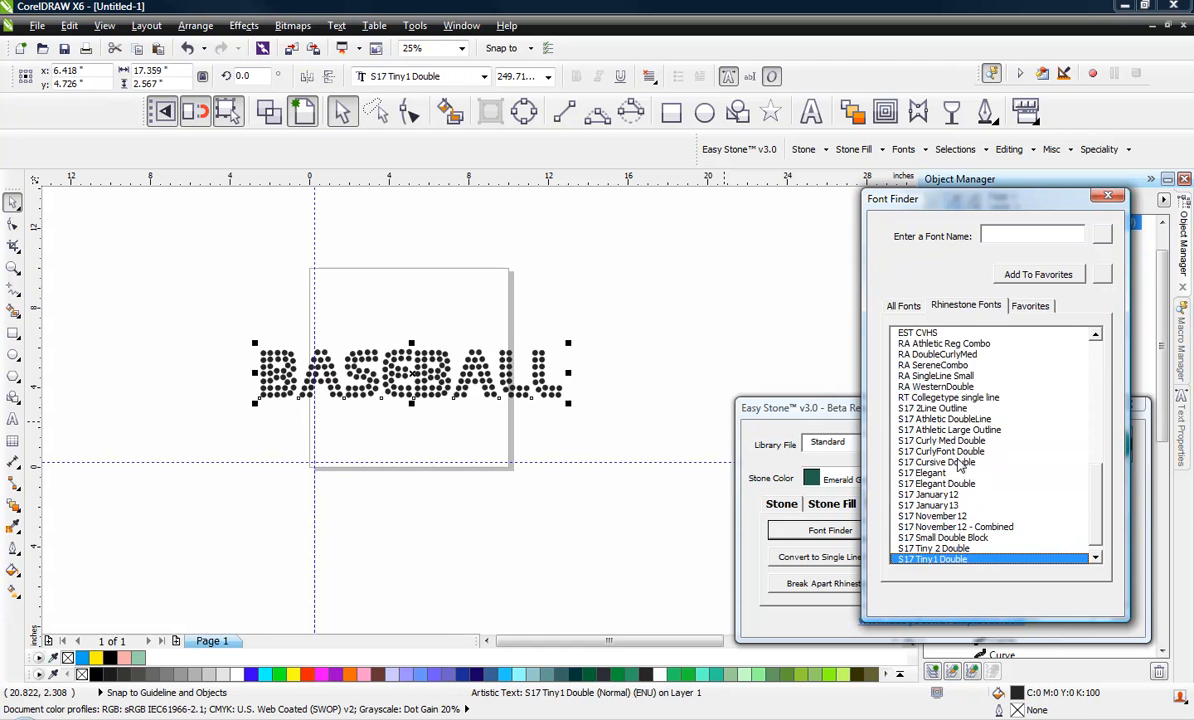
# Preview the fonts in reverse order on the text, back through the S17 fonts to RA SingleLine Small
pyautogui.press('Up')
pyautogui.press('Up')
pyautogui.press('Up')
pyautogui.press('Up')
pyautogui.press('Up')
pyautogui.press('Up')
pyautogui.press('Up')
pyautogui.press('Up')
pyautogui.press('Up')
pyautogui.press('Up')
pyautogui.press('Up')
pyautogui.press('Up')
pyautogui.press('Up')
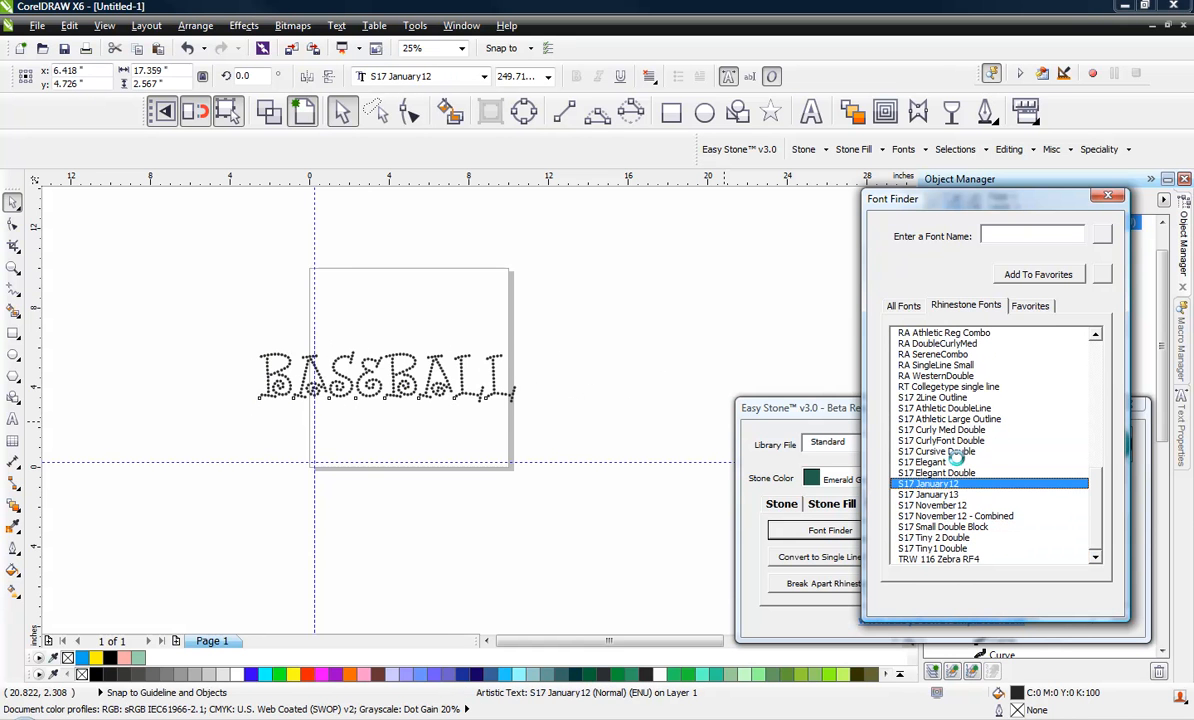
pyautogui.press('Up')
pyautogui.press('Up')
pyautogui.press('Up')
pyautogui.press('Up')
pyautogui.press('Up')
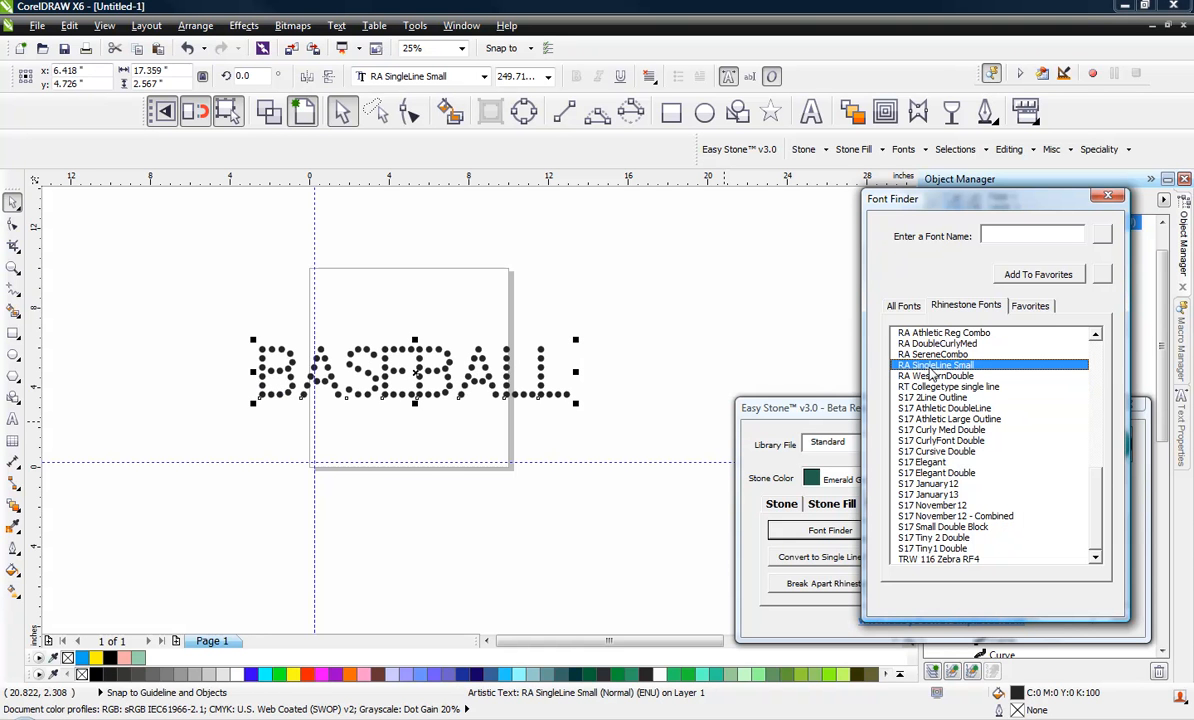
# Try RT Collegetype single line, S17 2Line Outline, S17 Athletic DoubleLine and S17 January12 on the BASEBALL text
pyautogui.click(897, 388)
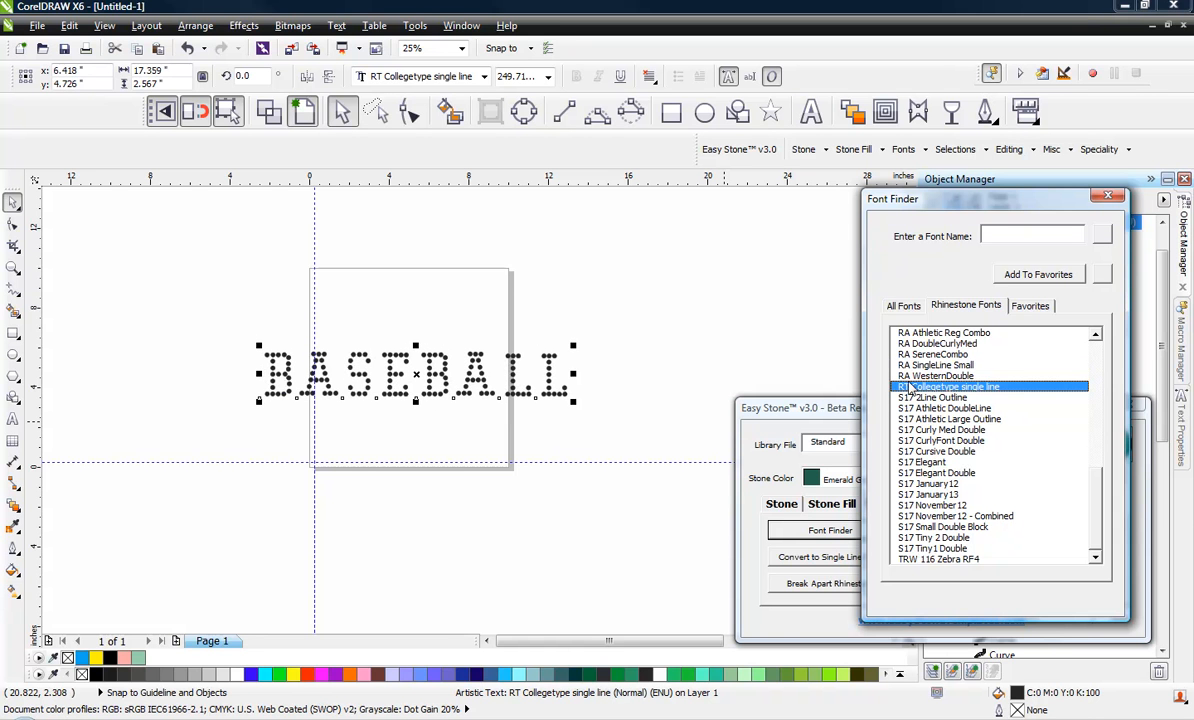
pyautogui.click(907, 398)
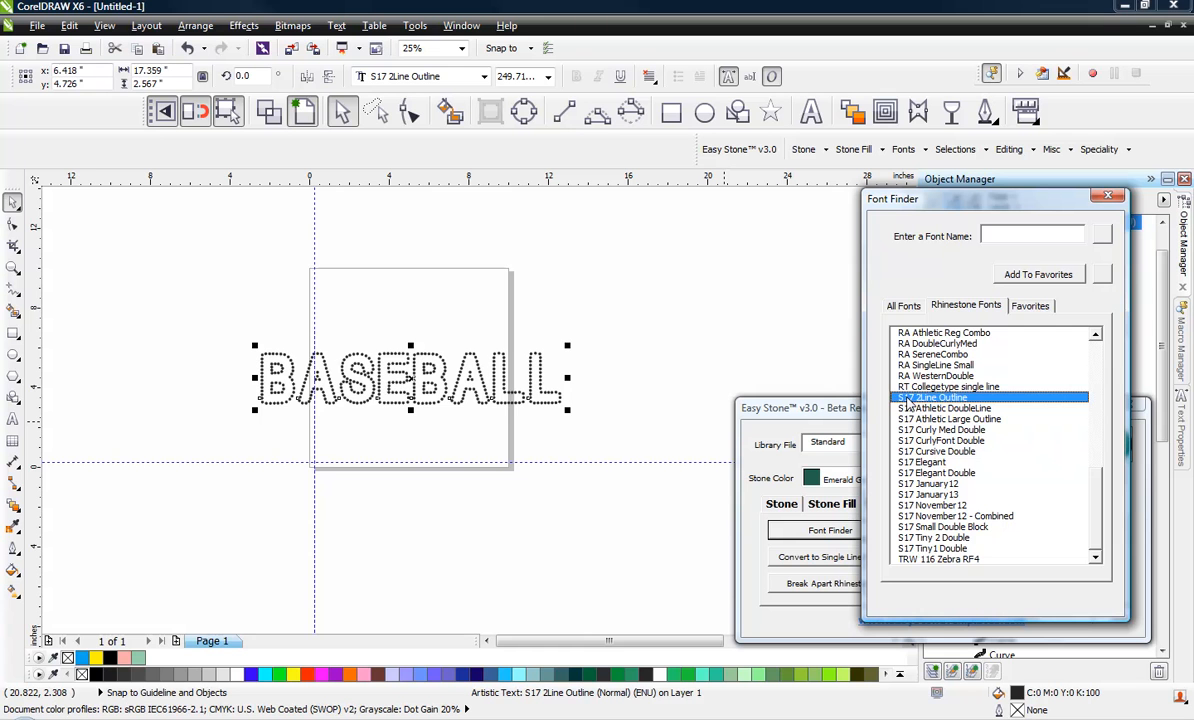
pyautogui.click(928, 409)
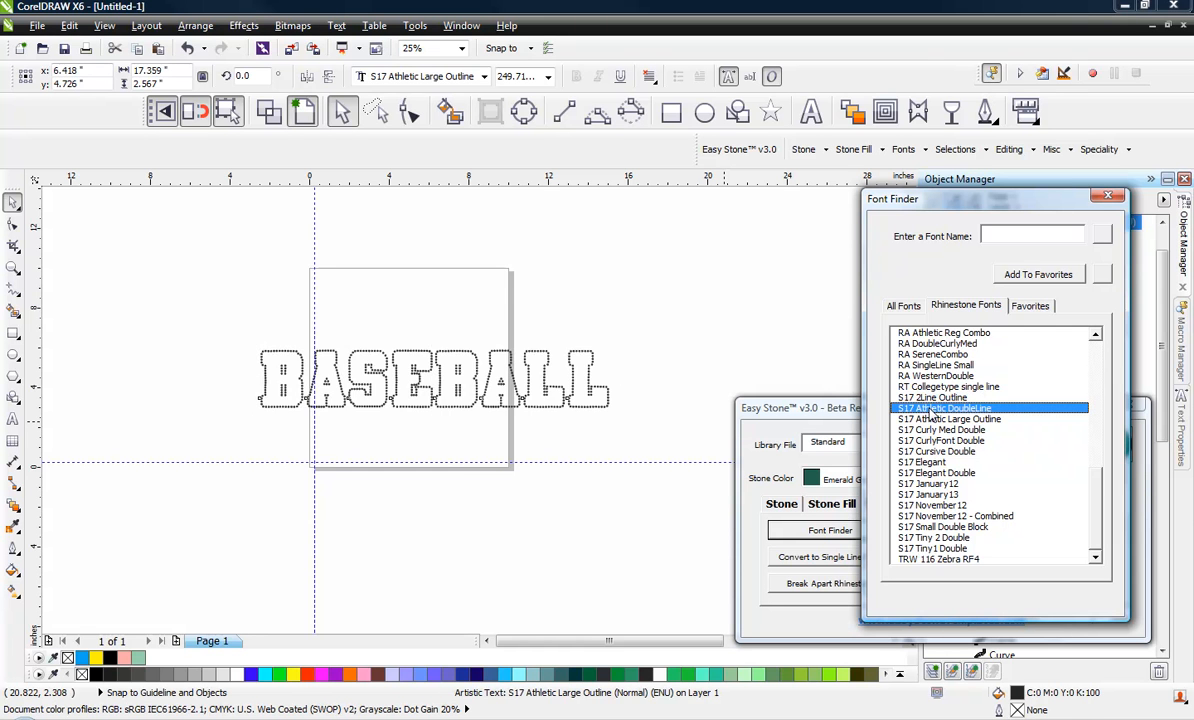
pyautogui.click(940, 485)
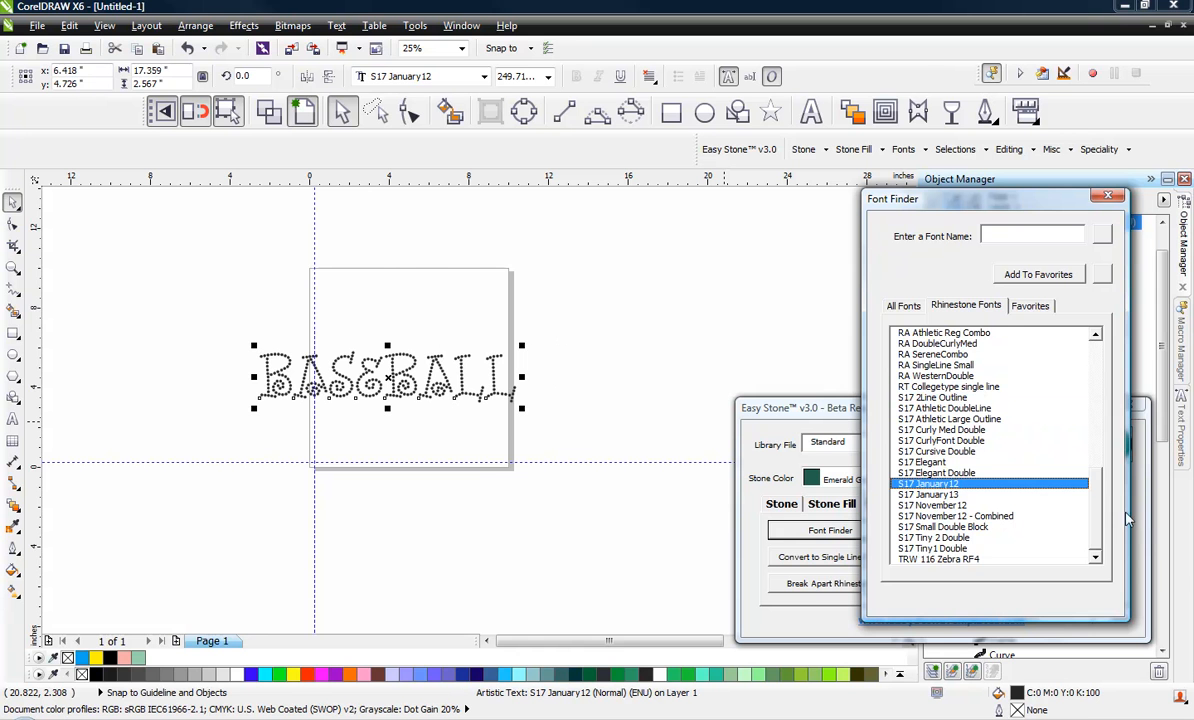
# Try EST - Athletic Letters and another EST font on the text, settling on EST - College 2 Inch
pyautogui.scroll(10, 1035, 470)
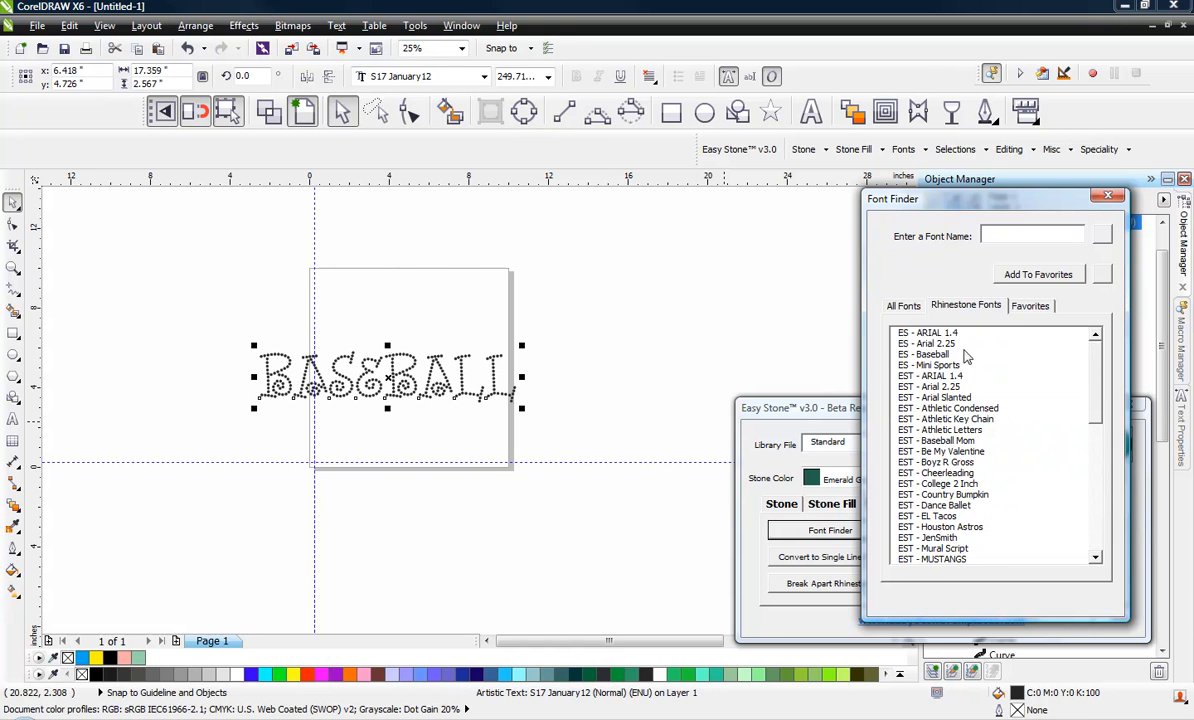
pyautogui.click(935, 430)
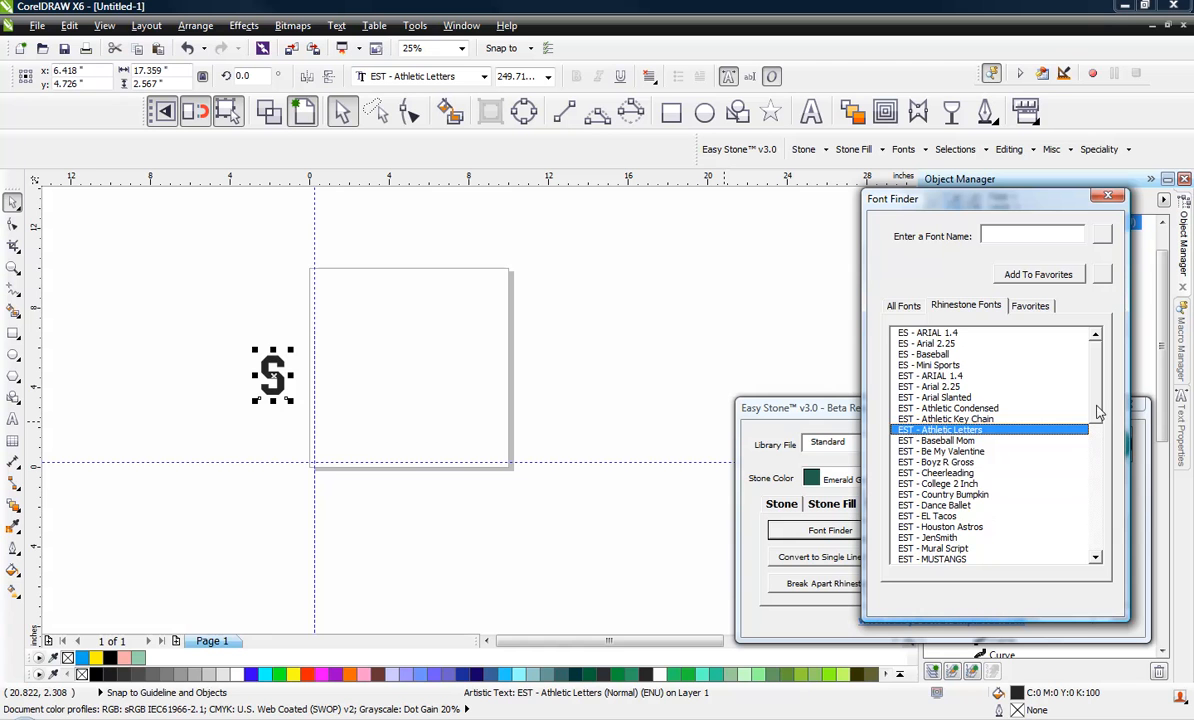
pyautogui.scroll(-3, 1100, 412)
pyautogui.click(963, 443)
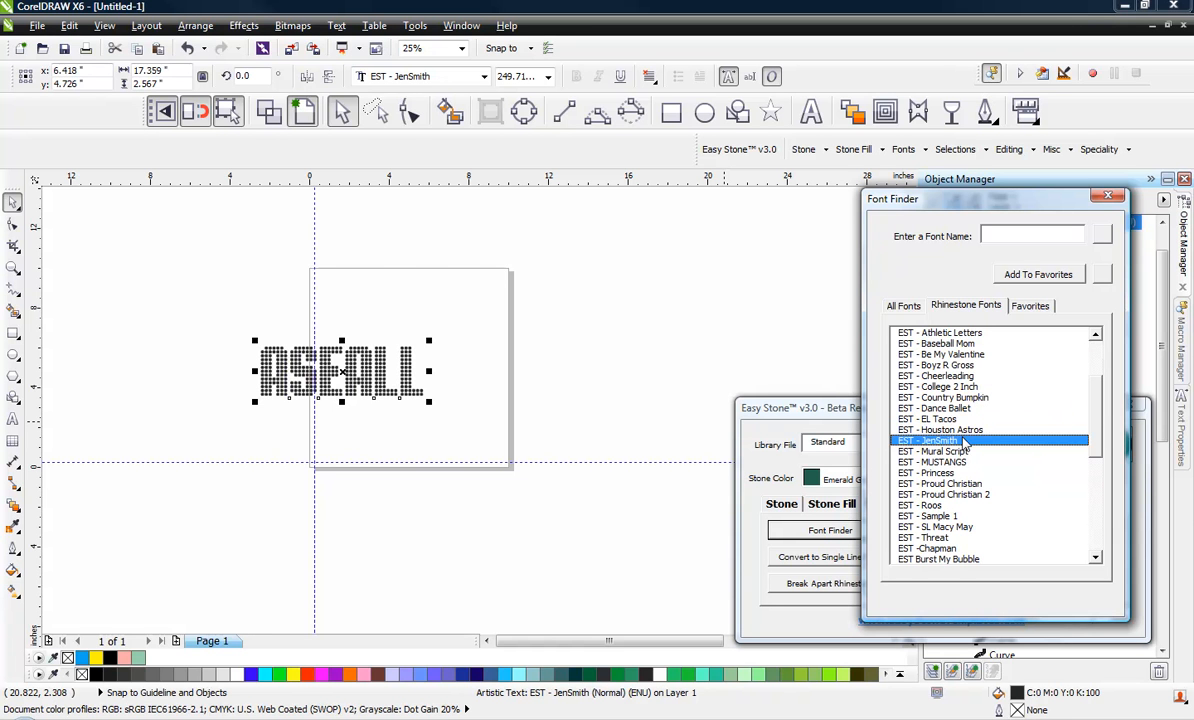
pyautogui.scroll(3, 1023, 372)
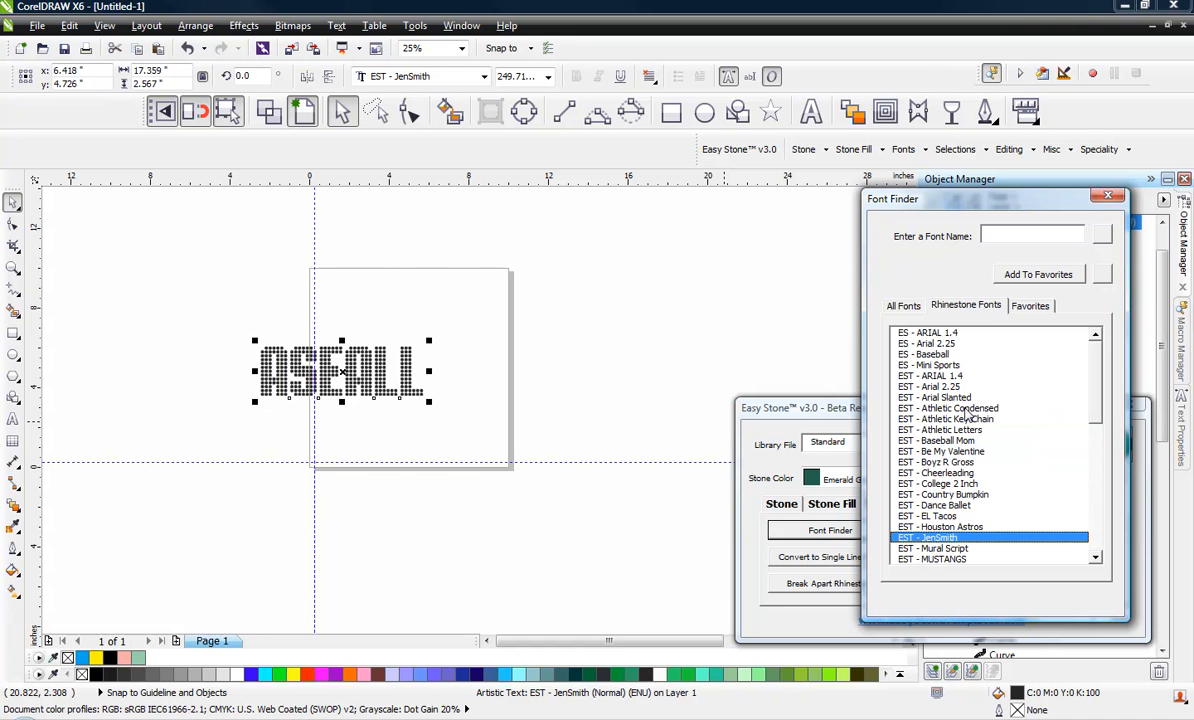
pyautogui.click(937, 483)
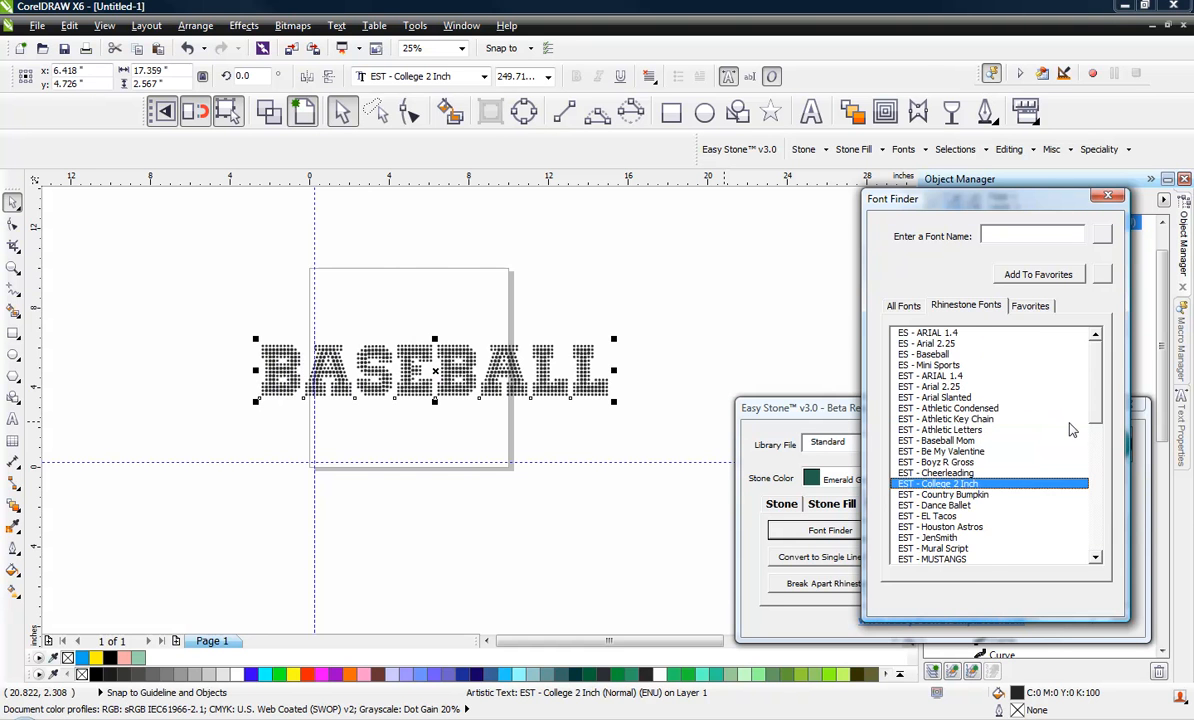
# Try the S17 2Line Outline rhinestone font on the BASEBALL text and look through the remaining S17 fonts
pyautogui.scroll(-6, 1095, 465)
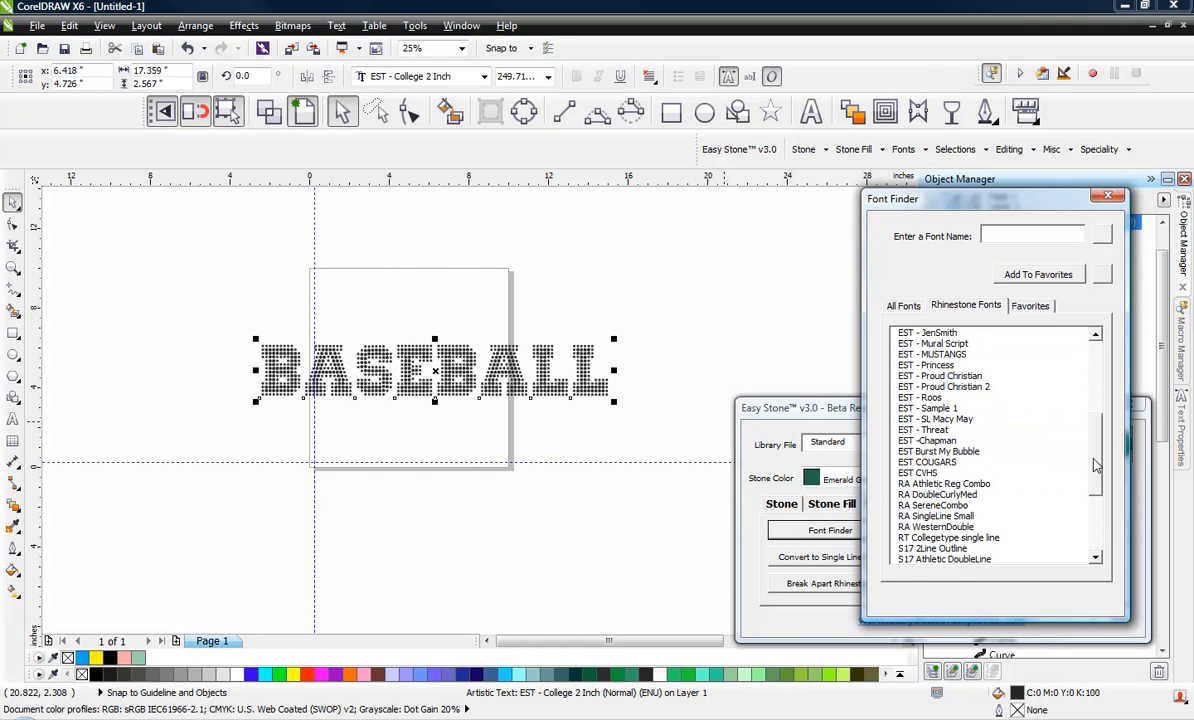
pyautogui.click(933, 548)
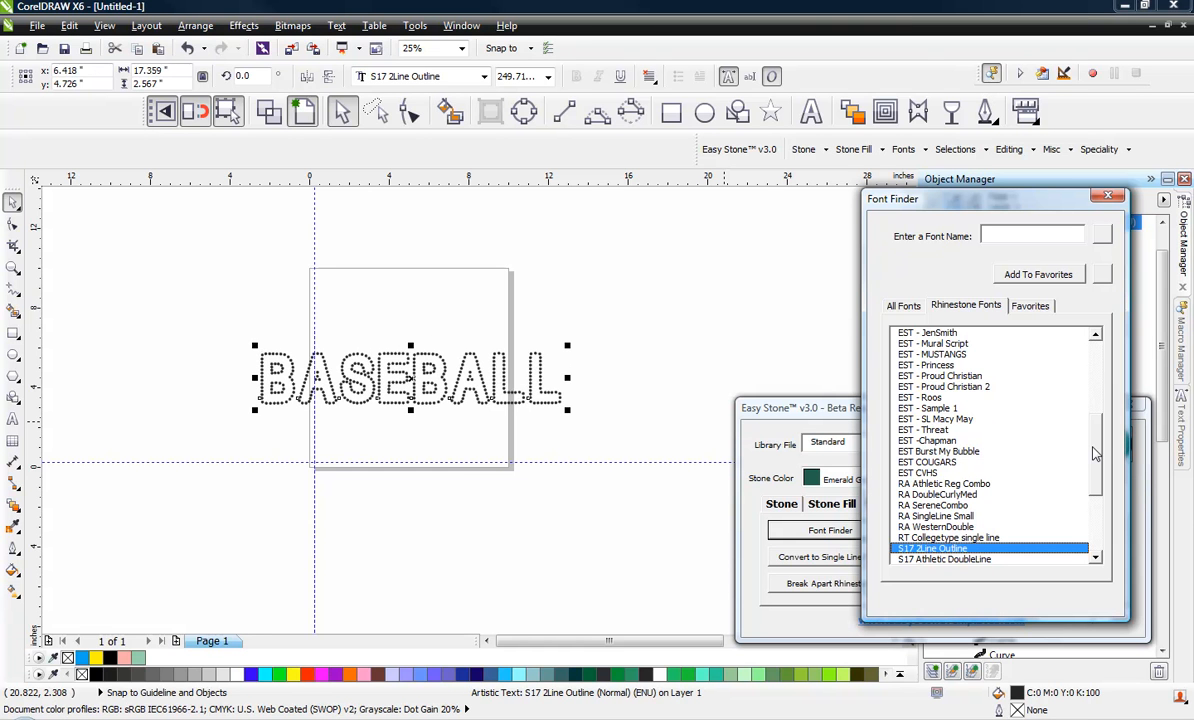
pyautogui.moveTo(1095, 453); pyautogui.dragTo(1105, 481)
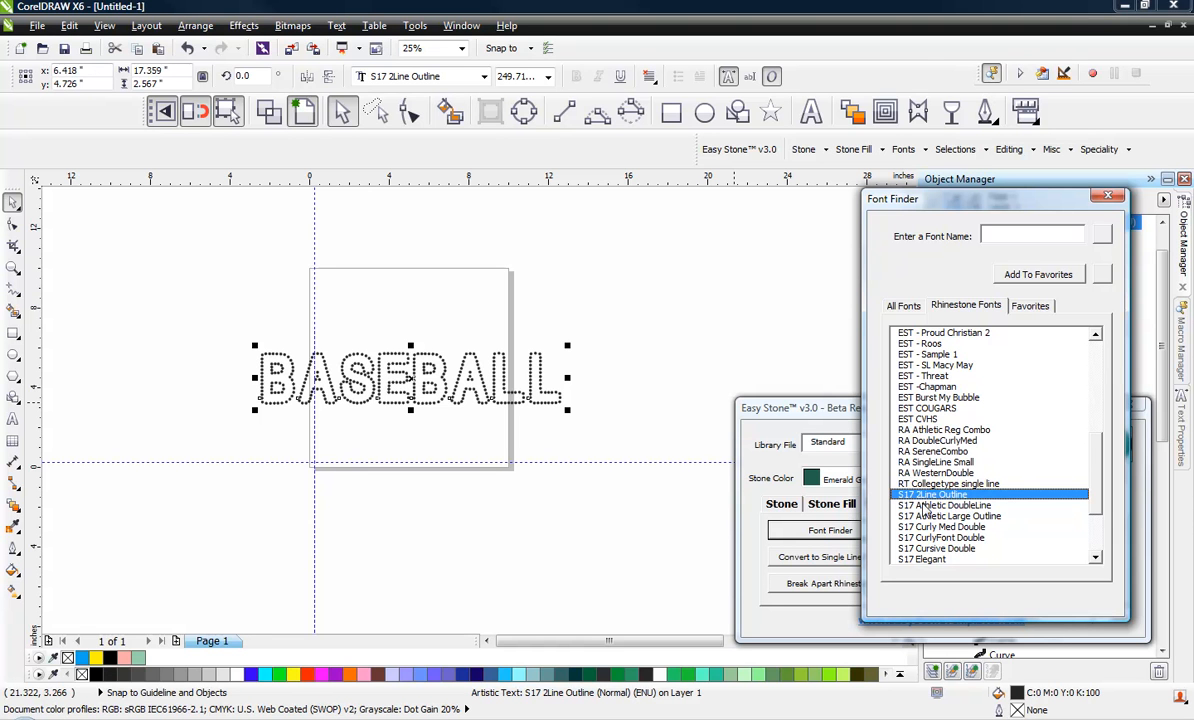
pyautogui.moveTo(1097, 463); pyautogui.dragTo(1098, 492)
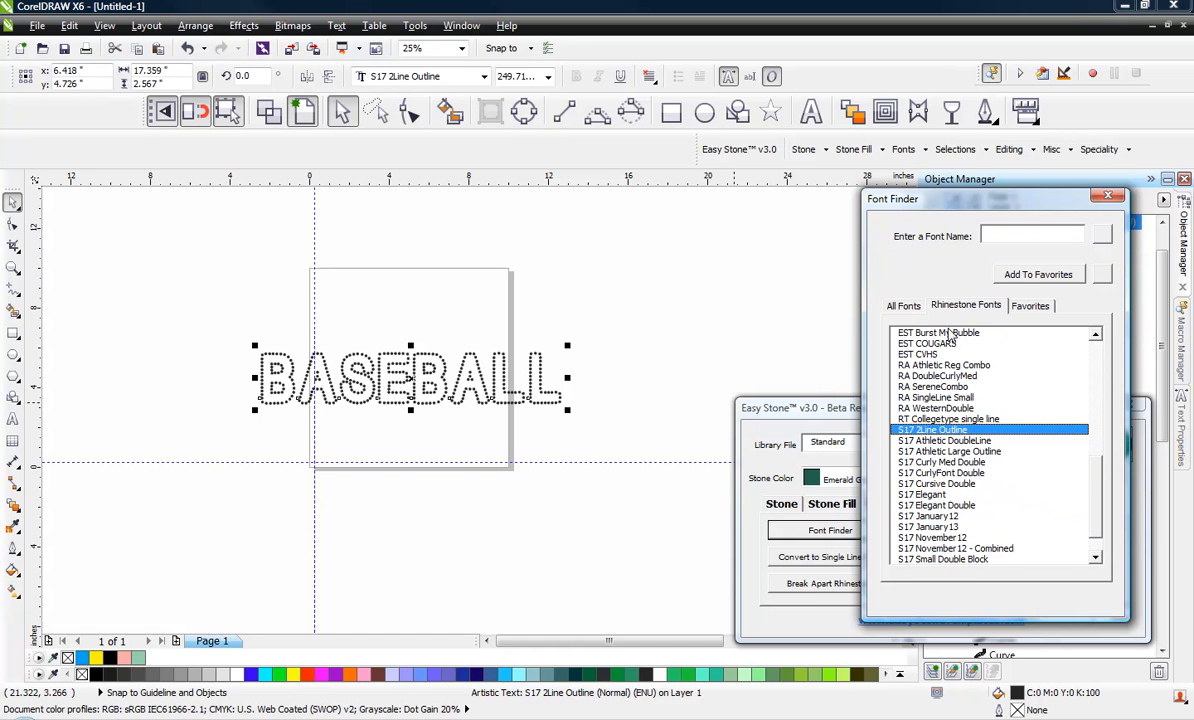
# Compare the full font list with the rhinestone fonts, and search all fonts in Font Finder for College
pyautogui.click(905, 307)
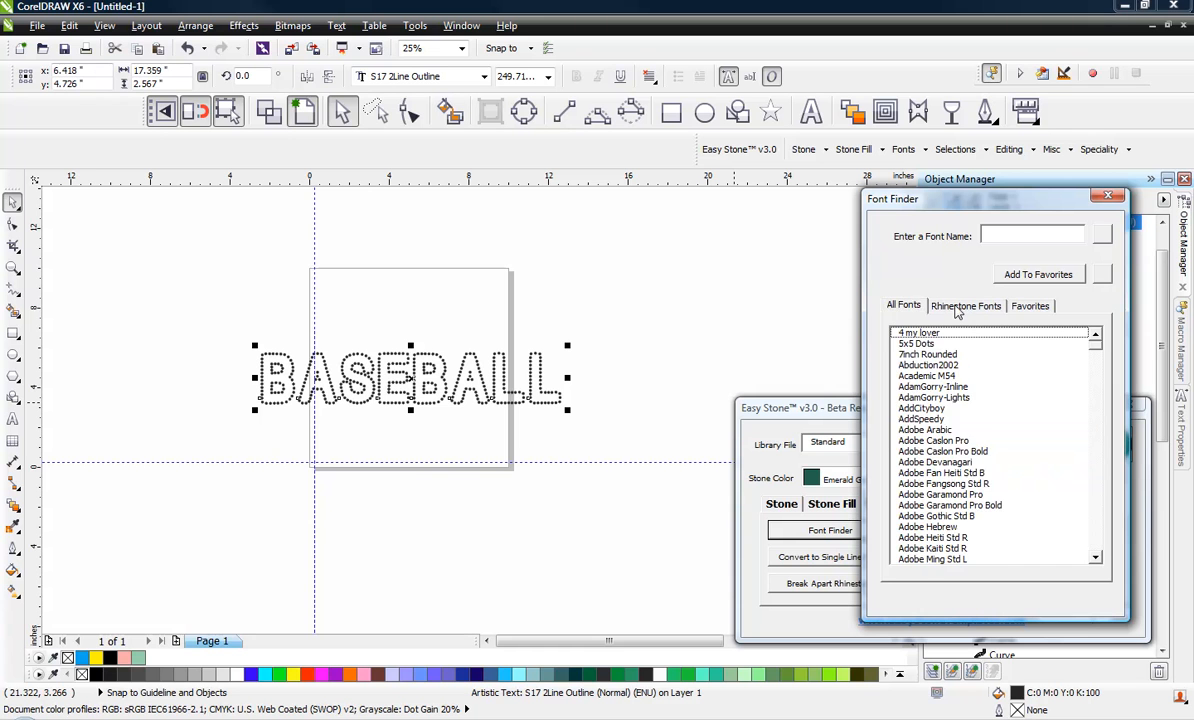
pyautogui.click(932, 306)
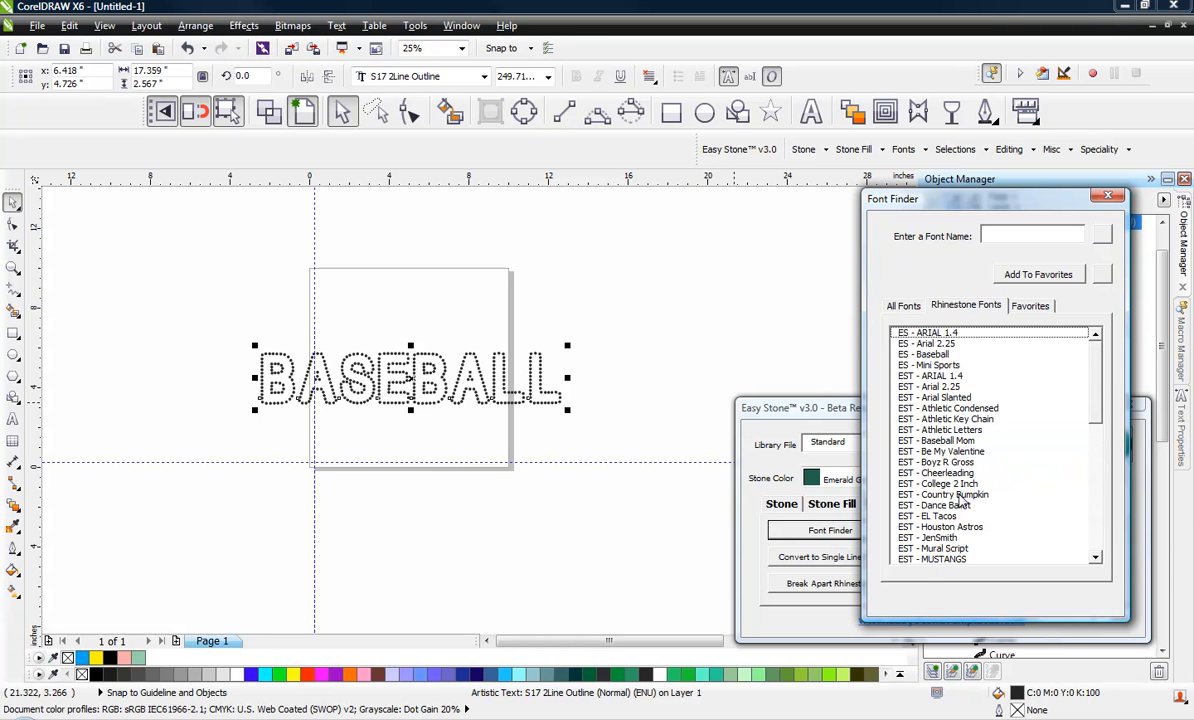
pyautogui.click(906, 308)
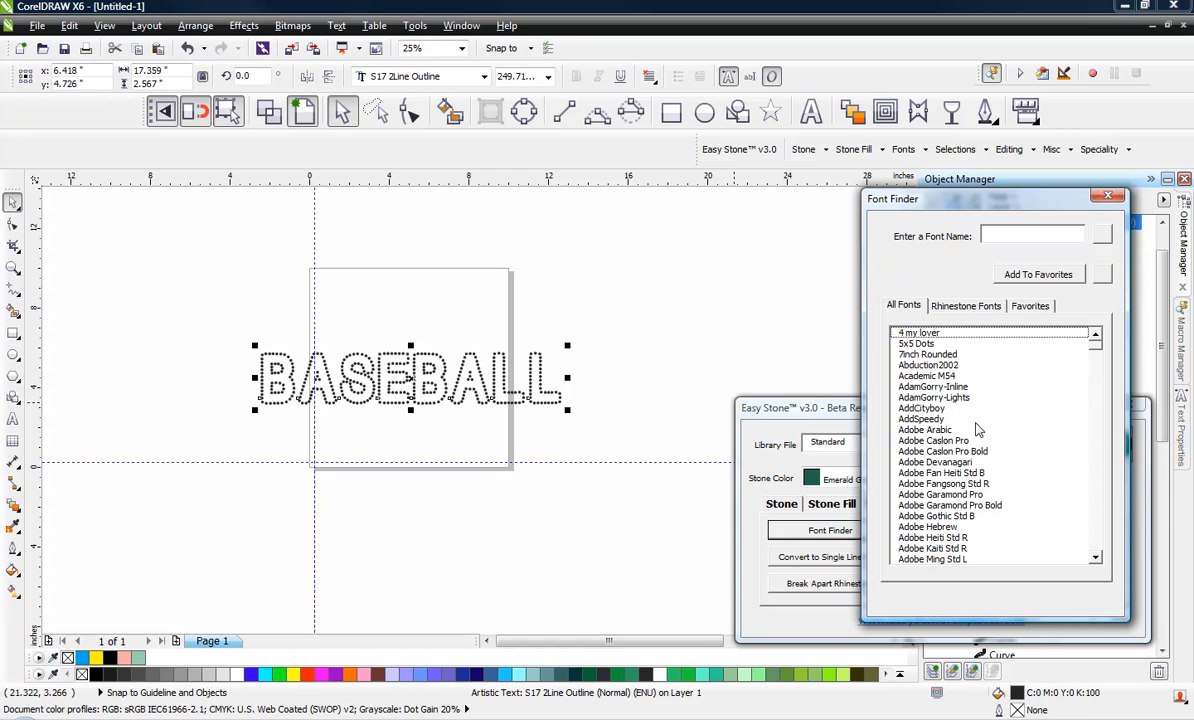
pyautogui.click(987, 239)
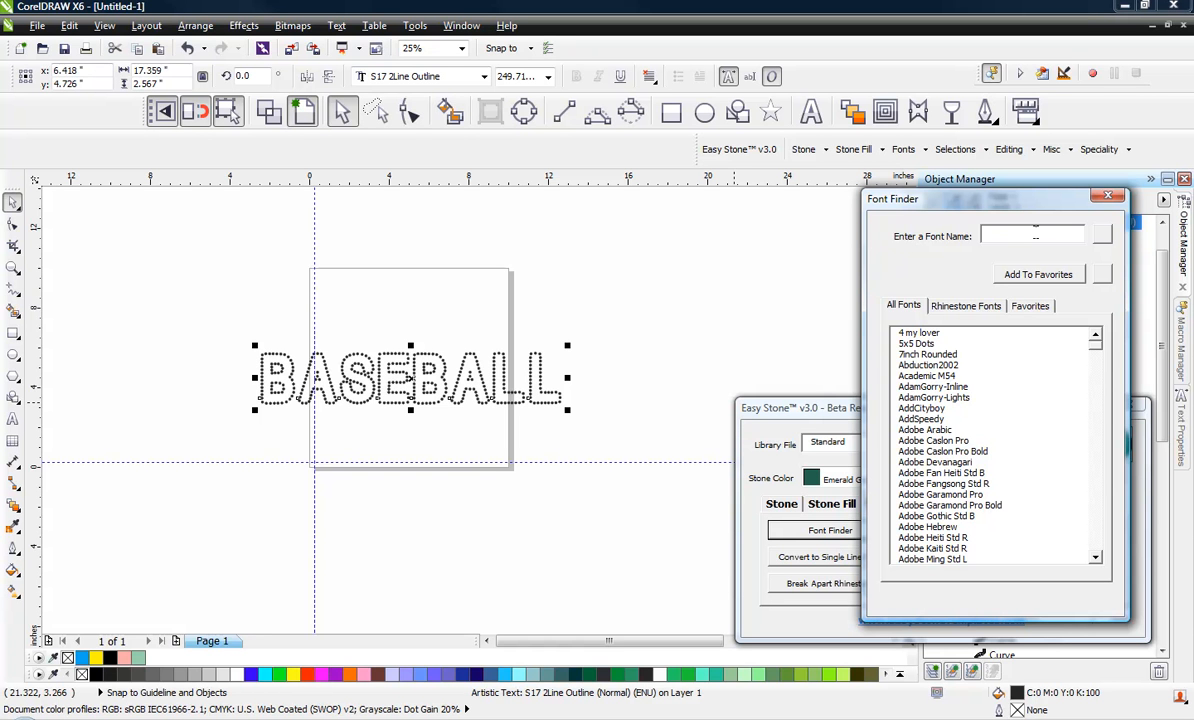
pyautogui.write('College')
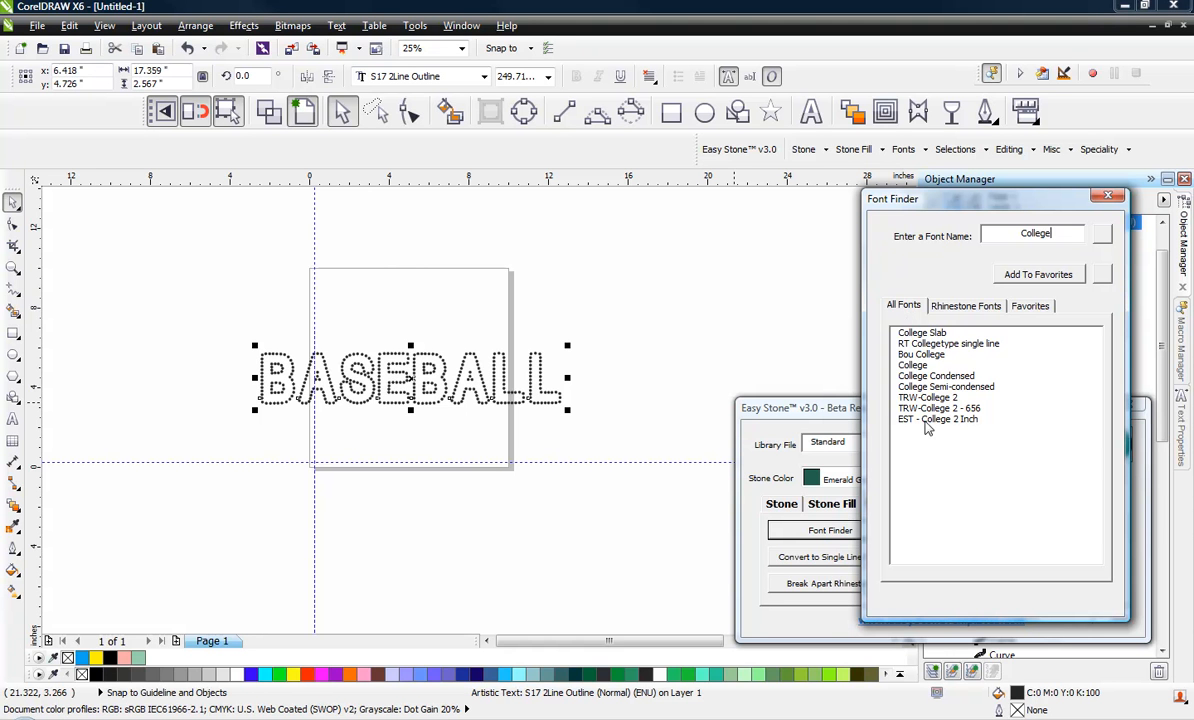
# Add College Slab and EST - College 2 Inch to the favorite fonts, applying each to the BASEBALL text
pyautogui.click(930, 333)
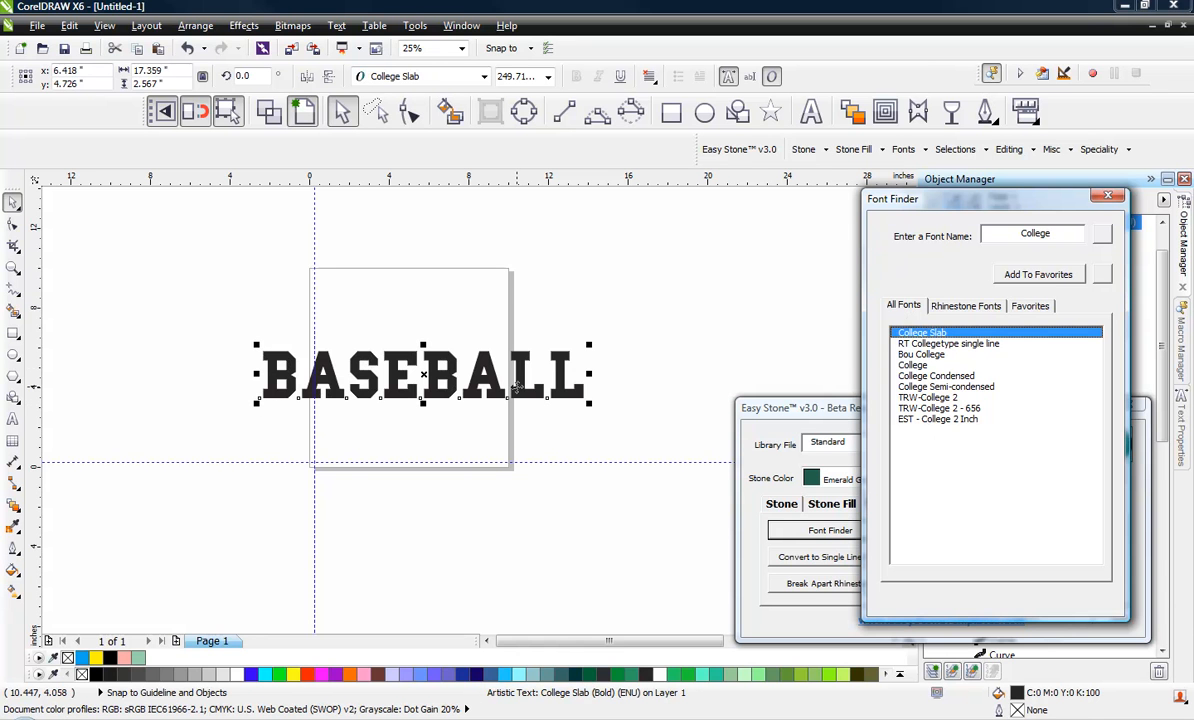
pyautogui.click(1048, 282)
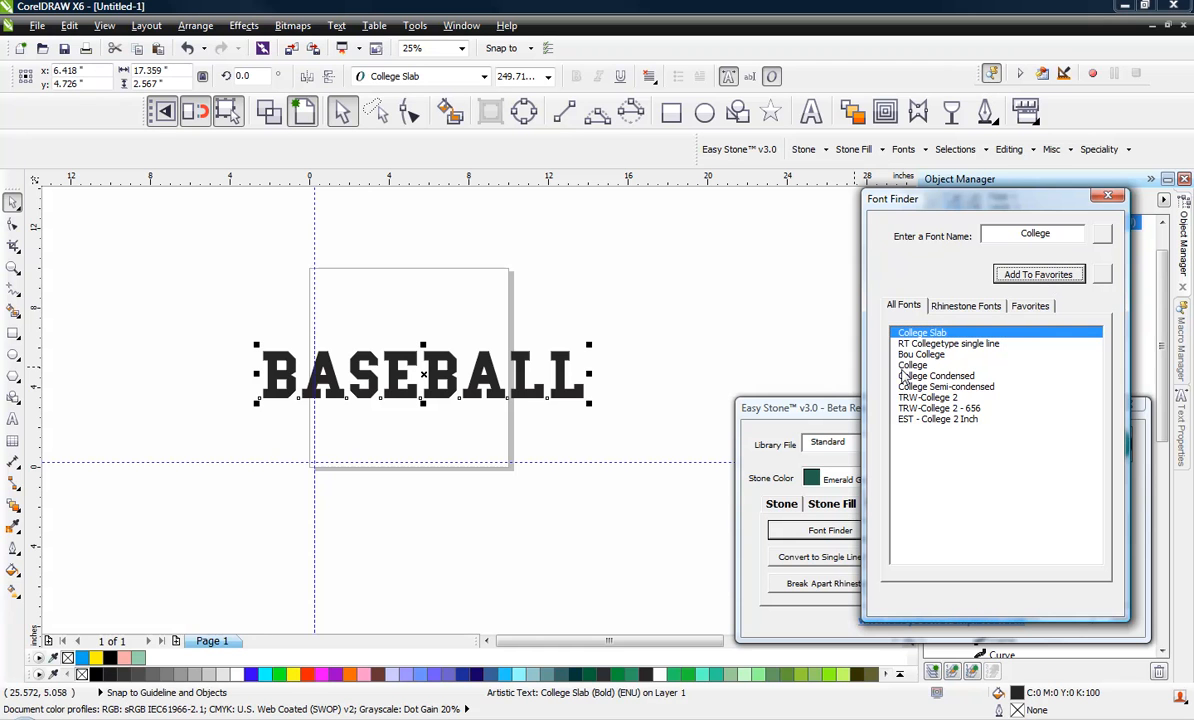
pyautogui.click(912, 422)
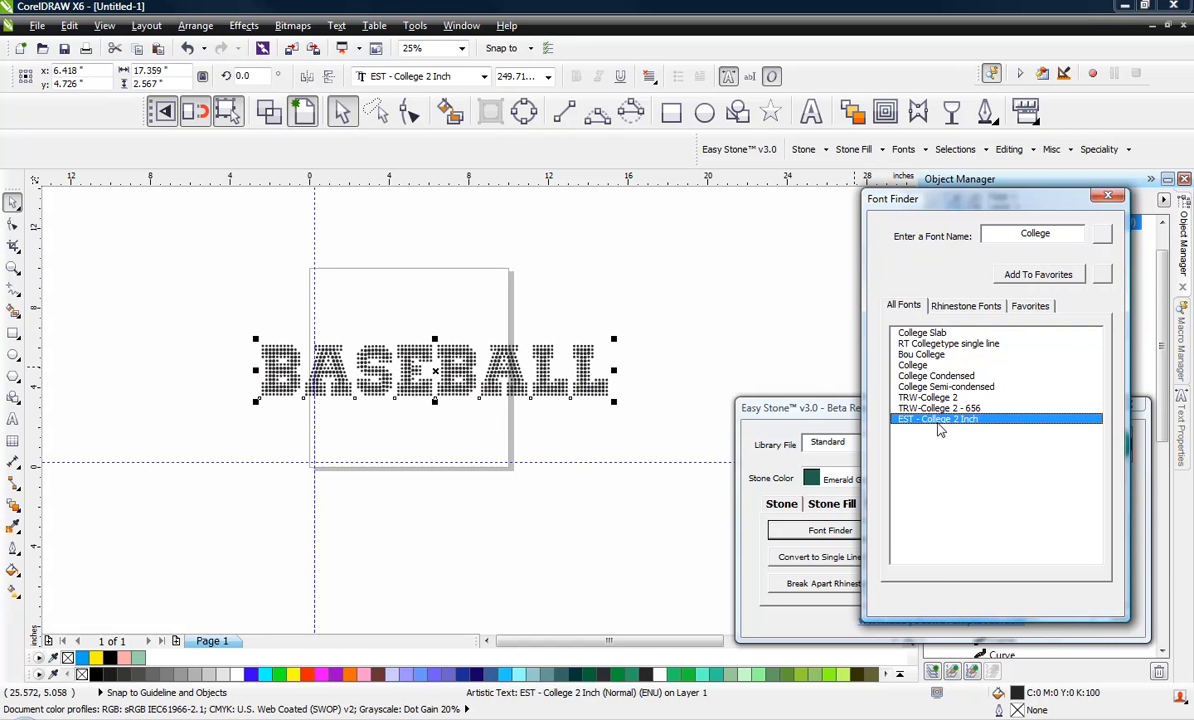
pyautogui.click(1032, 279)
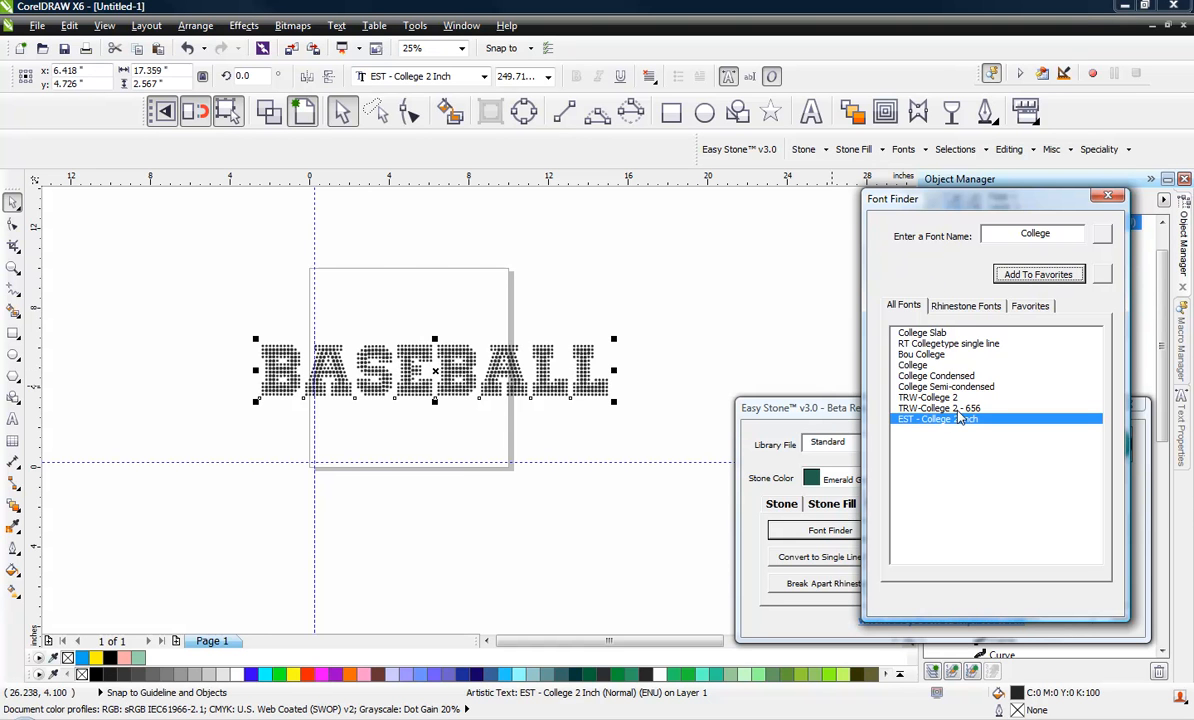
# View the College matches among rhinestone and all fonts, and filter the favorites by All, Standard and Rhinestone Fonts
pyautogui.click(962, 306)
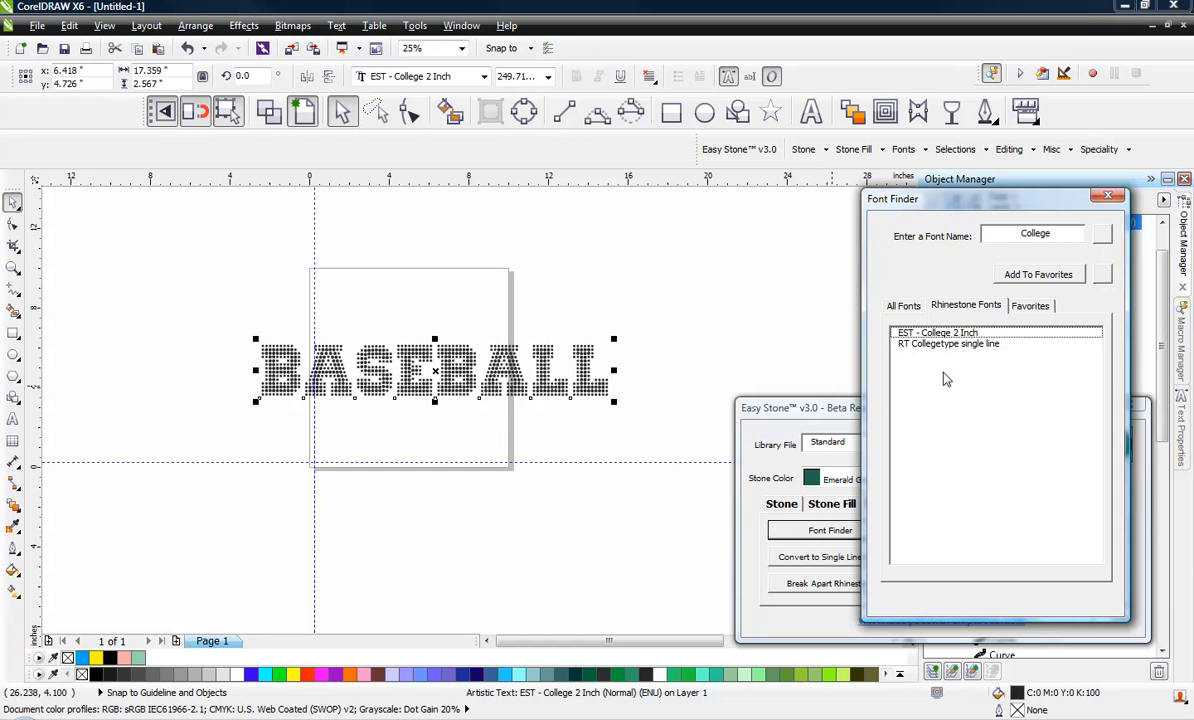
pyautogui.click(904, 307)
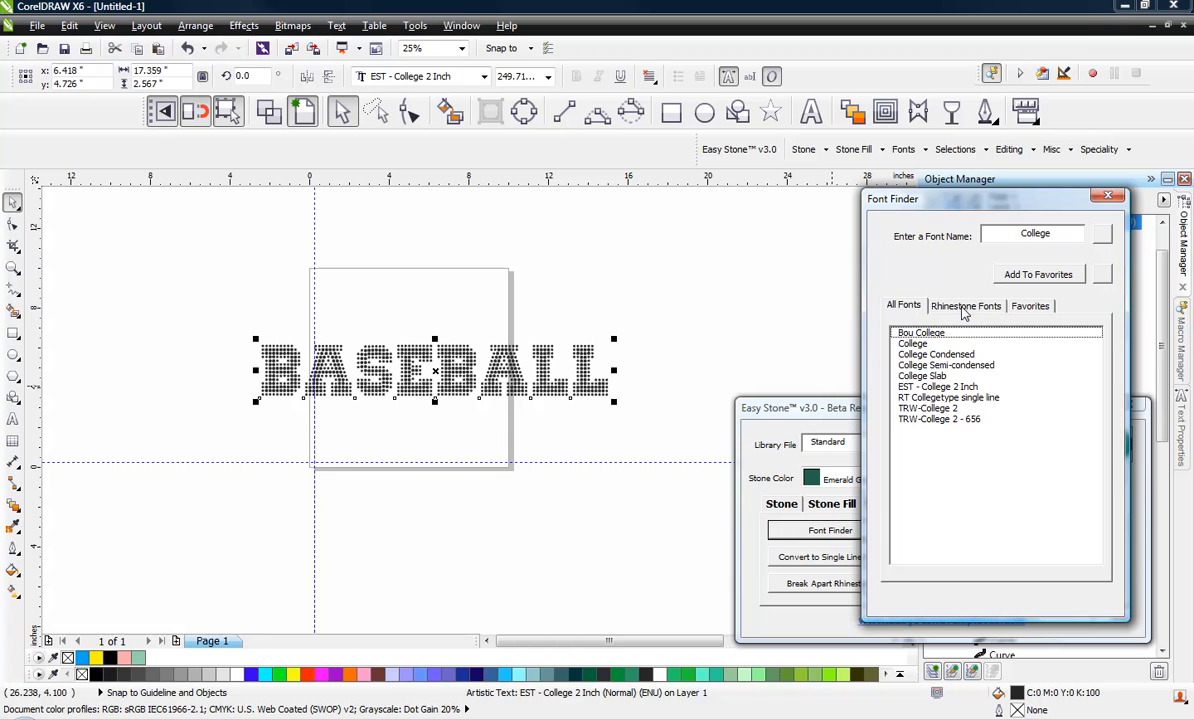
pyautogui.click(1030, 310)
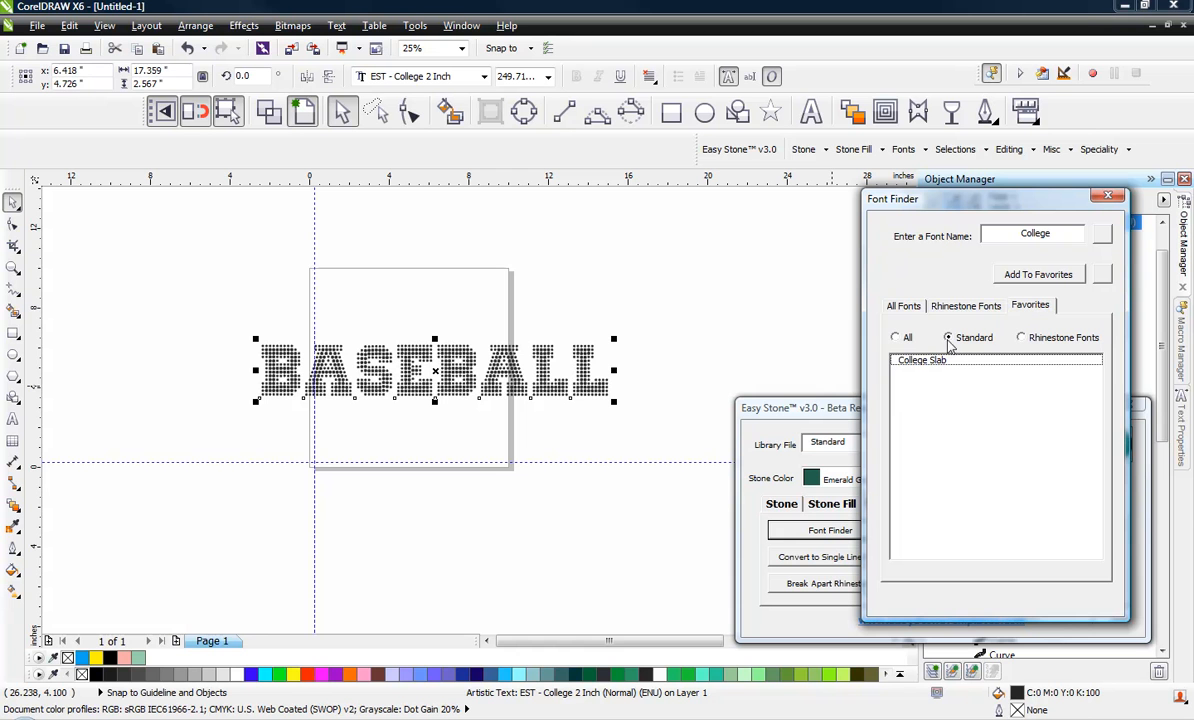
pyautogui.click(896, 338)
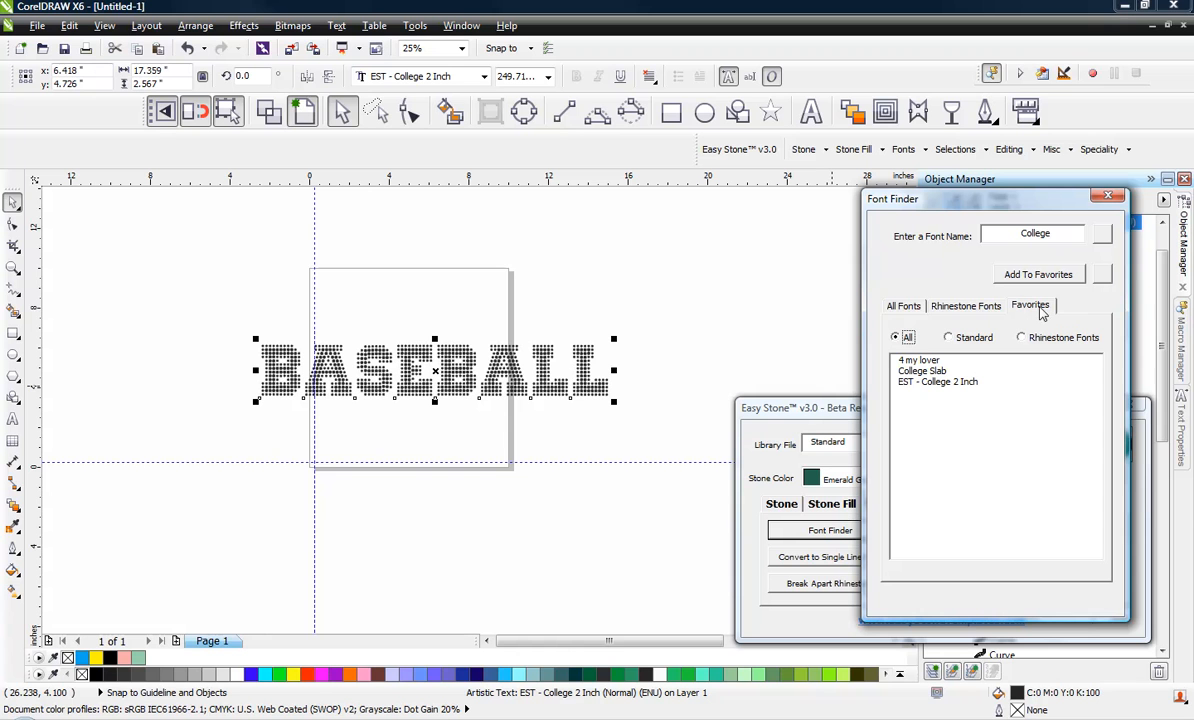
pyautogui.click(951, 339)
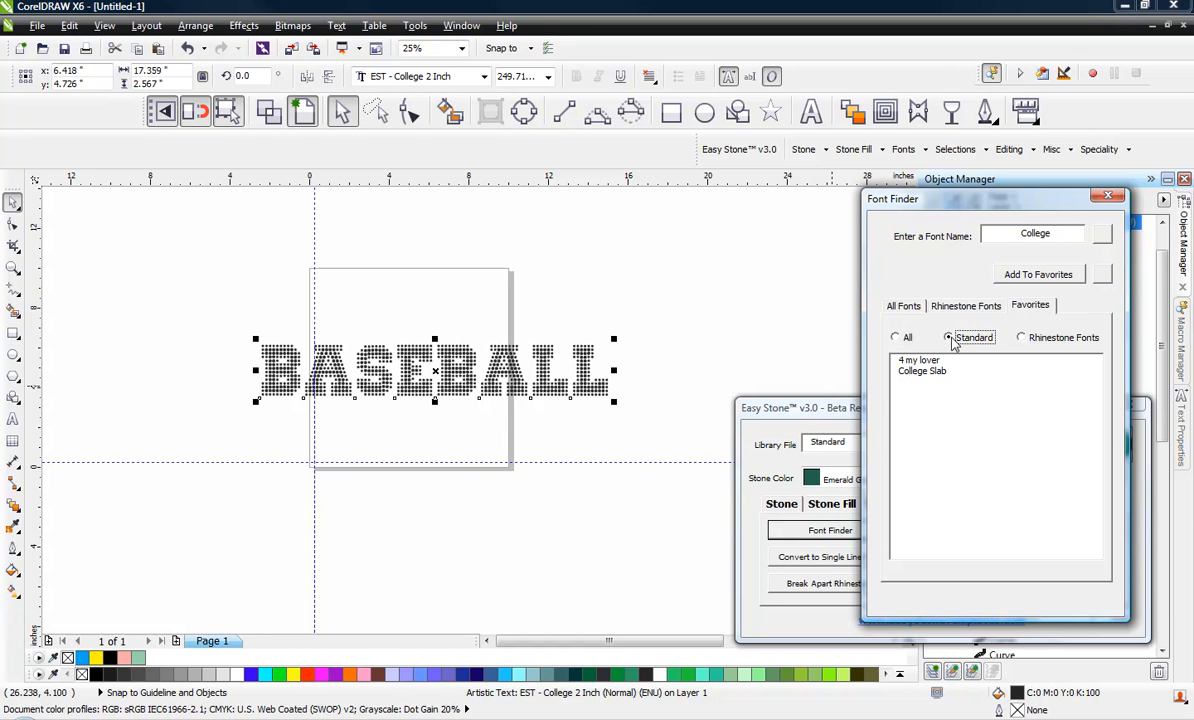
pyautogui.click(1022, 338)
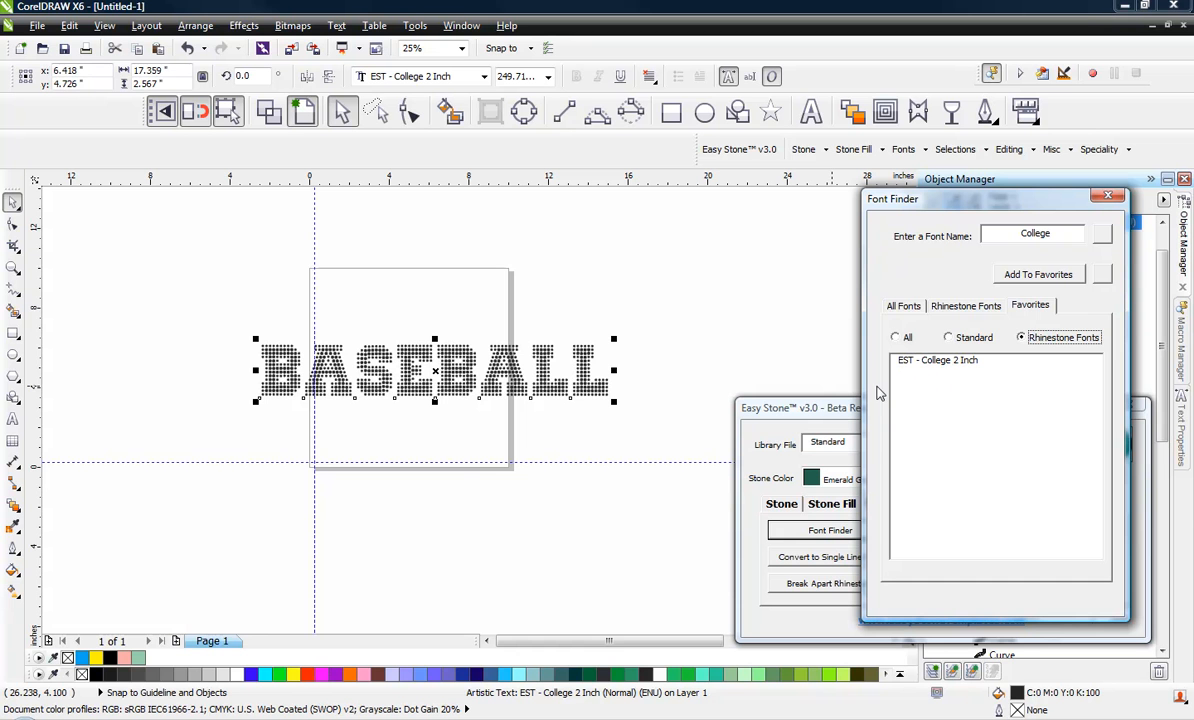
# Remove 4 my lover from the standard favorites and switch the favorites filter to Rhinestone Fonts
pyautogui.click(962, 342)
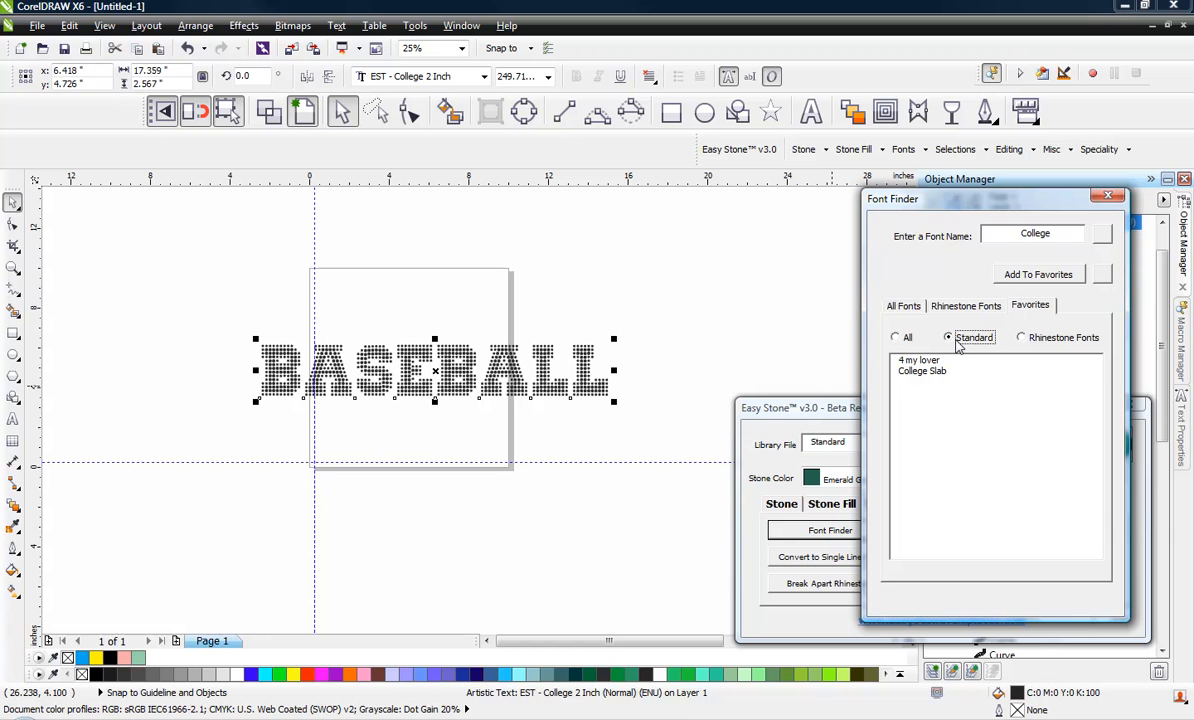
pyautogui.click(912, 362)
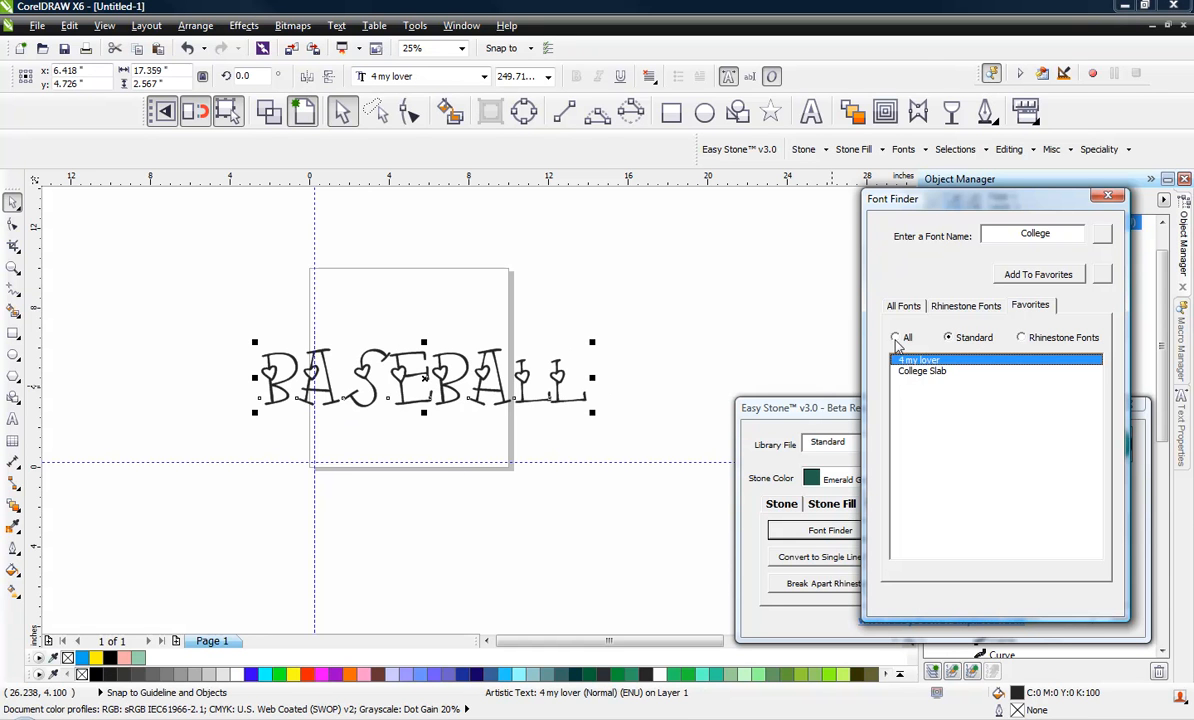
pyautogui.click(1103, 274)
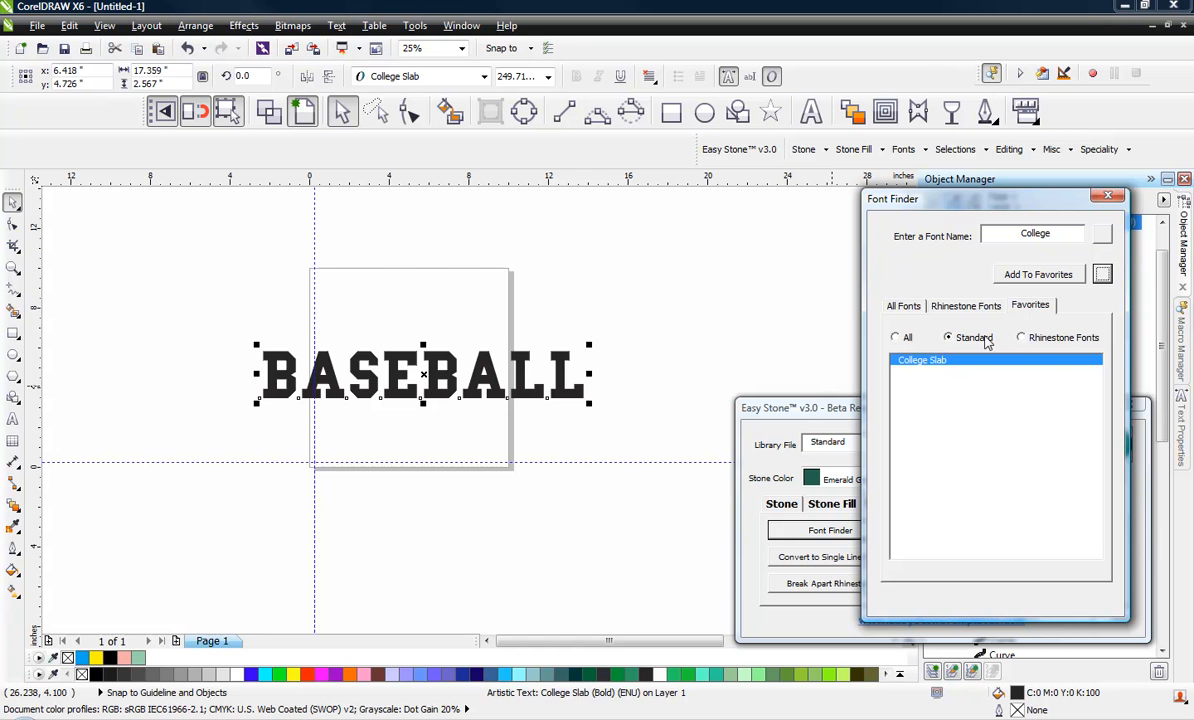
pyautogui.click(1058, 340)
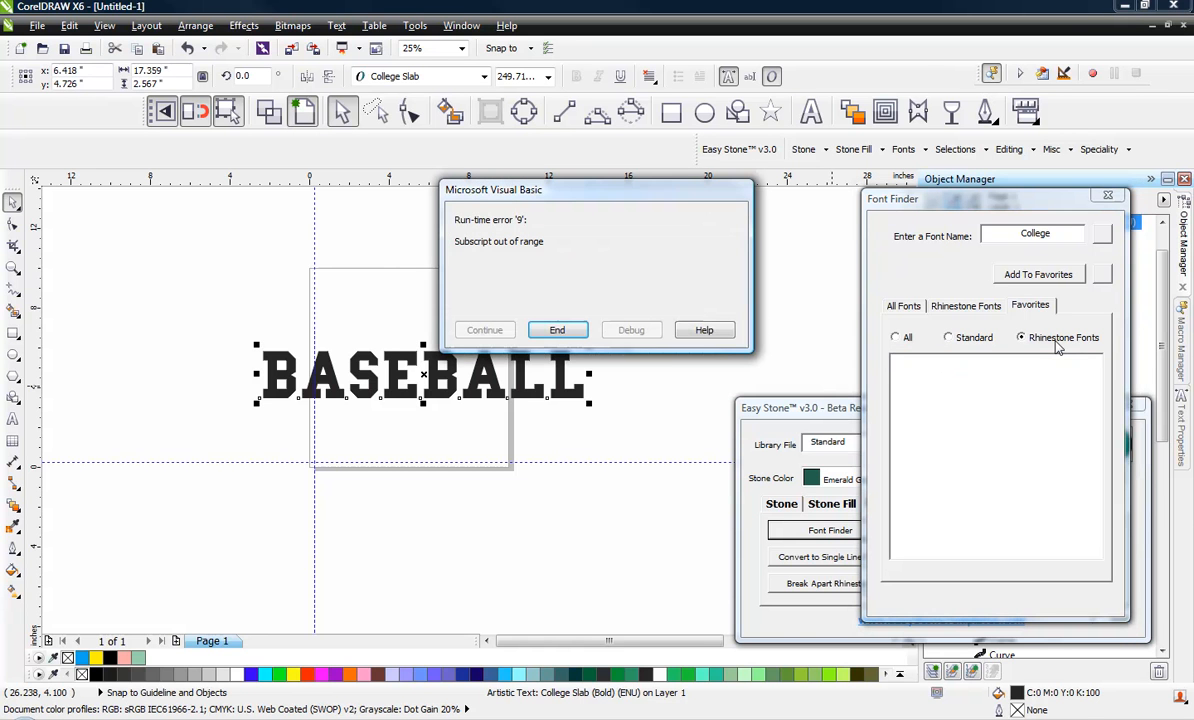
# End the failed macro, relaunch Easy Stone v3 with the EST_EasyStonev3_Launcher macro and reopen Font Finder
pyautogui.click(557, 331)
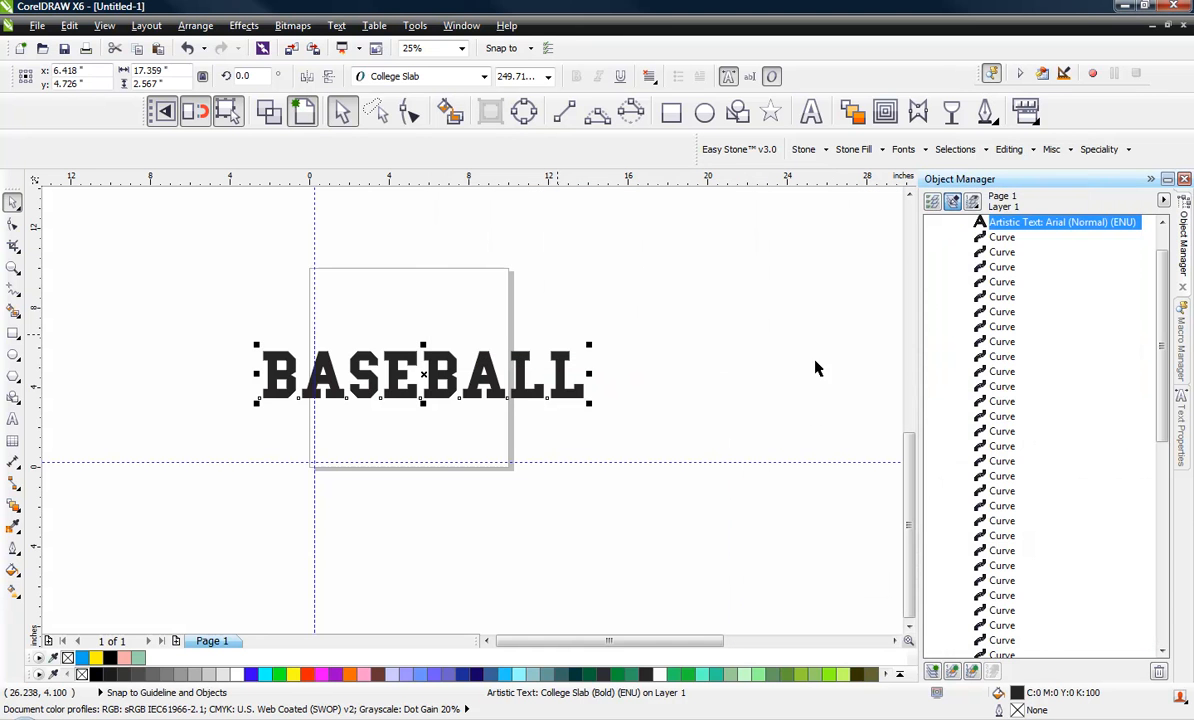
pyautogui.click(1181, 345)
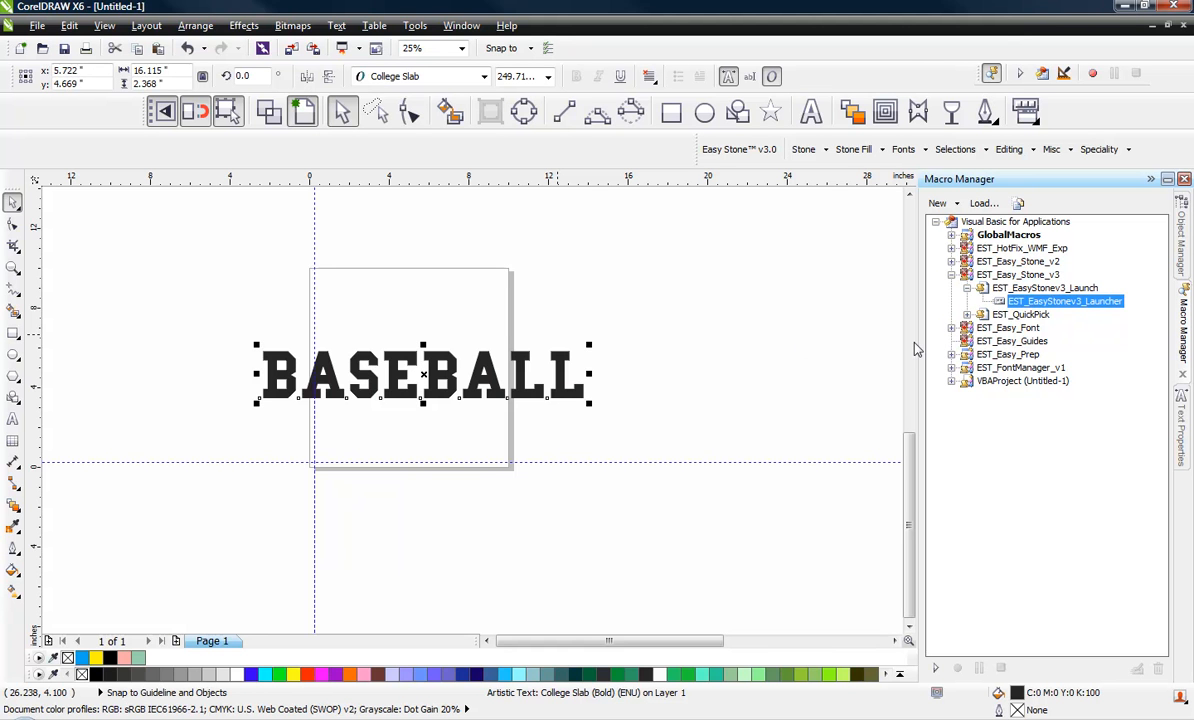
pyautogui.doubleClick(1064, 307)
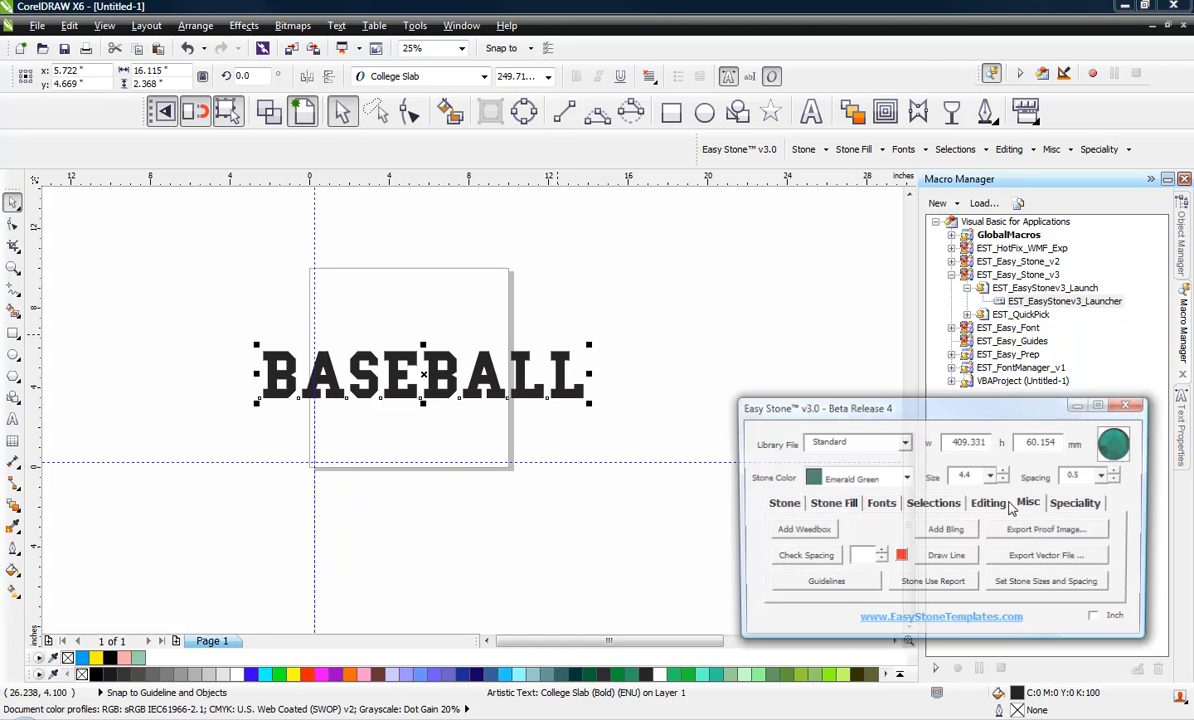
pyautogui.click(880, 503)
pyautogui.click(866, 531)
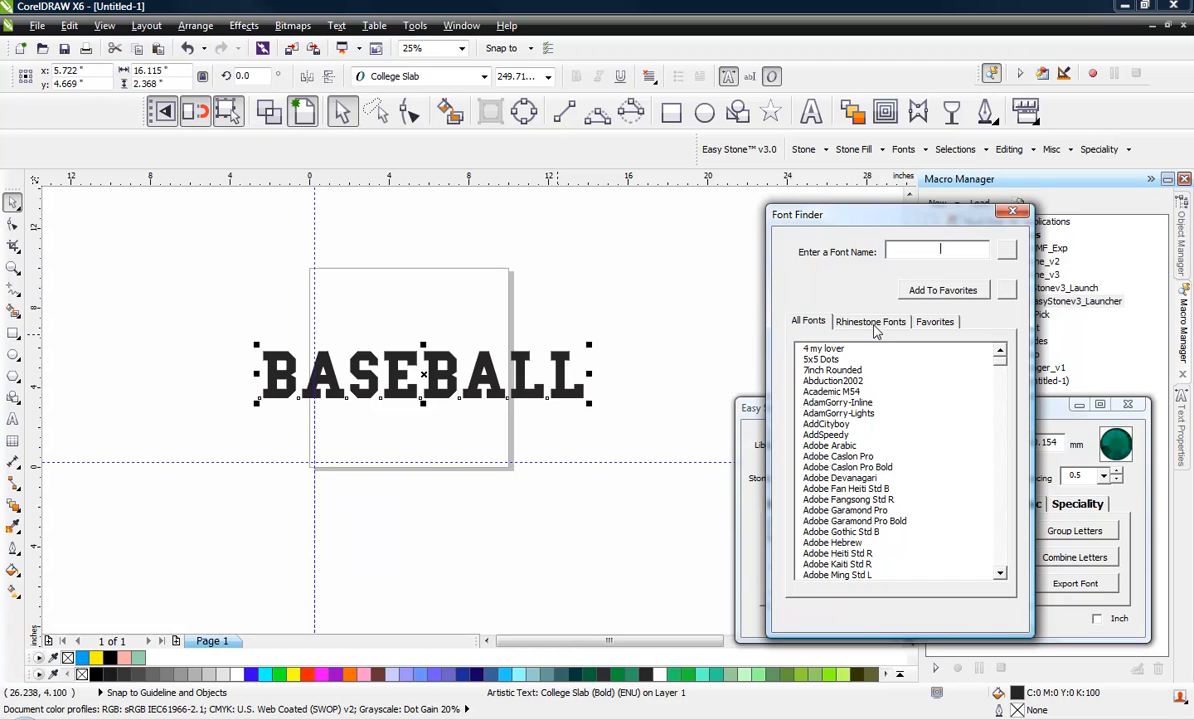
# View the rhinestone font list and the full font list in Font Finder, and close it
pyautogui.click(869, 328)
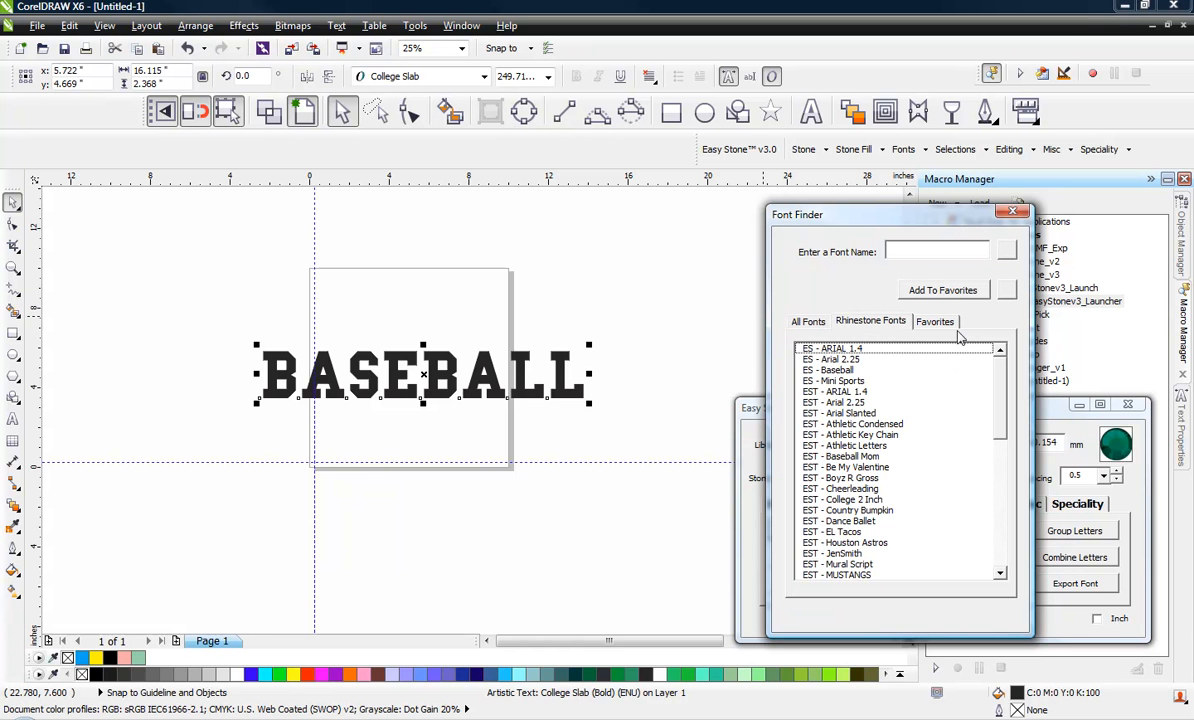
pyautogui.click(801, 323)
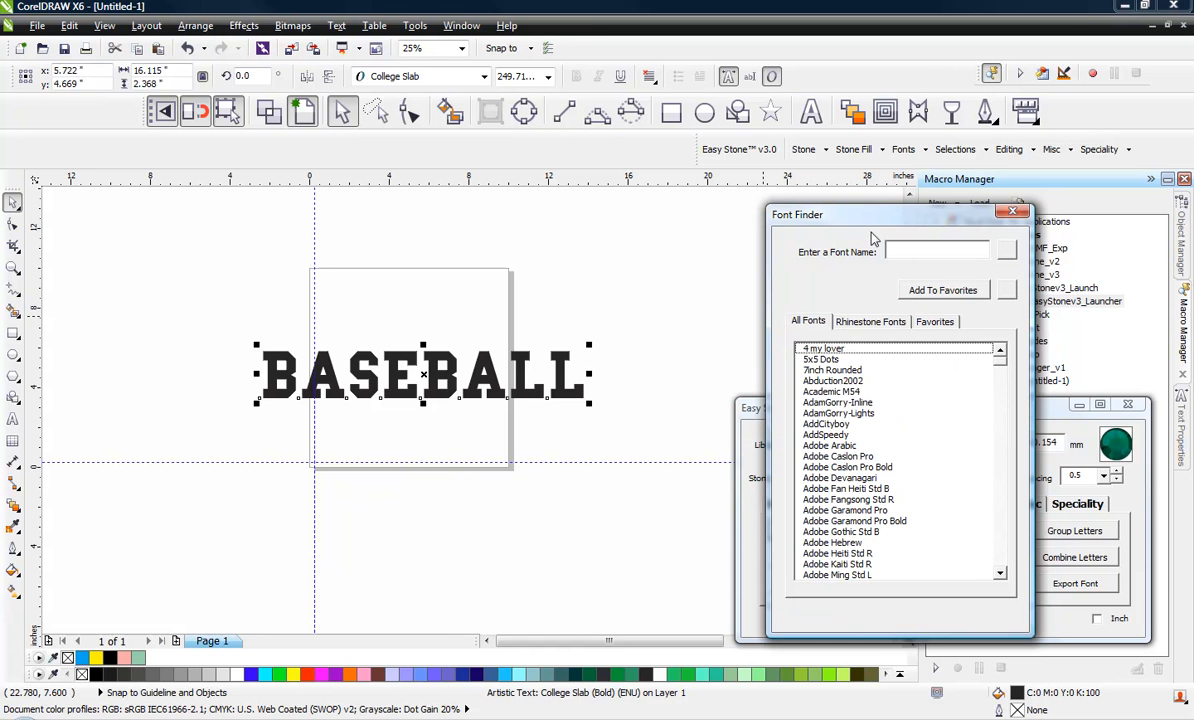
pyautogui.click(1013, 212)
# Display Easy Stone's miscellaneous tools and move its window lower beside the BASEBALL text
pyautogui.moveTo(966, 407); pyautogui.dragTo(955, 365)
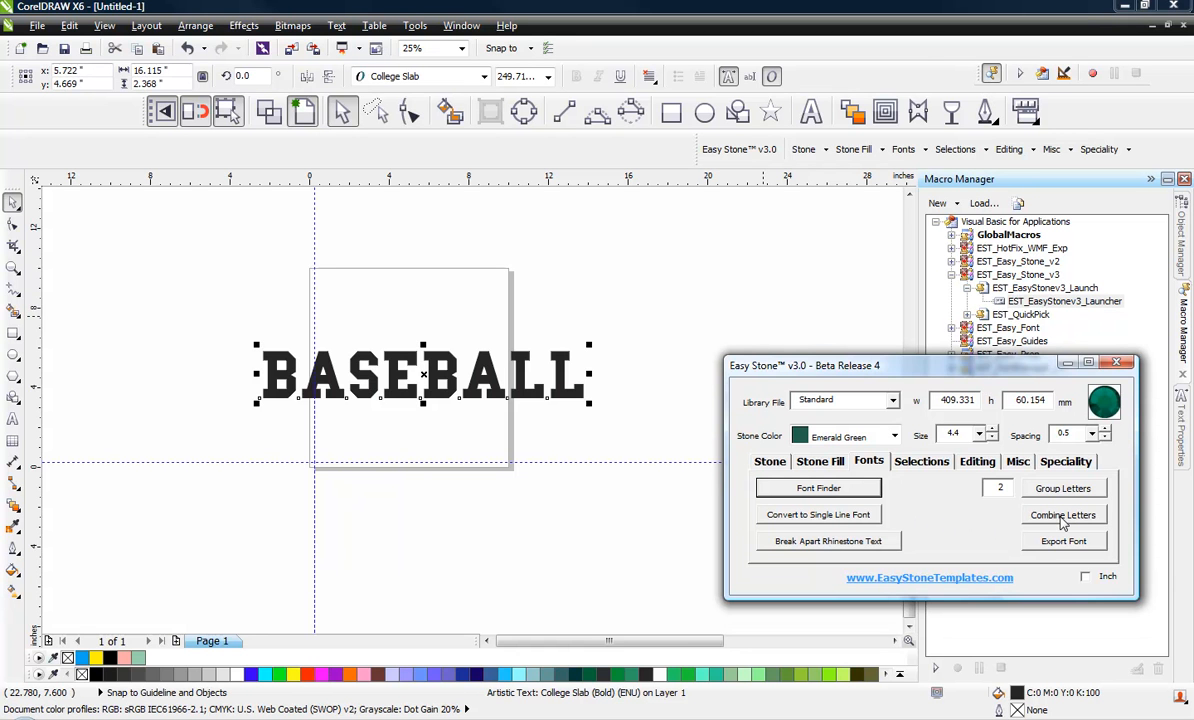
pyautogui.click(1017, 467)
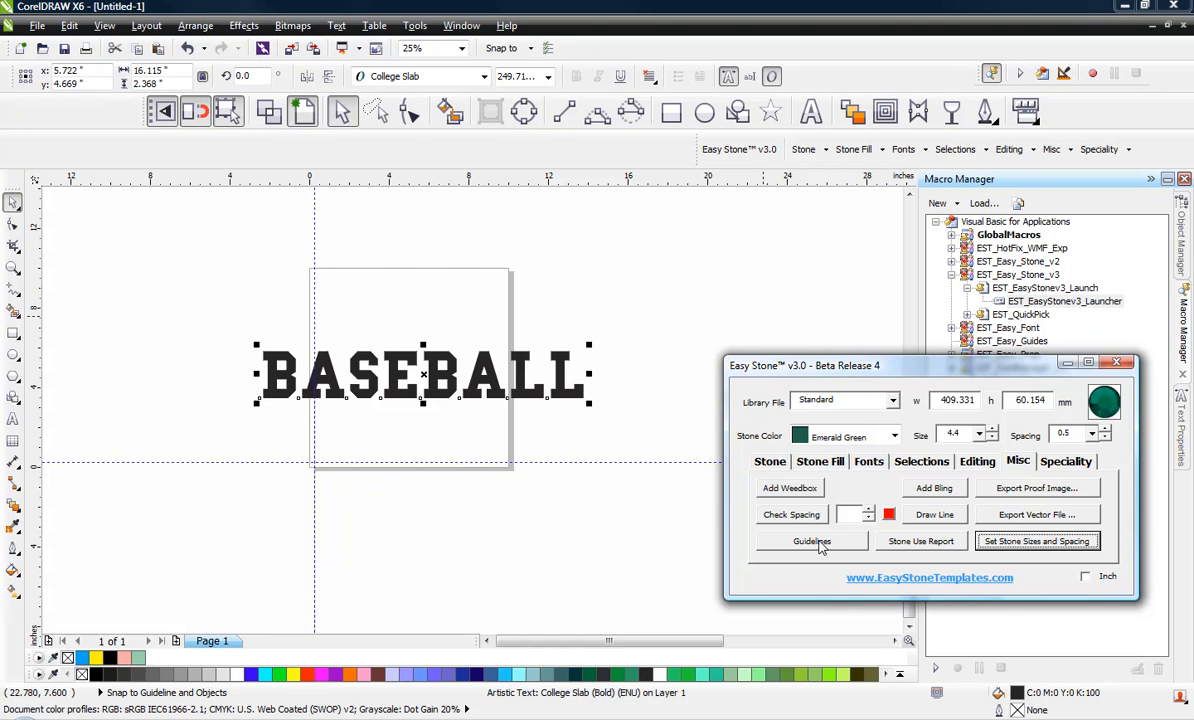
pyautogui.moveTo(866, 368); pyautogui.dragTo(856, 410)
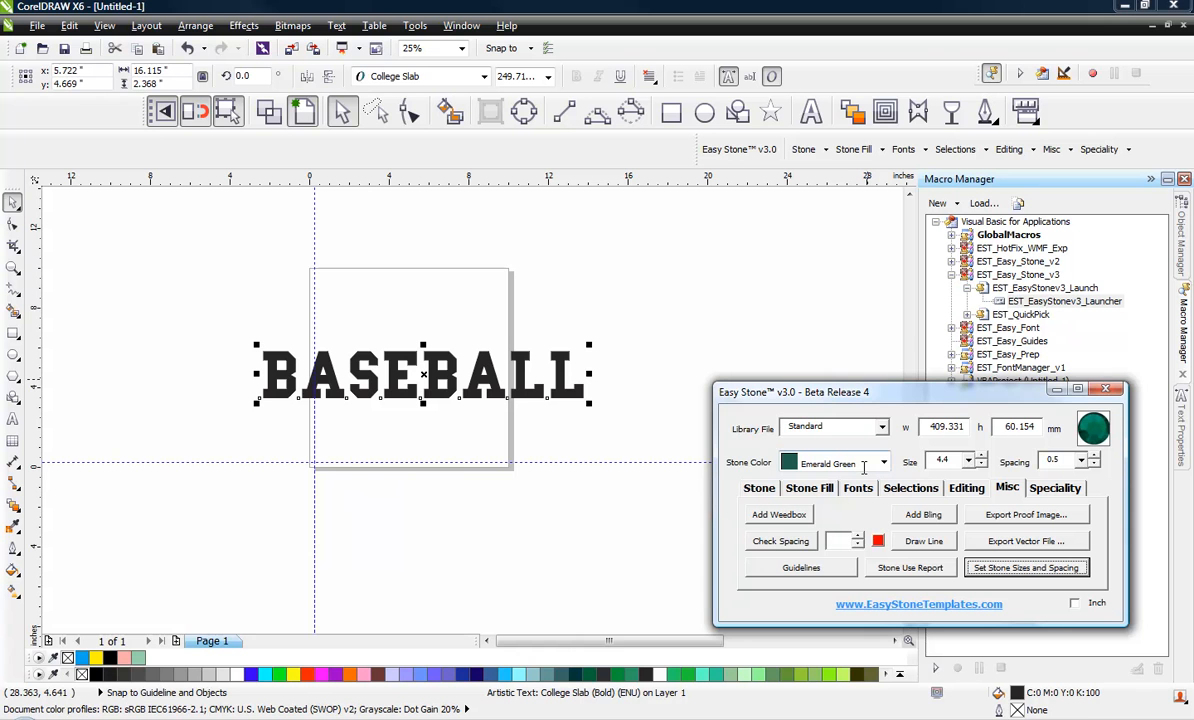
pyautogui.moveTo(887, 400); pyautogui.dragTo(896, 407)
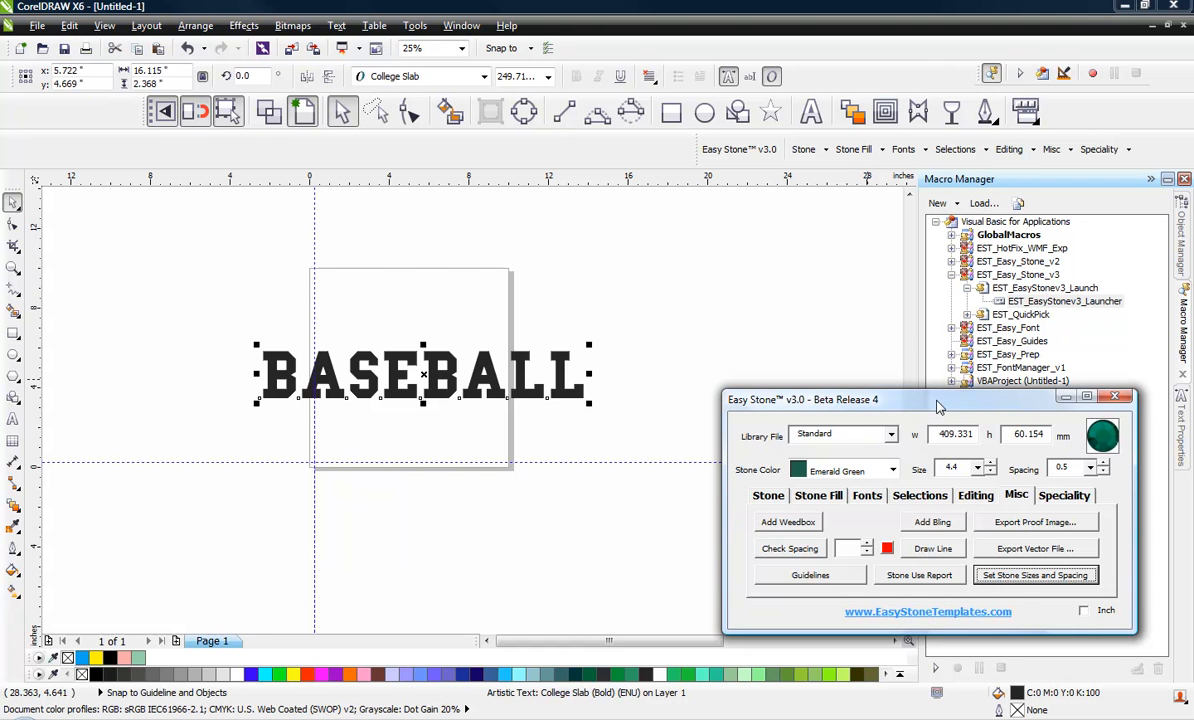
pyautogui.moveTo(938, 405)
pyautogui.mouseDown()
pyautogui.moveTo(930, 437)
pyautogui.moveTo(934, 428)
pyautogui.mouseUp()
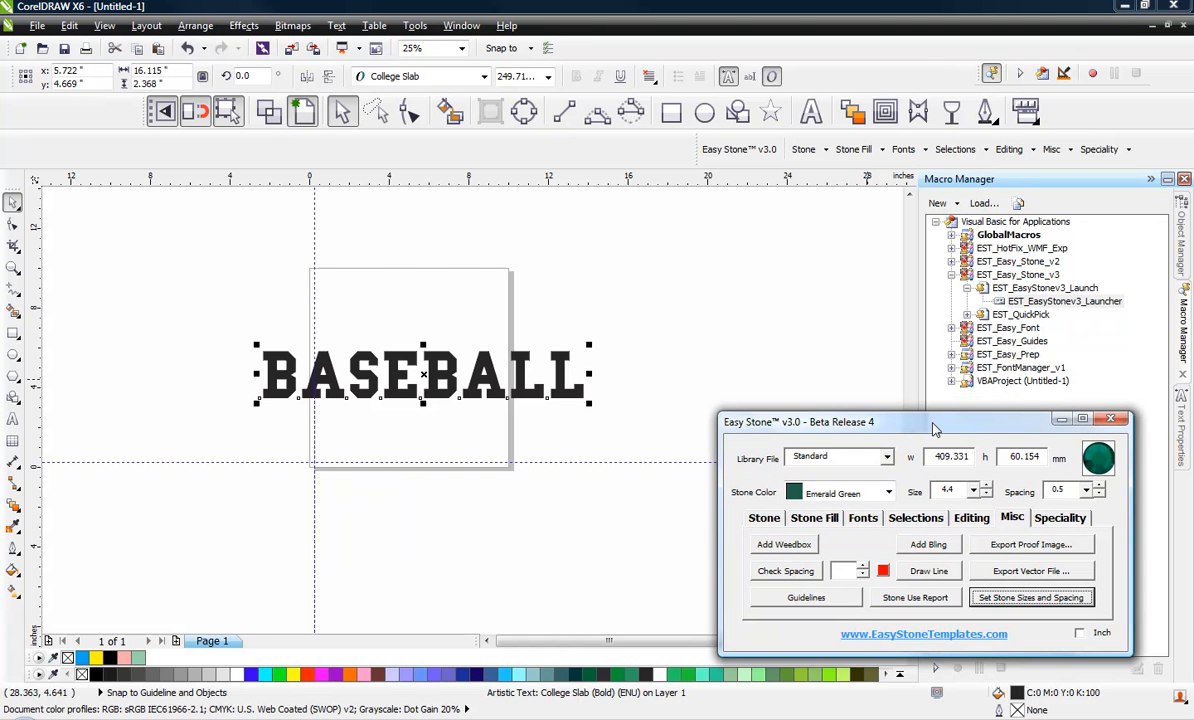